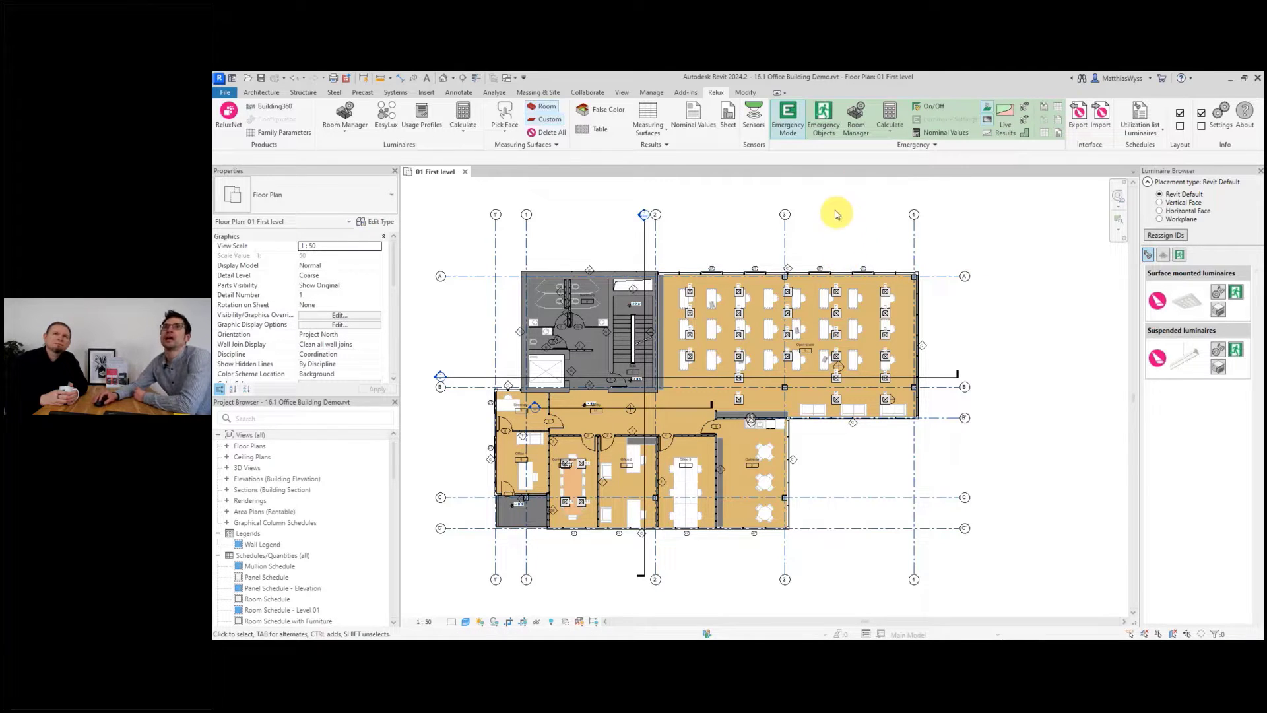
Open the Emergency Objects palette and hide the luminaire browser.
left_click(824, 121)
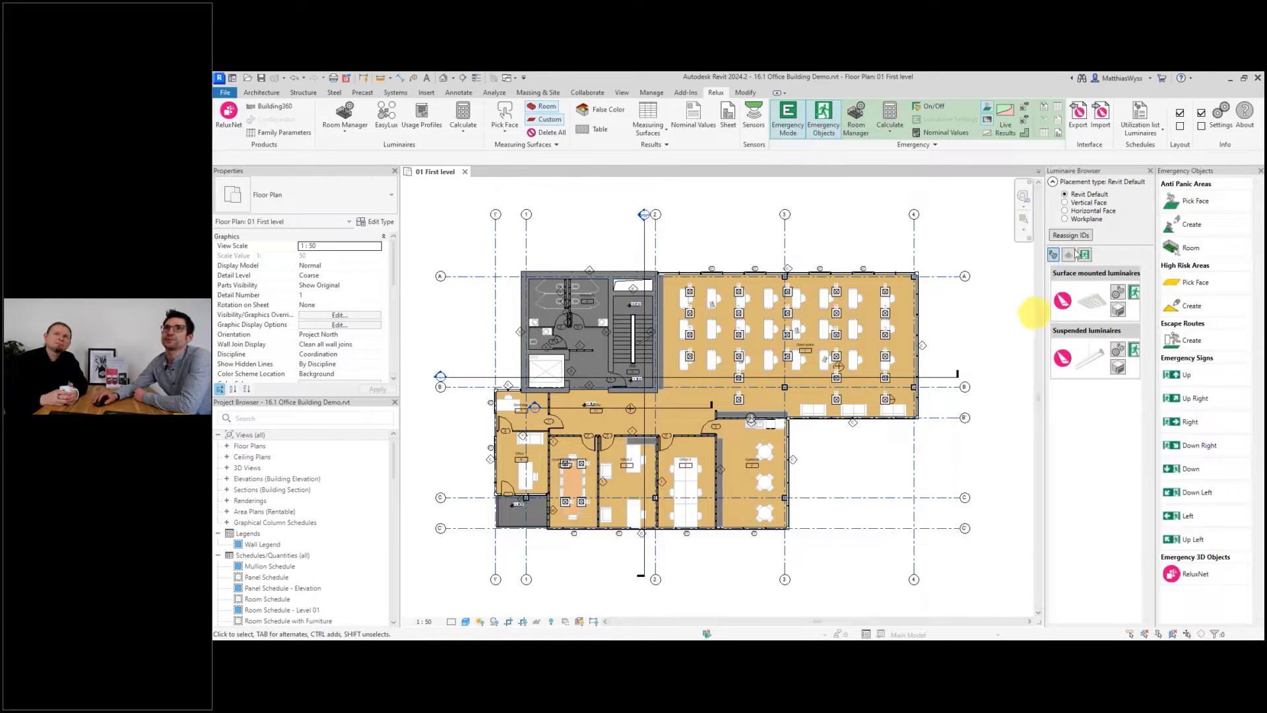
left_click(1181, 112)
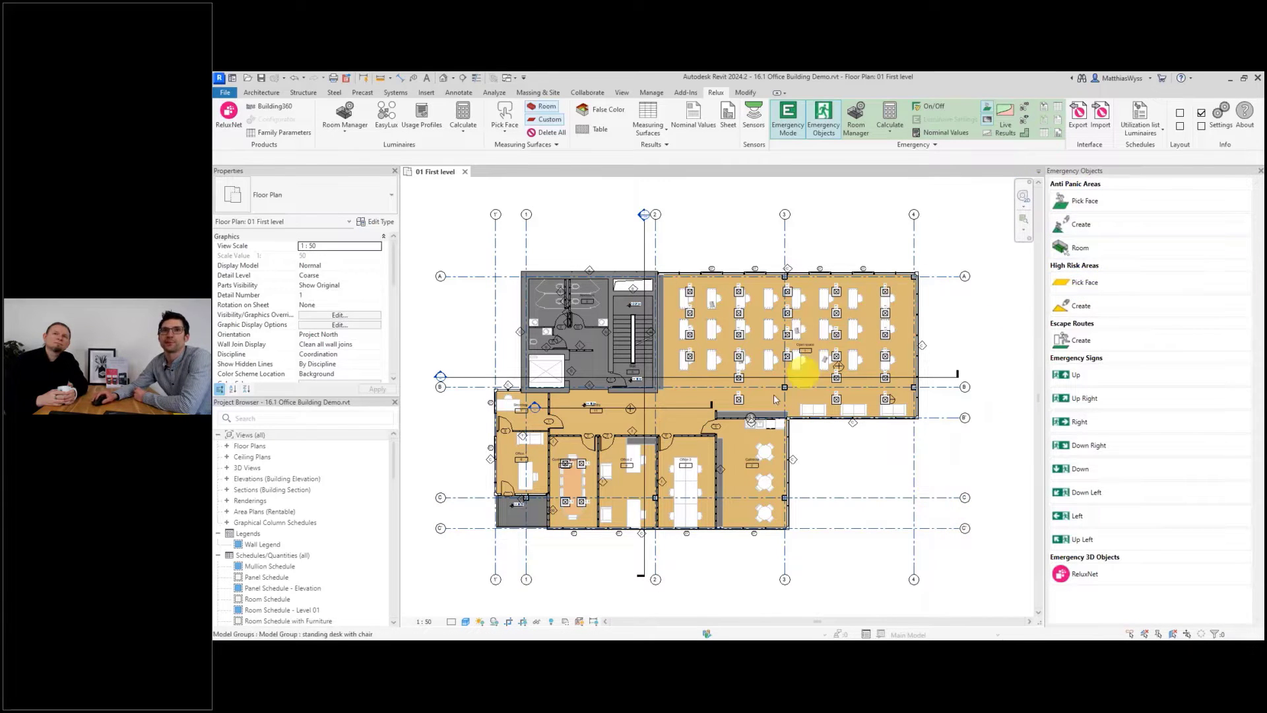
Create an anti-panic area from the conference room's room boundary.
scroll(526, 518, "up", 3)
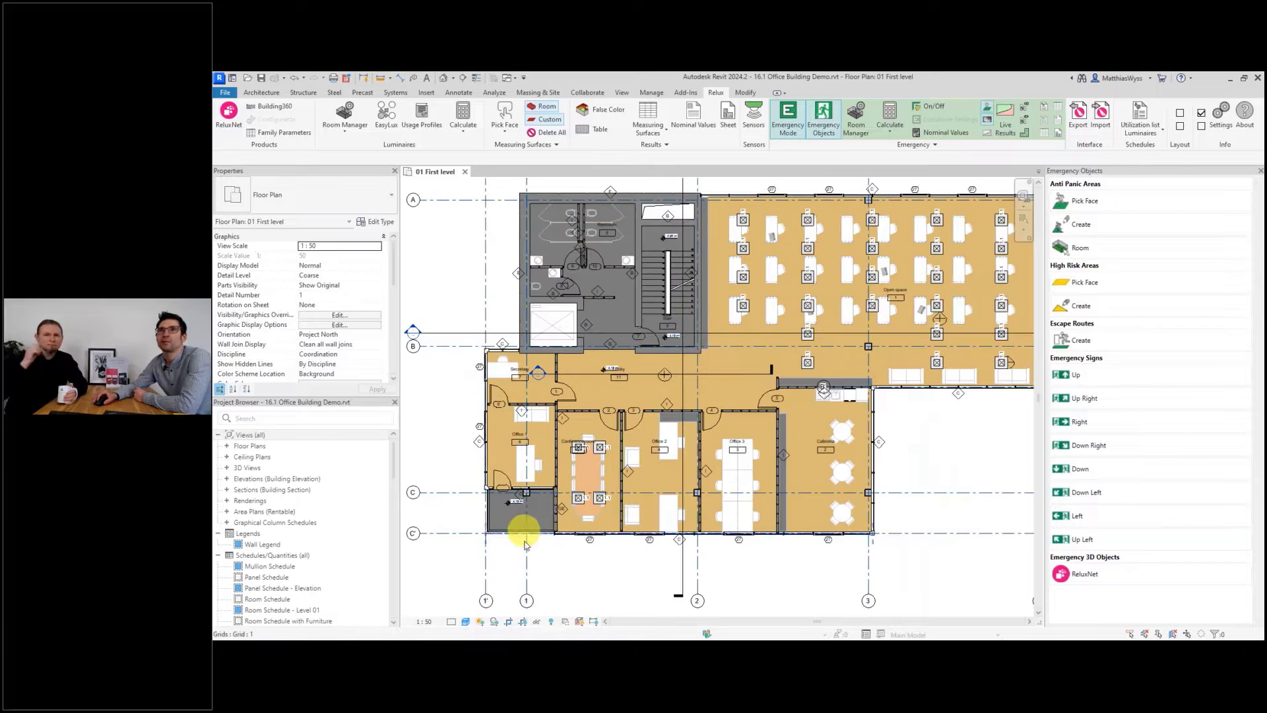
scroll(525, 566, "up", 2)
scroll(549, 540, "up", 1)
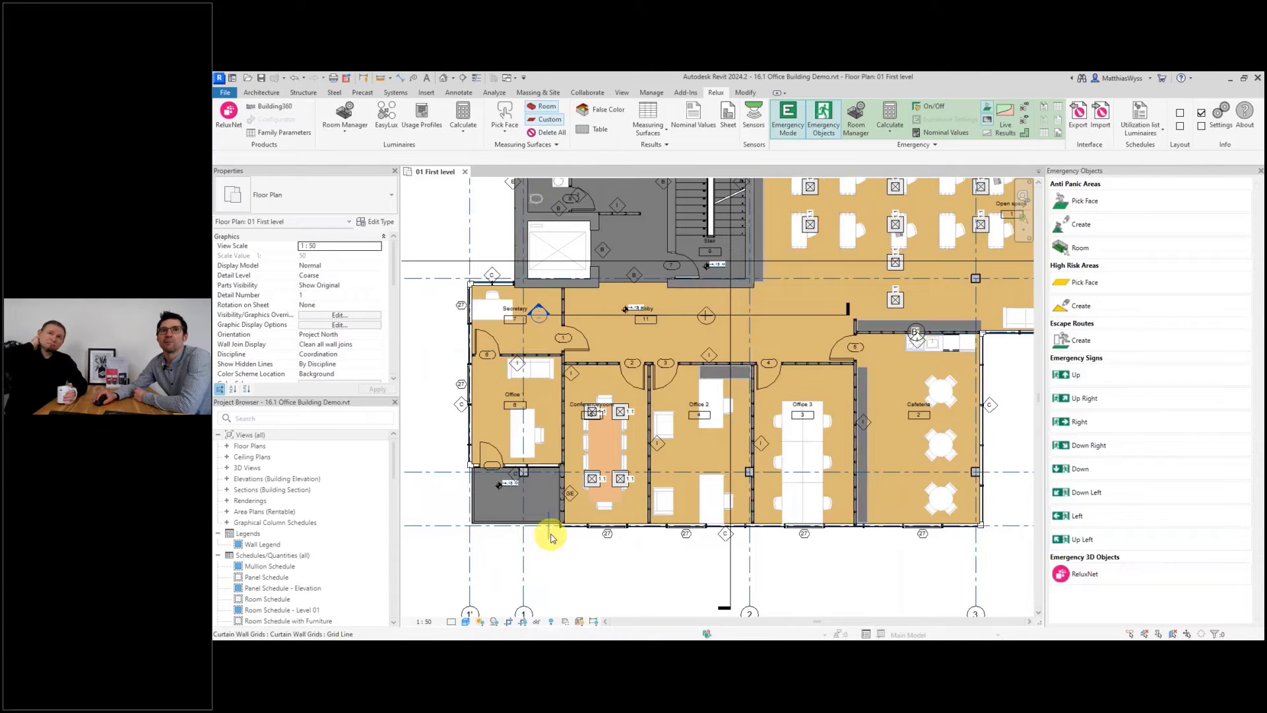
scroll(550, 537, "up", 1)
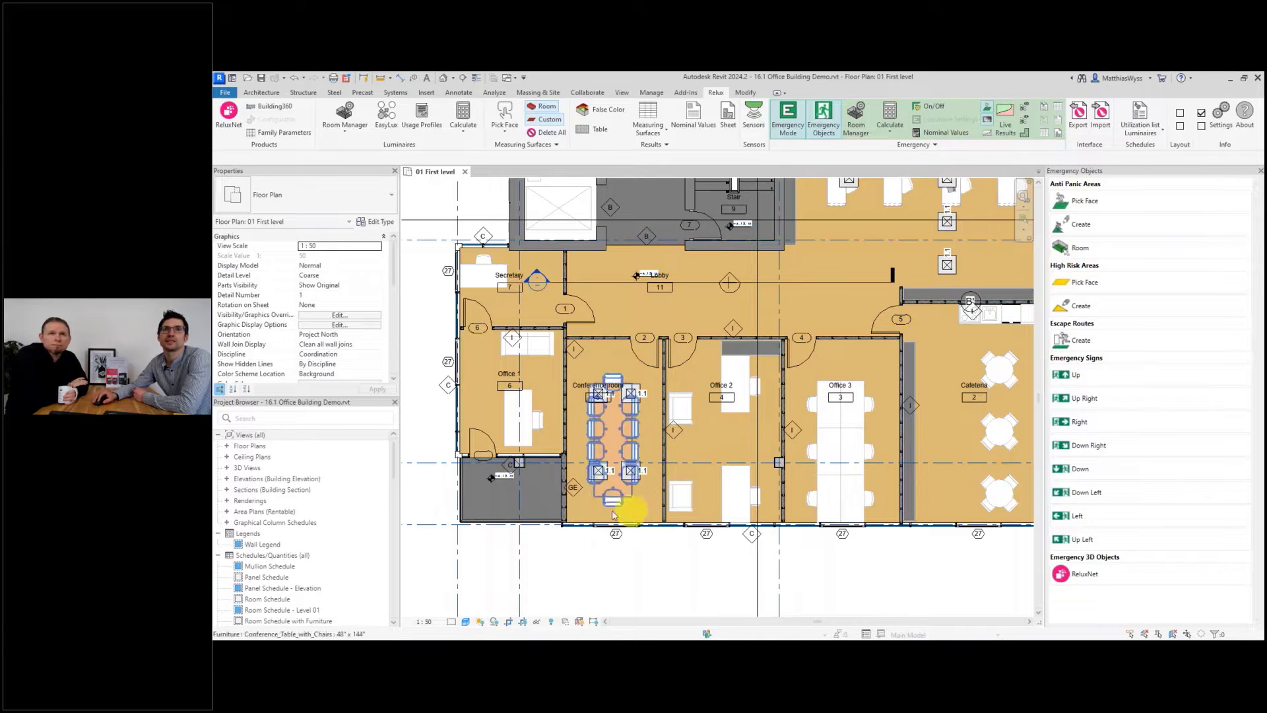
left_click_drag(554, 559, 687, 345)
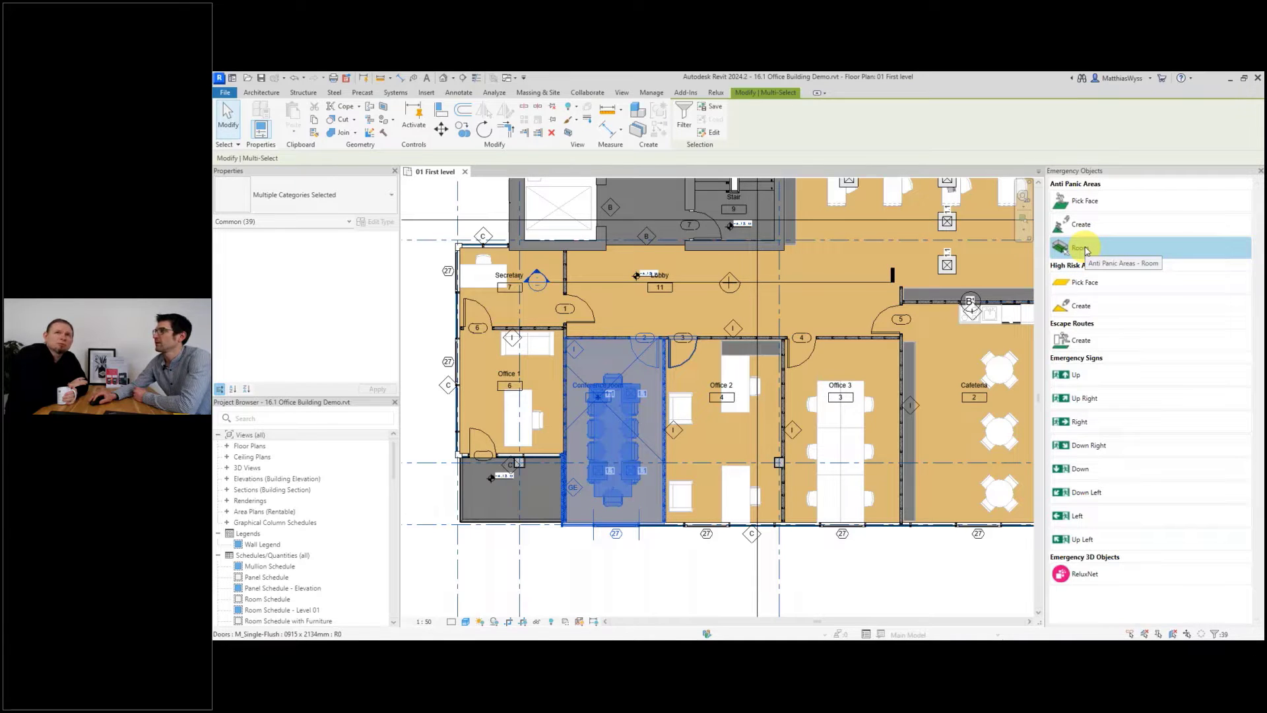
left_click(1086, 250)
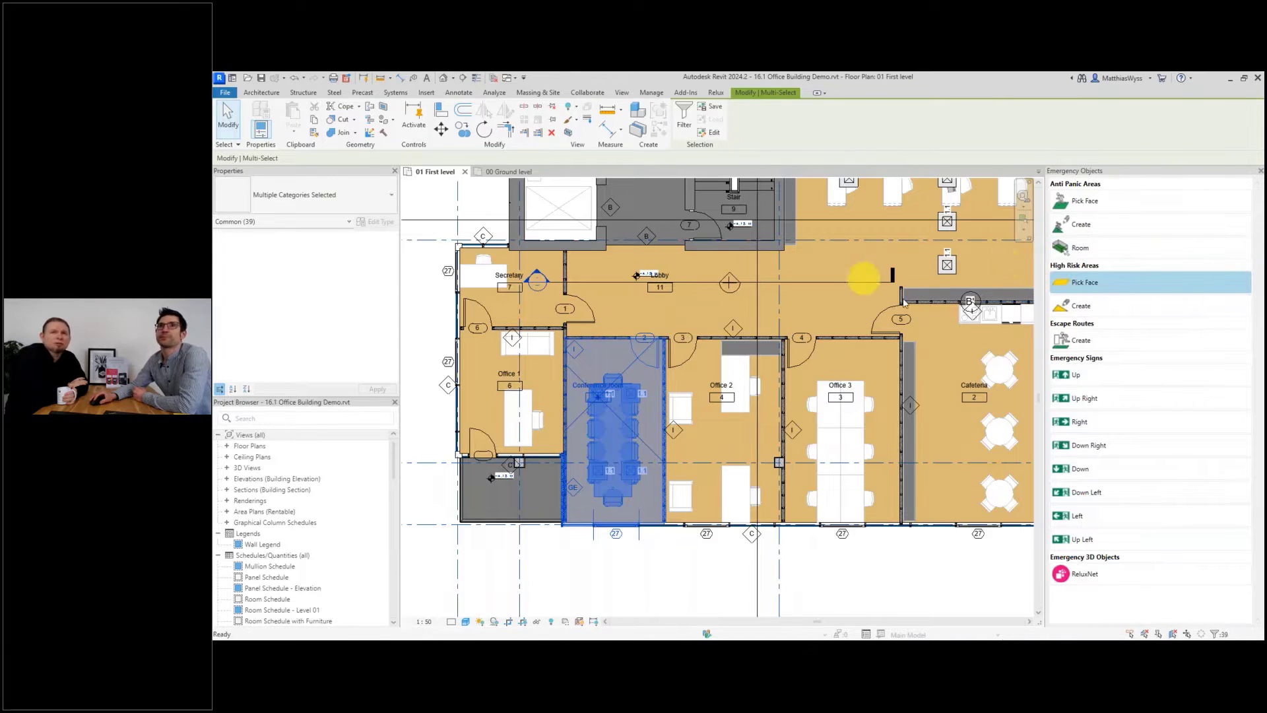
left_click(677, 558)
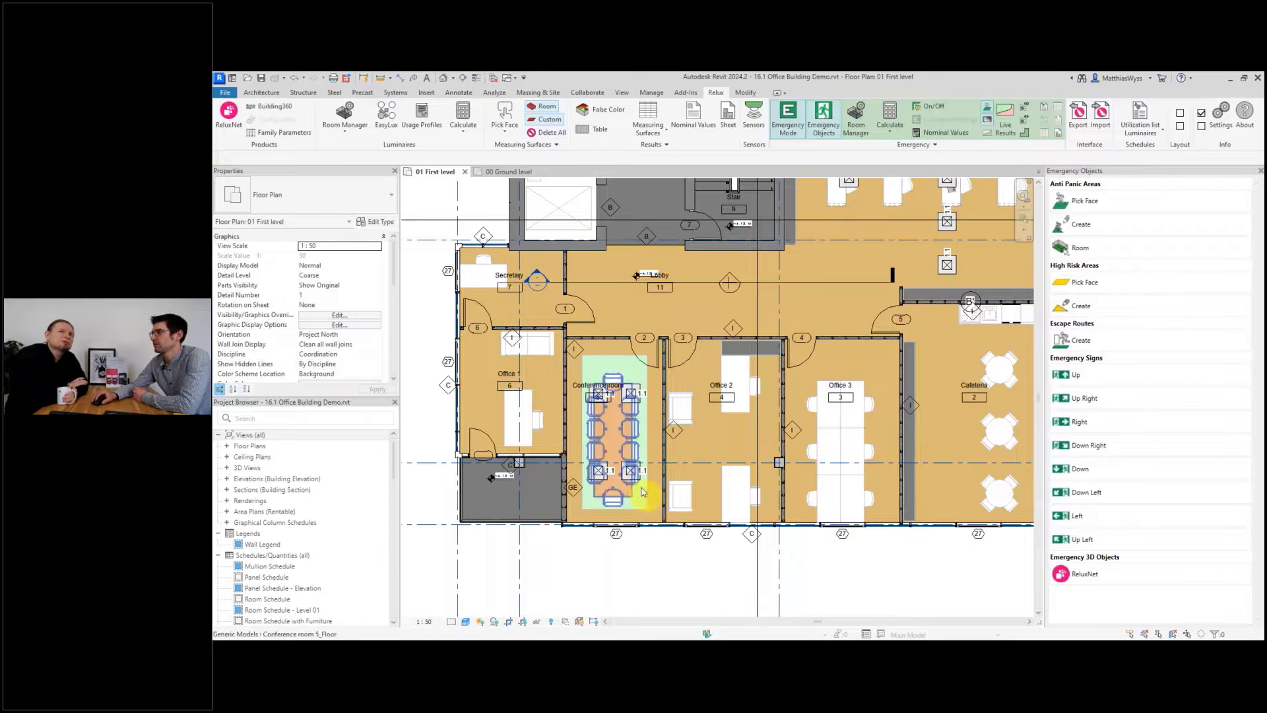
scroll(633, 455, "up", 3)
left_click(647, 429)
right_click(646, 426)
left_click(701, 601)
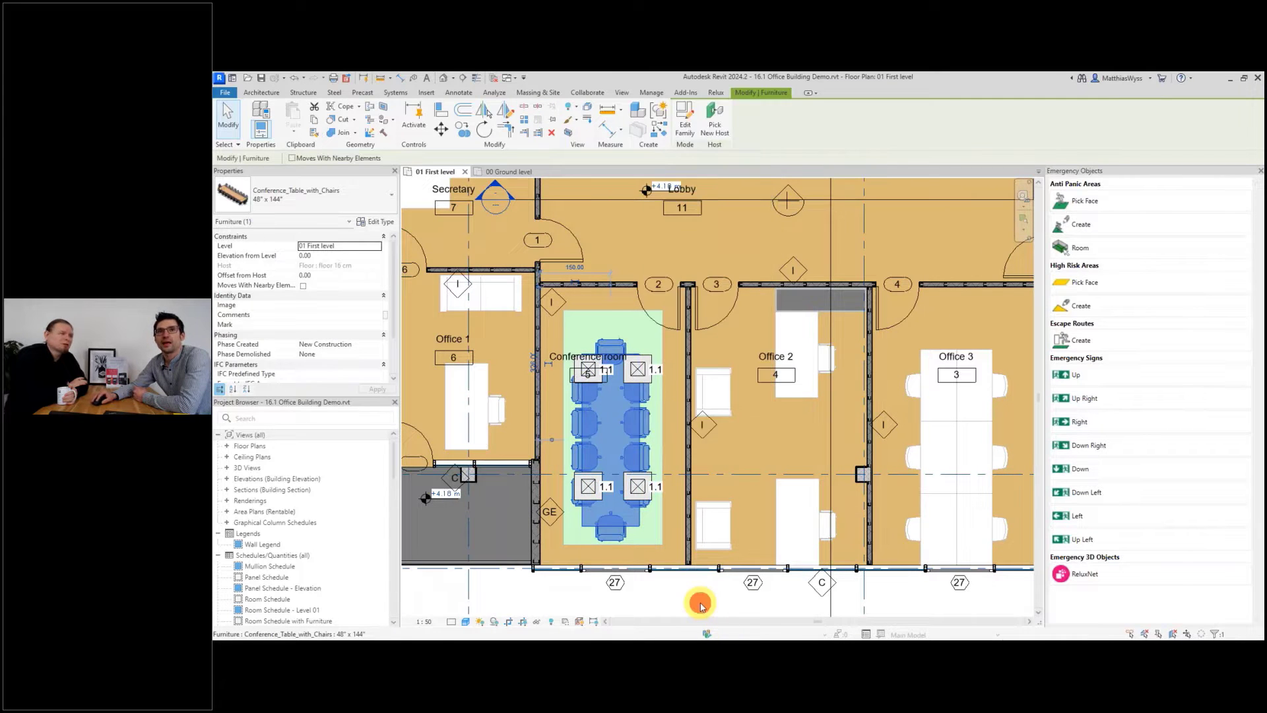
Create an anti-panic area from the Office 2 room.
left_click(753, 399)
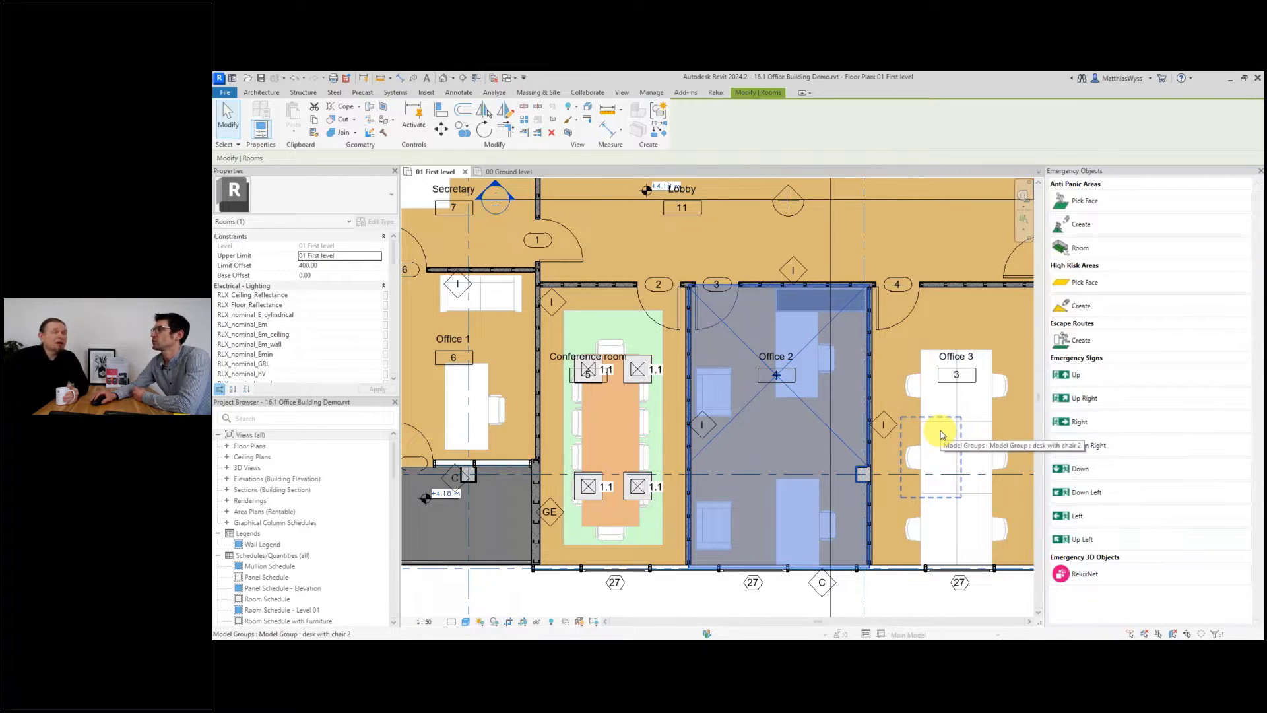
scroll(759, 396, "down", 3)
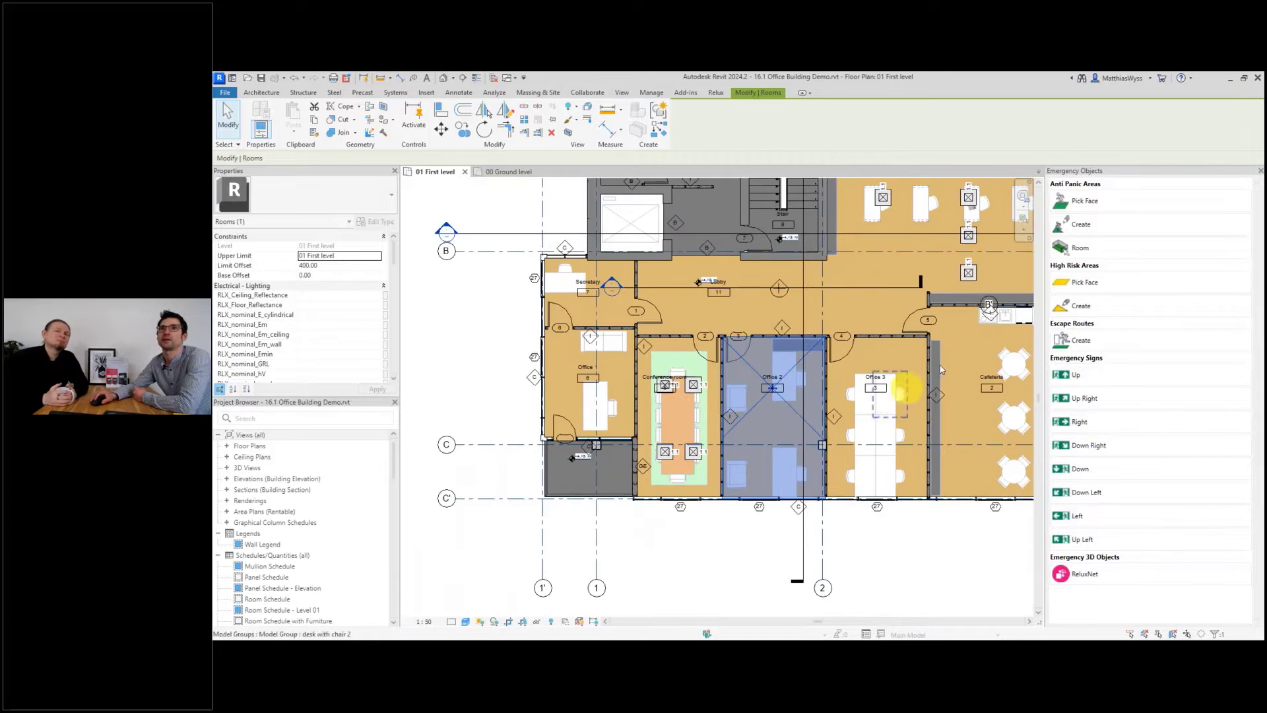
left_click(1082, 247)
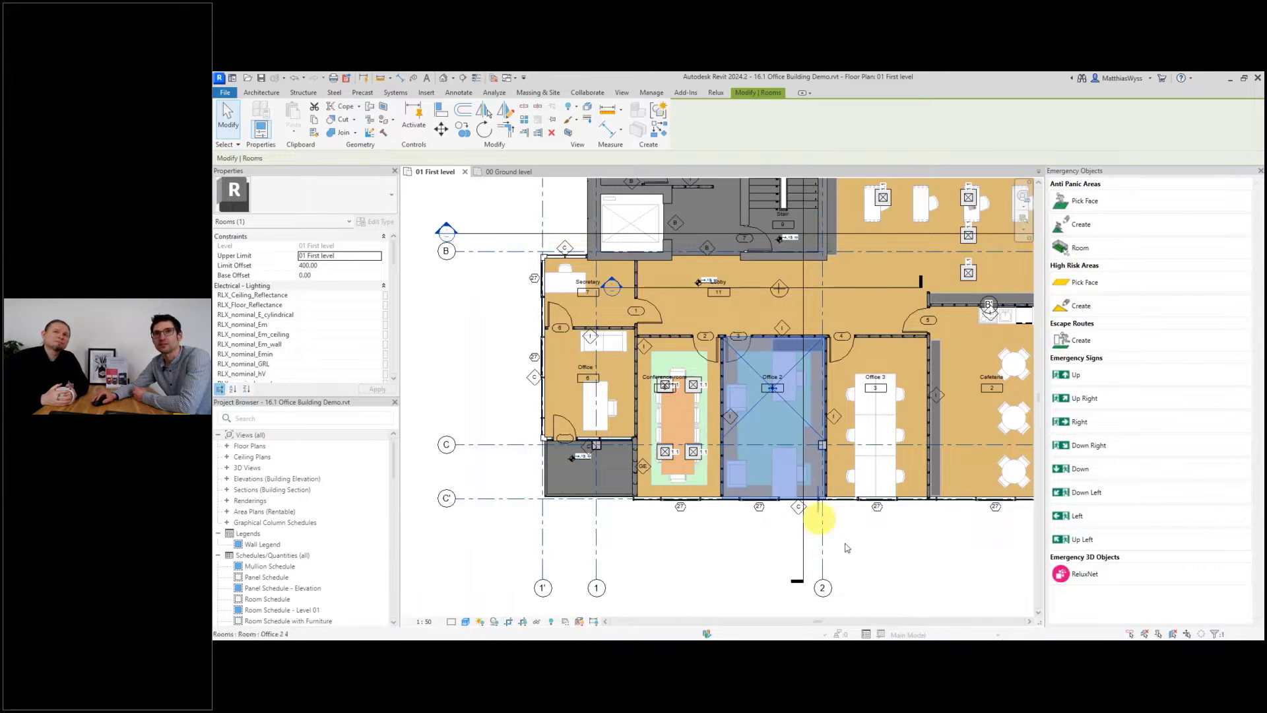
left_click(743, 558)
Hide the conference table with chairs in the current view.
scroll(695, 477, "up", 4)
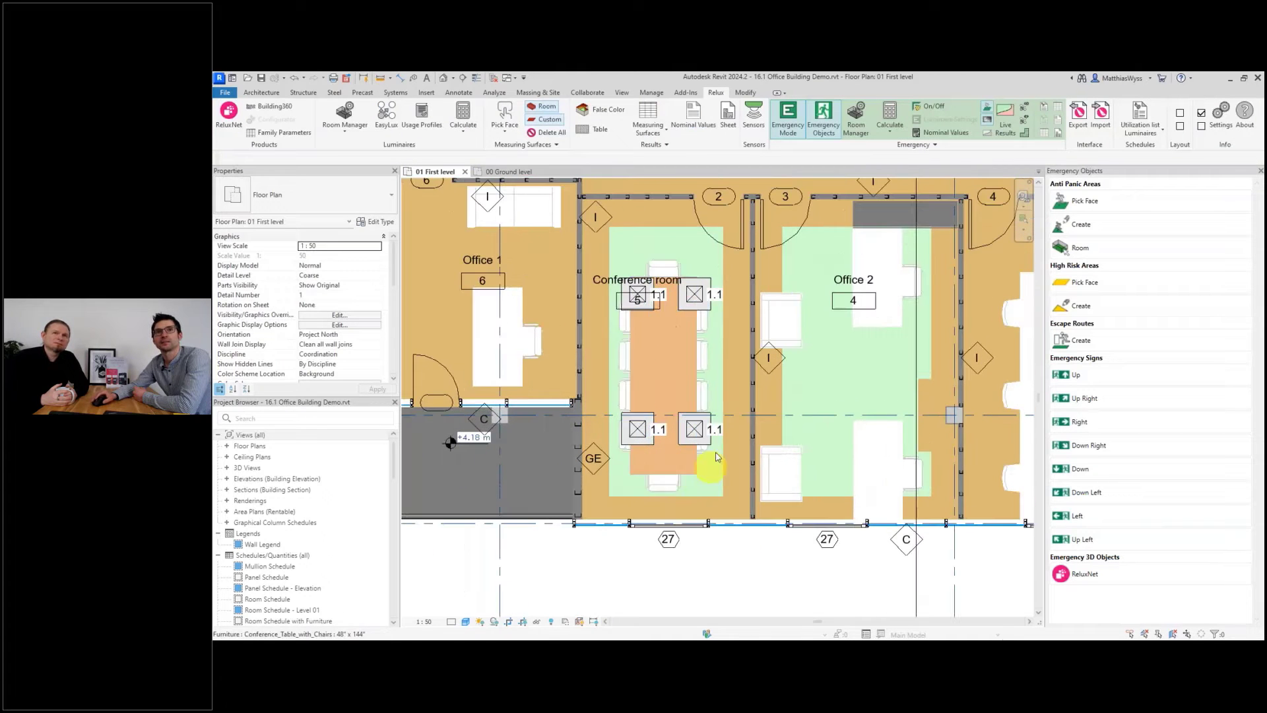
left_click(701, 356)
right_click(701, 356)
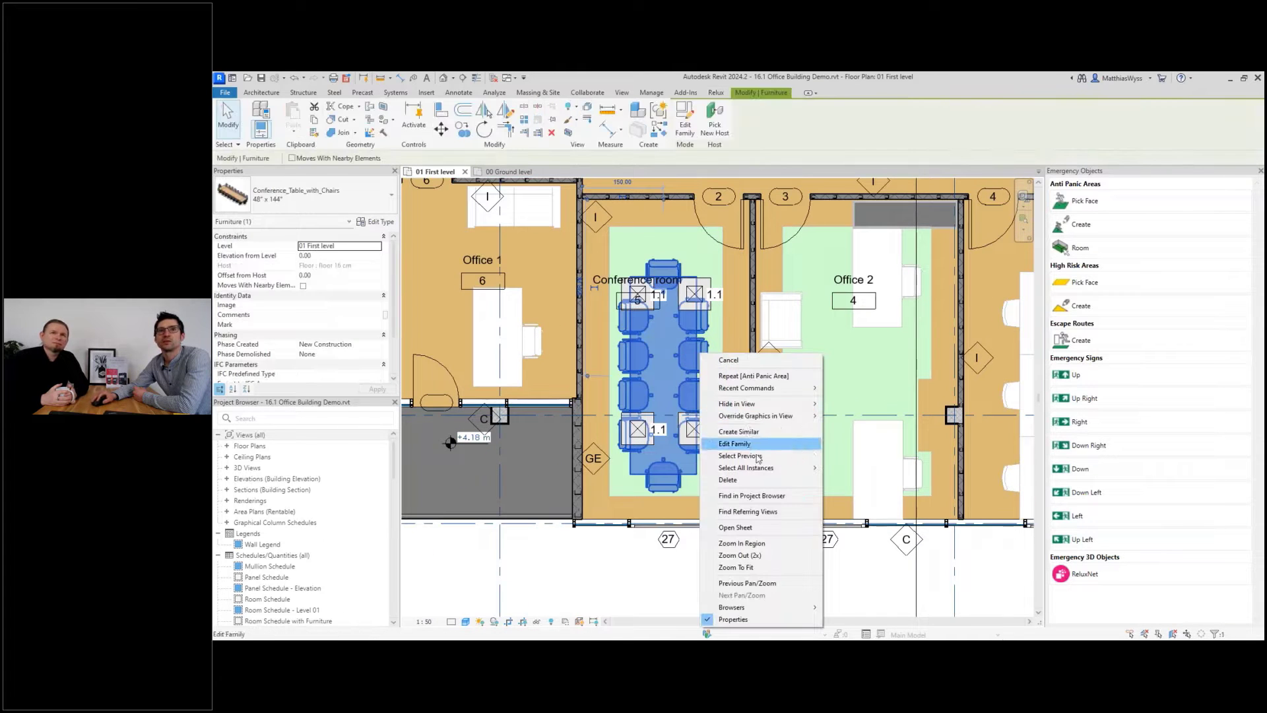
mouse_move(775, 408)
left_click(856, 416)
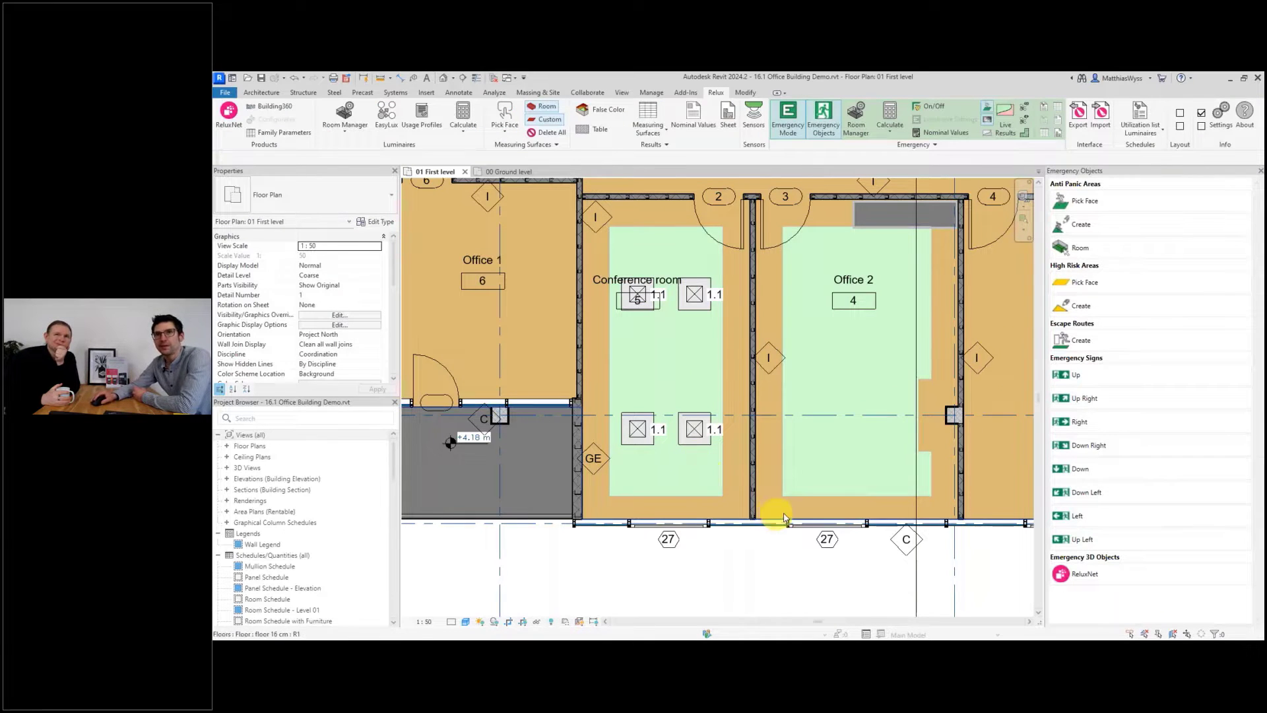
Show the luminaire browser panel again and widen it.
scroll(726, 486, "down", 2)
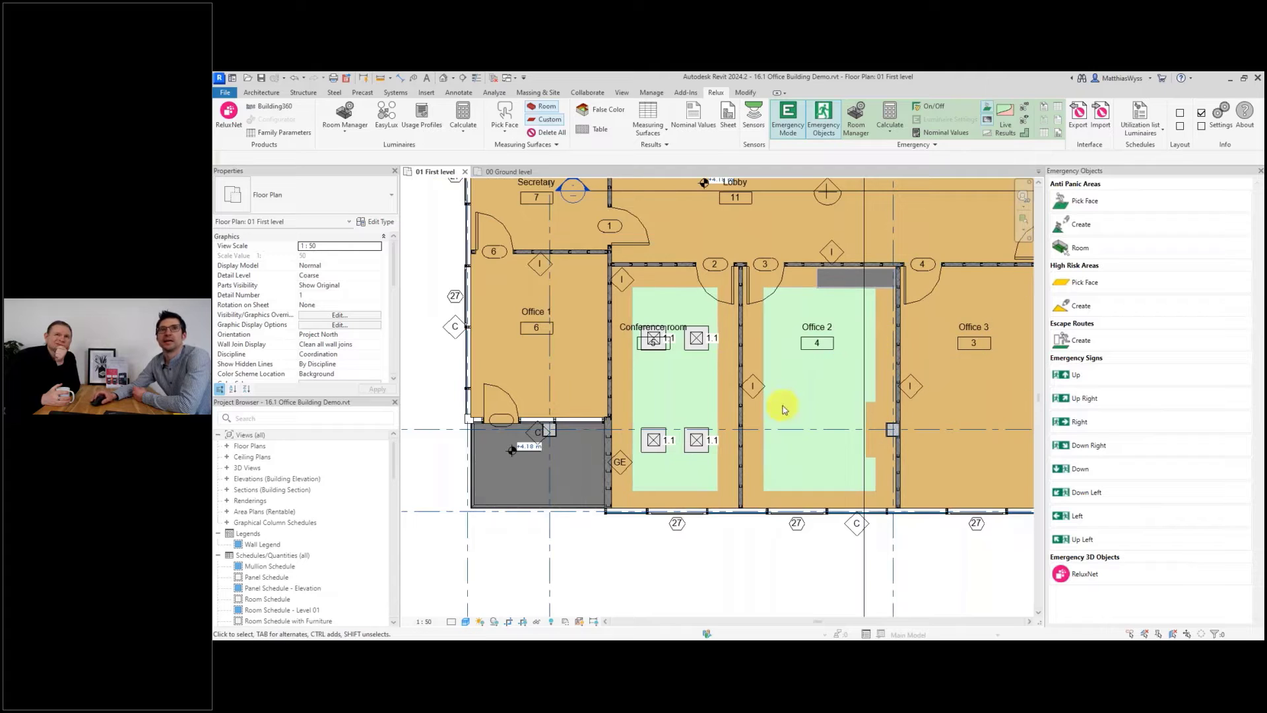
scroll(838, 409, "up", 1)
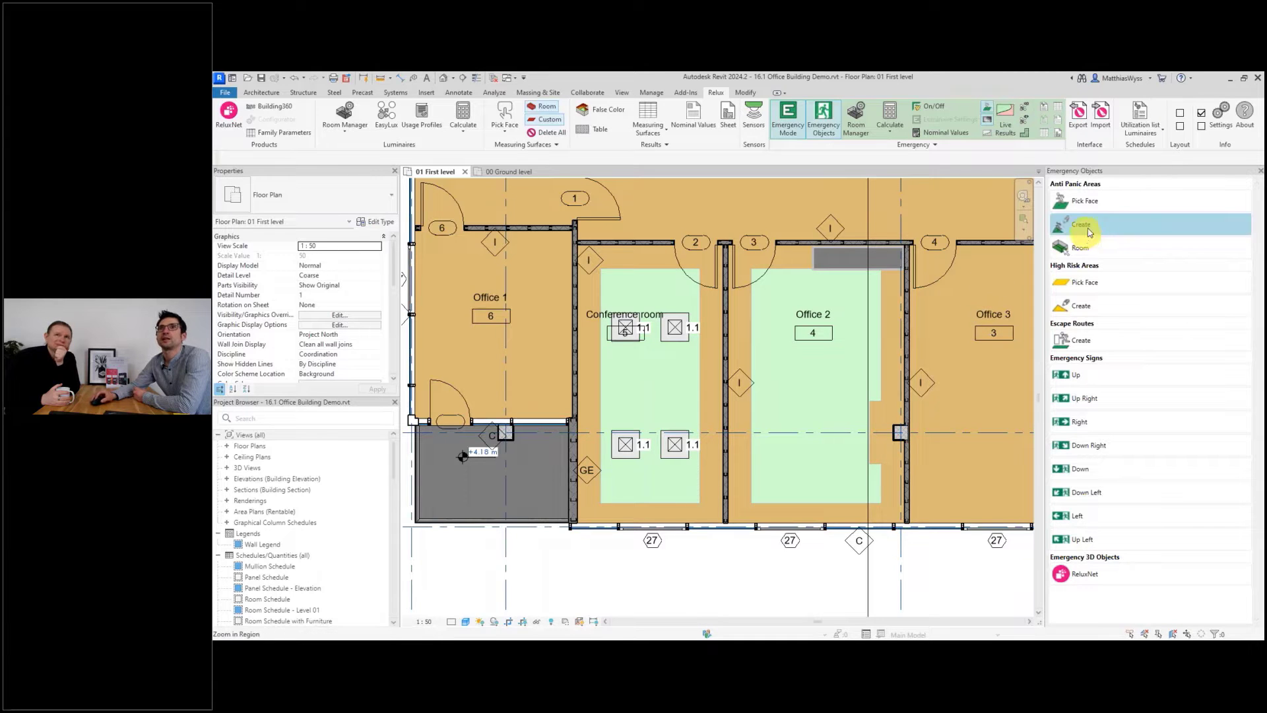
left_click(1180, 114)
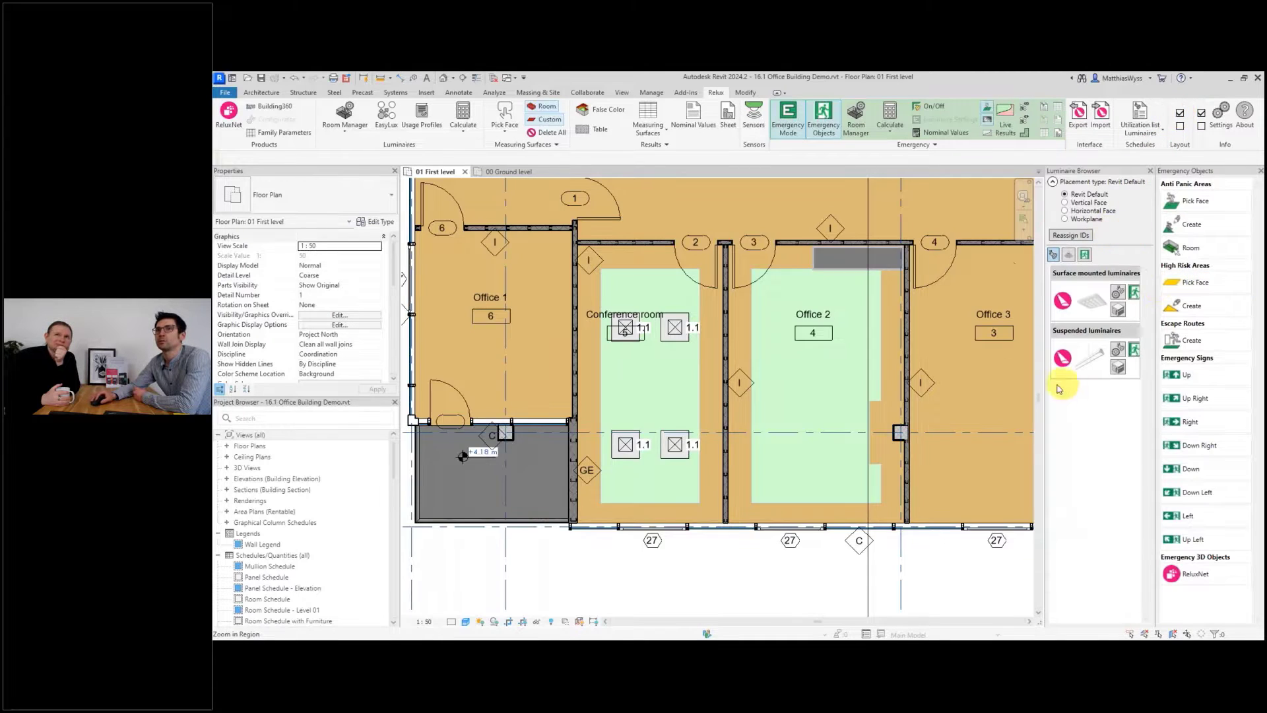
left_click_drag(1044, 412, 993, 415)
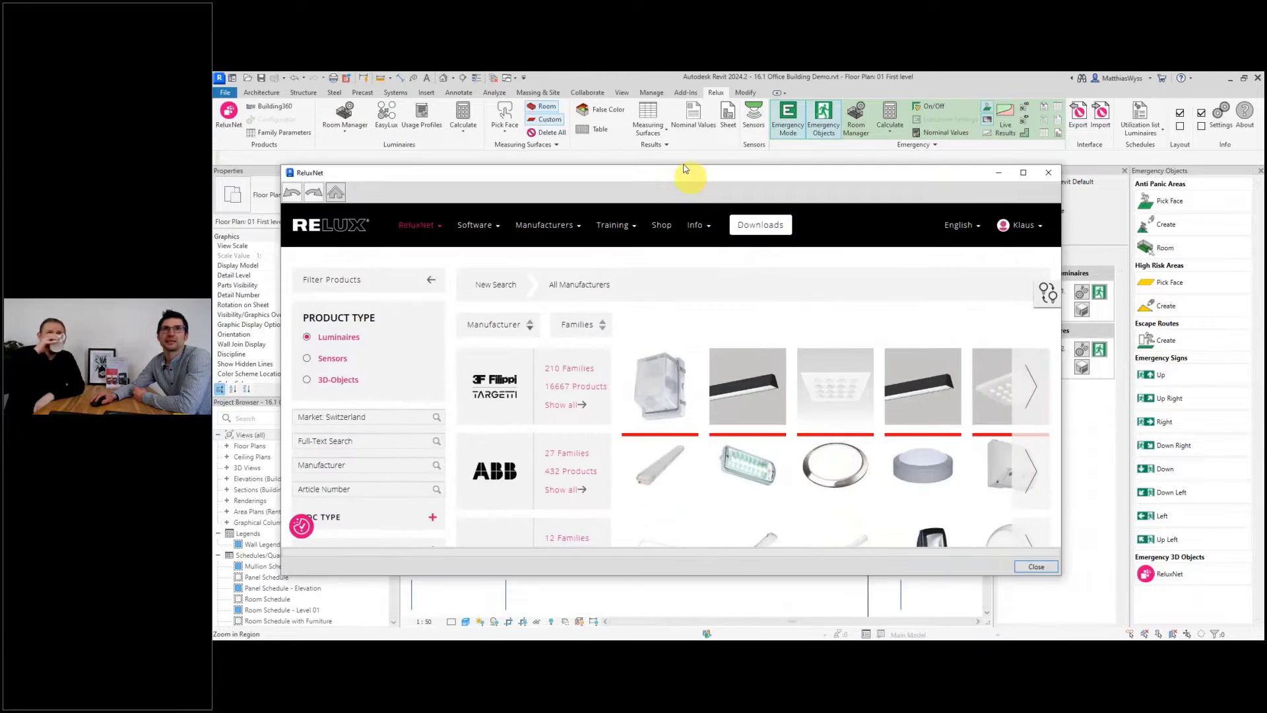
Filter the ReluxNet luminaire catalogue by the Anti-Panic Lighting emergency lighting type.
left_click_drag(684, 168, 687, 152)
scroll(429, 390, "down", 3)
scroll(396, 410, "down", 5)
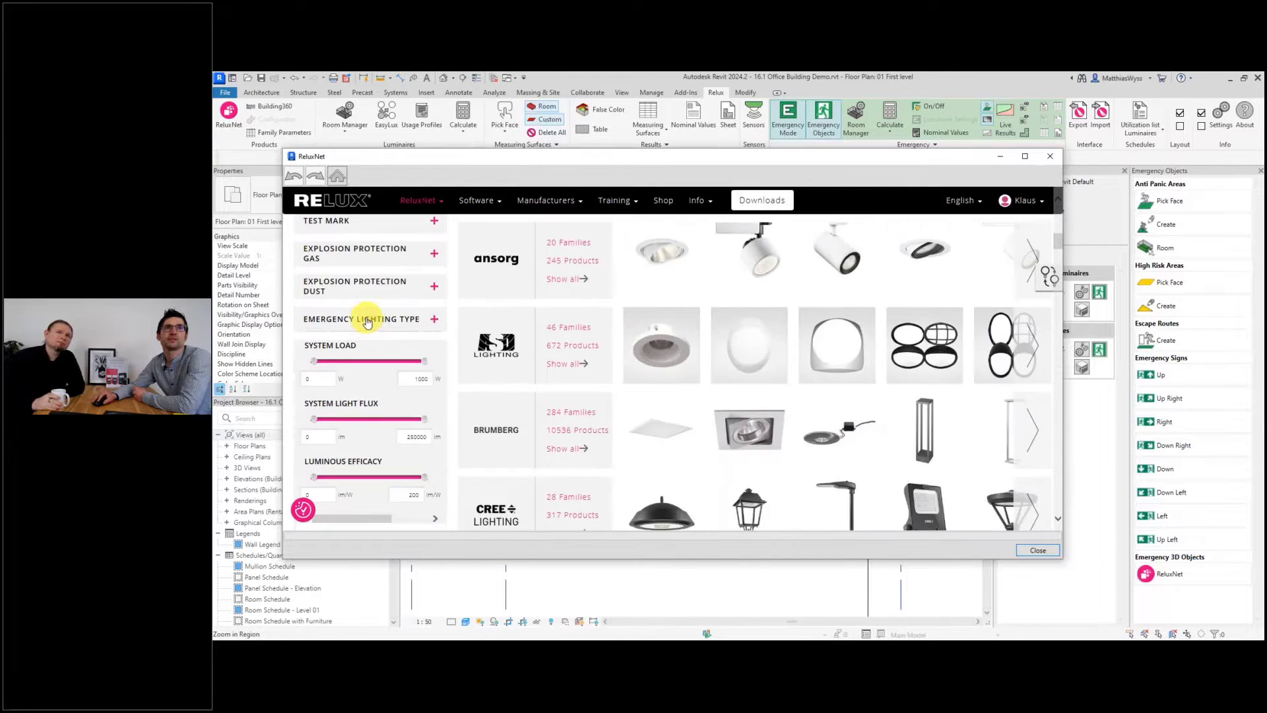
left_click(368, 320)
left_click(339, 368)
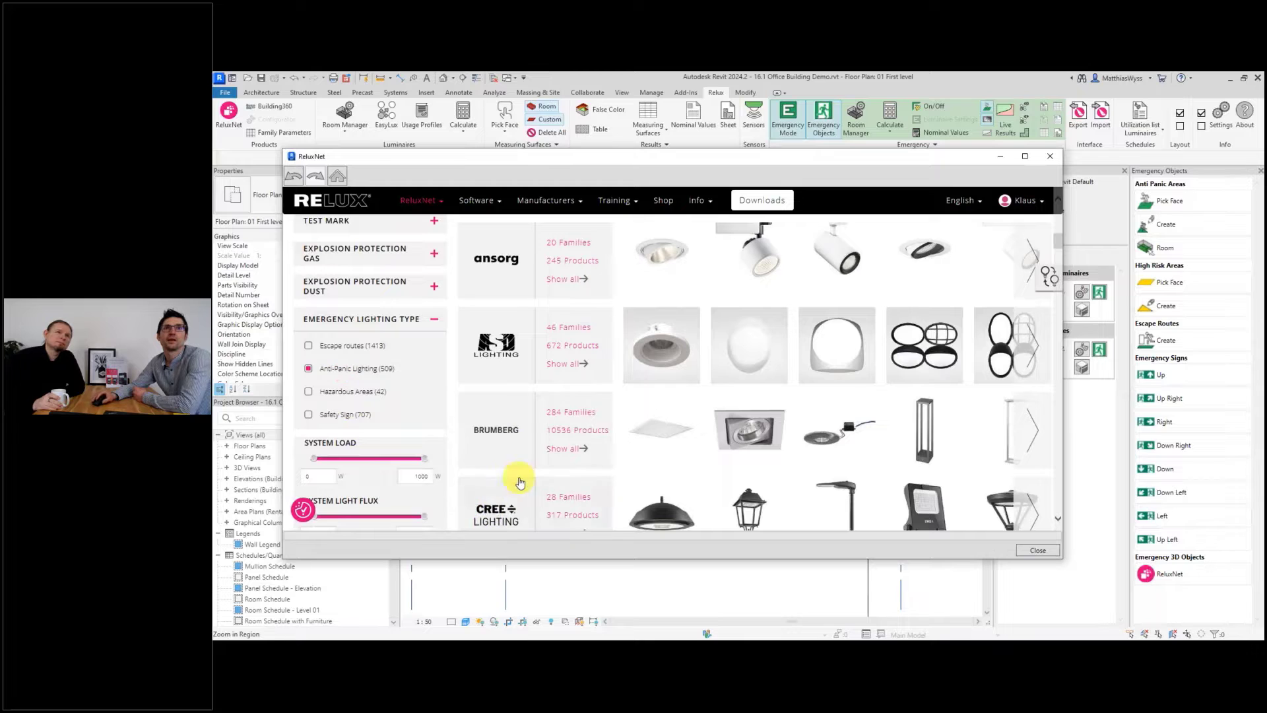
Try opening the Relux access product family from the filtered results.
scroll(695, 394, "down", 1)
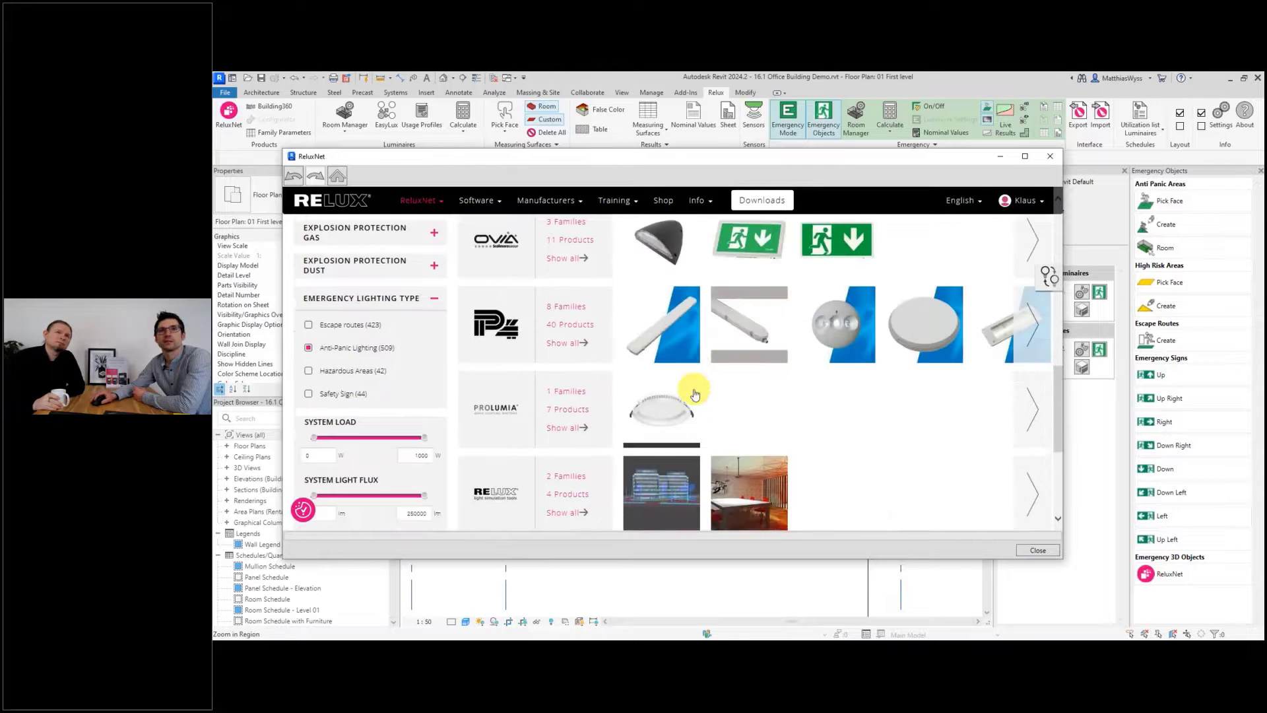
scroll(695, 394, "down", 3)
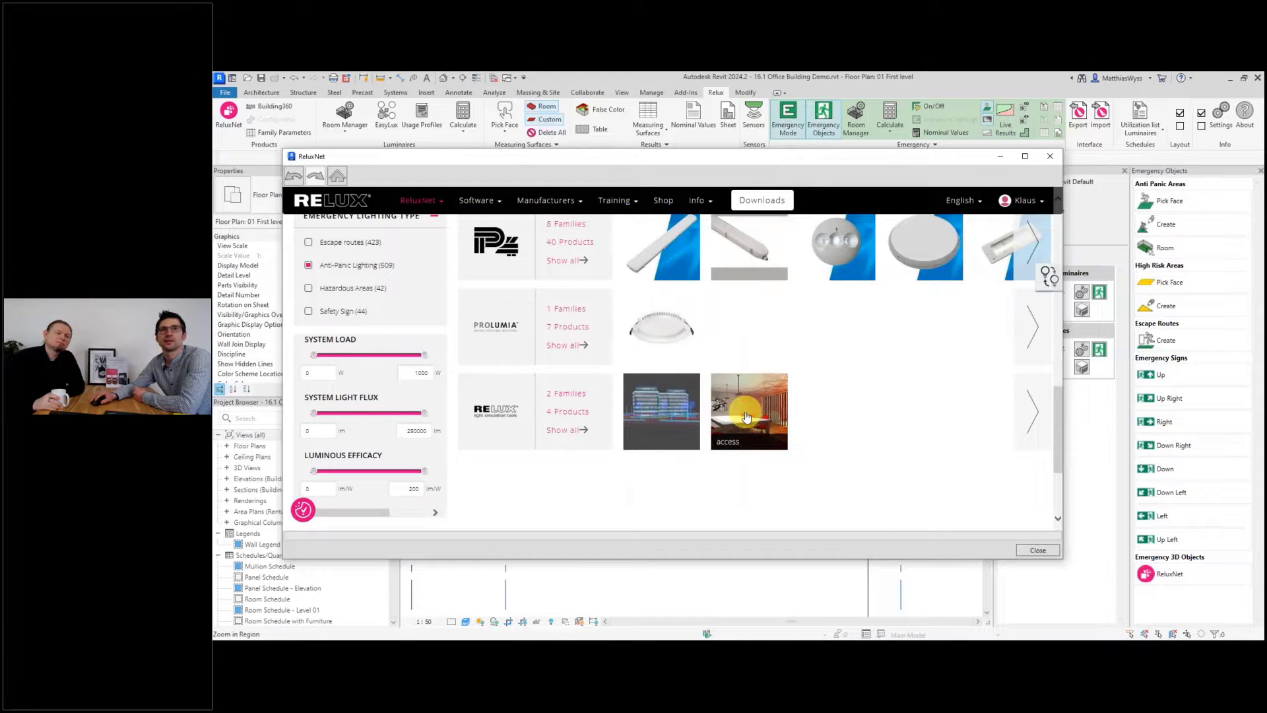
left_click(746, 417)
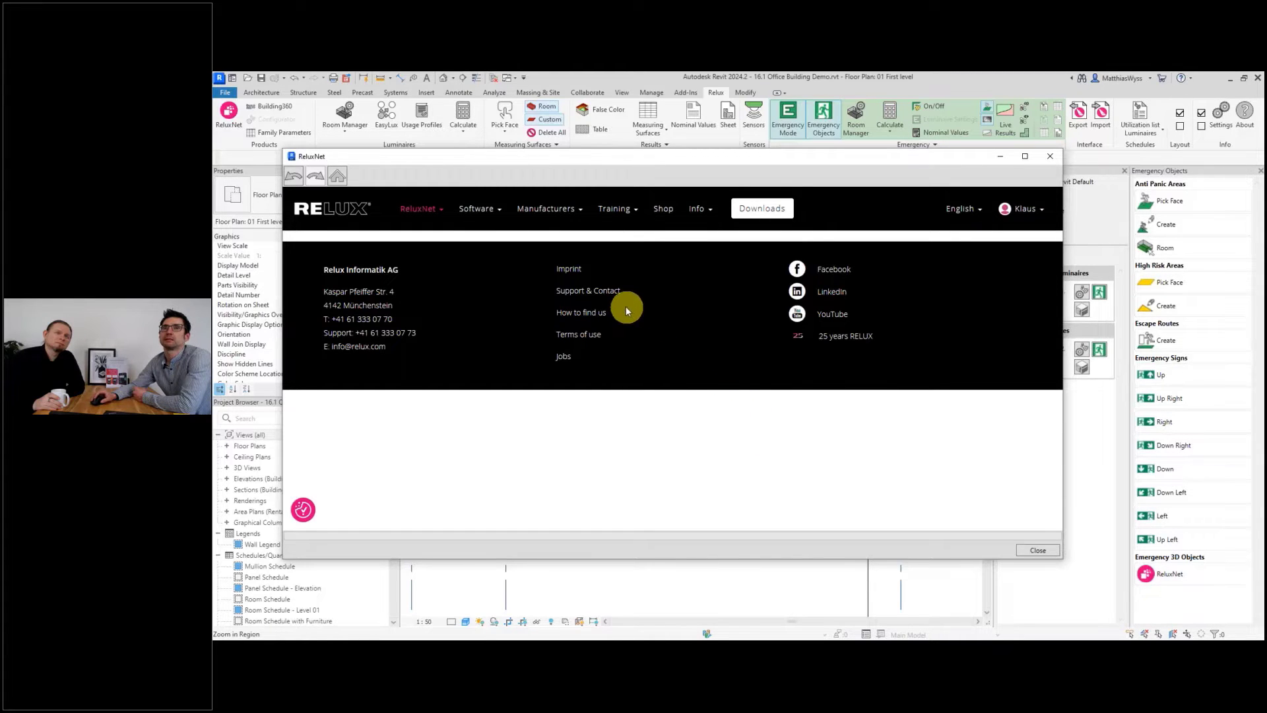
left_click(295, 176)
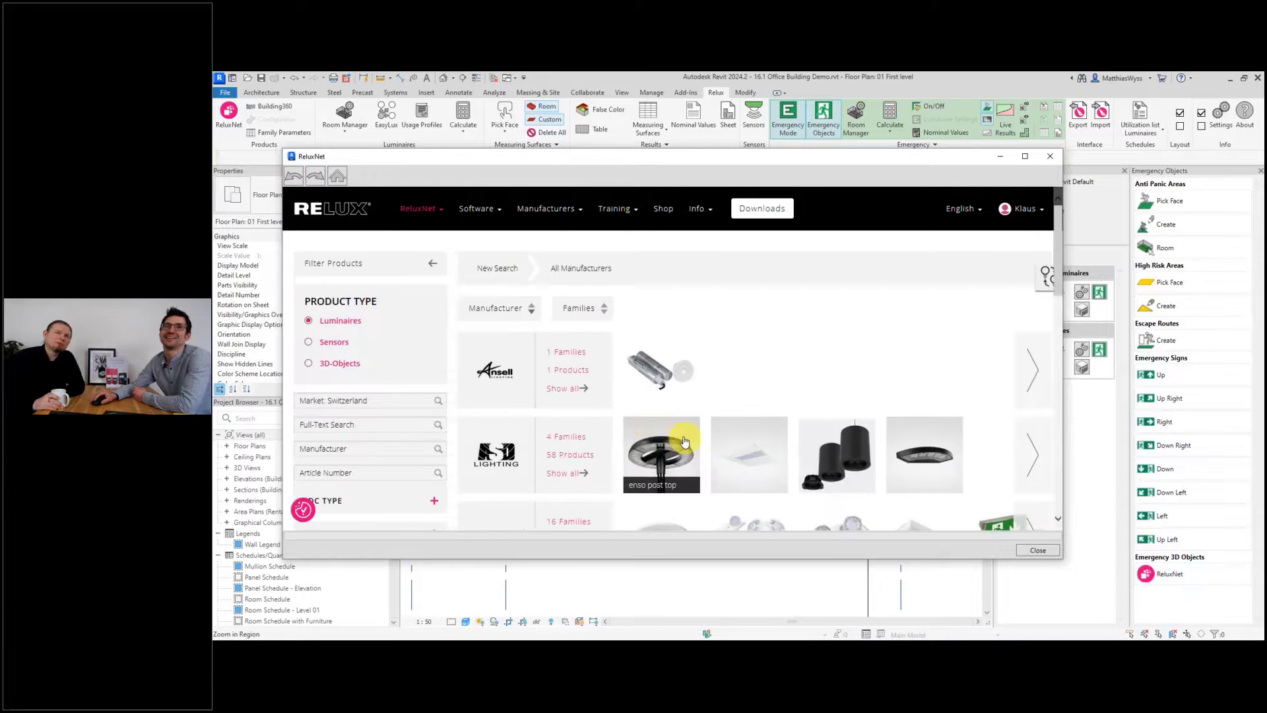
scroll(429, 378, "down", 10)
scroll(426, 422, "up", 5)
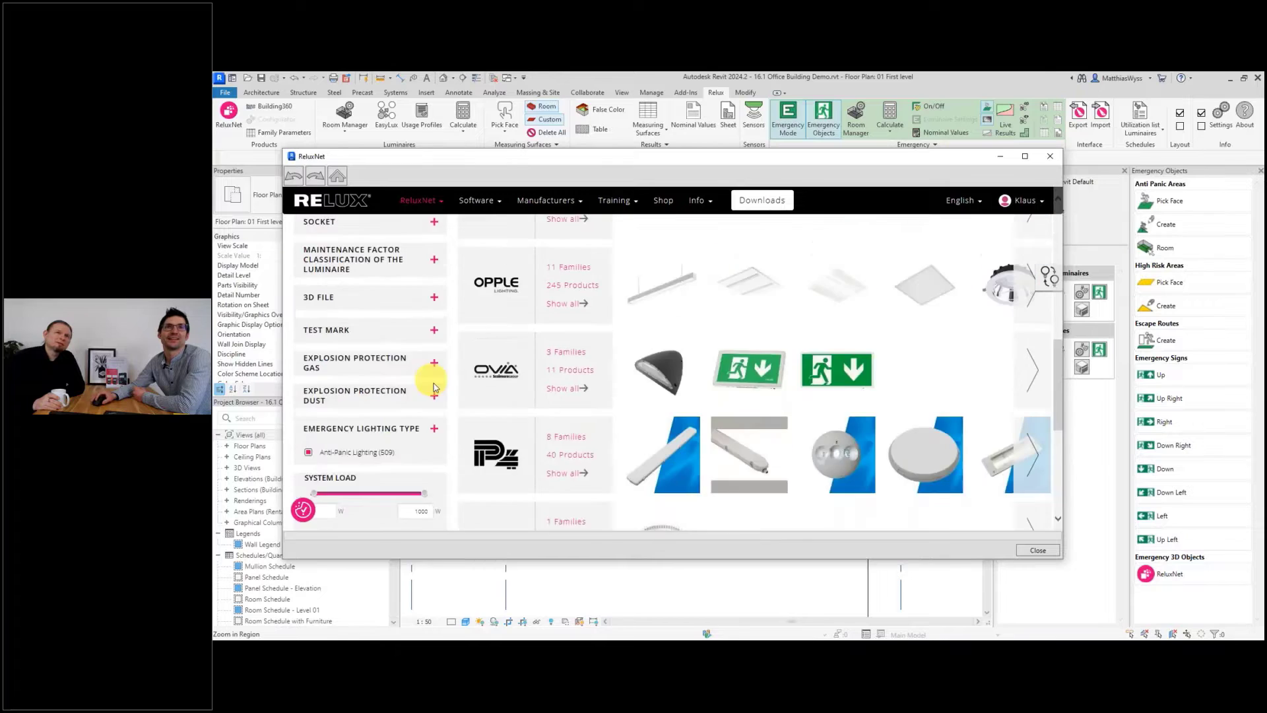
scroll(345, 292, "down", 2)
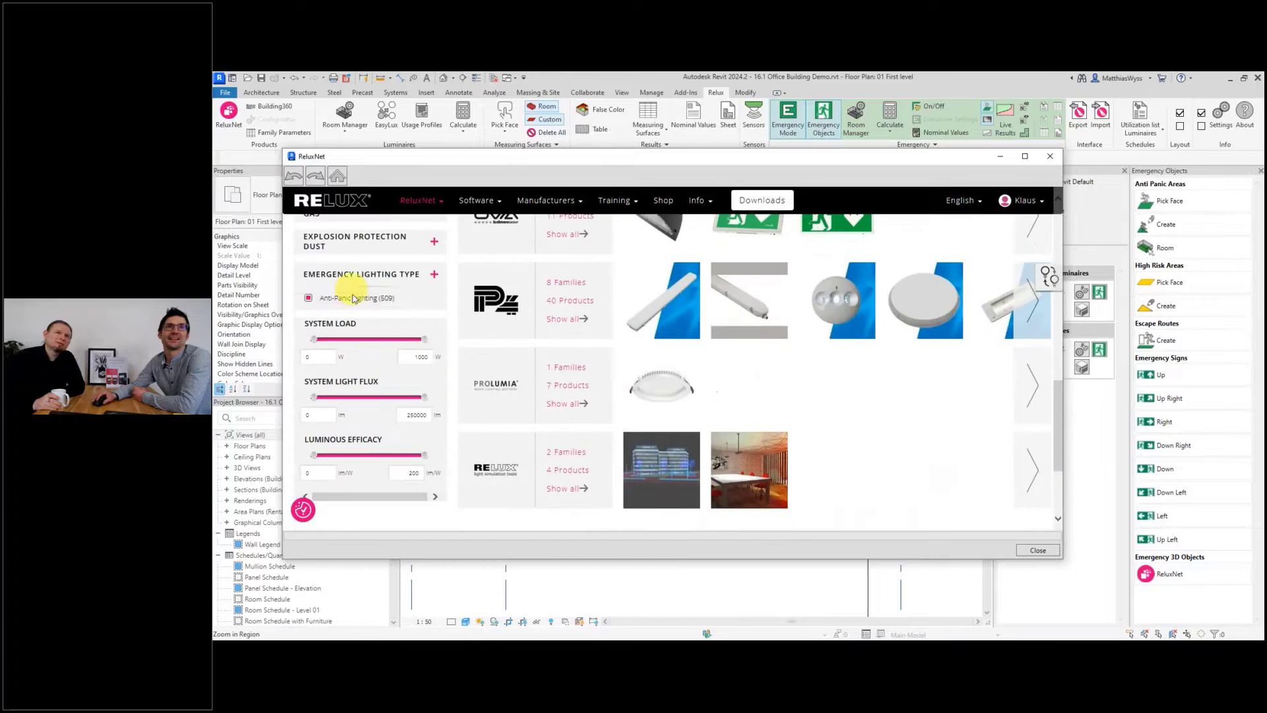
left_click(741, 490)
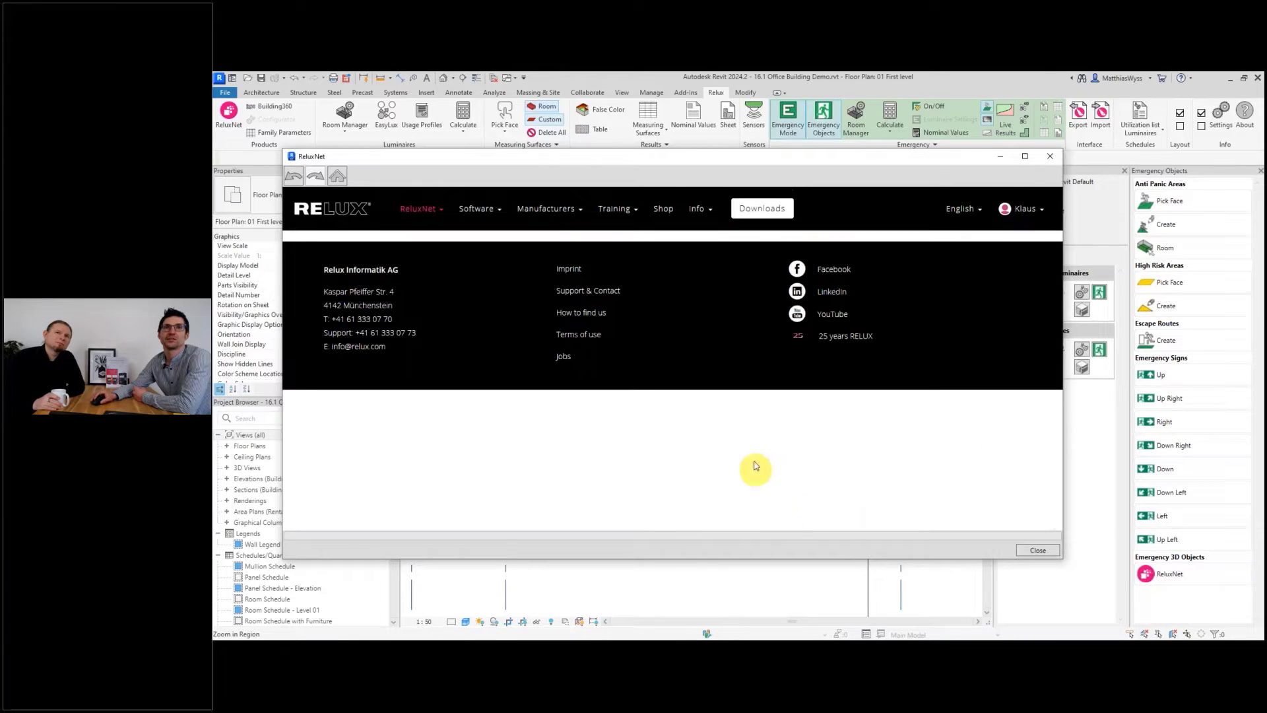
left_click(295, 175)
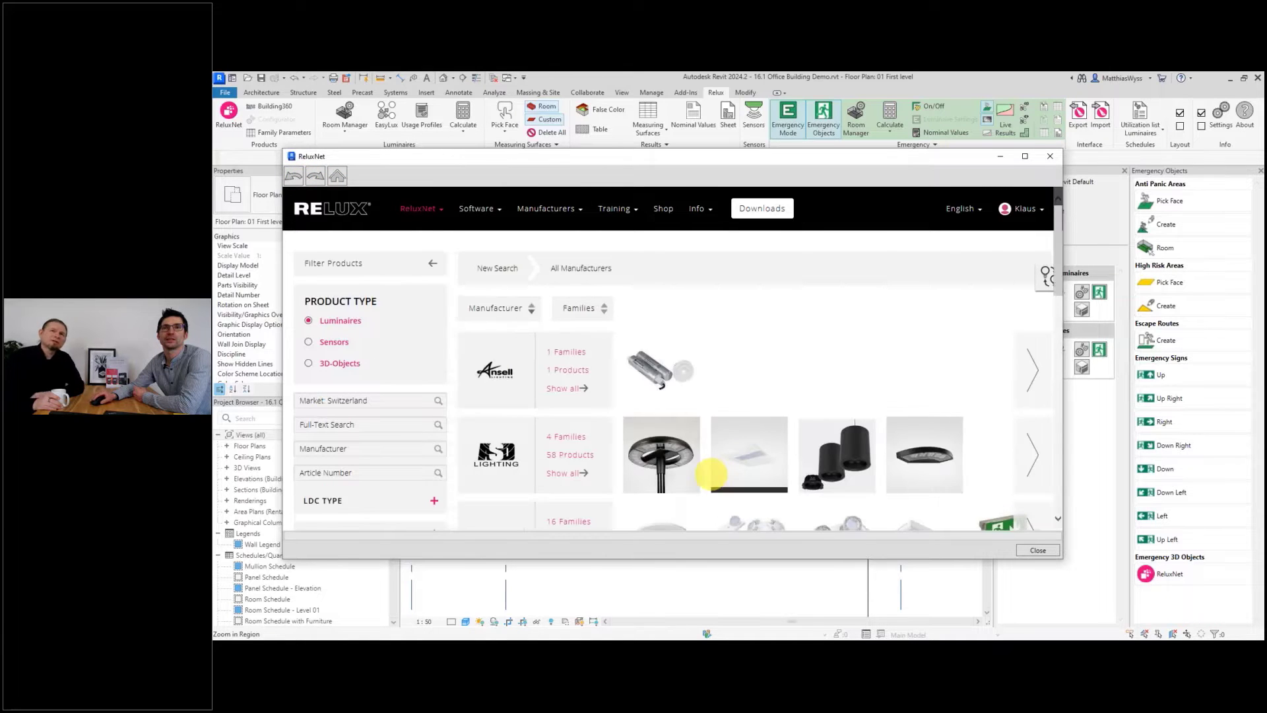
Open the Relux Demo Outdoor-0XA97371NB100 anti-panic luminaire from the Relux manufacturer results.
scroll(773, 479, "down", 10)
scroll(753, 470, "down", 3)
scroll(753, 471, "up", 4)
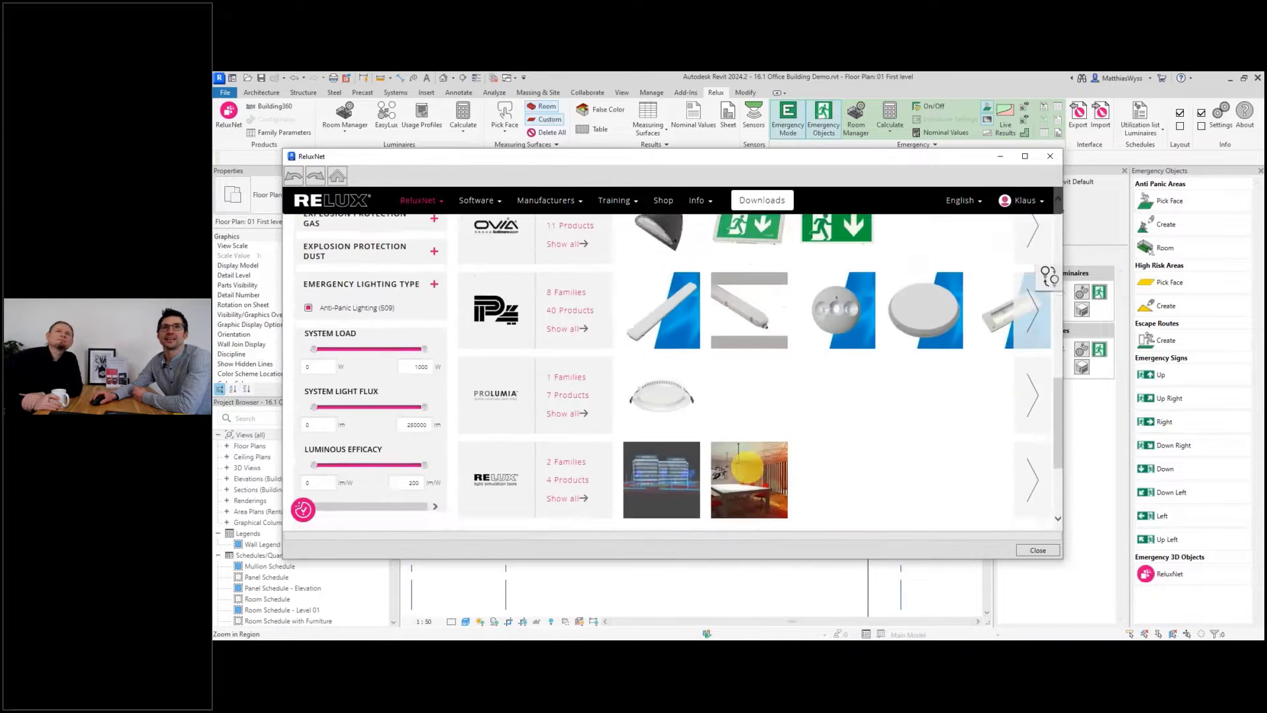
scroll(753, 468, "down", 1)
left_click(667, 413)
left_click(666, 441)
left_click(706, 511)
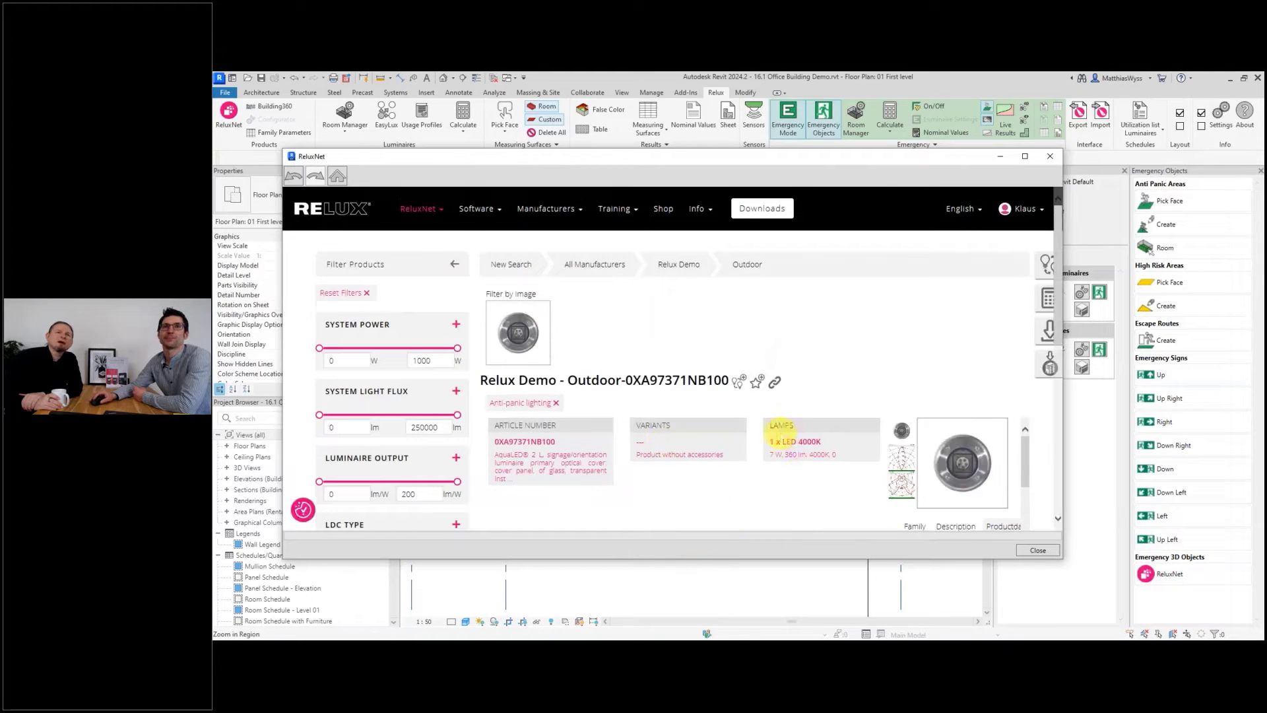
Add the Relux Demo Outdoor-0XA97371NB100 luminaire to the project's luminaire browser and close ReluxNet.
scroll(851, 422, "down", 2)
scroll(905, 330, "down", 1)
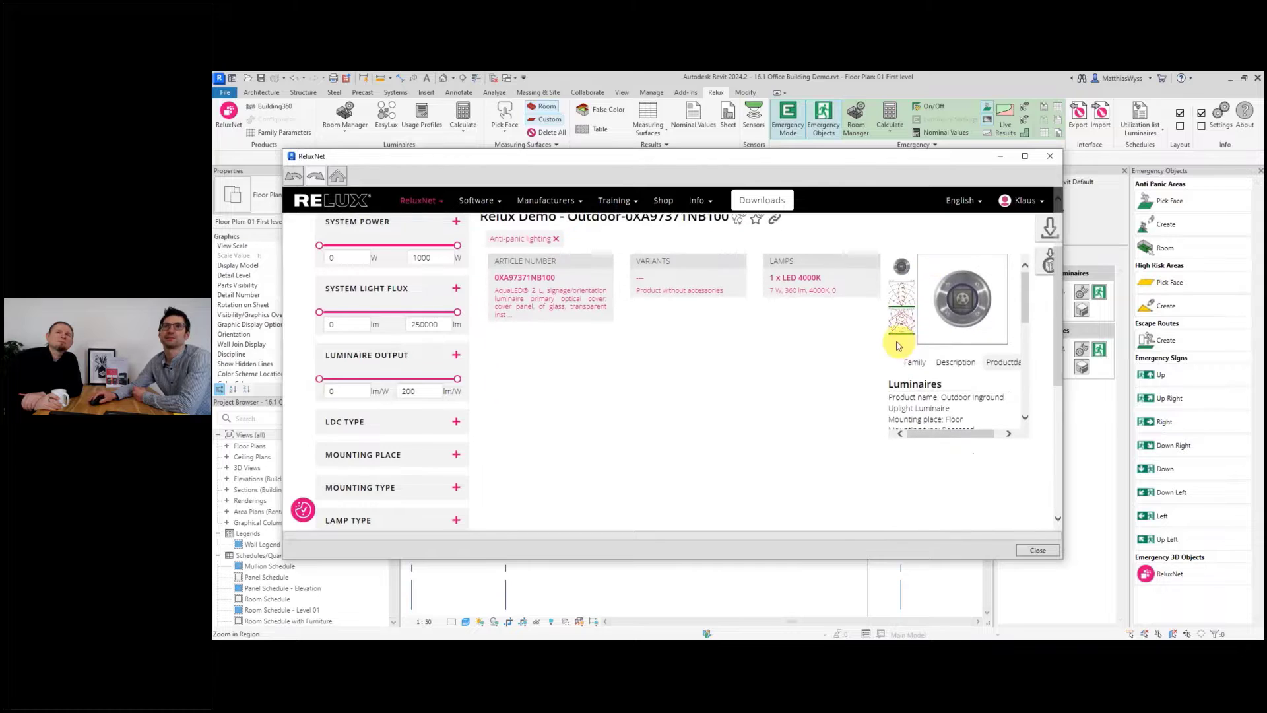
left_click(1047, 264)
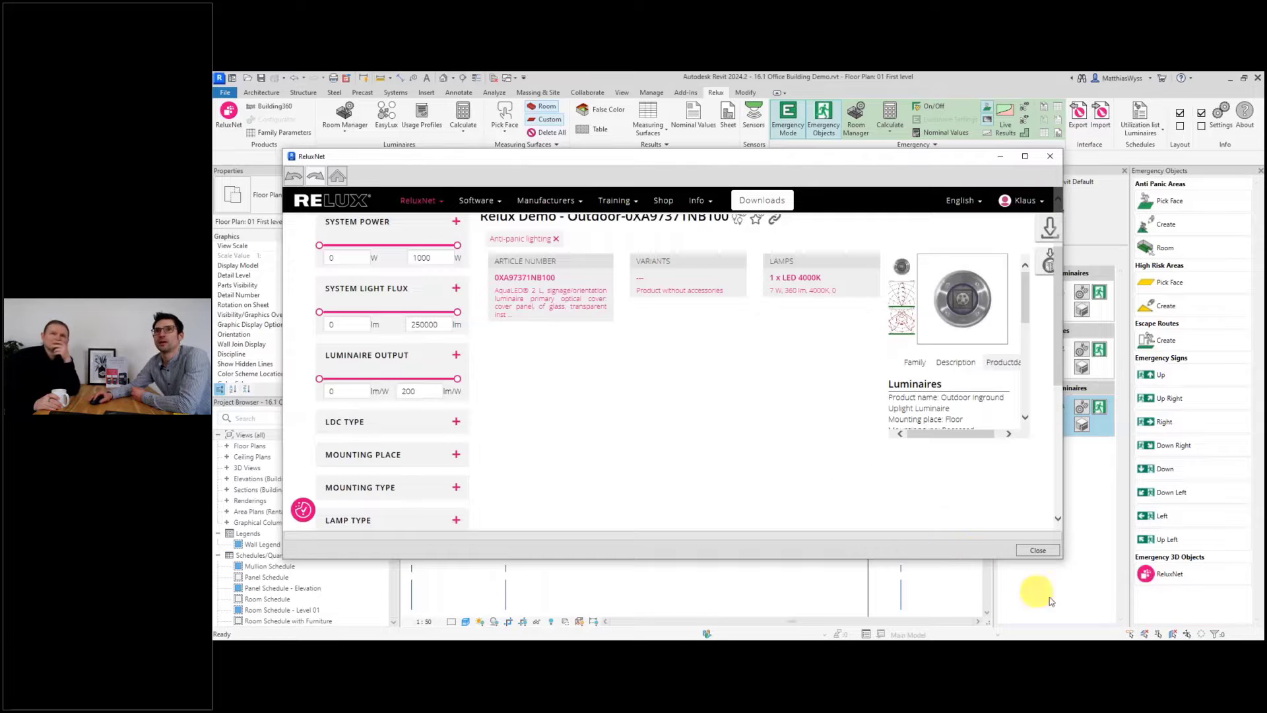
left_click(1041, 553)
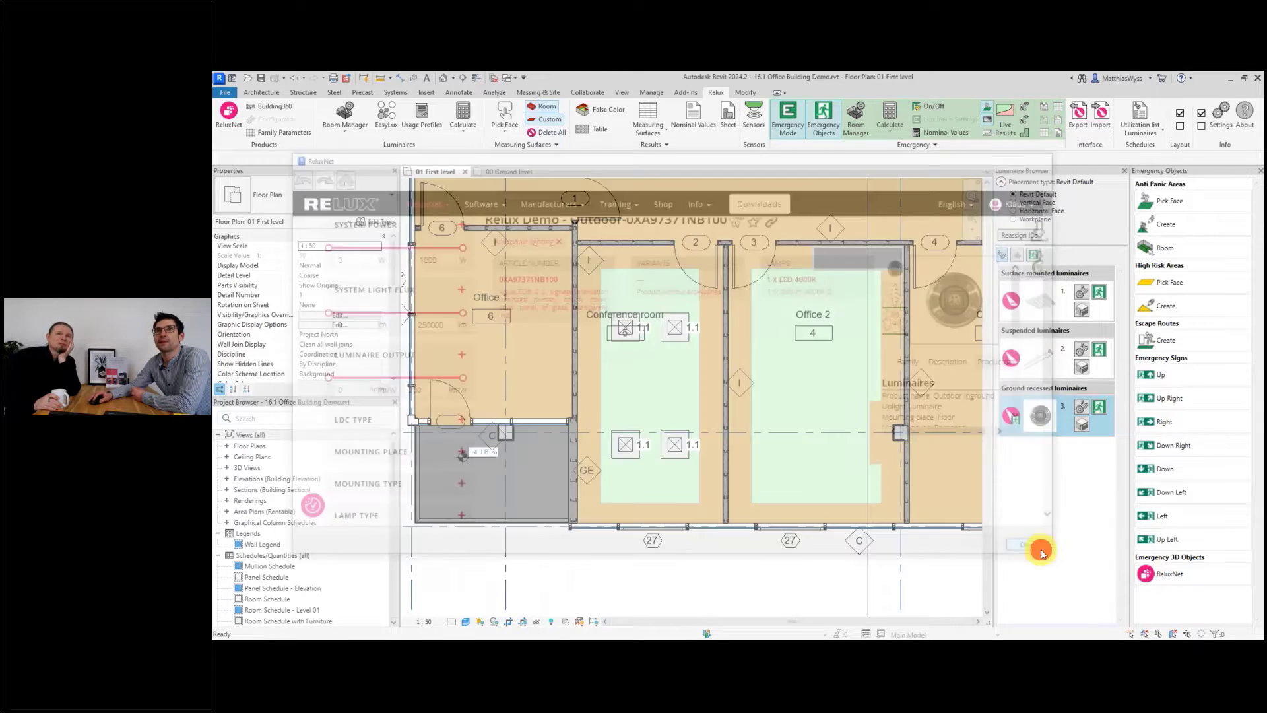
Configure the ground recessed luminaire for emergency lighting with its own light source.
left_click(1099, 409)
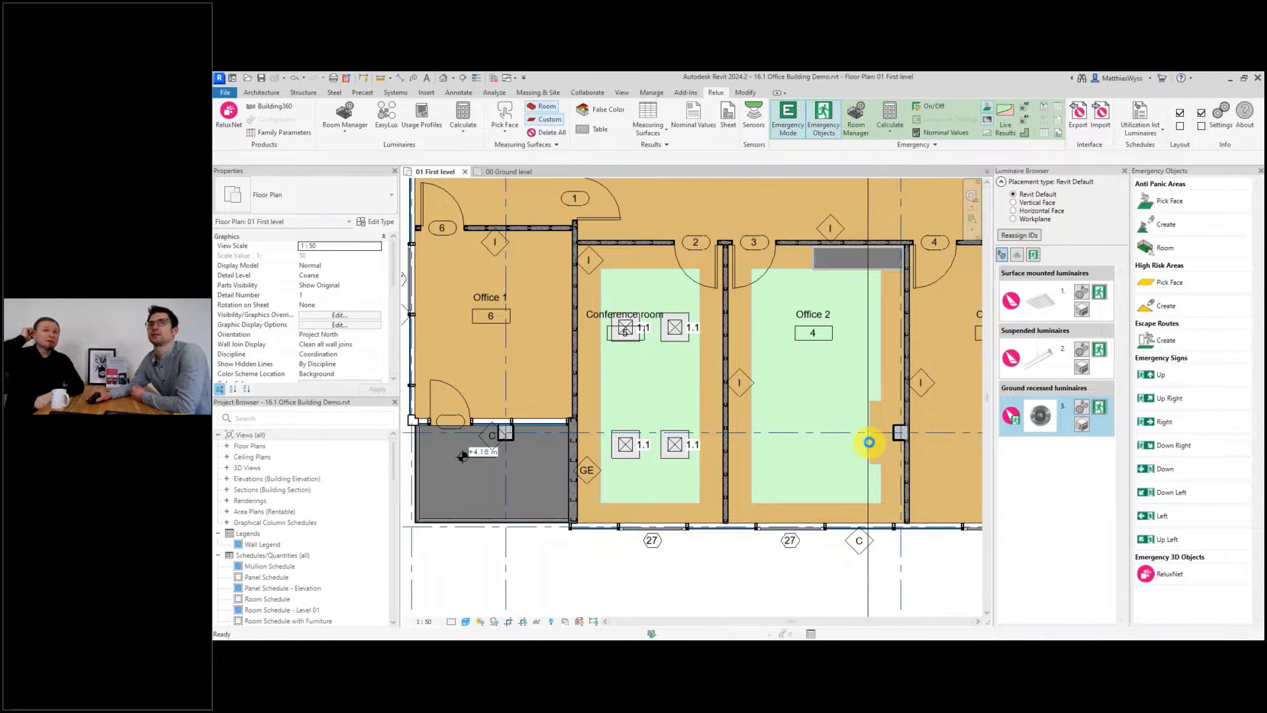
left_click(870, 441)
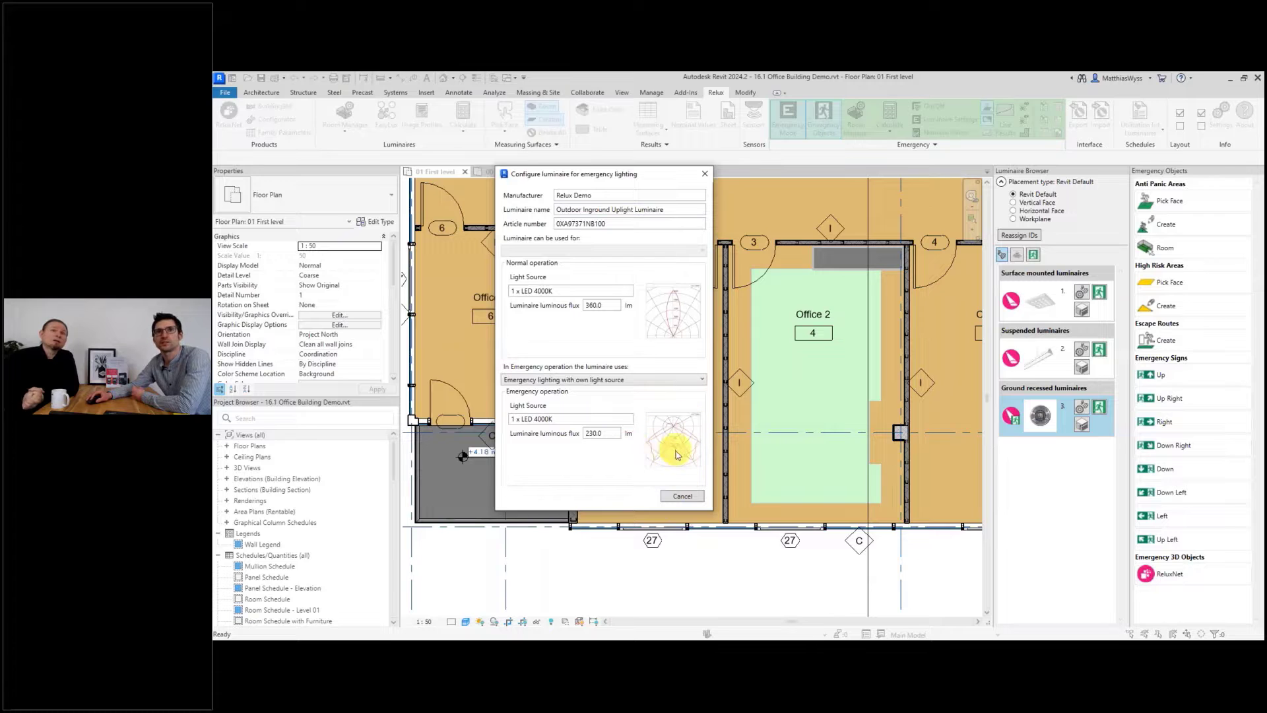
left_click(683, 497)
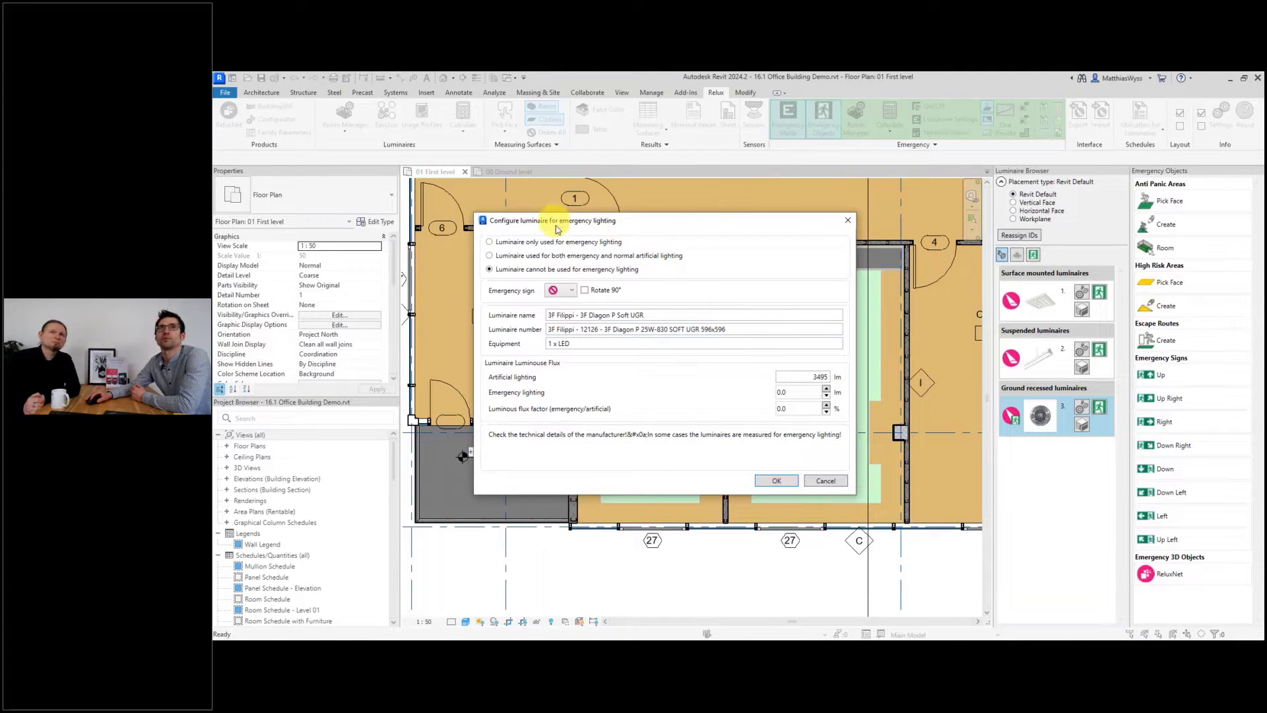
Set the surface mounted 3F Filippi Diagon luminaire for both emergency and normal lighting with a 10% luminous flux factor.
left_click(565, 257)
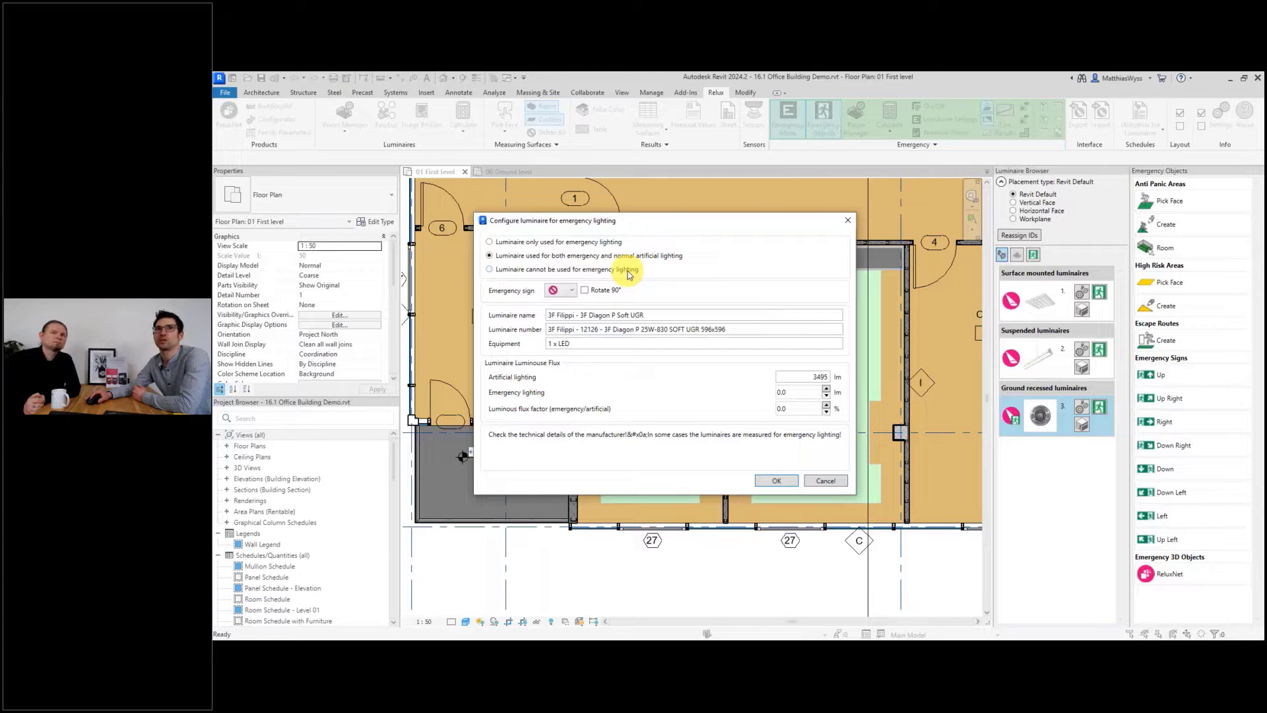
double_click(792, 409)
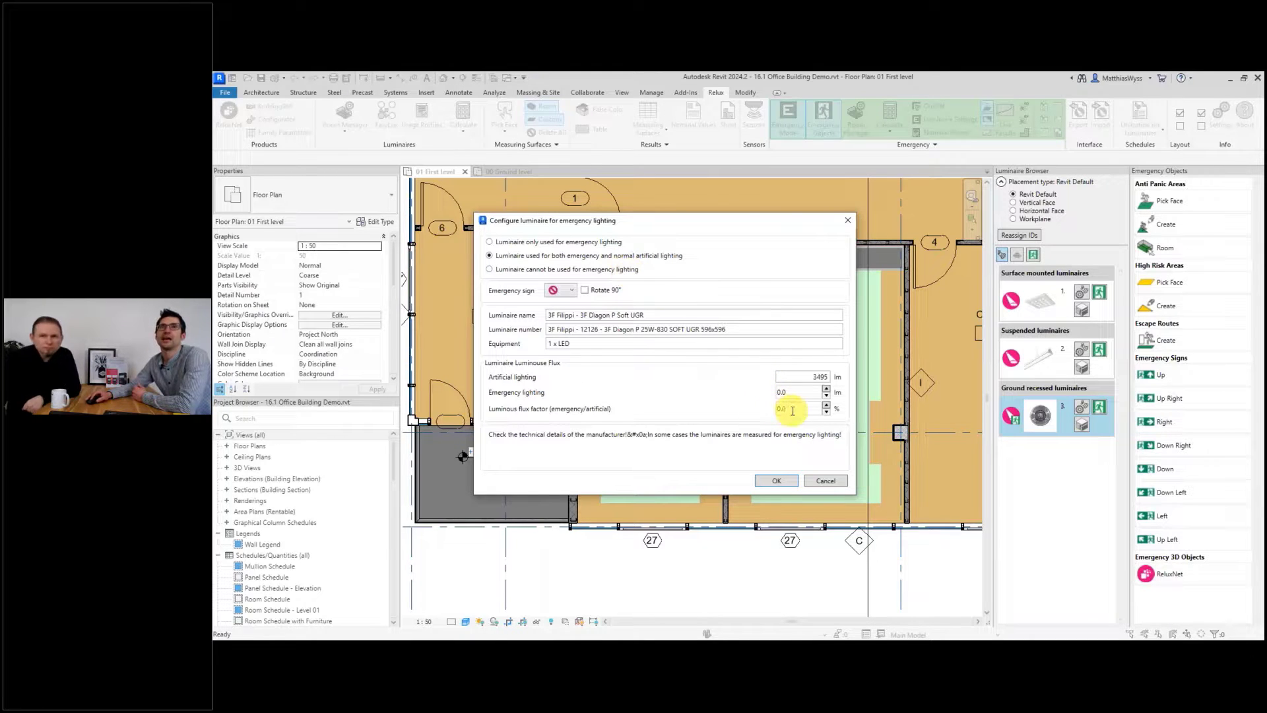
type("10")
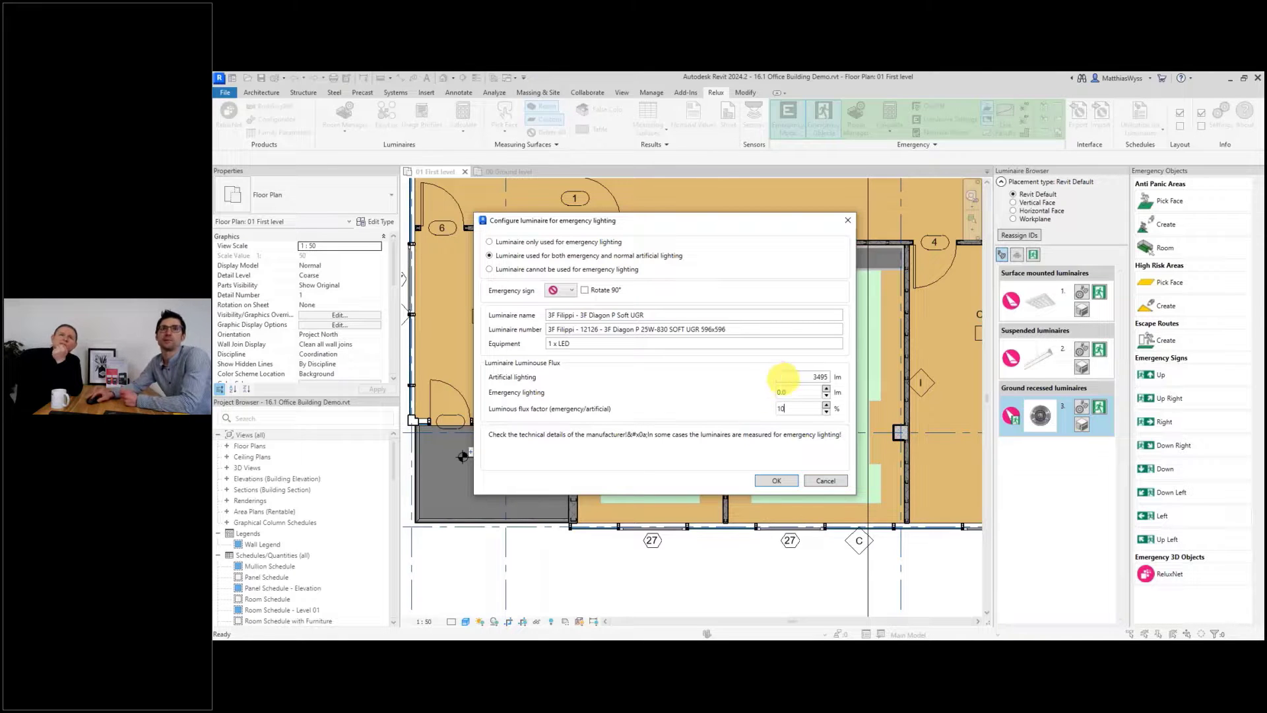
left_click(803, 396)
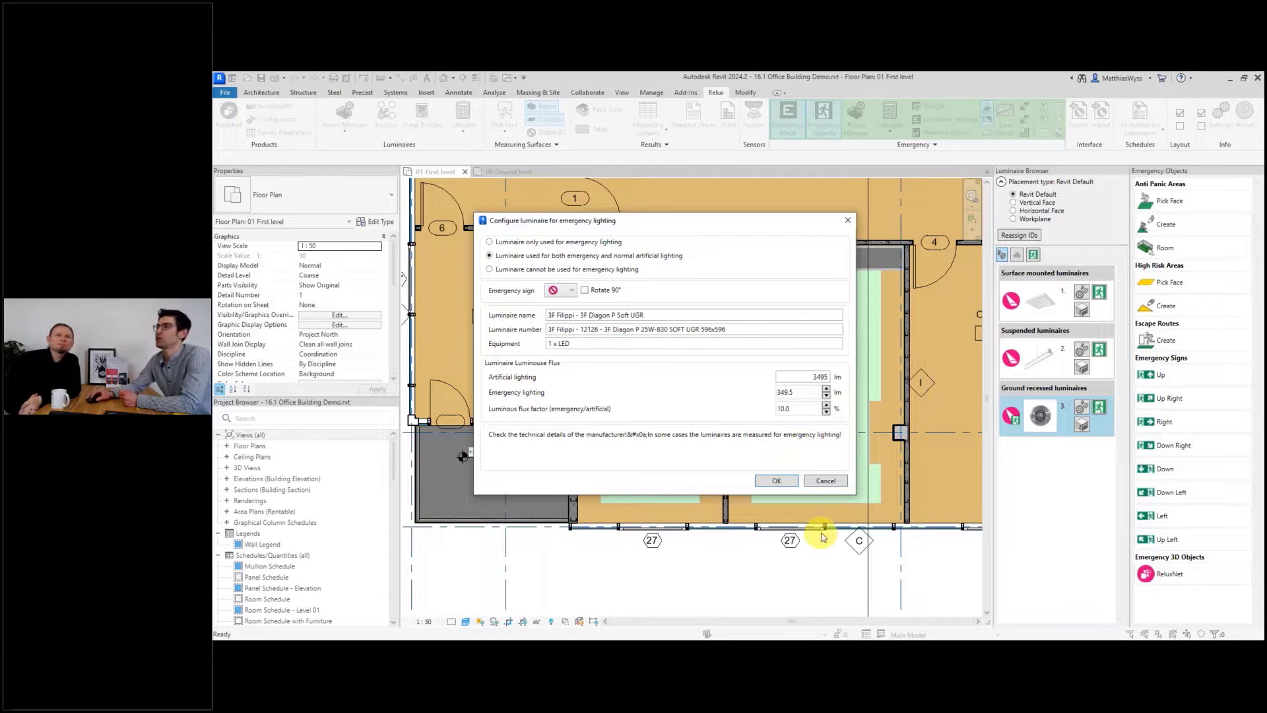
left_click(779, 481)
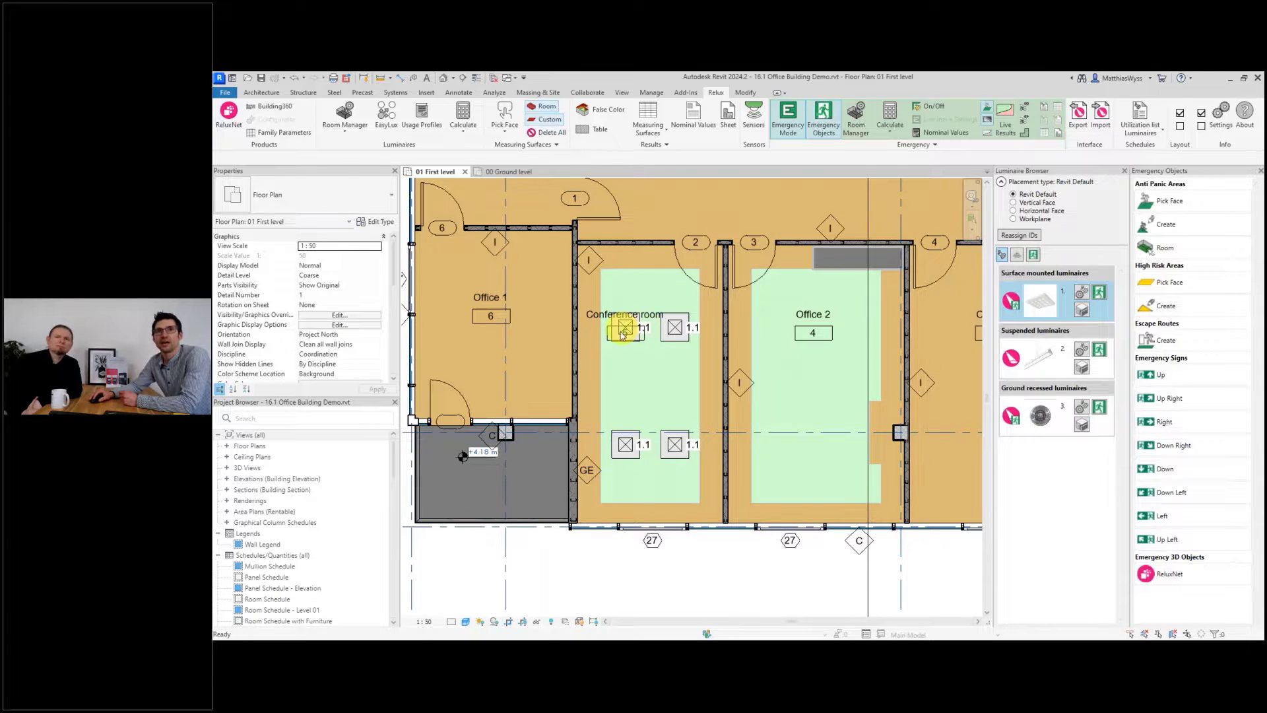
Switch two conference room ceiling luminaires to emergency operation.
left_click(933, 109)
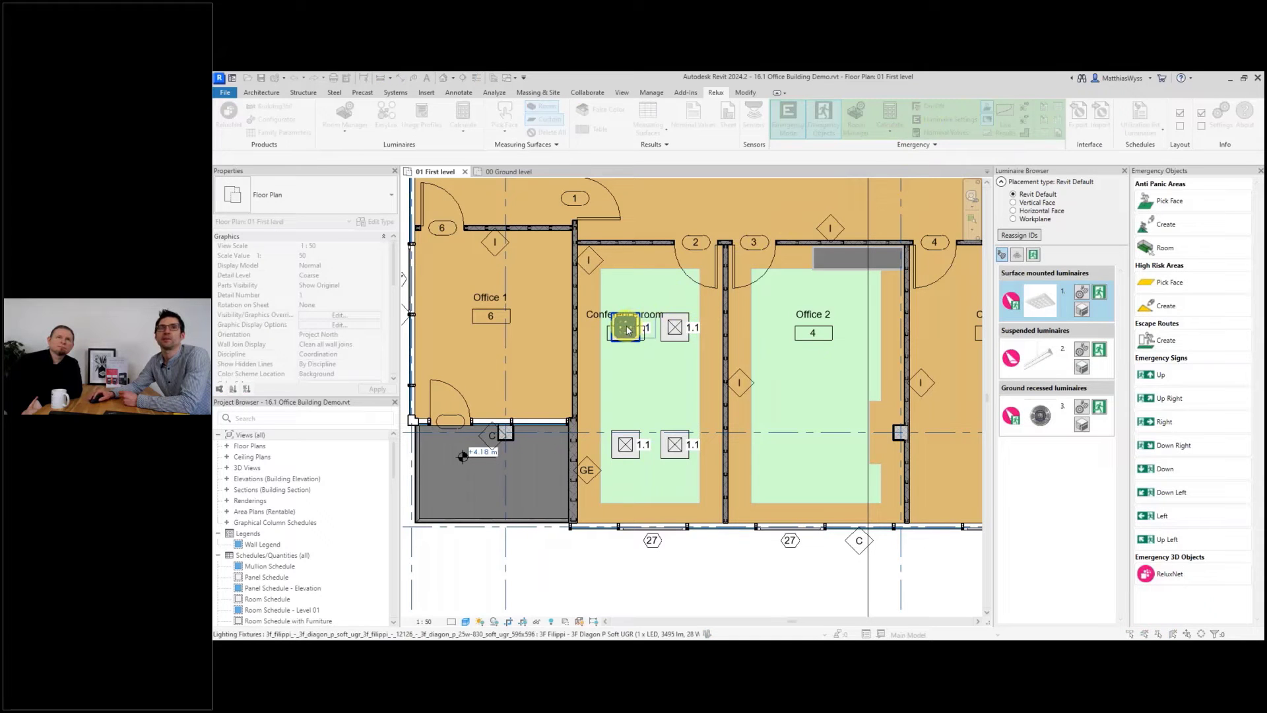
left_click(676, 444)
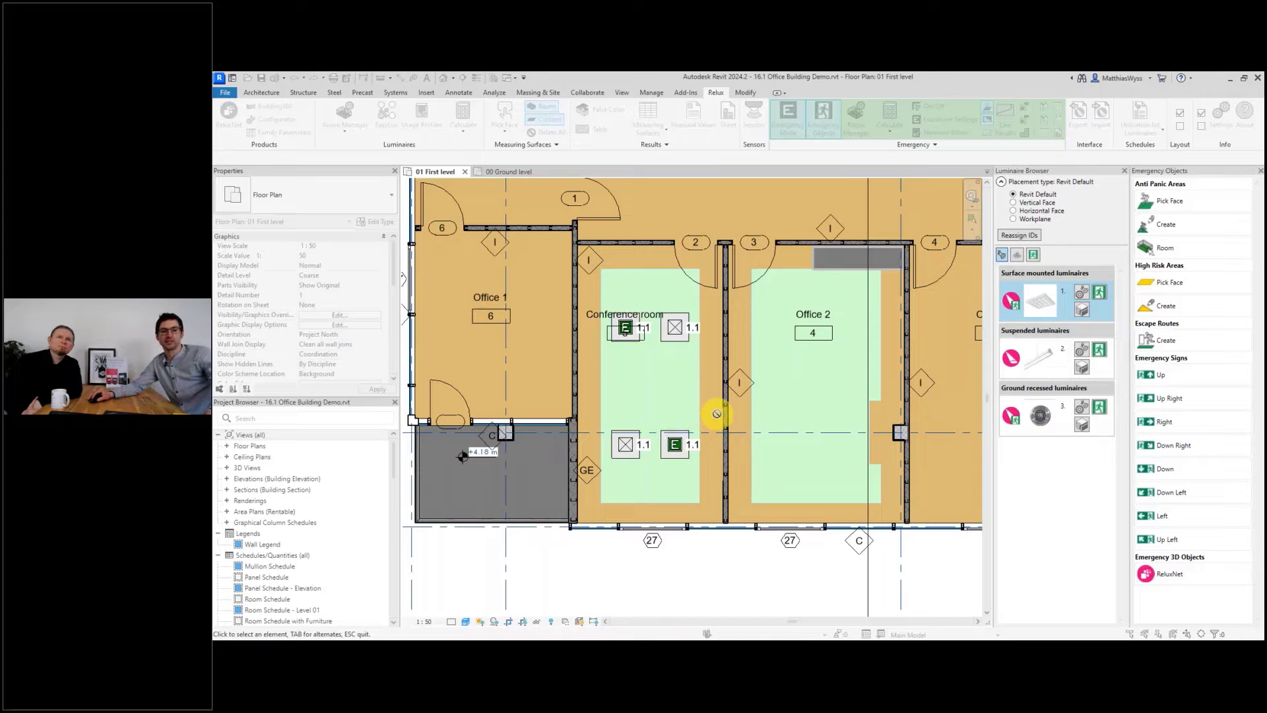
key("Escape")
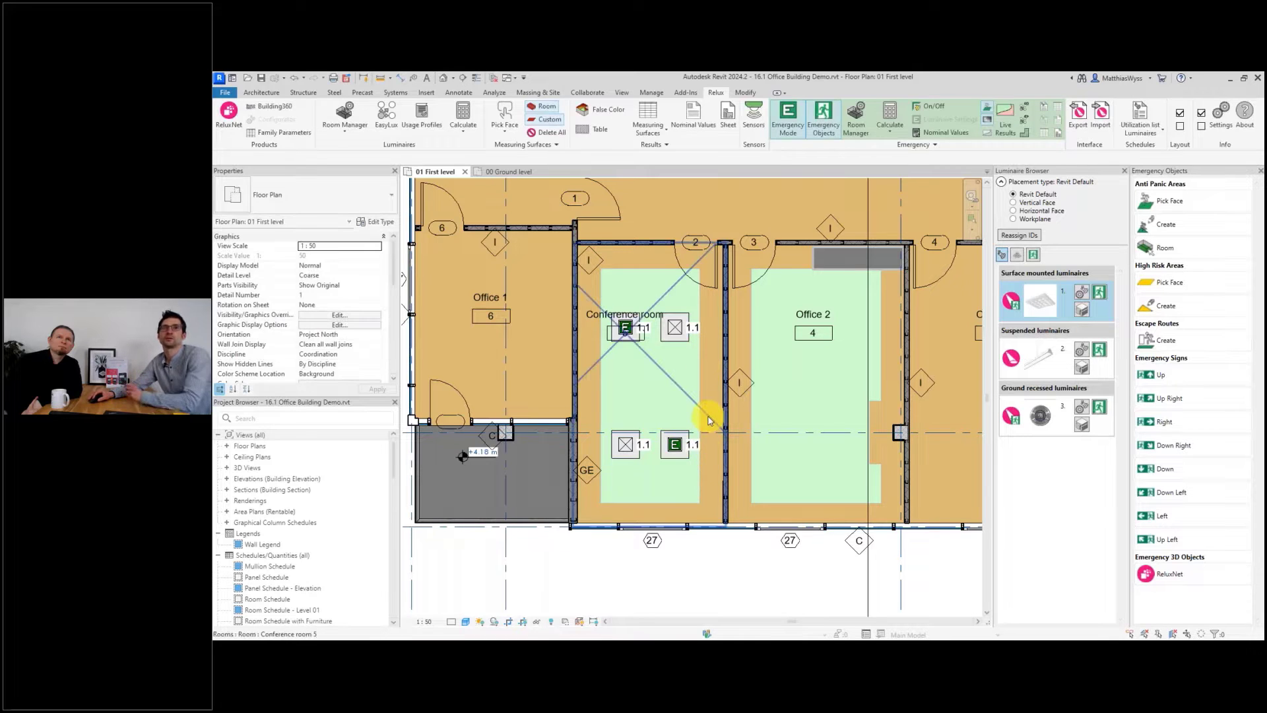
Select the conference room and calculate its emergency lighting.
left_click(709, 421)
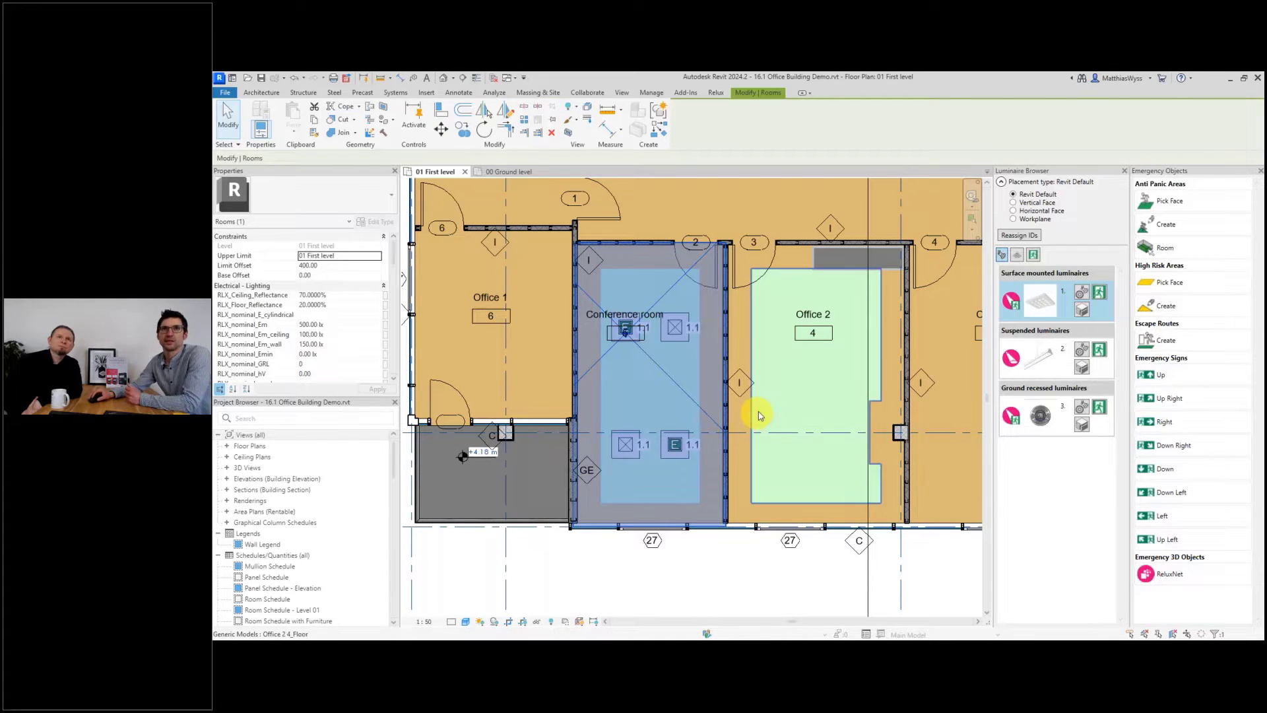
left_click(720, 95)
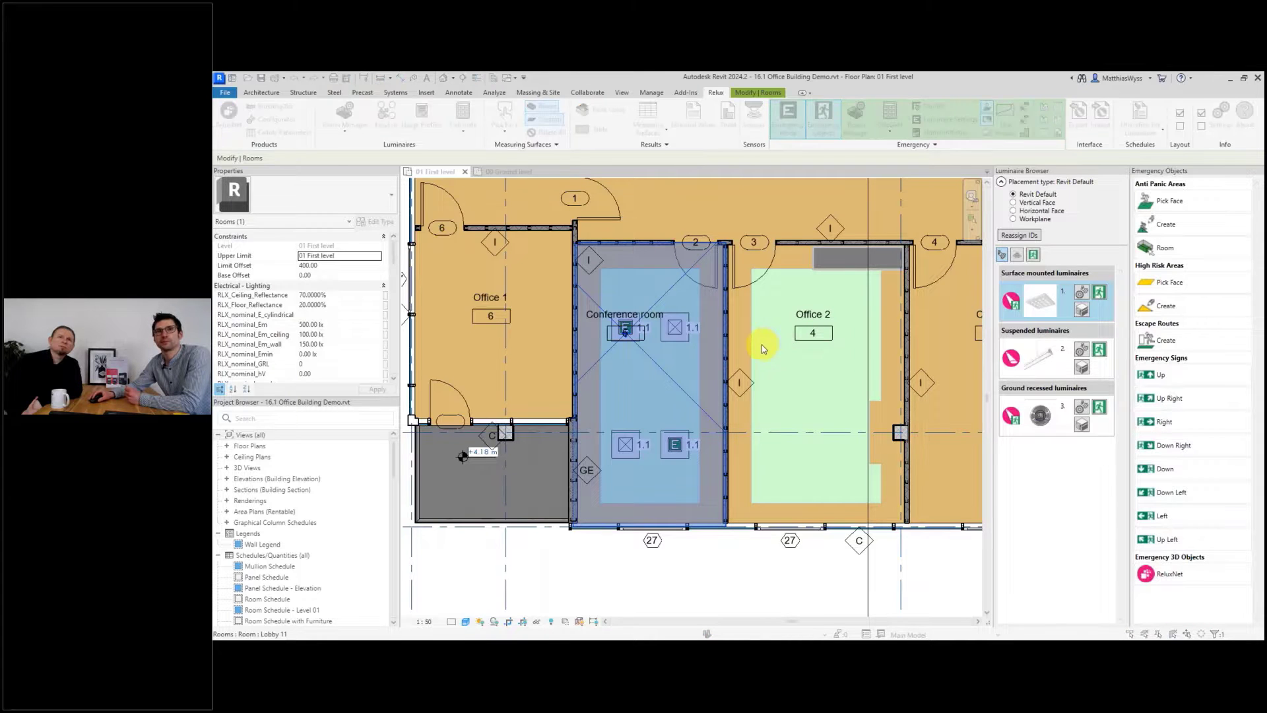
left_click(759, 470)
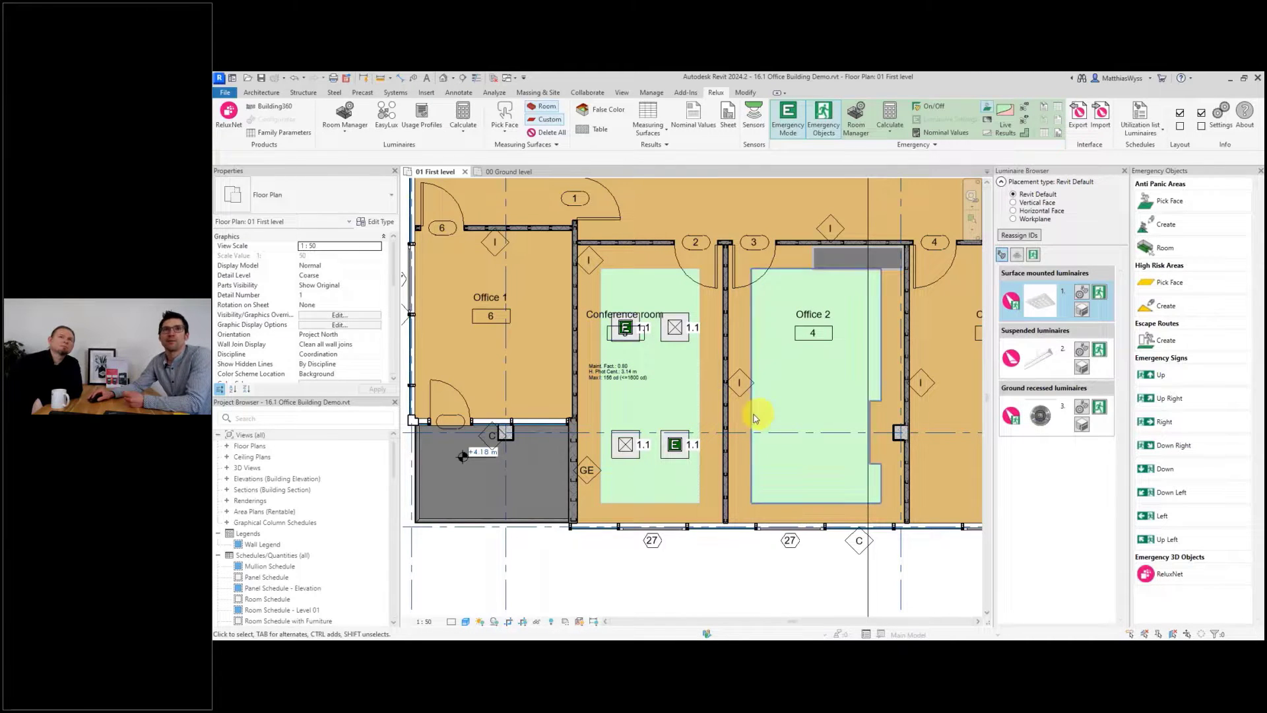
Open the 01 First level reflected ceiling plan.
left_click(227, 456)
double_click(269, 489)
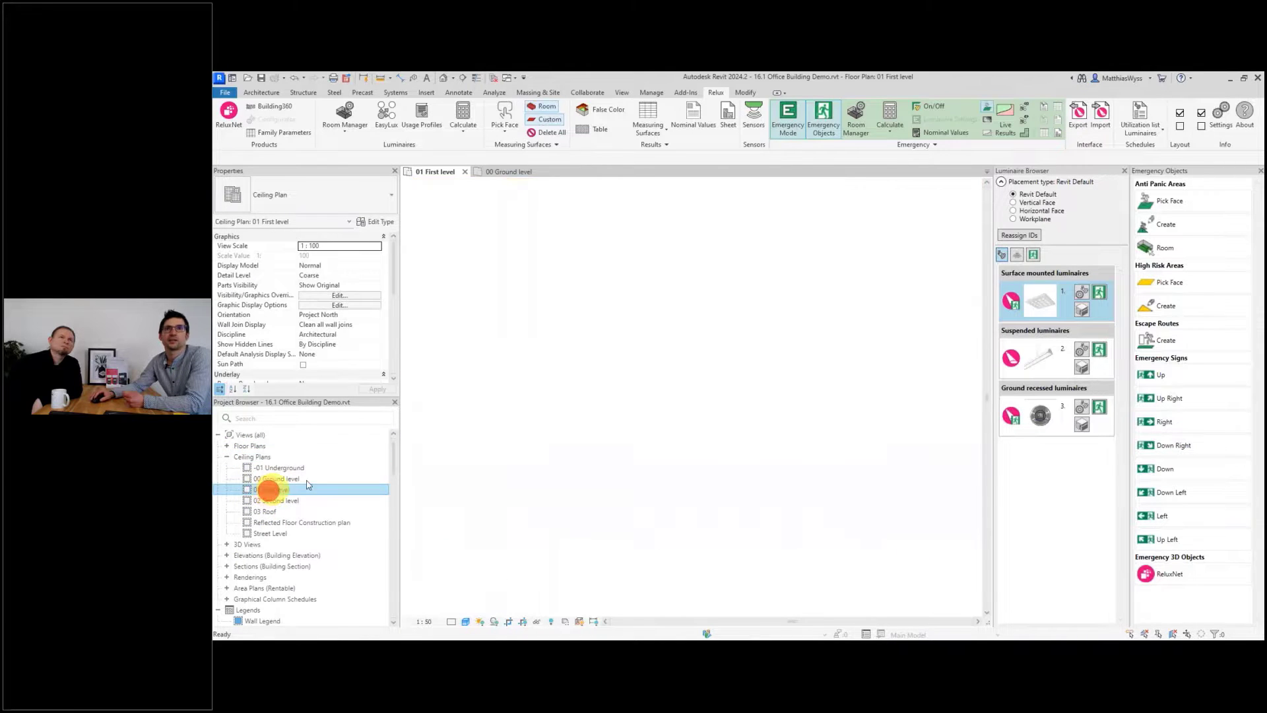
scroll(640, 453, "up", 2)
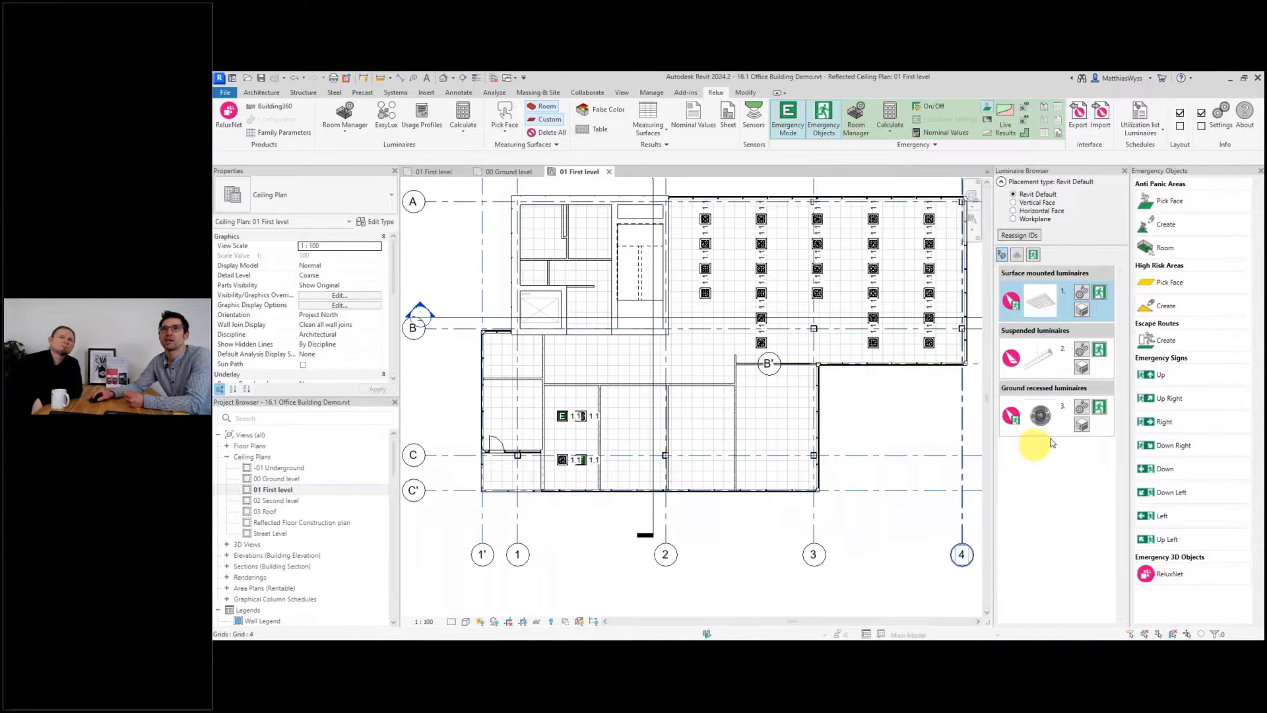
Place two ground recessed emergency luminaires in Office 2 on the ceiling plan.
left_click(1041, 415)
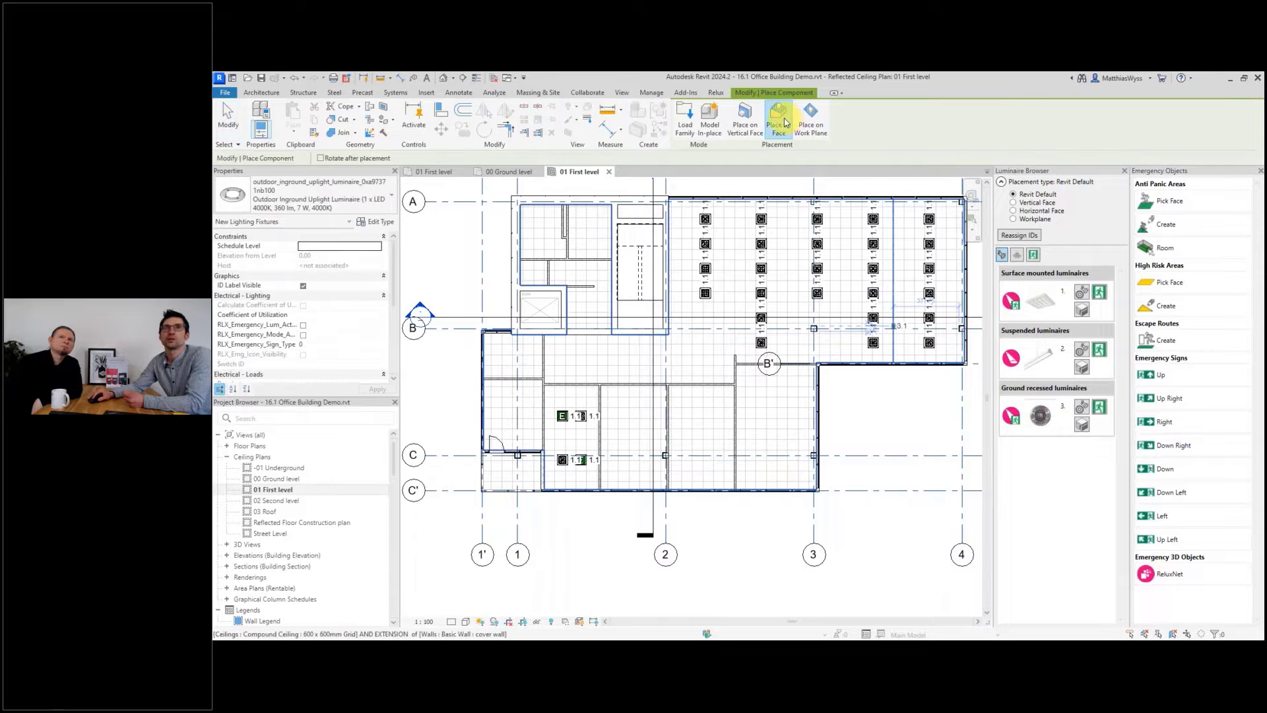
left_click(629, 418)
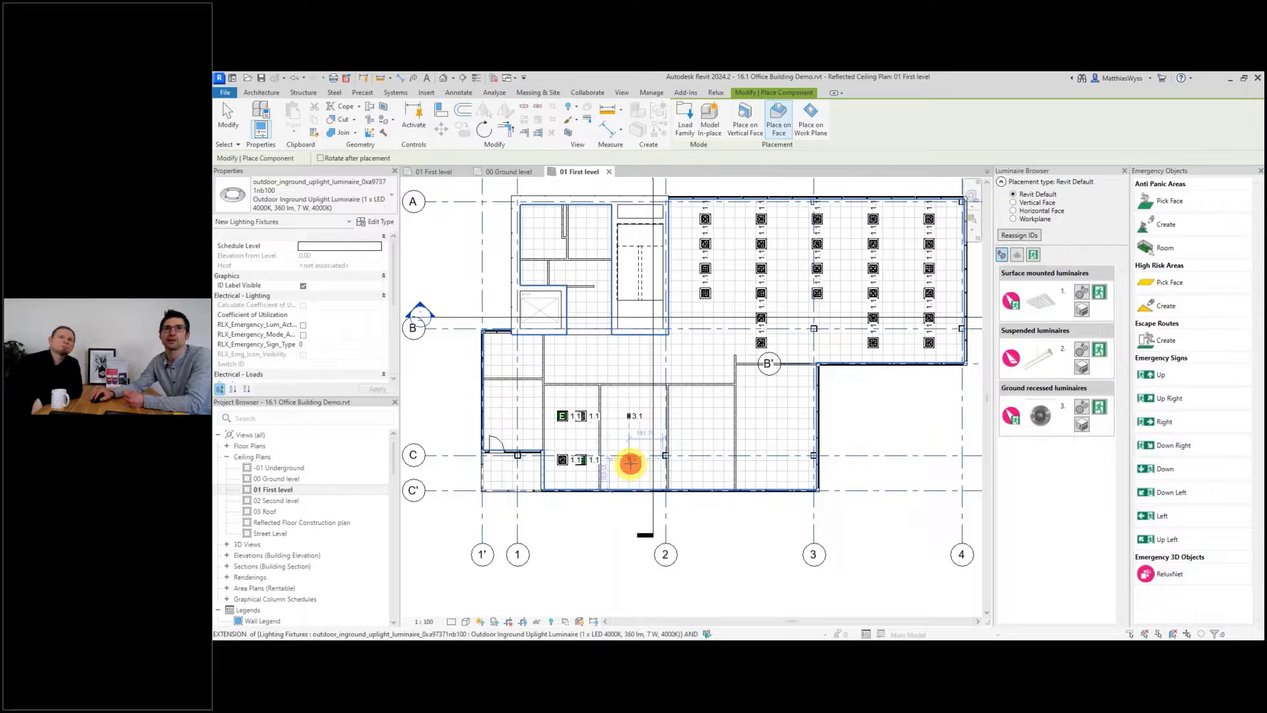
left_click(630, 458)
key("Escape")
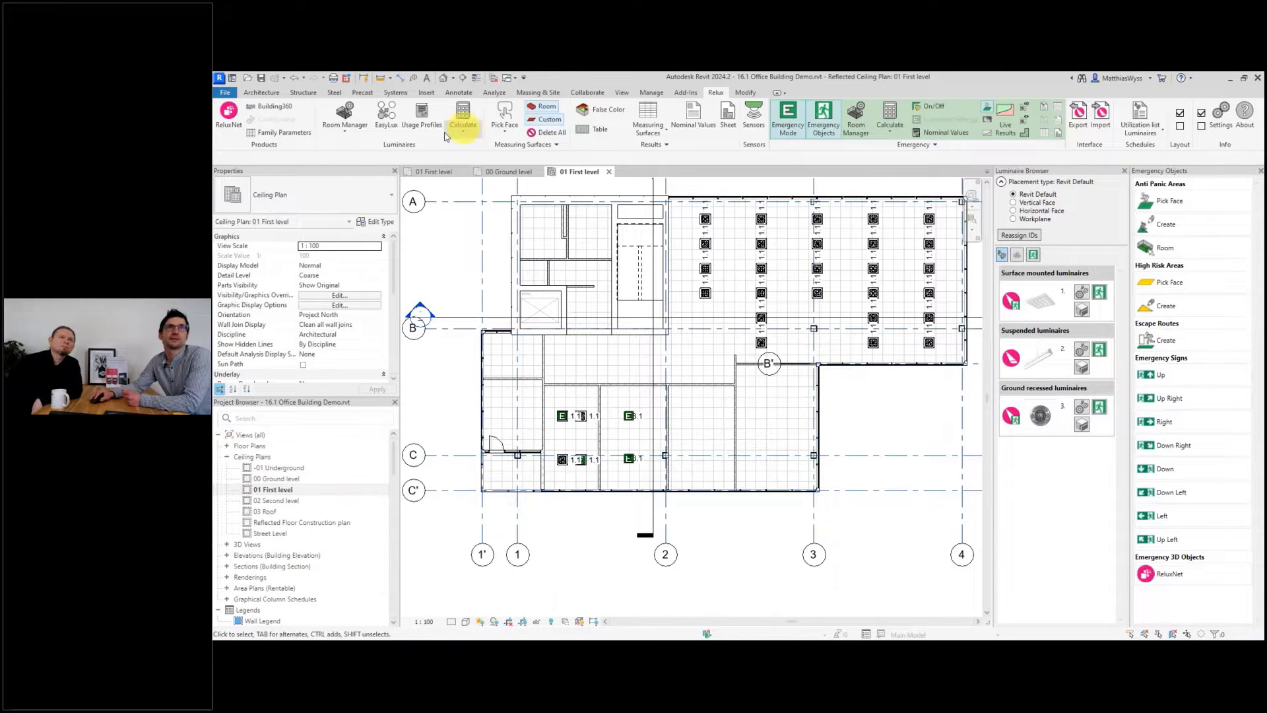
Return to the first-level floor plan and run the Room Manager calculation for Office 2.
left_click(437, 171)
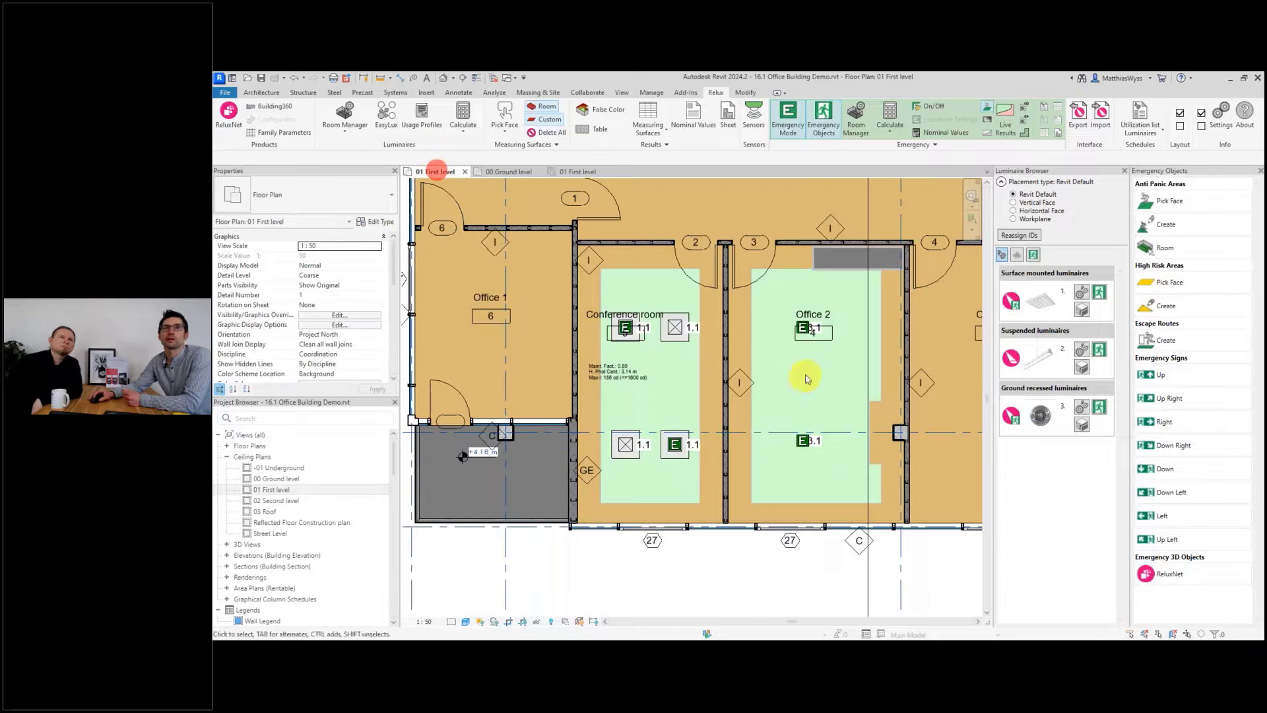
left_click(778, 291)
left_click(715, 93)
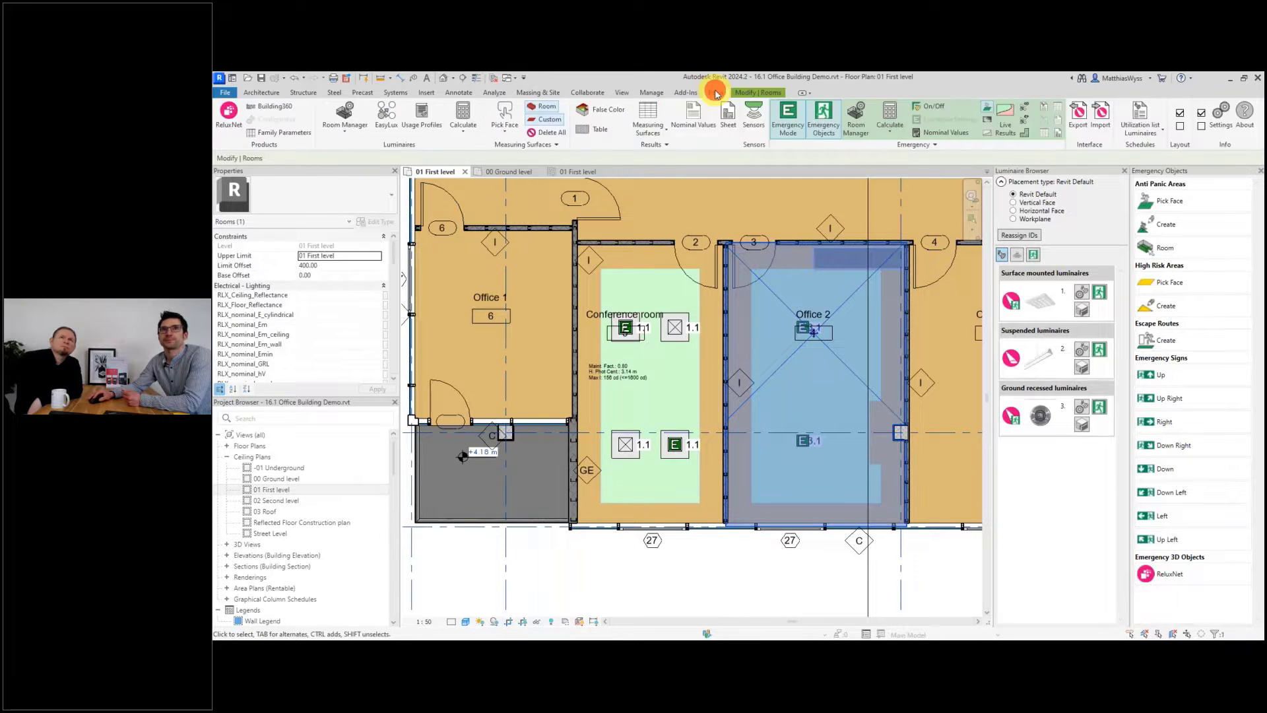
left_click(860, 124)
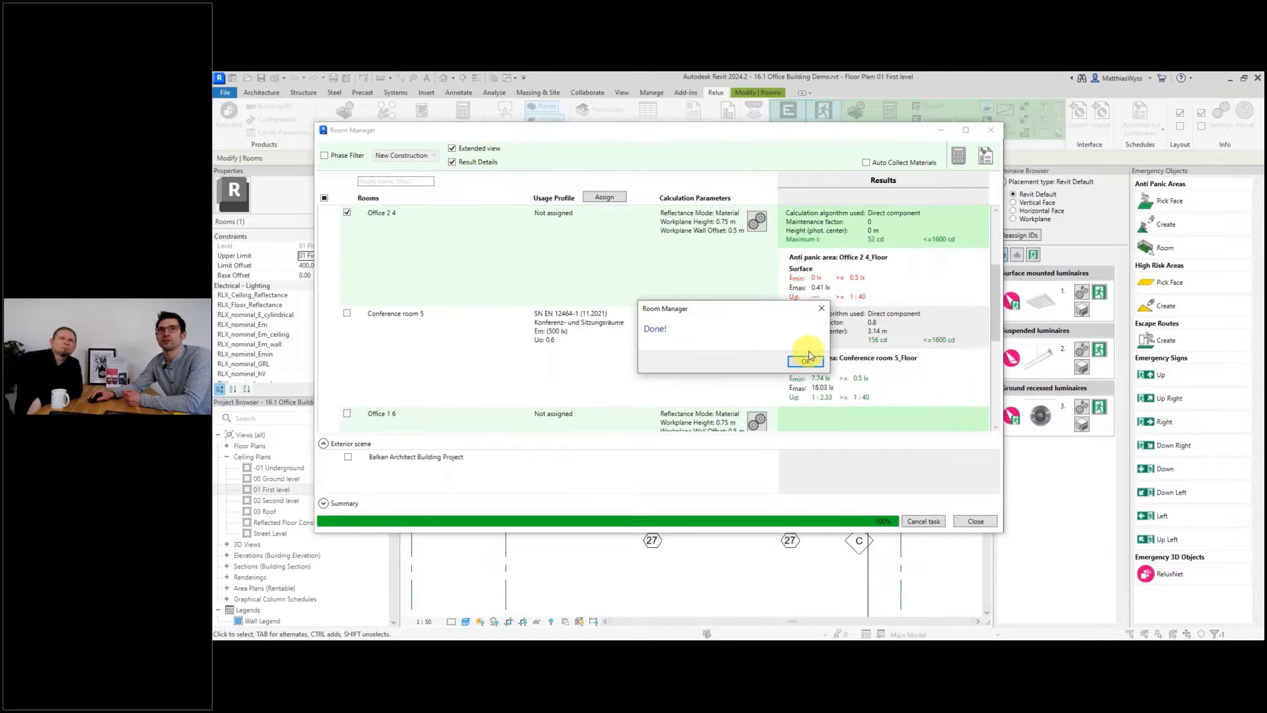
left_click(803, 362)
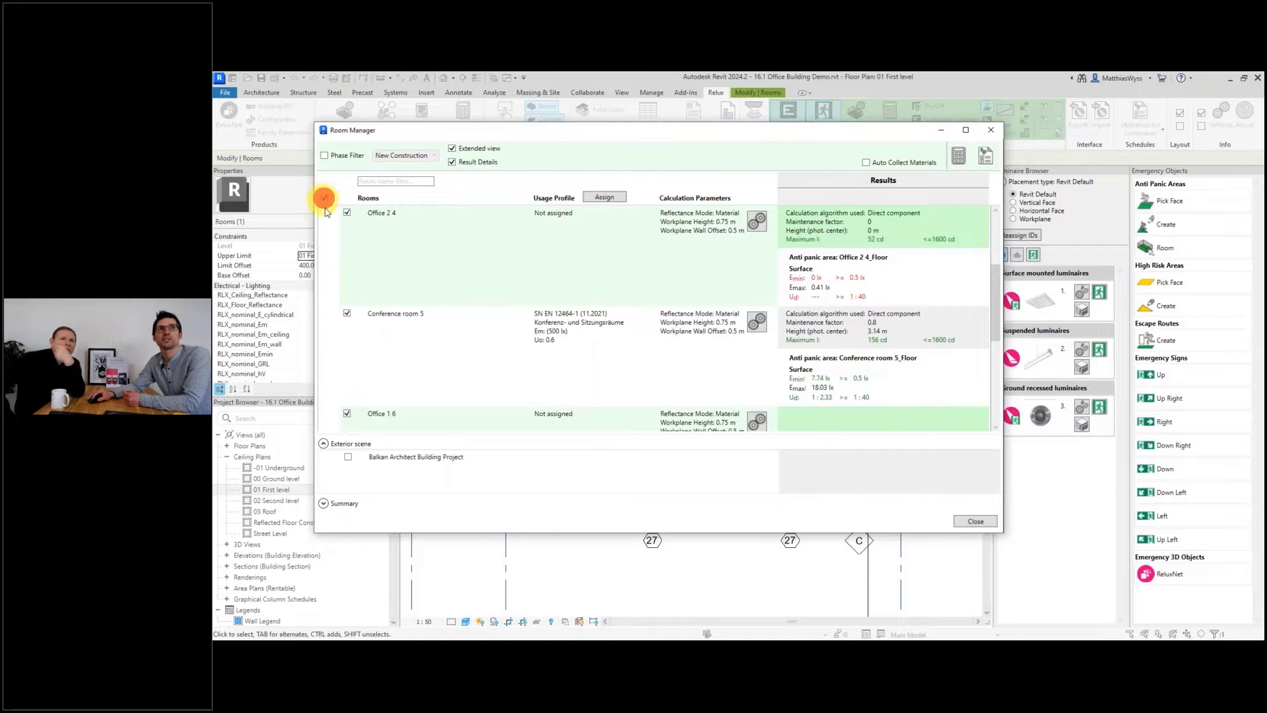
Review the room calculation results in the Room Manager and close it.
scroll(389, 270, "down", 3)
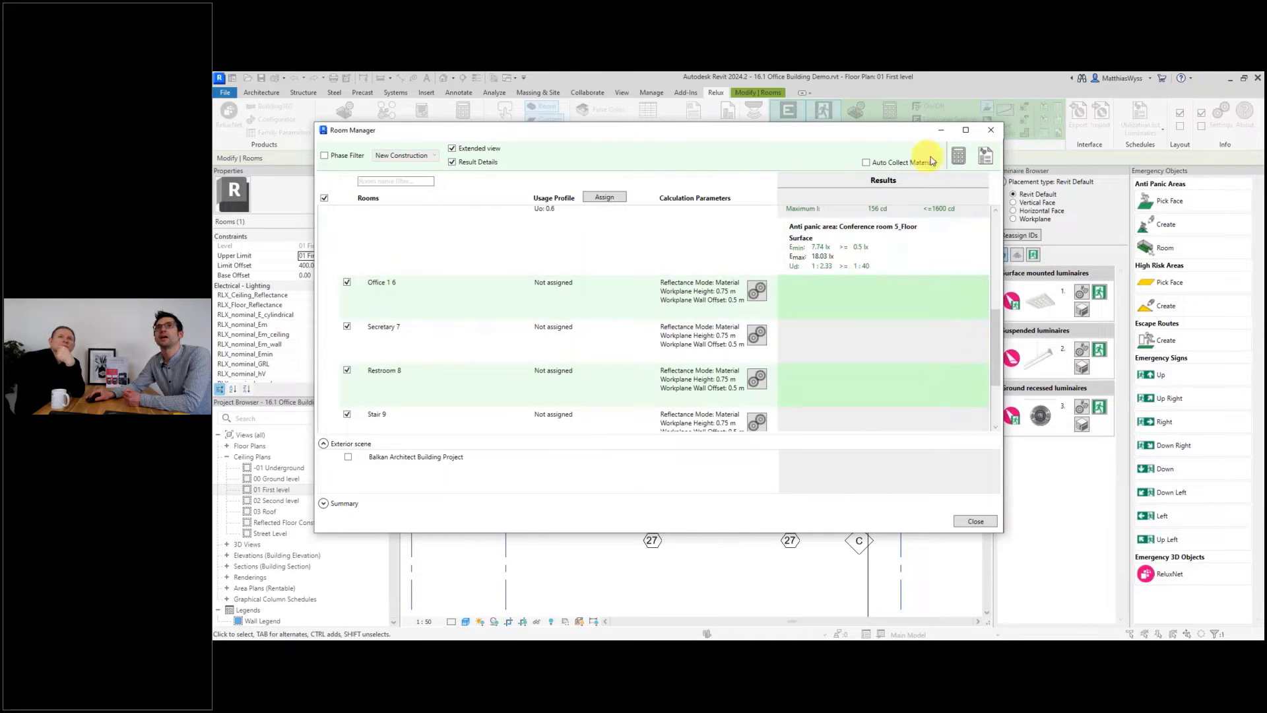
left_click(979, 522)
left_click(802, 581)
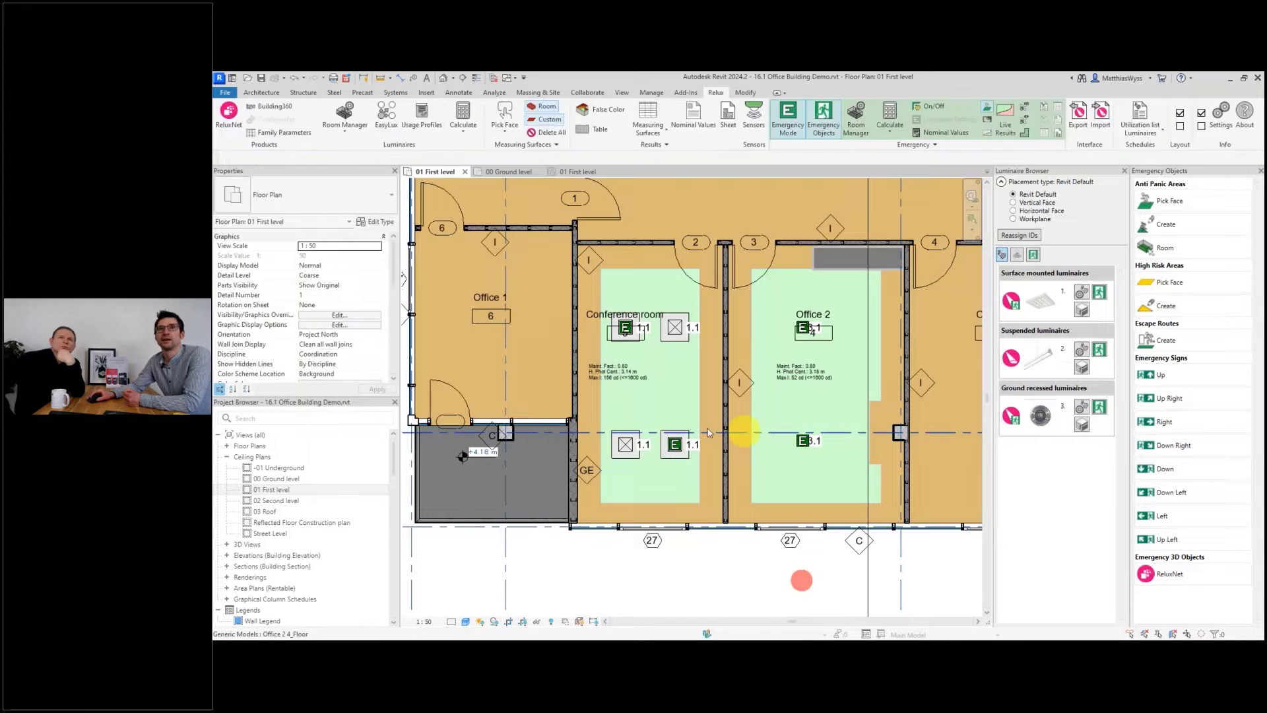
scroll(708, 432, "down", 3)
scroll(819, 390, "up", 2)
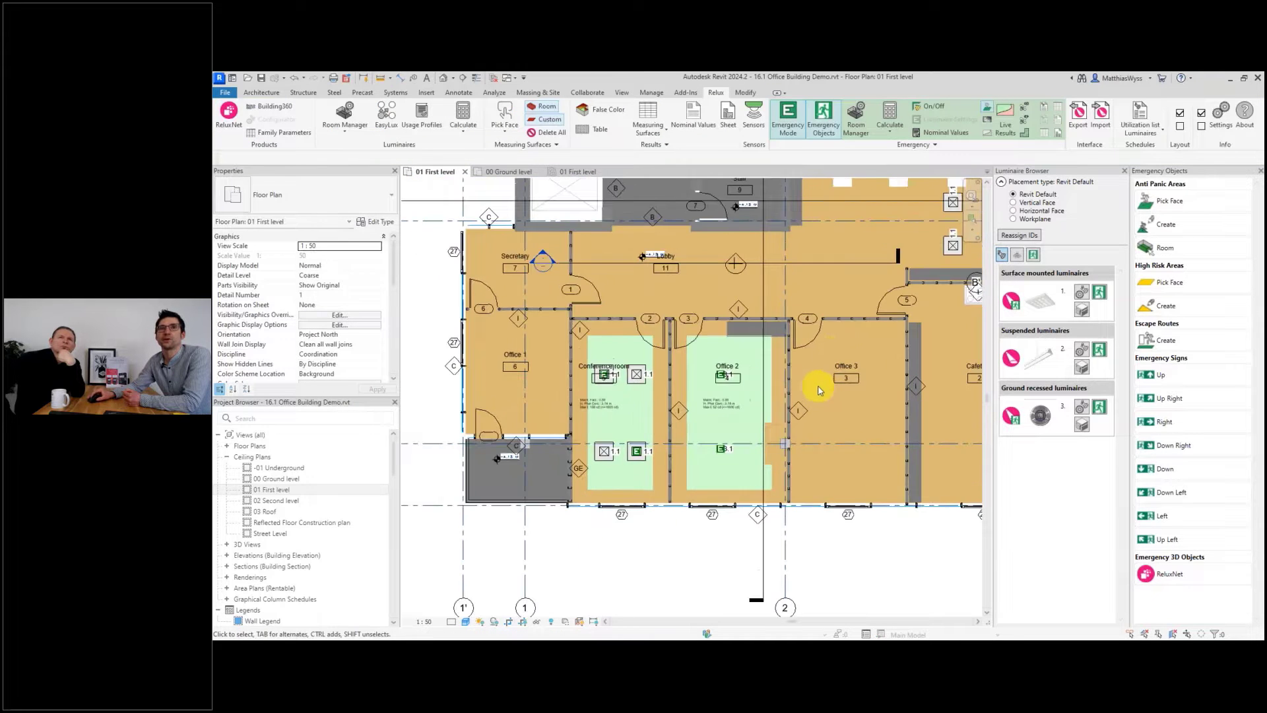
Display the live emergency lighting results as a colour overlay on the floor plan.
left_click(989, 124)
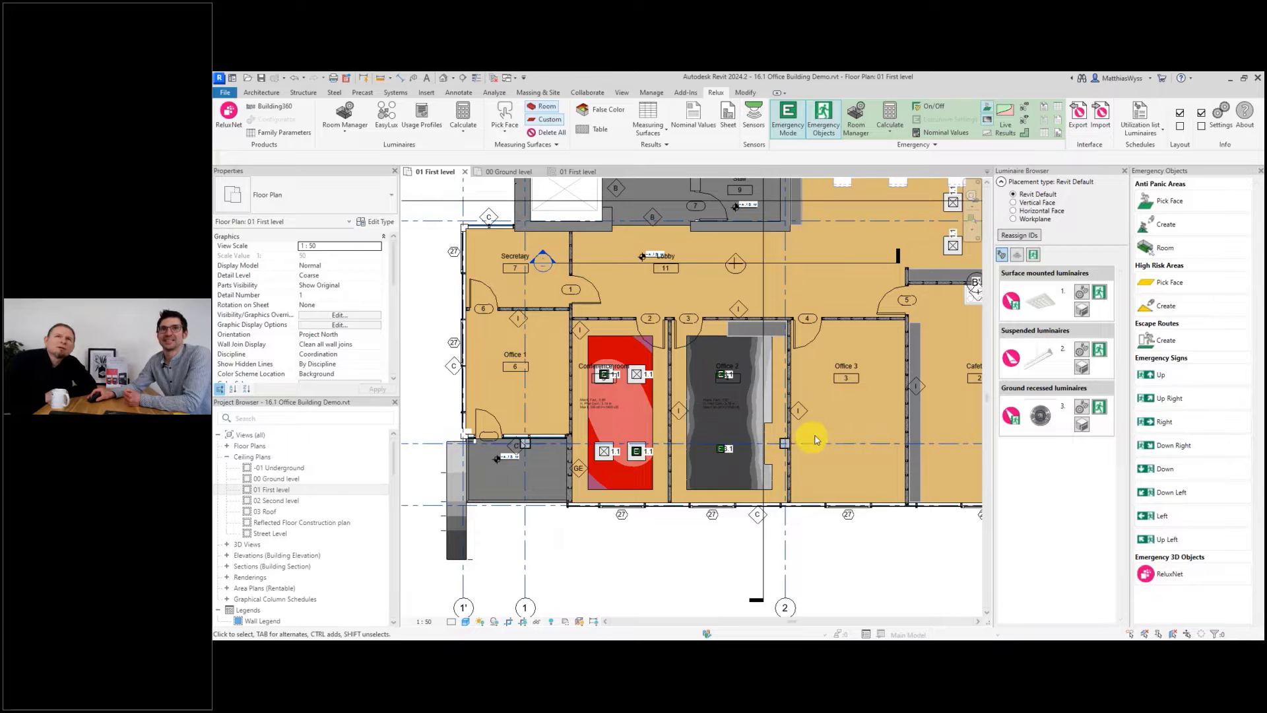
scroll(805, 436, "up", 2)
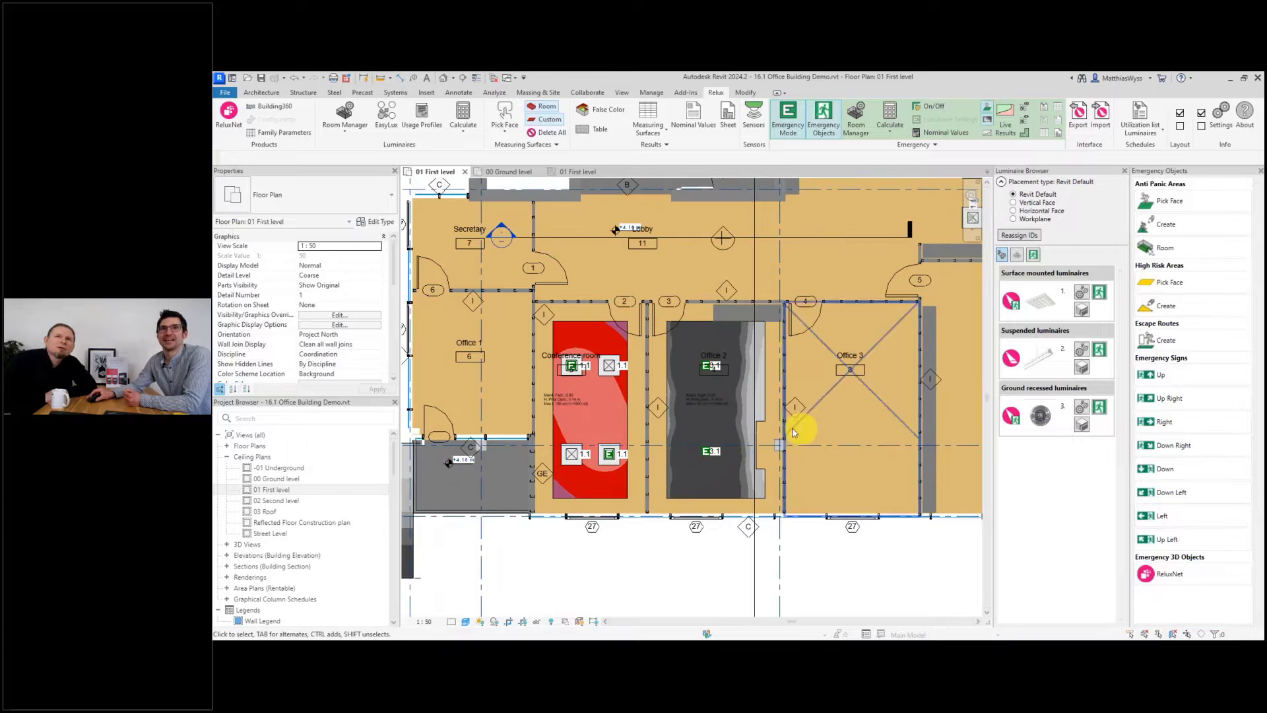
right_click(987, 136)
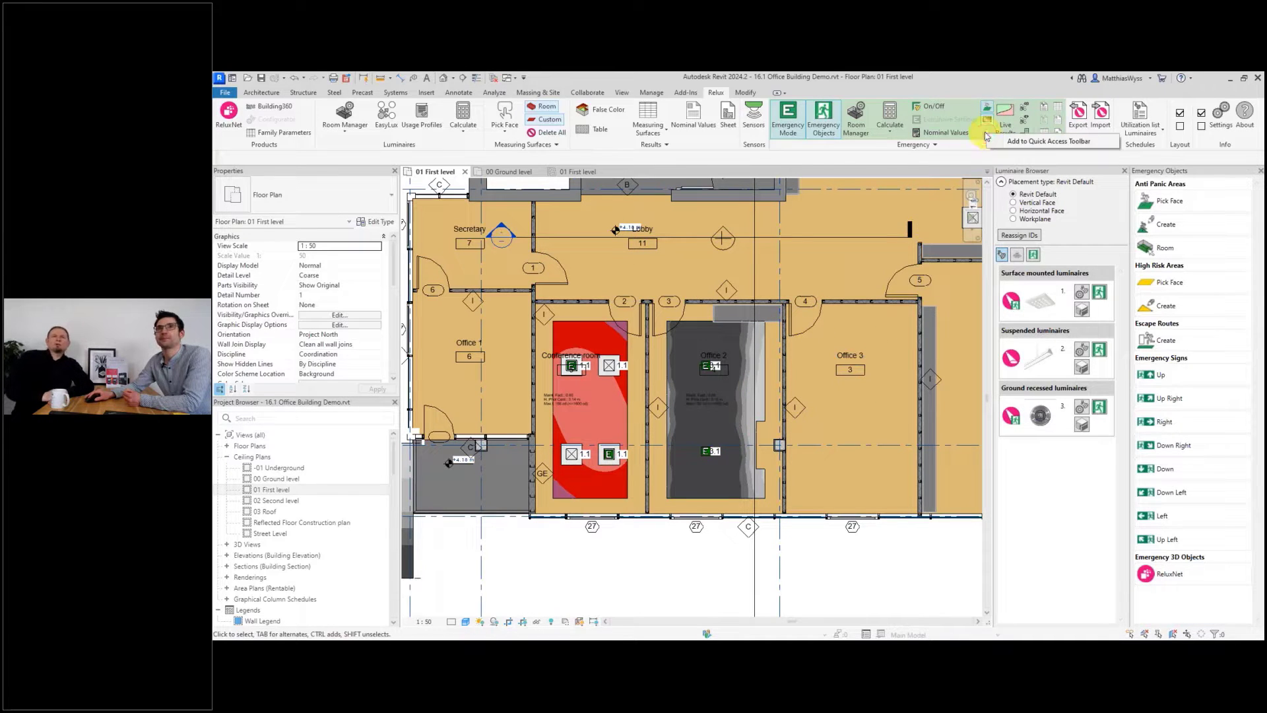
left_click(986, 137)
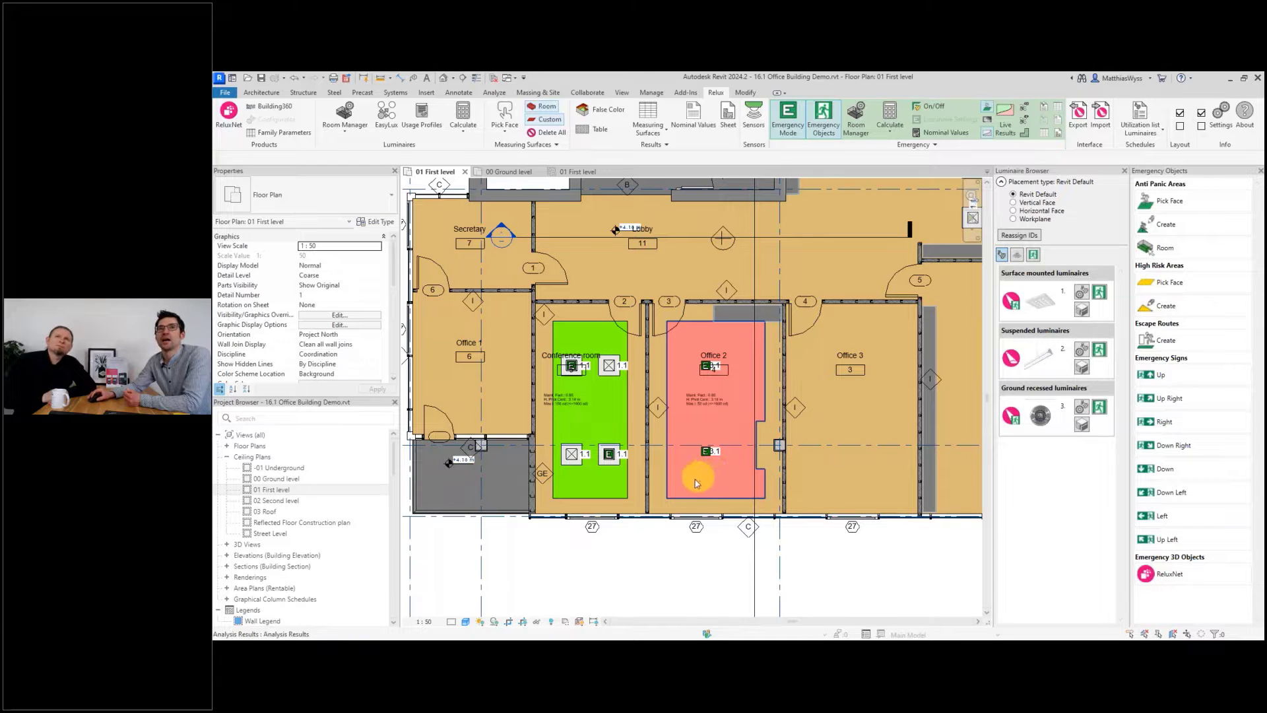
Open the emergency nominal values for CEN EN 1838:2019 and confirm them.
left_click(942, 135)
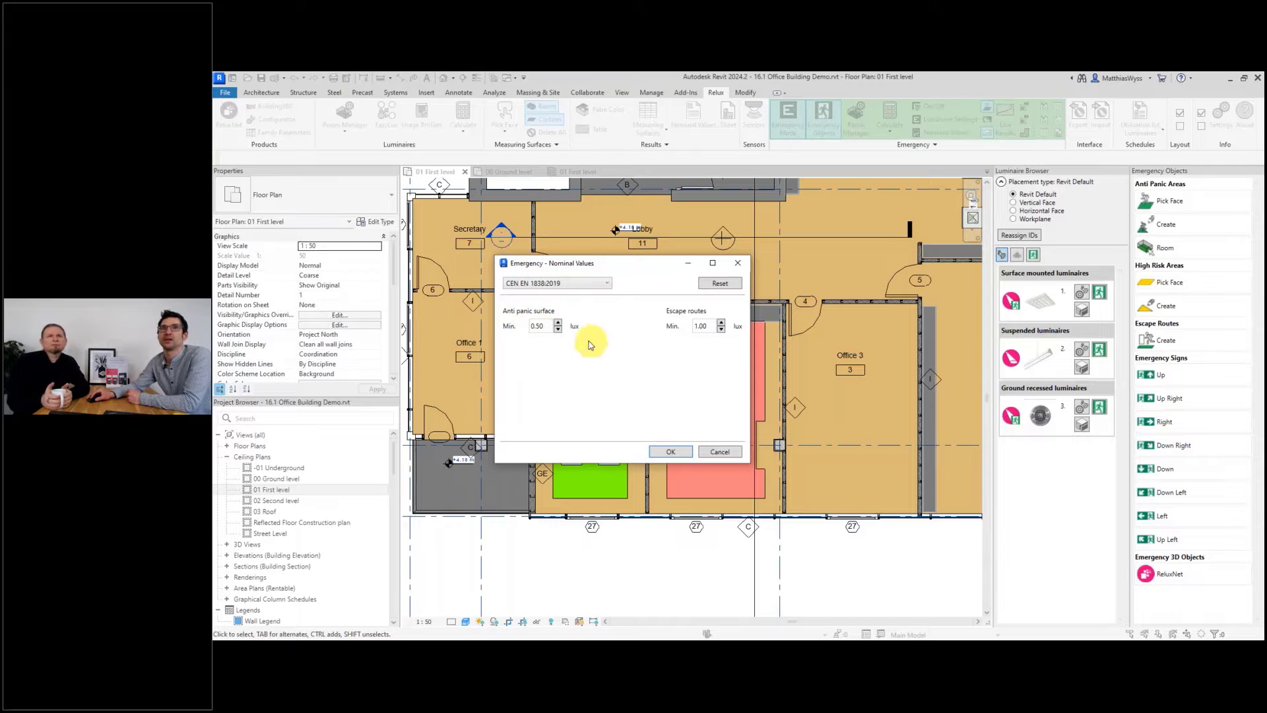
left_click(671, 452)
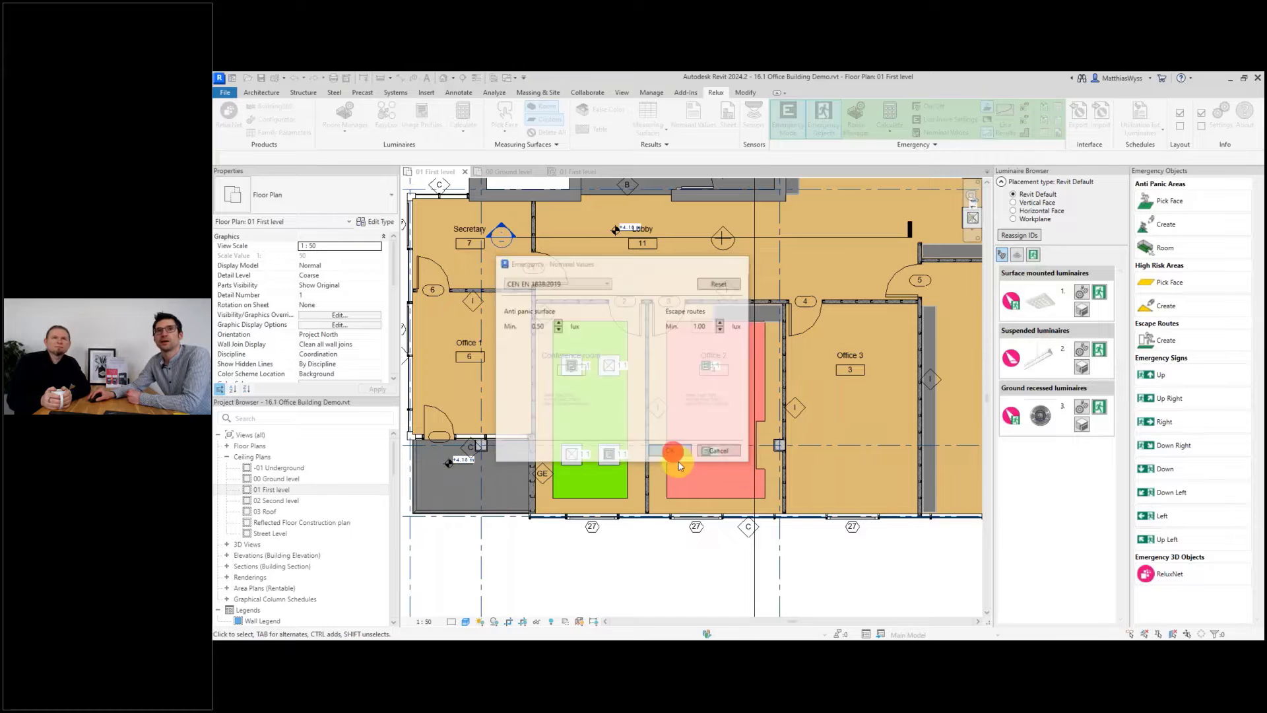
Create an anti-panic area from the selected Open space room.
scroll(671, 367, "down", 2)
scroll(627, 382, "down", 2)
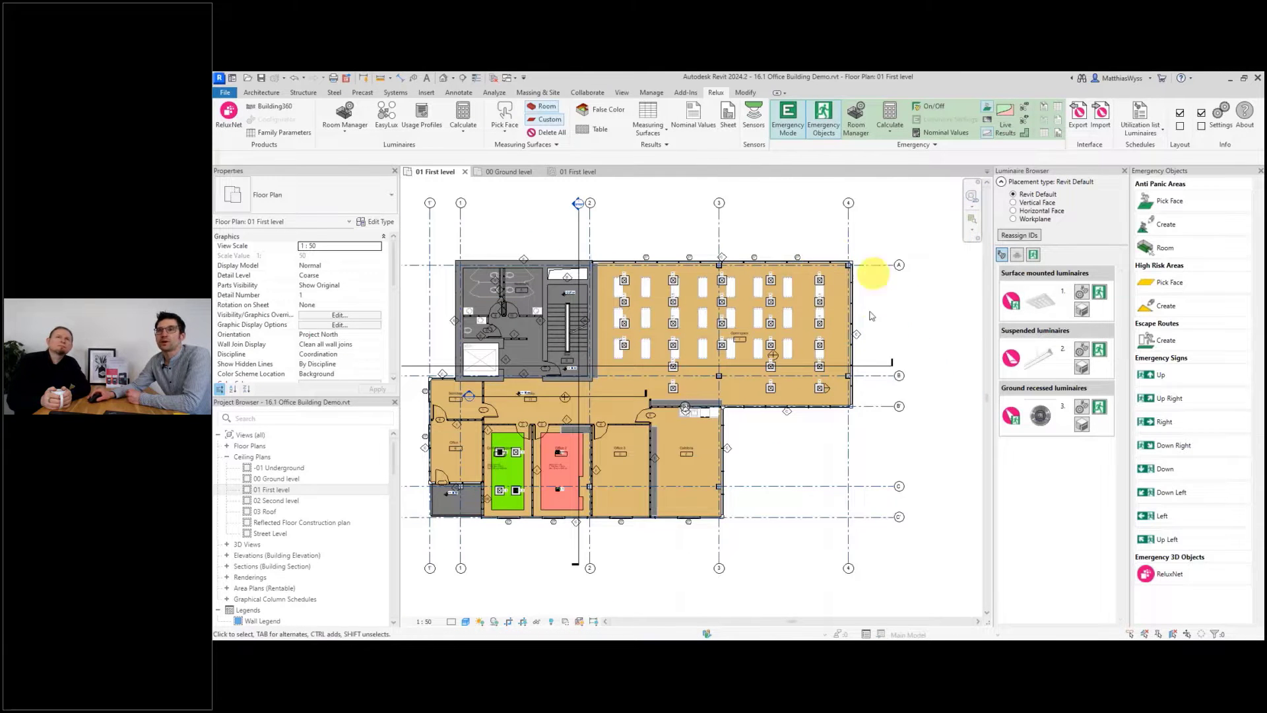
scroll(842, 328, "up", 2)
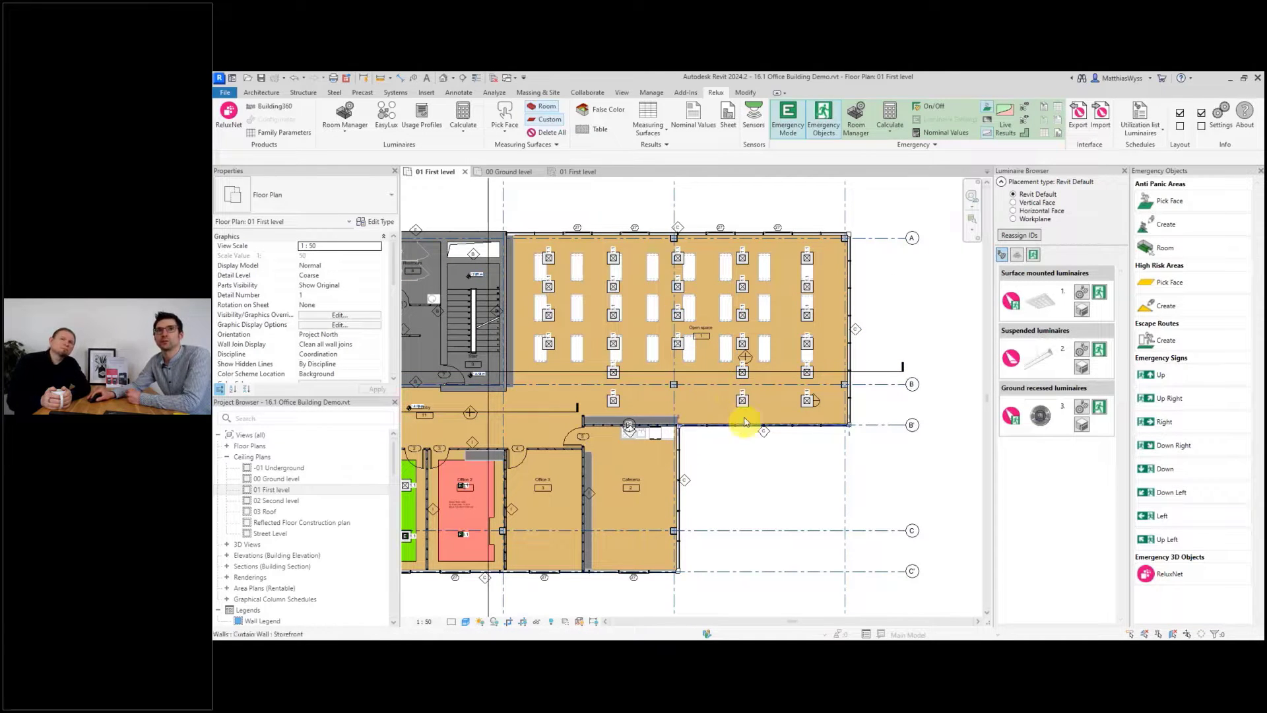
left_click_drag(495, 197, 896, 465)
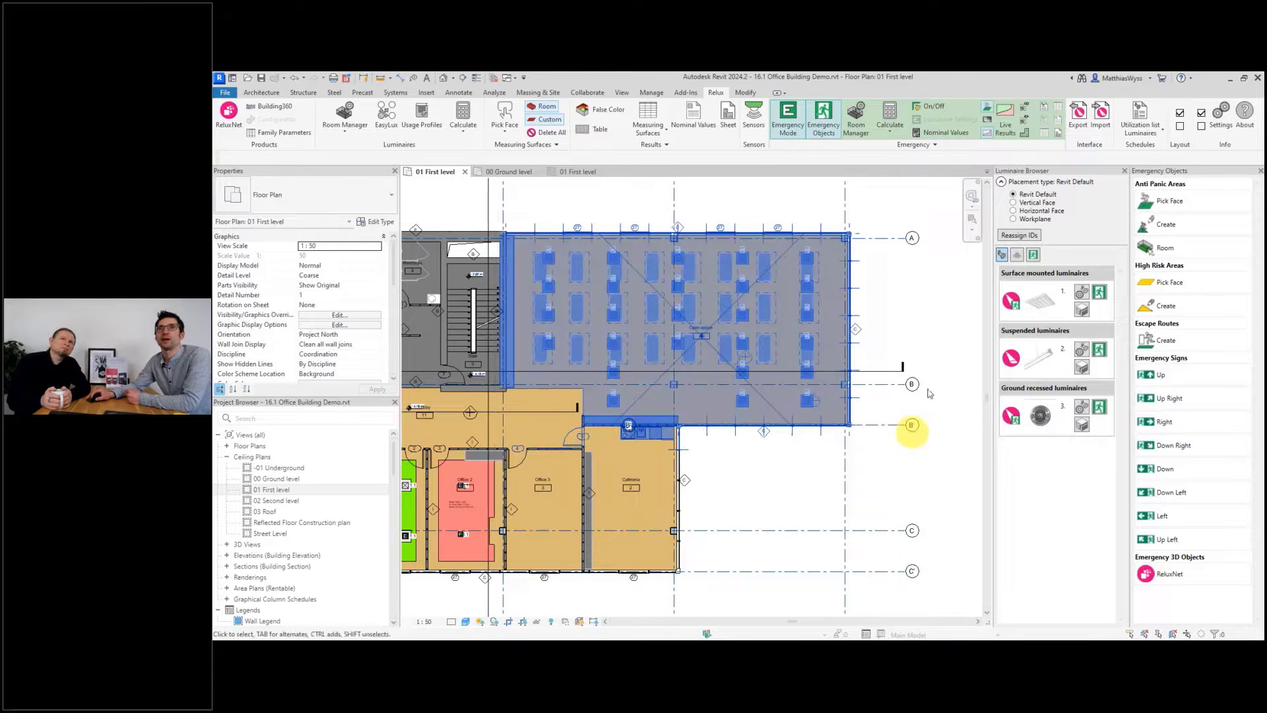
left_click(720, 94)
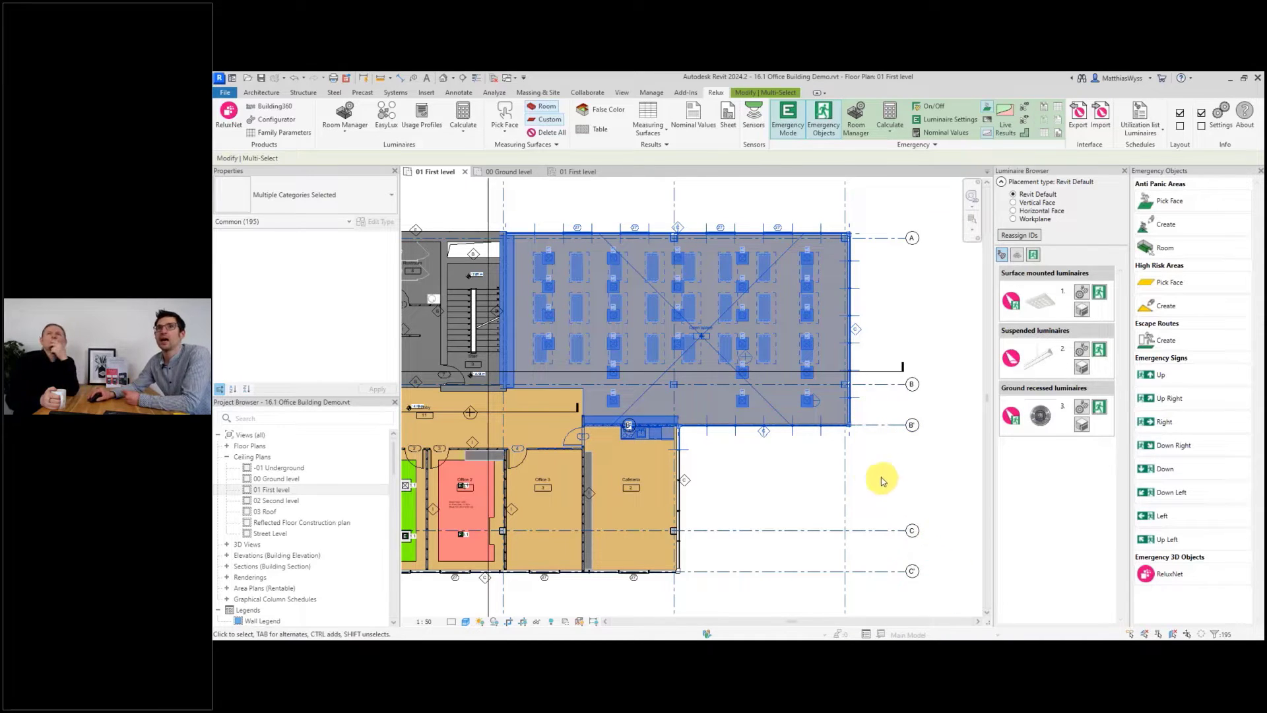
left_click(1165, 249)
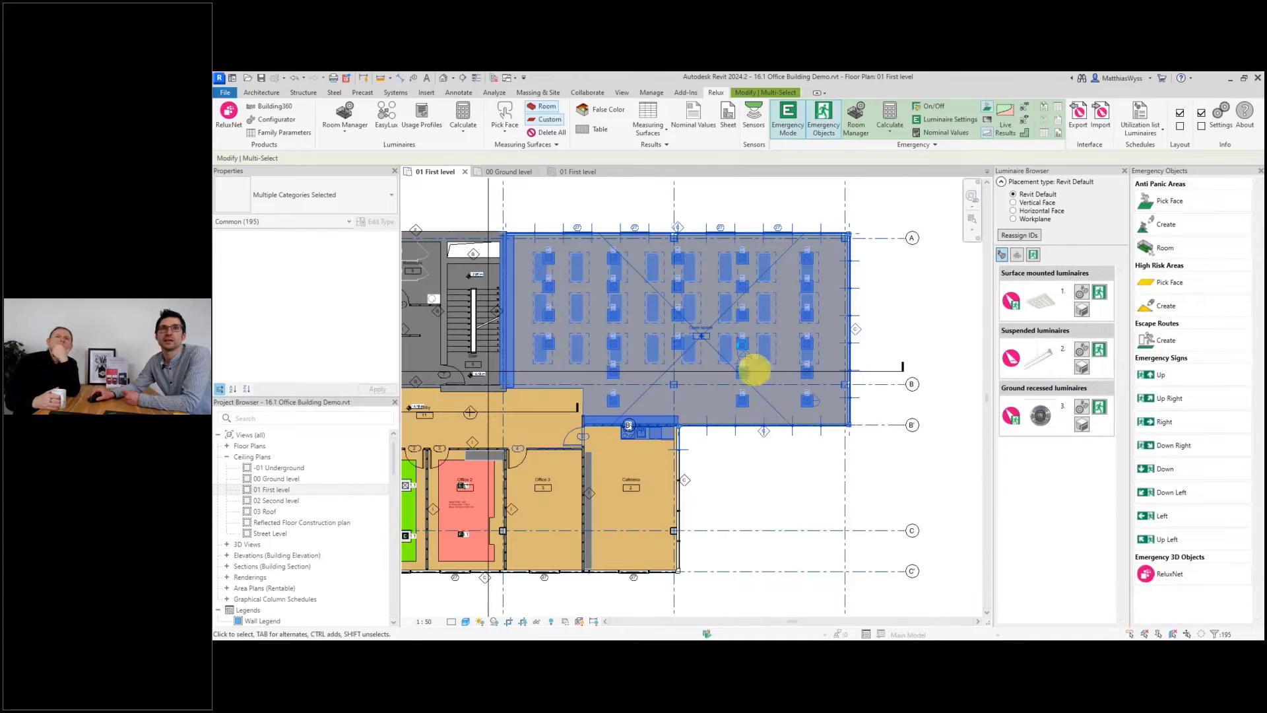
Select the open-space anti-panic area and turn on live emergency results for it.
left_click(784, 250)
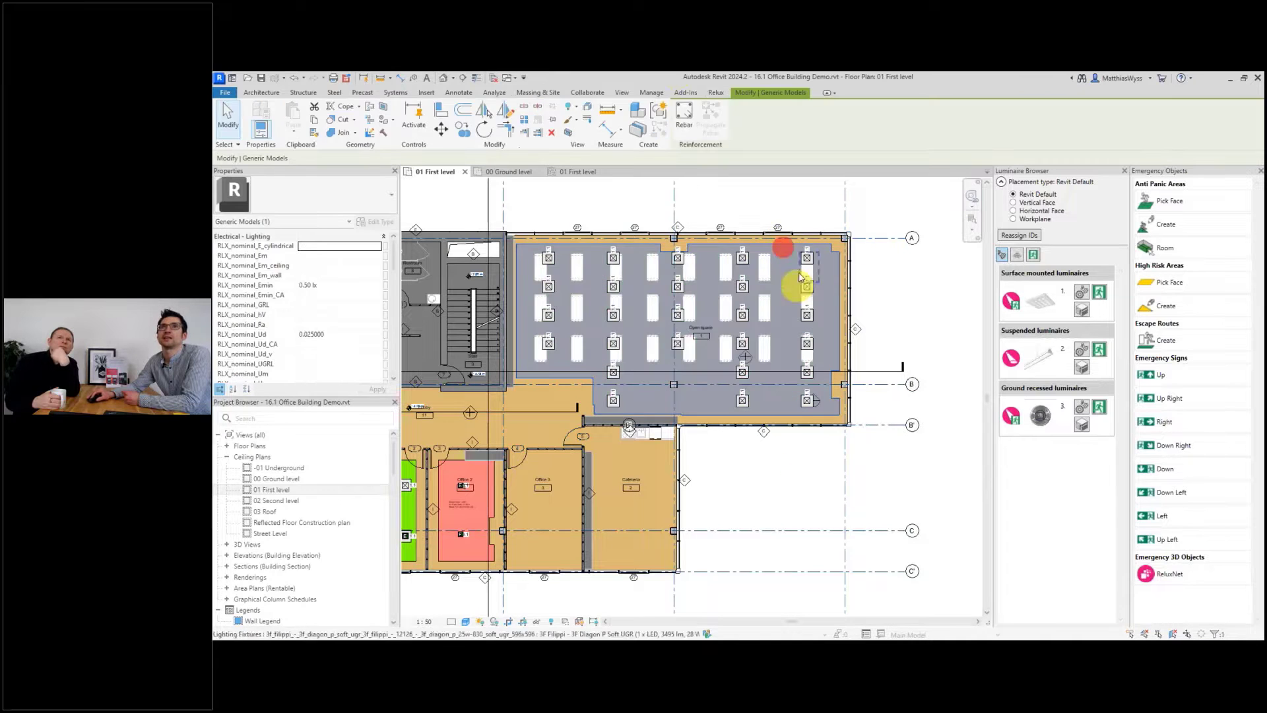
left_click(717, 93)
left_click(1004, 115)
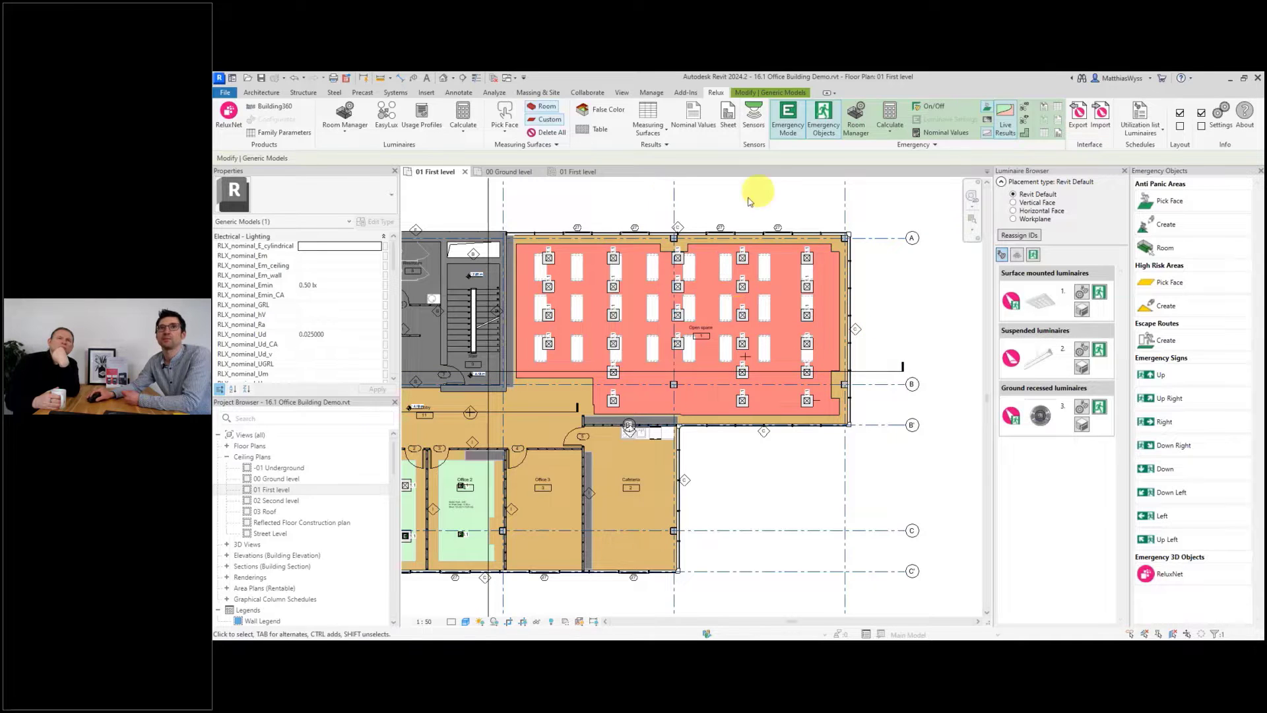
scroll(661, 195, "up", 1)
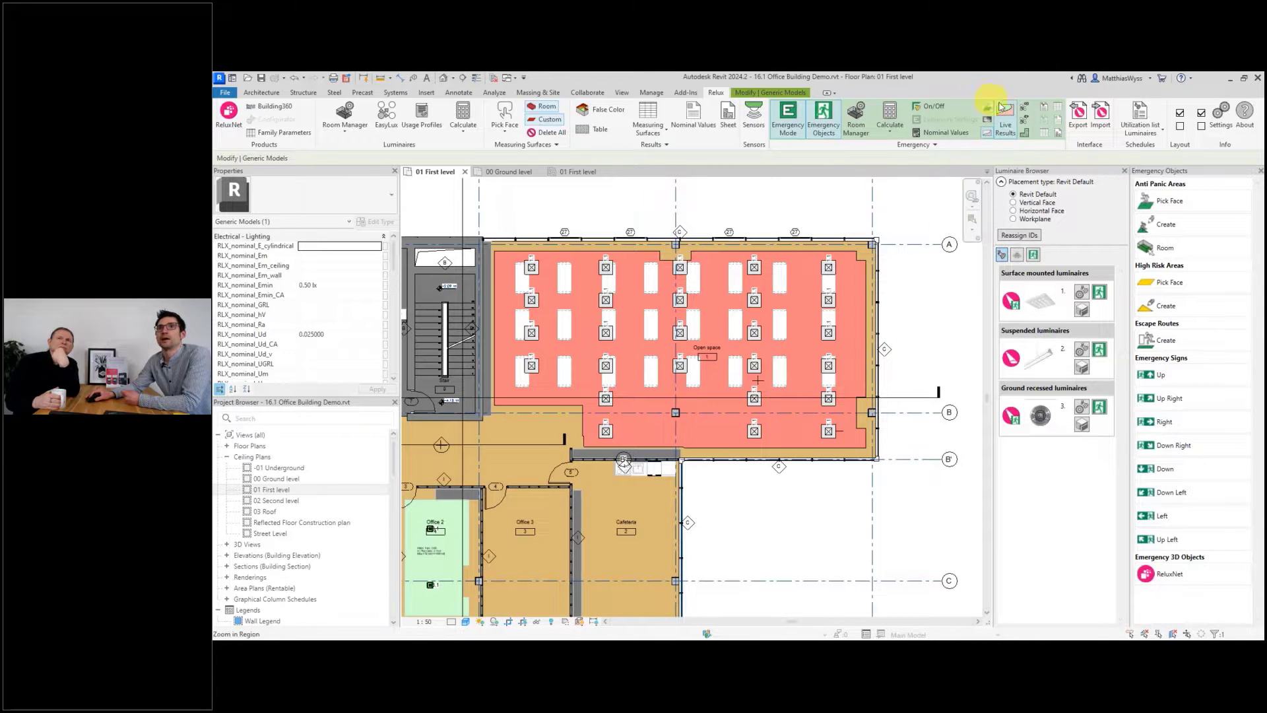
Switch several luminaires in the open space into emergency mode with the On/Off tool.
left_click(924, 108)
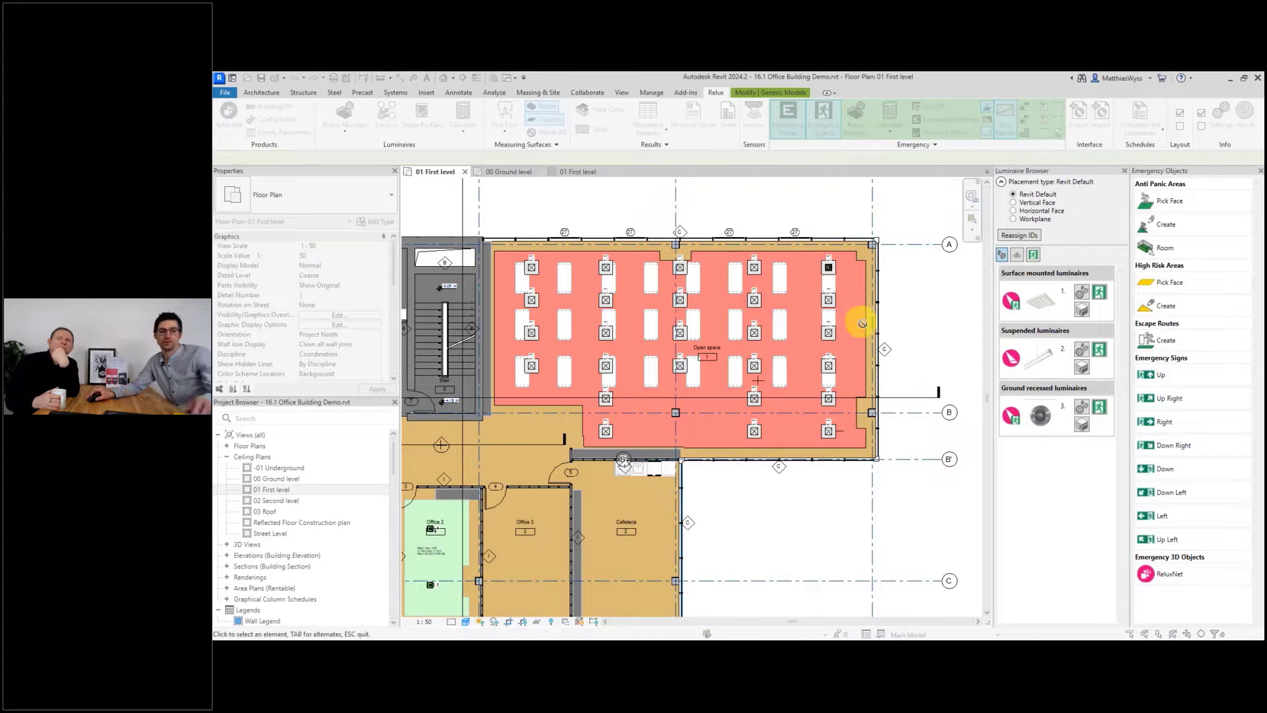
key("Escape")
left_click(854, 347)
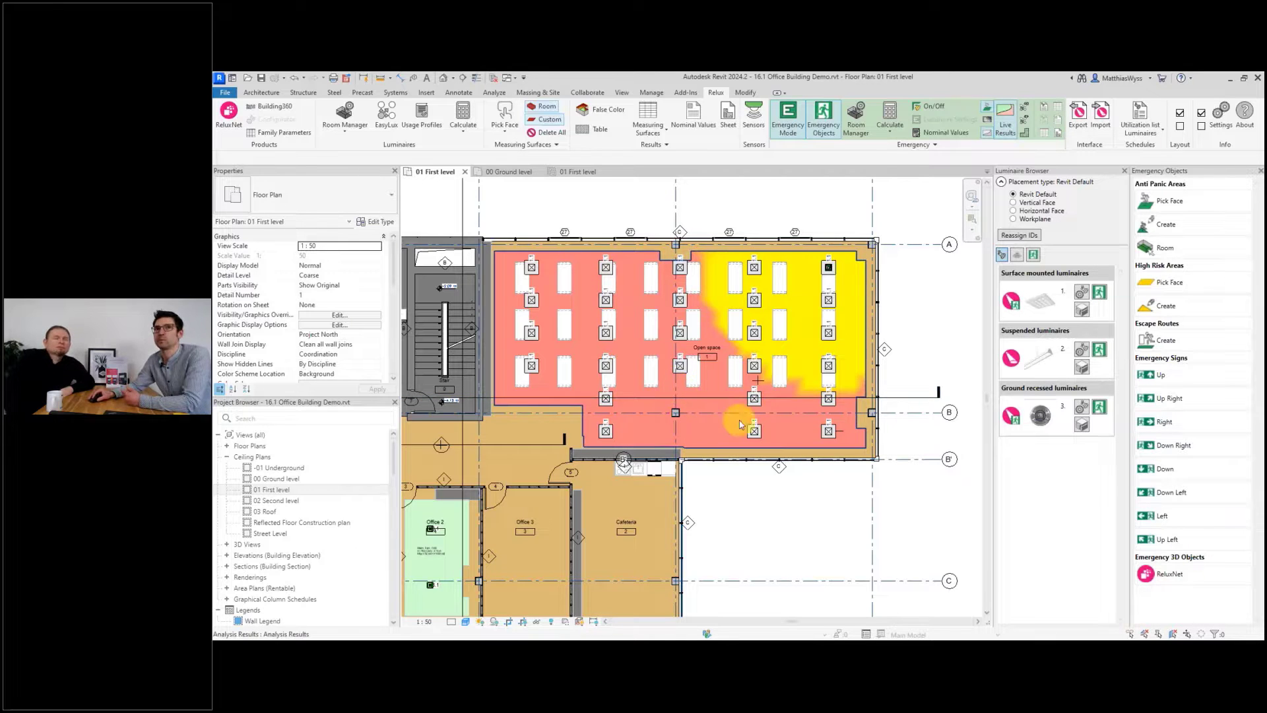
left_click(931, 111)
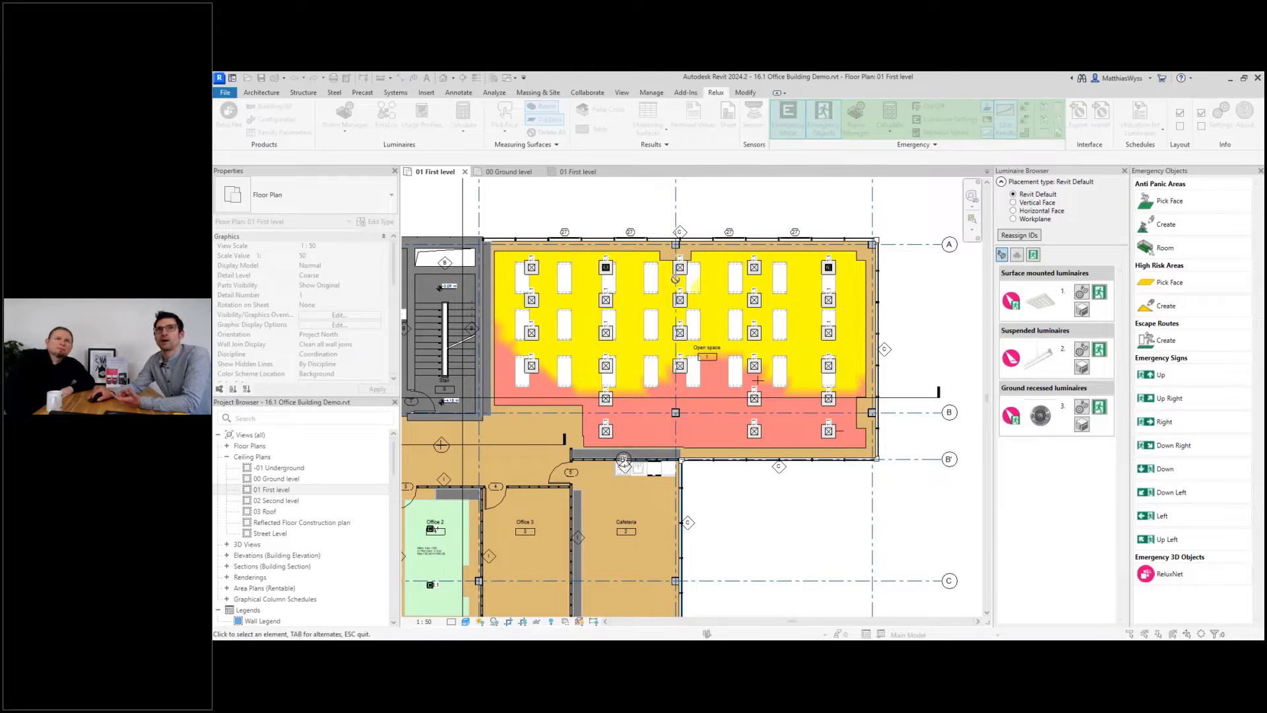
left_click(606, 366)
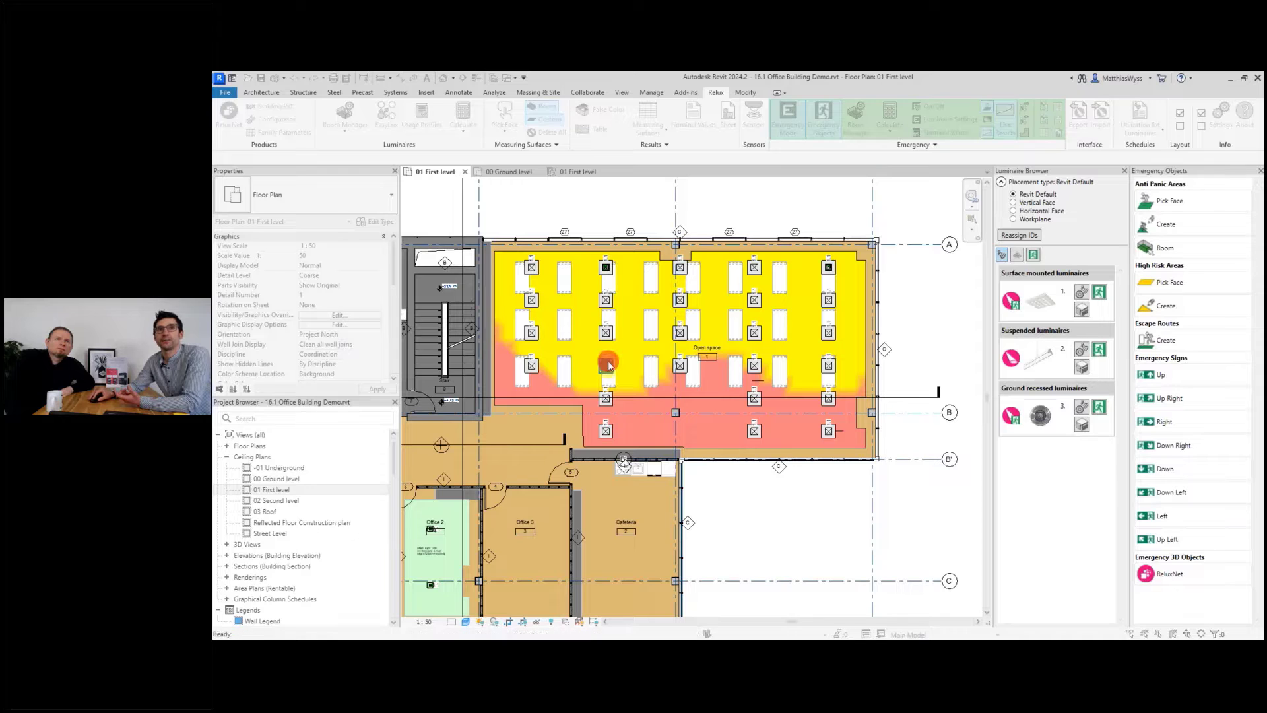
left_click(757, 367)
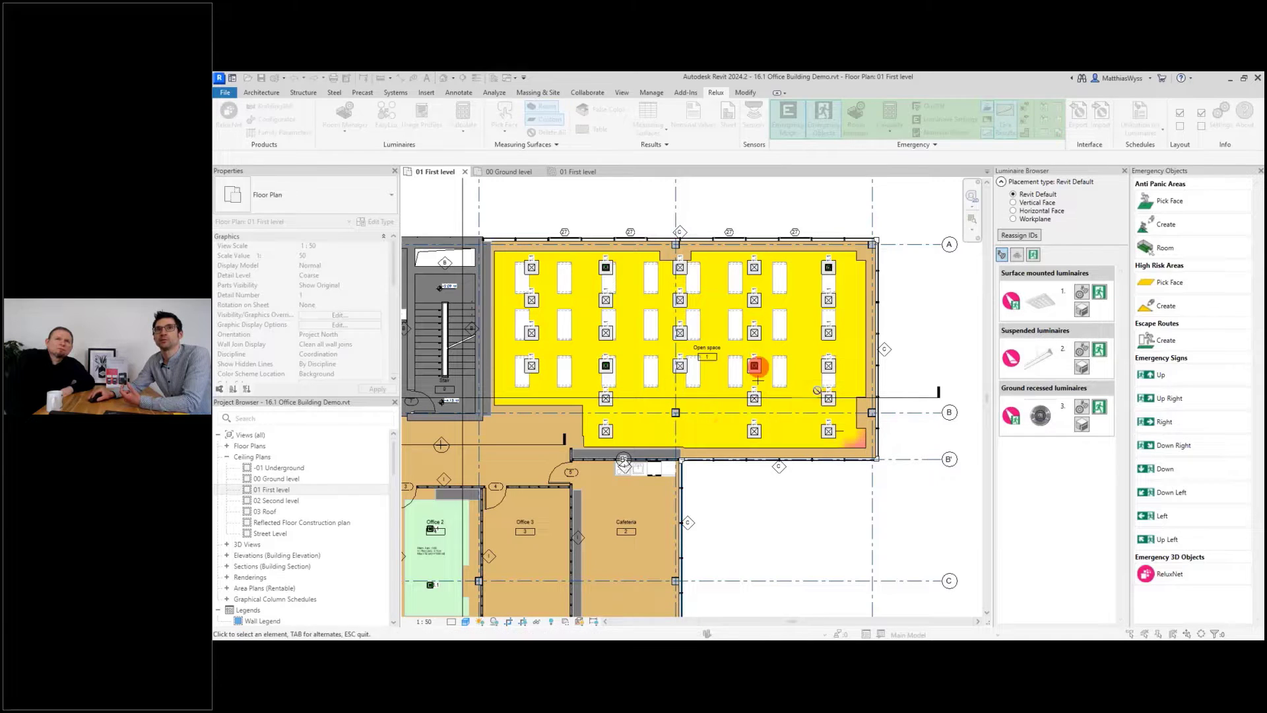
left_click(830, 367)
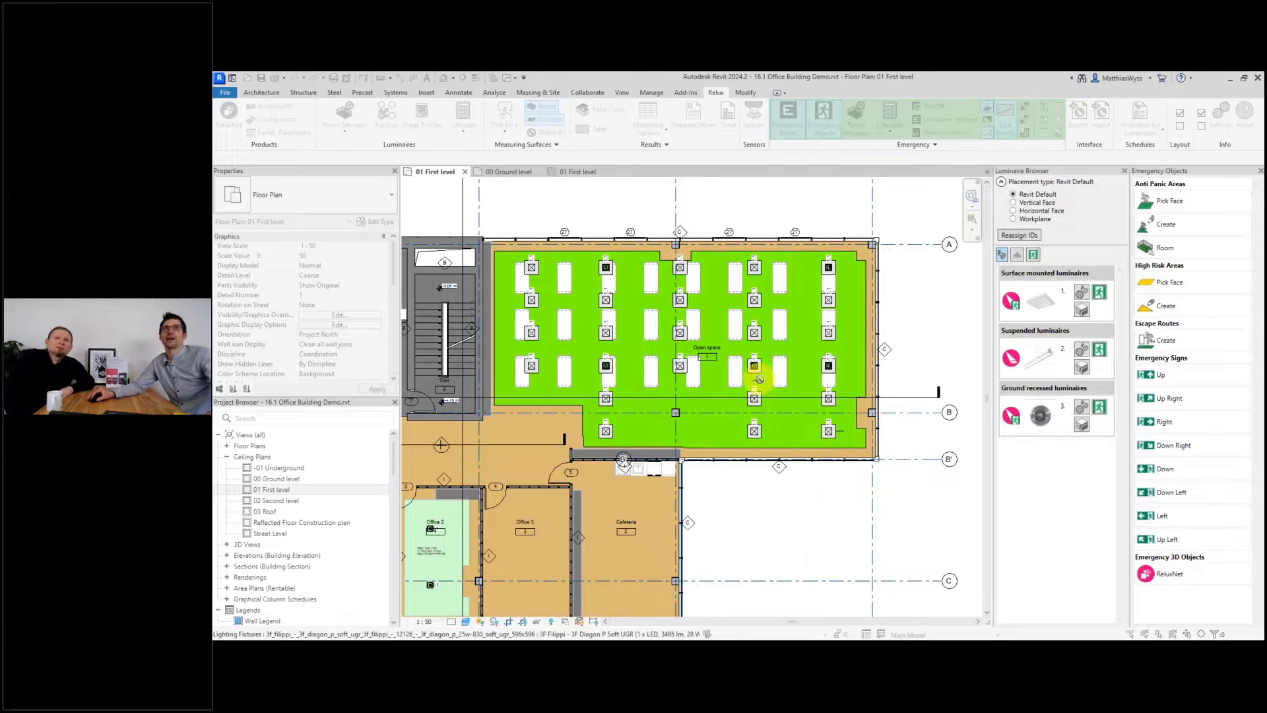
key("Escape")
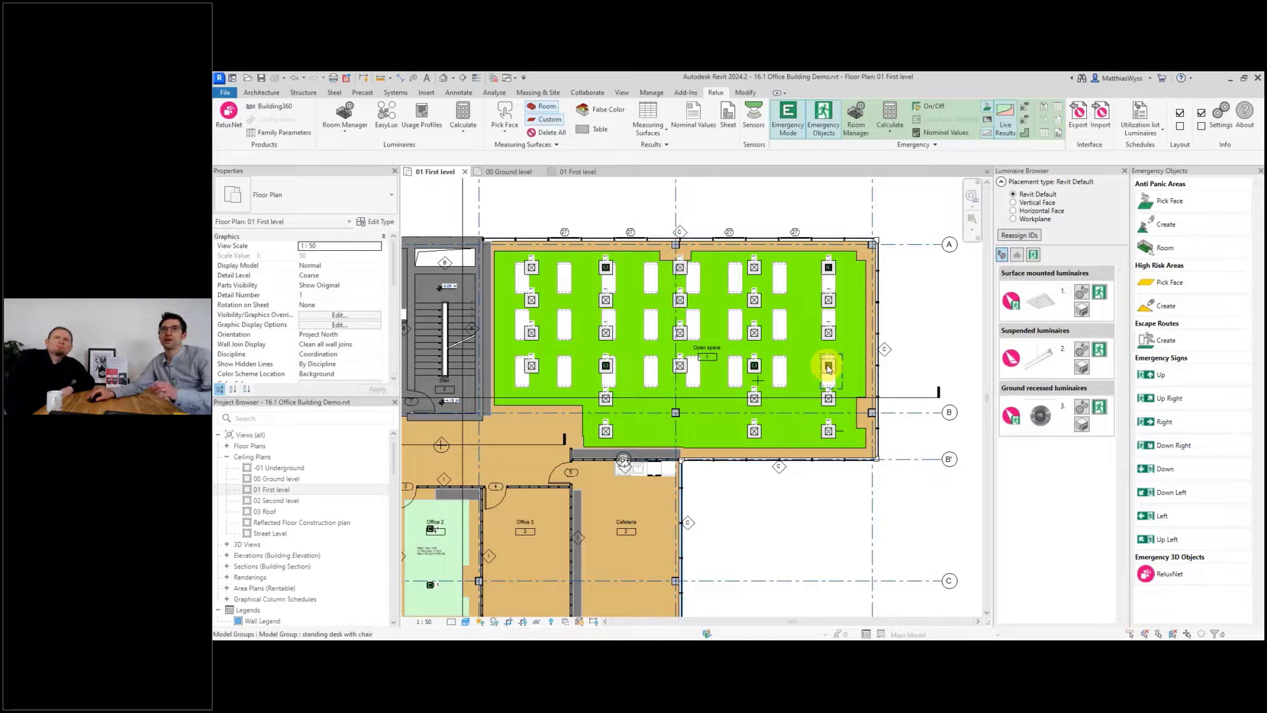
Move two emergency luminaires around the open space to test coverage, then return them to their original positions.
left_click(829, 367)
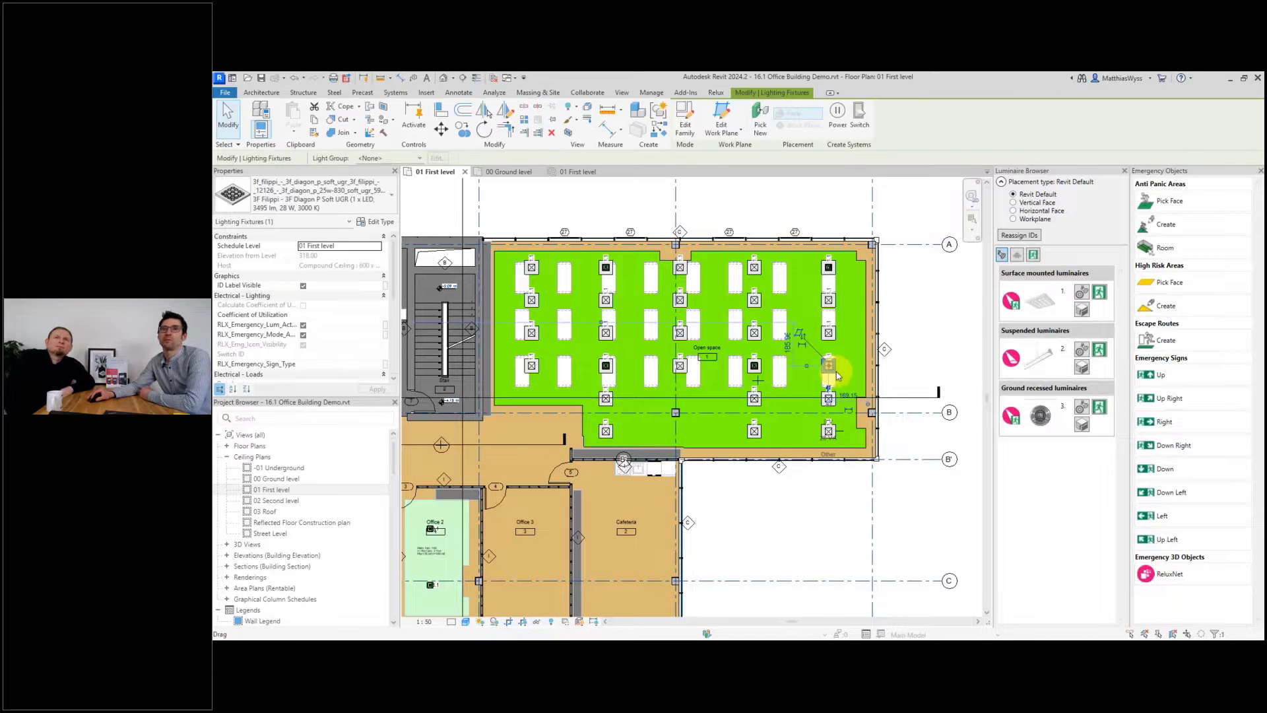
left_click_drag(837, 378, 807, 320)
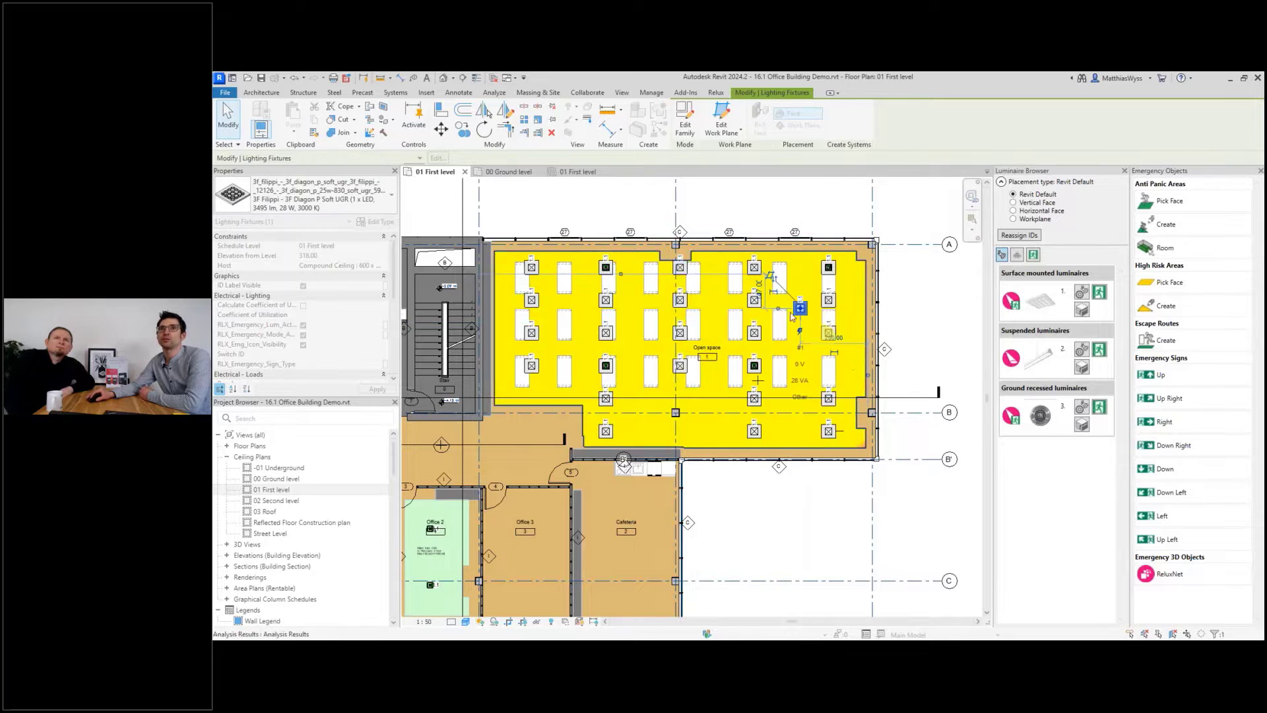
left_click(754, 365)
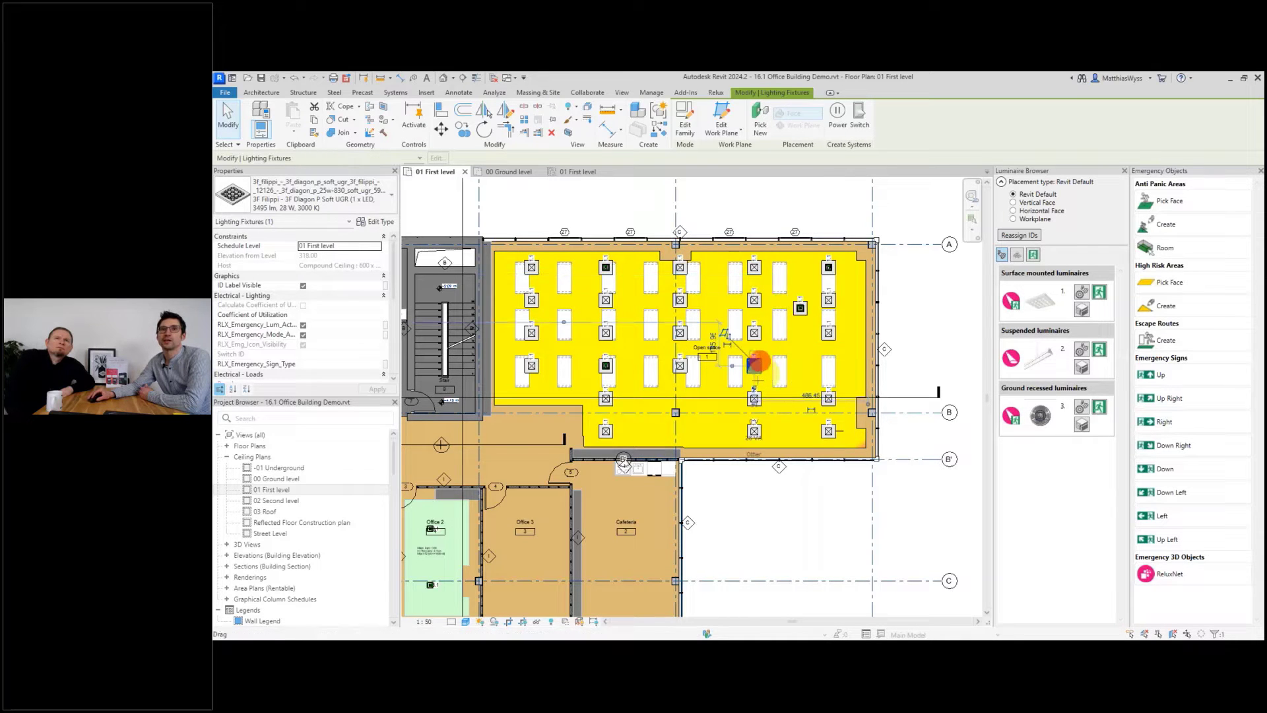
left_click_drag(756, 366, 719, 453)
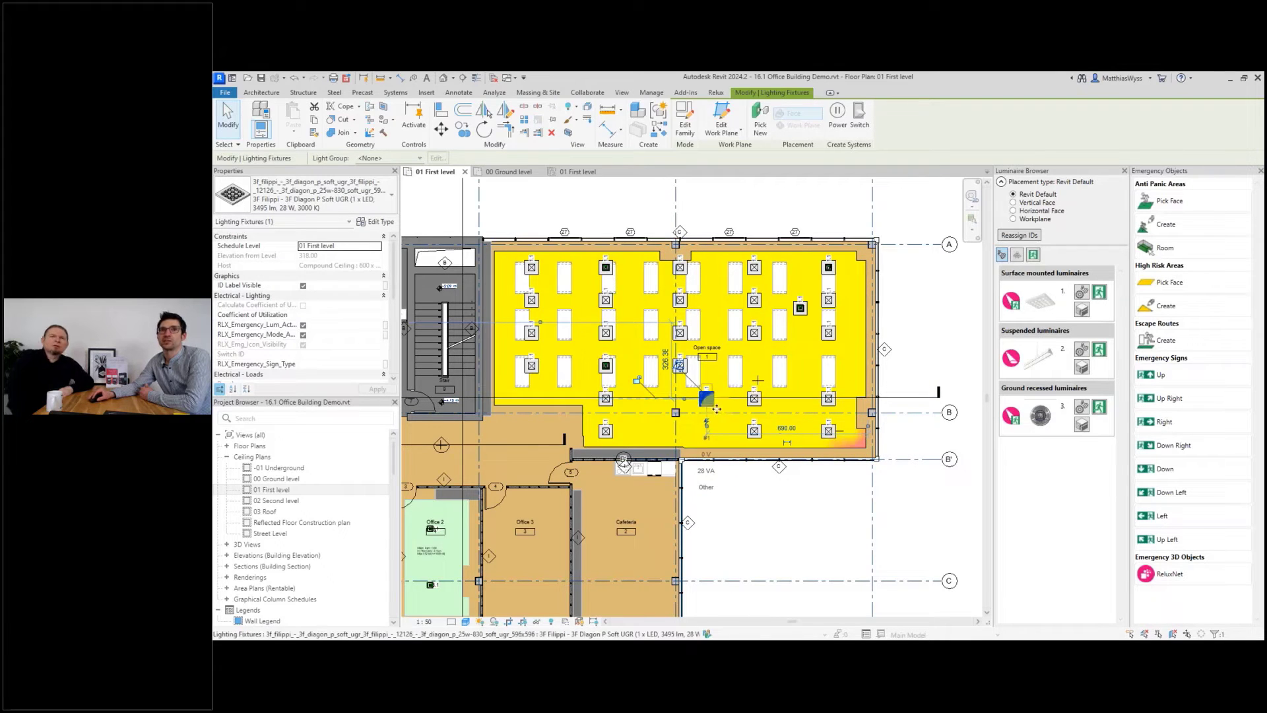
left_click_drag(716, 410, 765, 377)
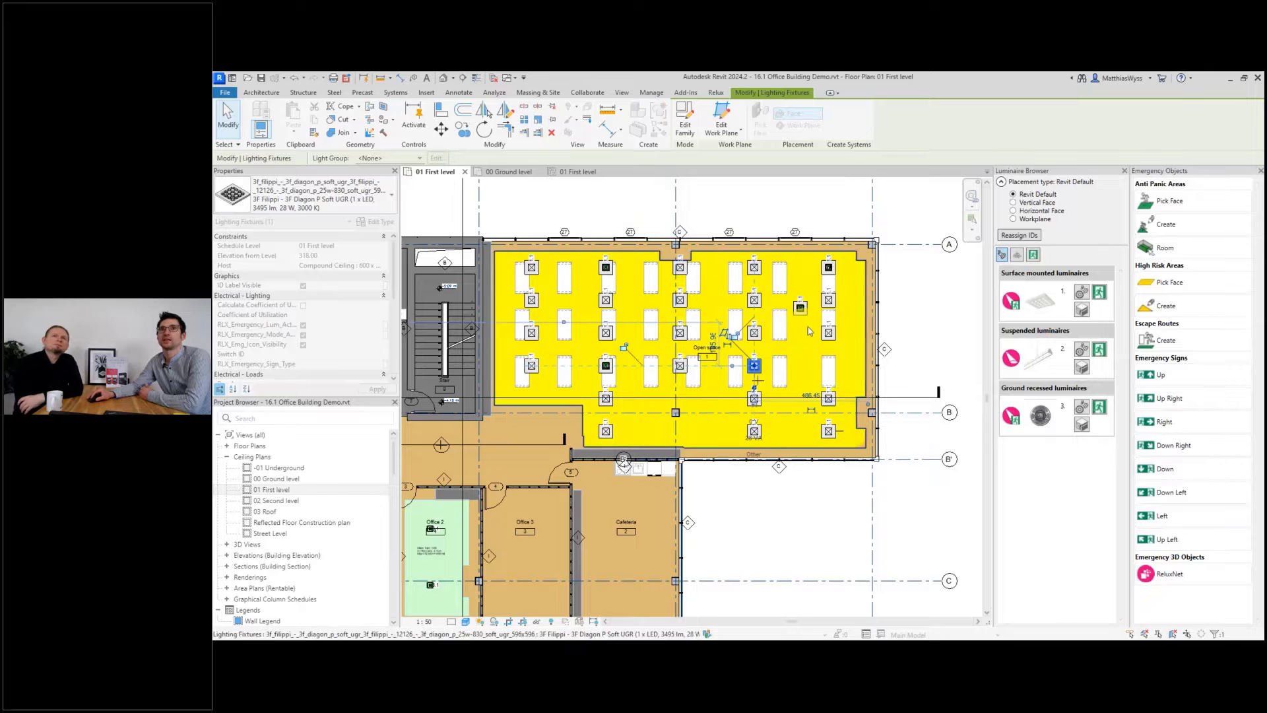
left_click(800, 307)
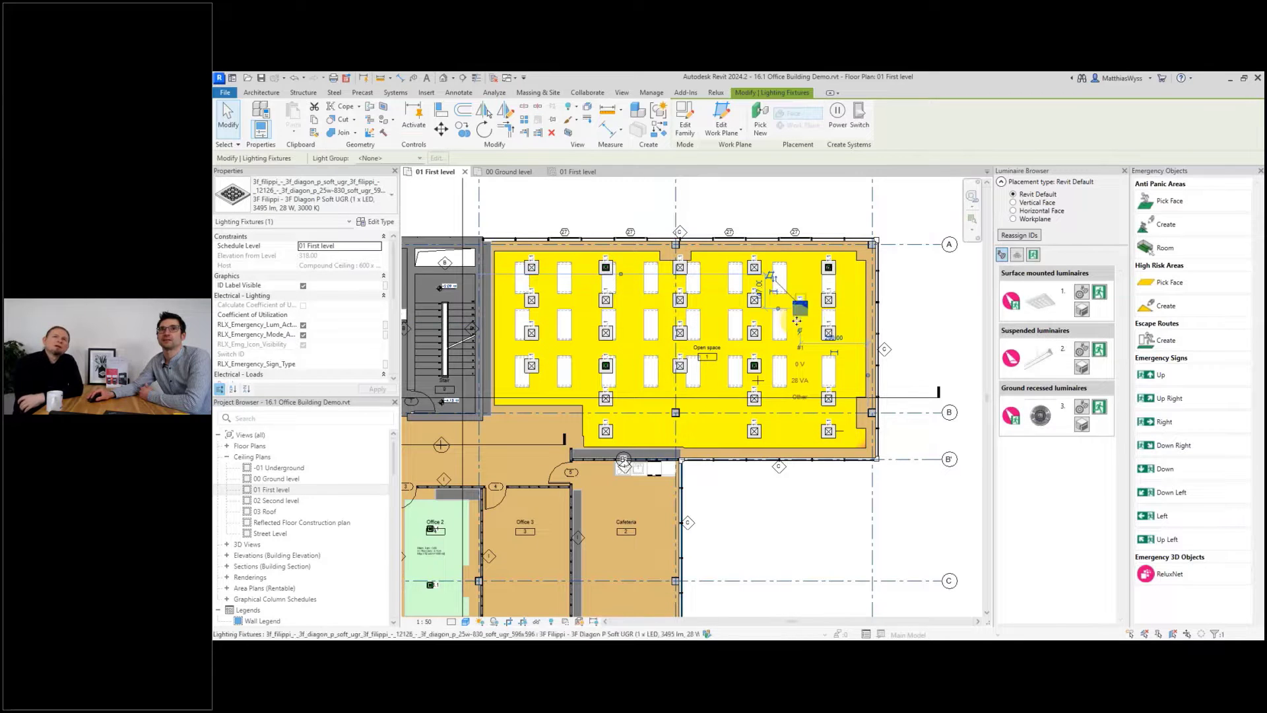
left_click_drag(800, 307, 826, 384)
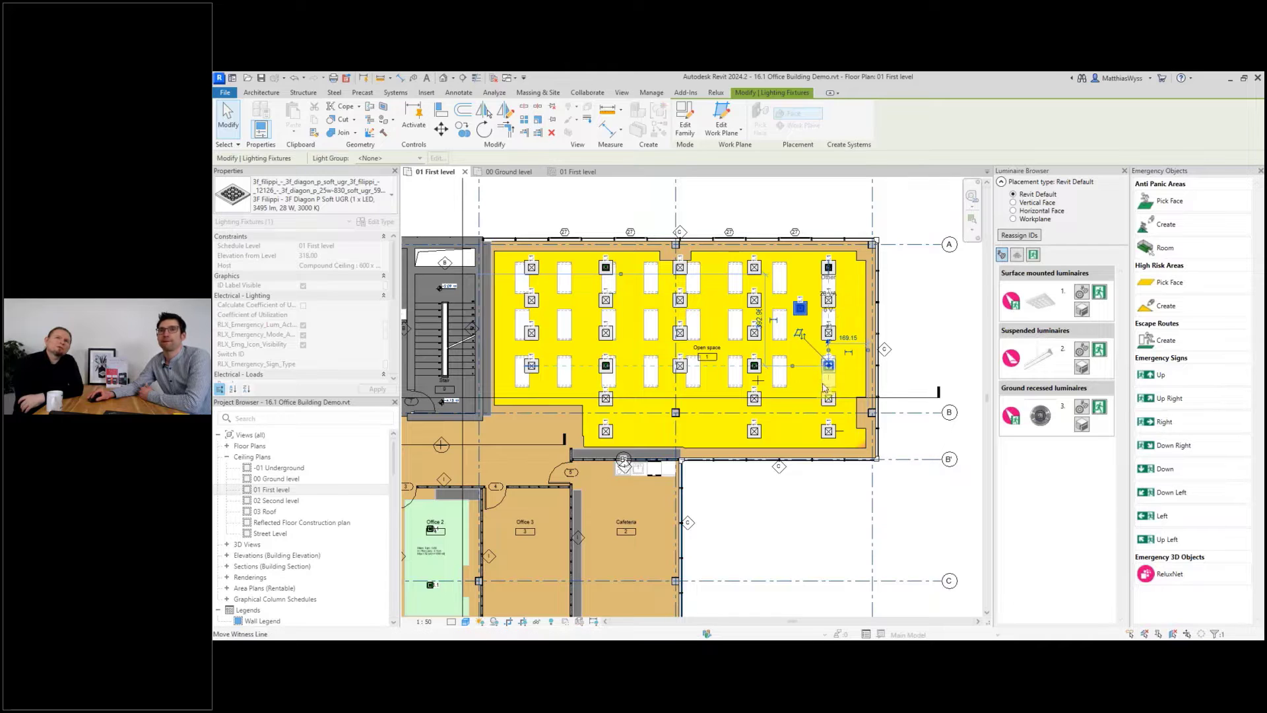
Turn off the live emergency results overlay on the floor plan.
left_click(713, 95)
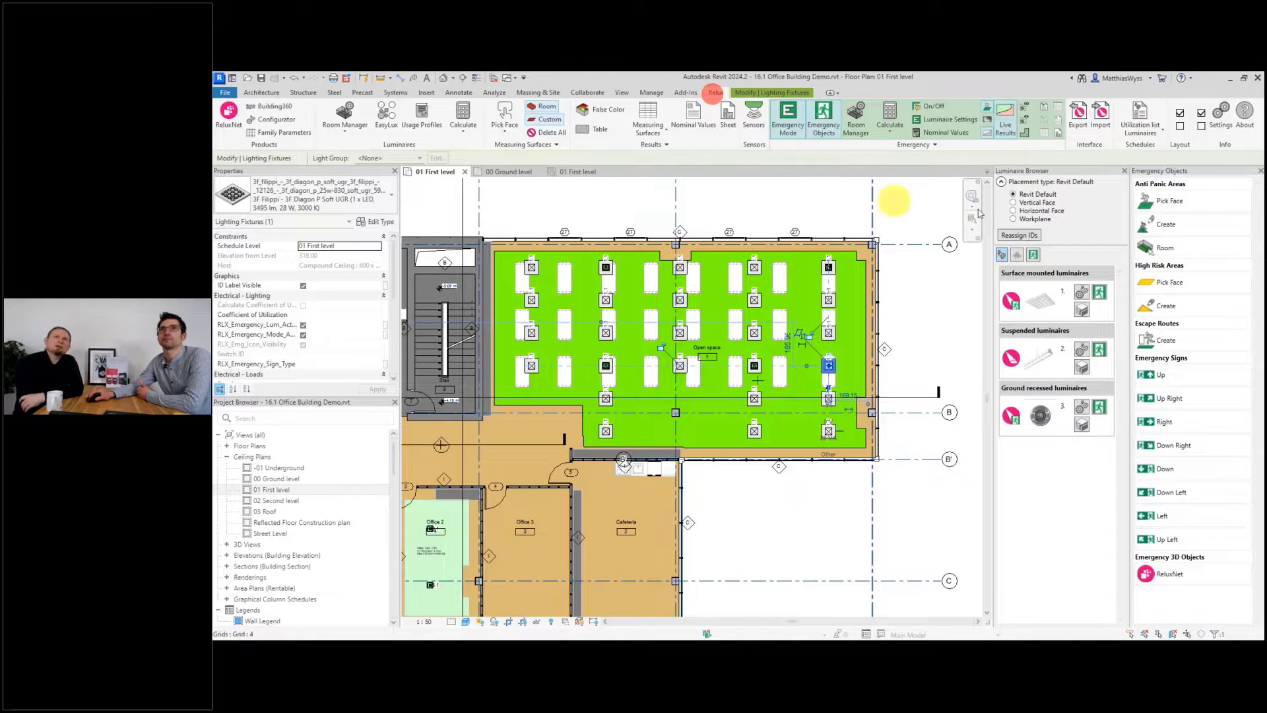
left_click(1006, 123)
left_click(1027, 429)
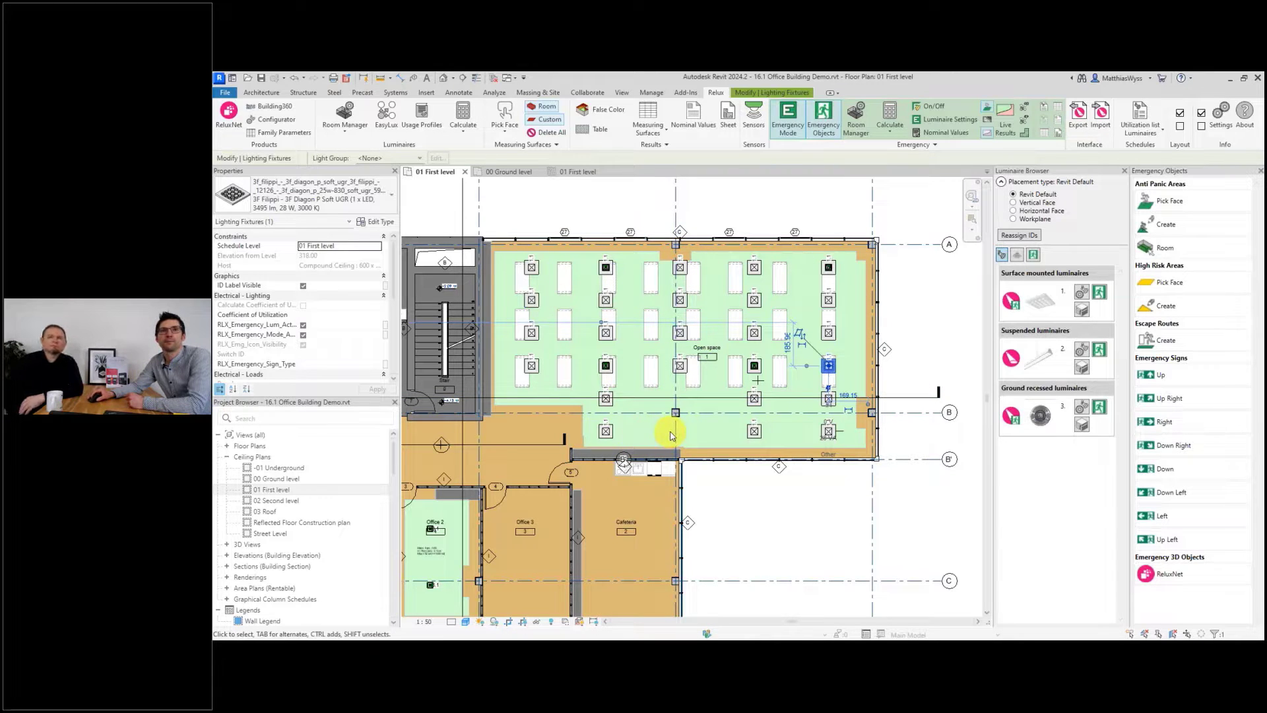
Create a camera view placed in the open space, aimed toward the entrance near the cafeteria.
scroll(672, 435, "down", 2)
scroll(639, 319, "up", 2)
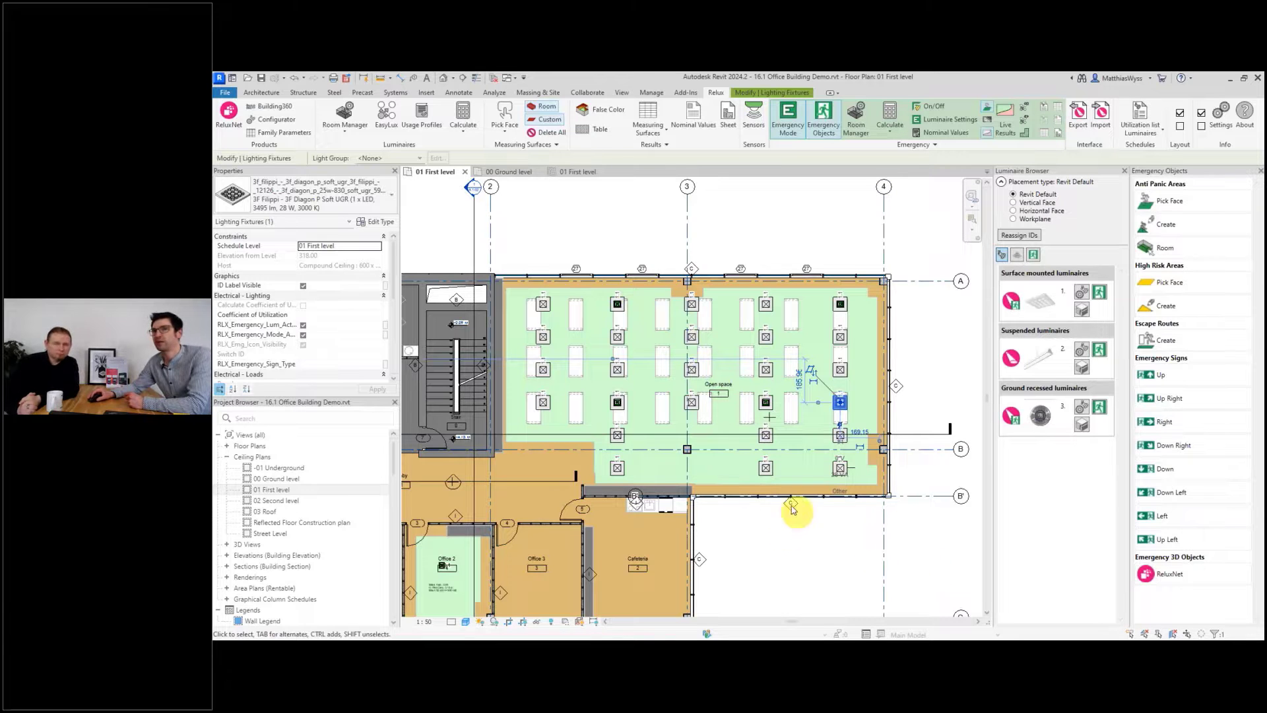
scroll(618, 321, "up", 2)
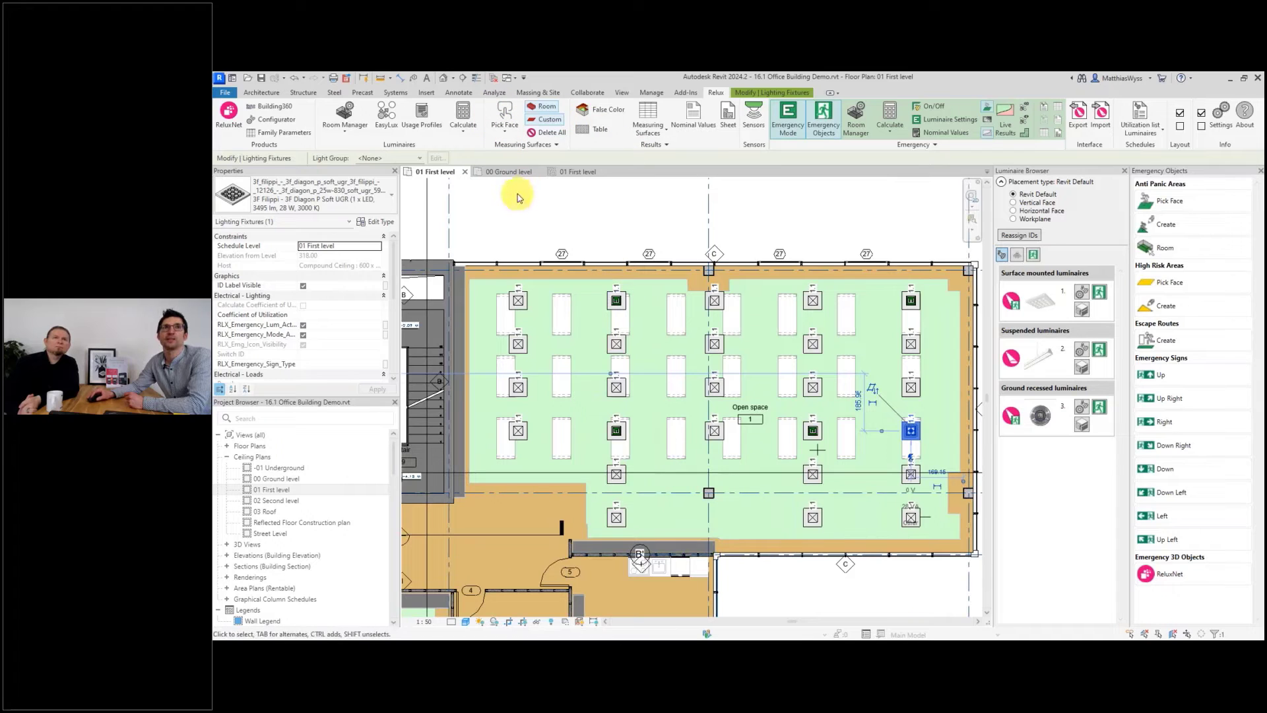
left_click(624, 94)
left_click(587, 123)
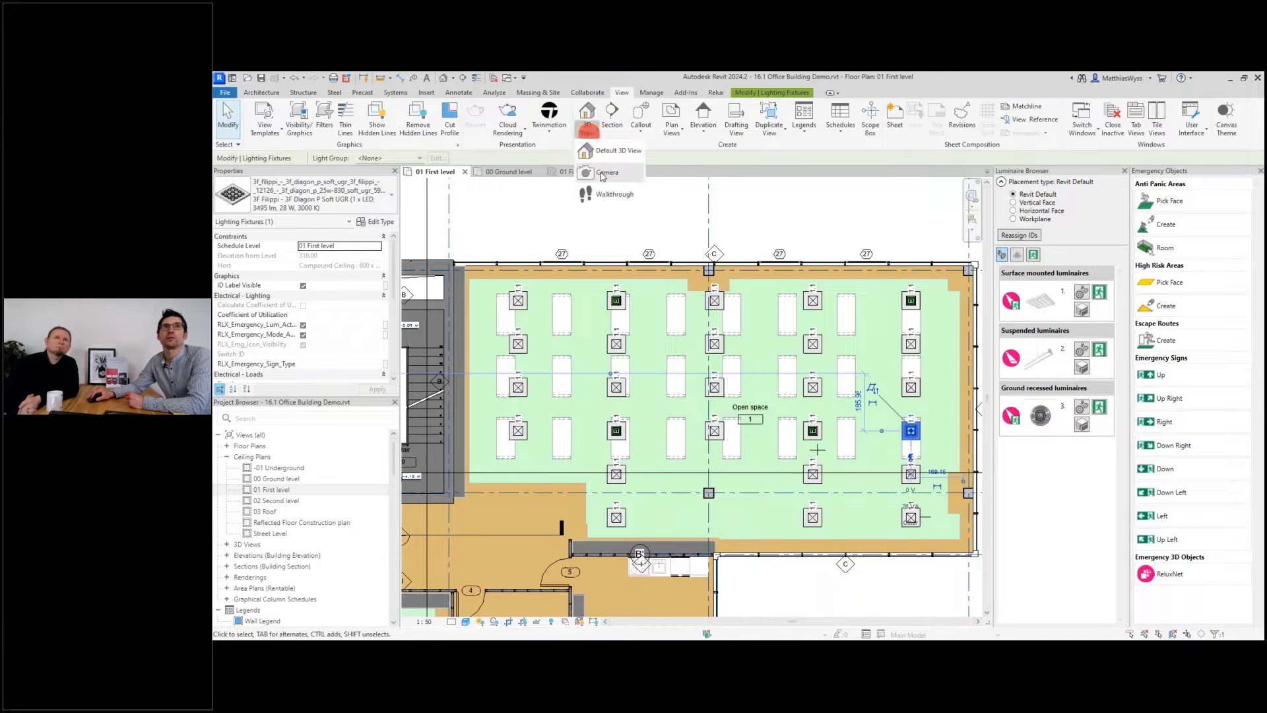
left_click(603, 173)
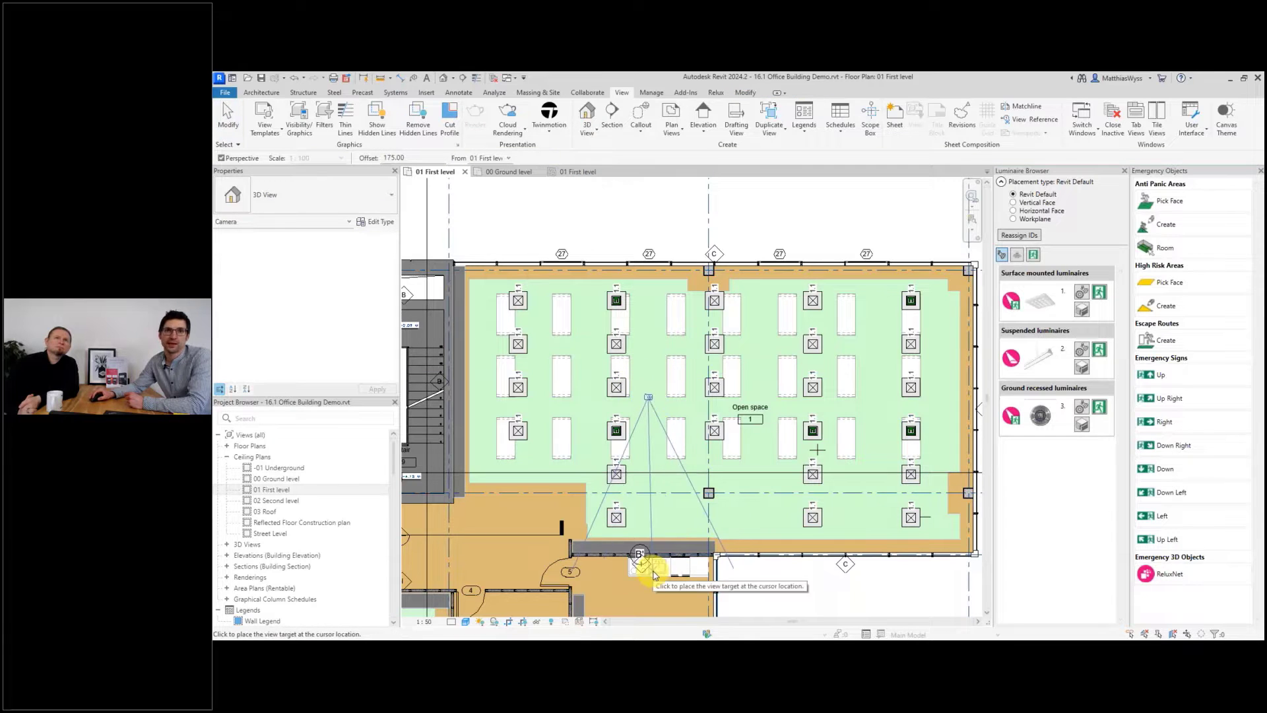
left_click(653, 571)
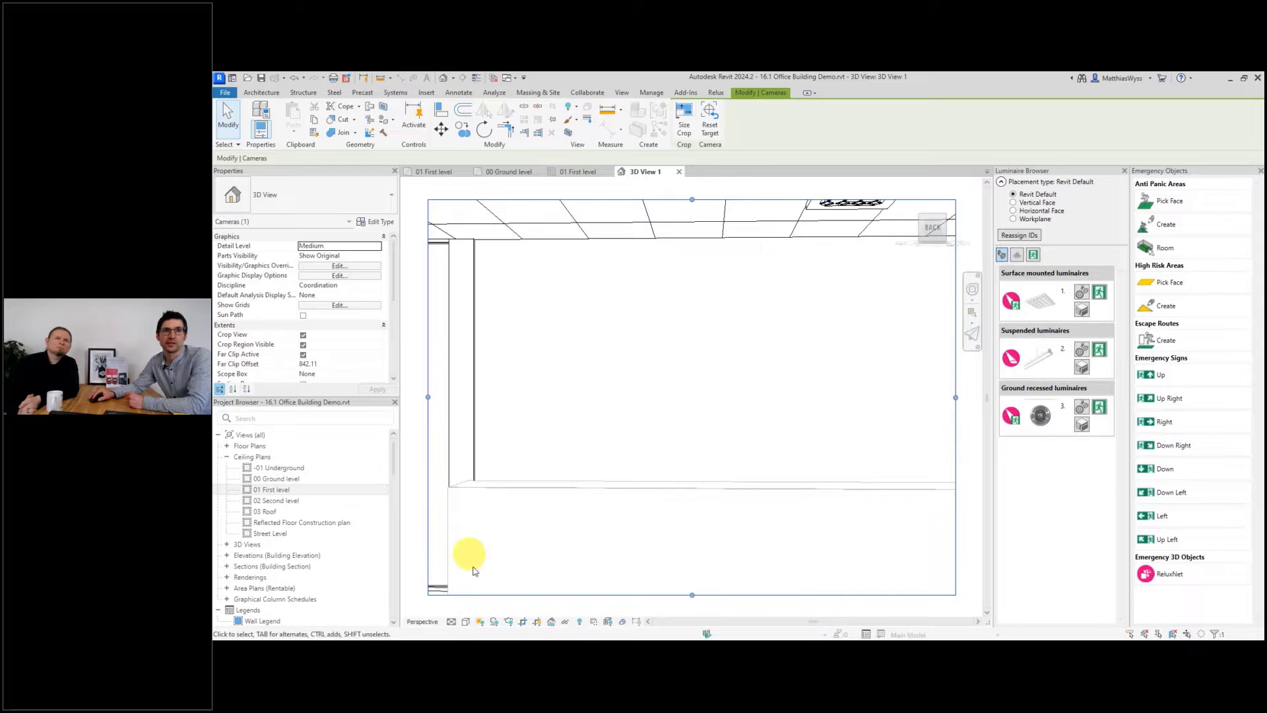
Set the camera view to a shaded visual style and widen its crop region.
left_click(466, 622)
left_click(492, 579)
scroll(656, 489, "down", 1)
left_click_drag(919, 410, 968, 413)
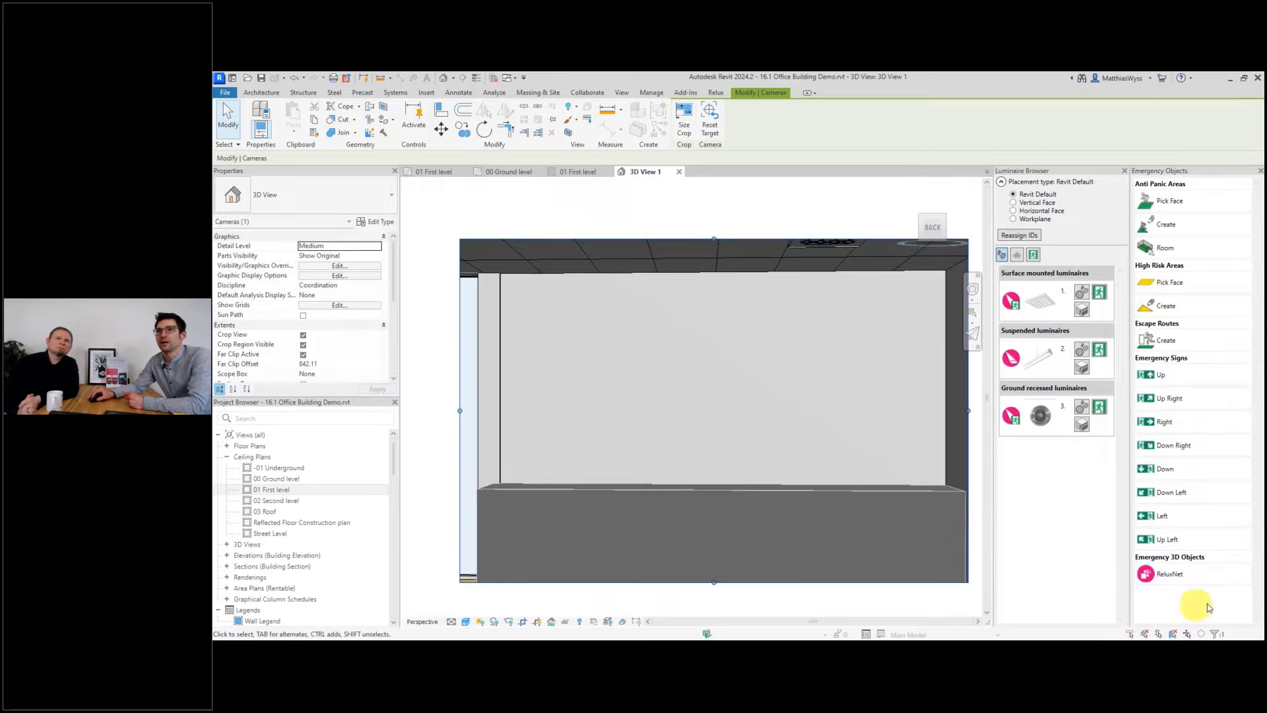
Open ReluxNet, switch its language to Deutsch and filter the product type to 3D-Objekte.
left_click(1176, 581)
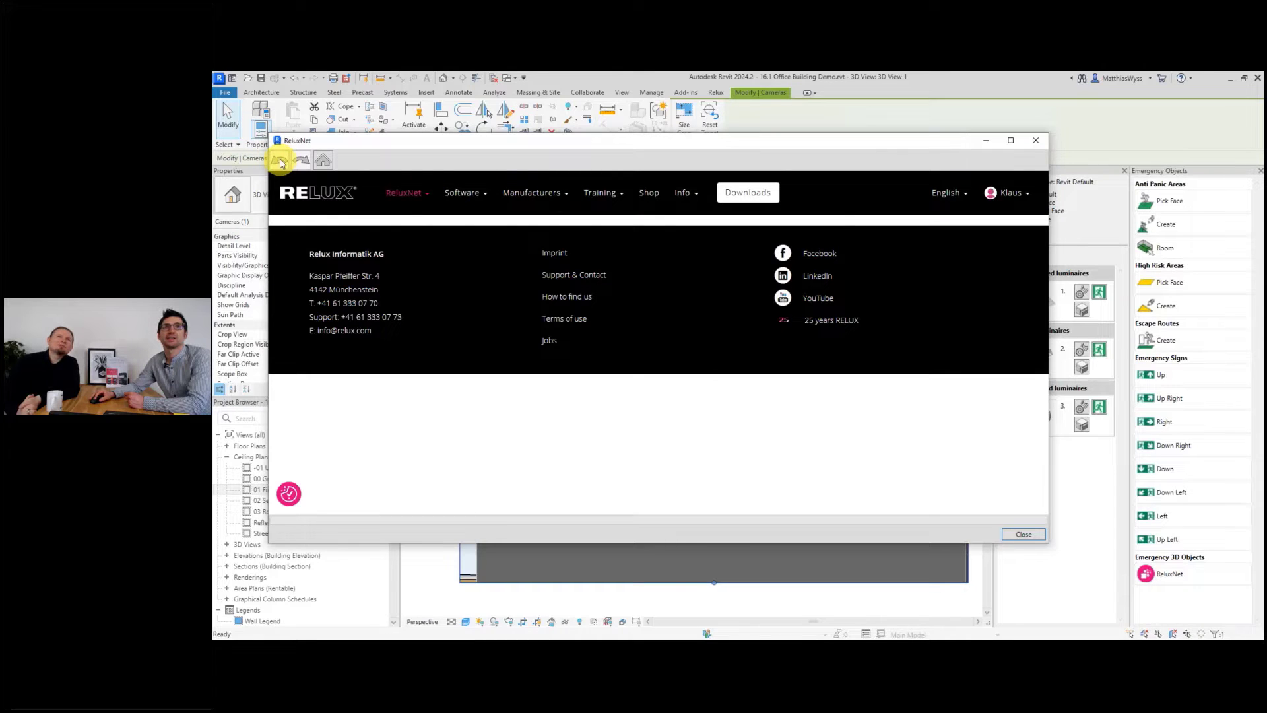
left_click(947, 192)
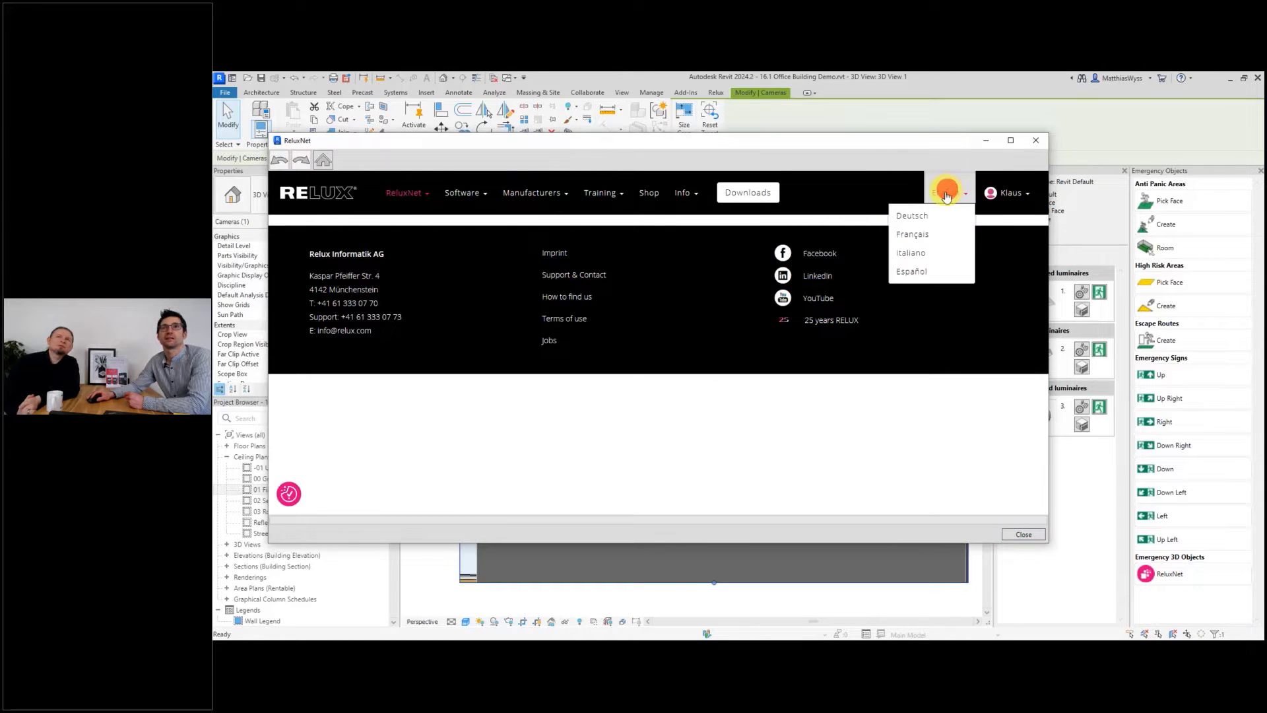
left_click(920, 216)
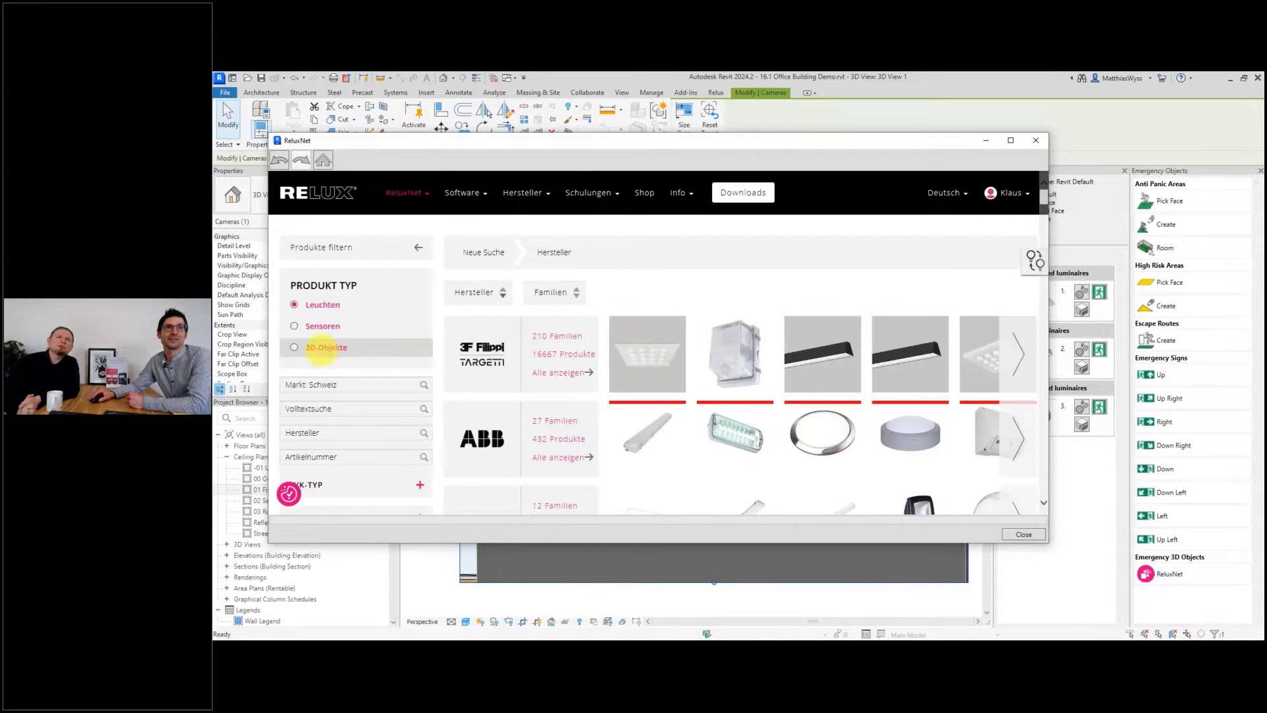
left_click(318, 354)
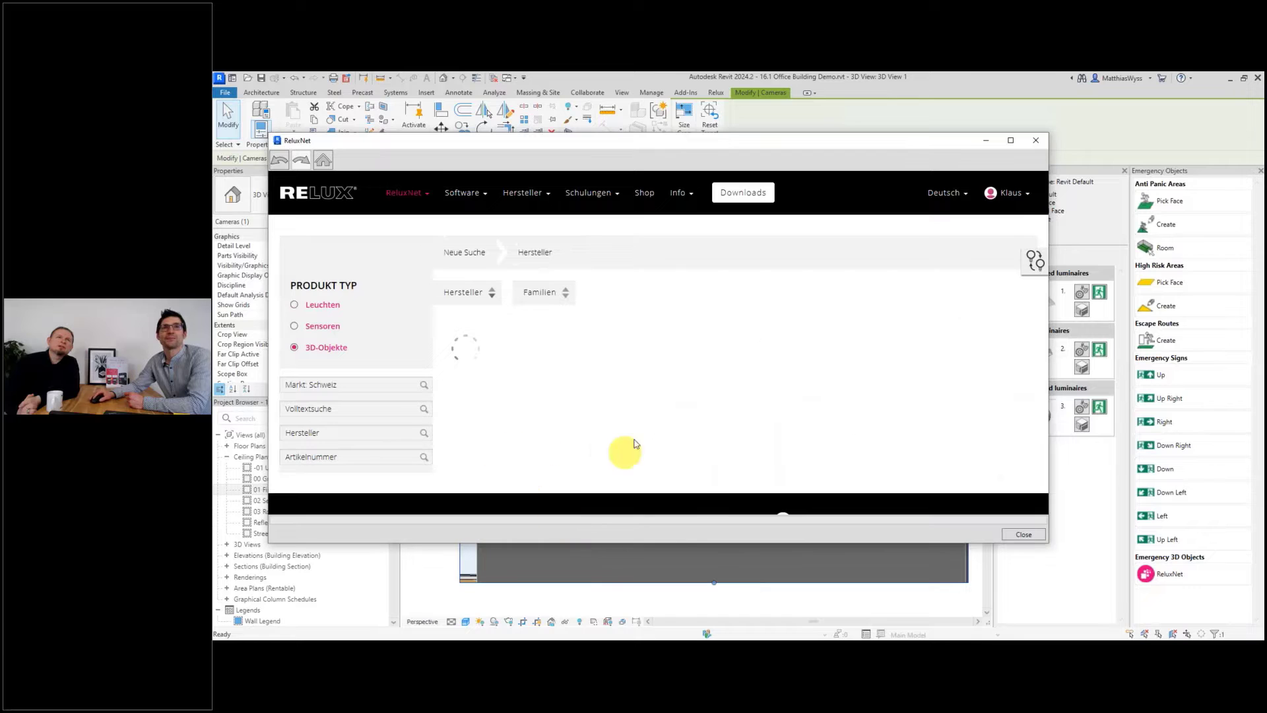
scroll(825, 438, "down", 3)
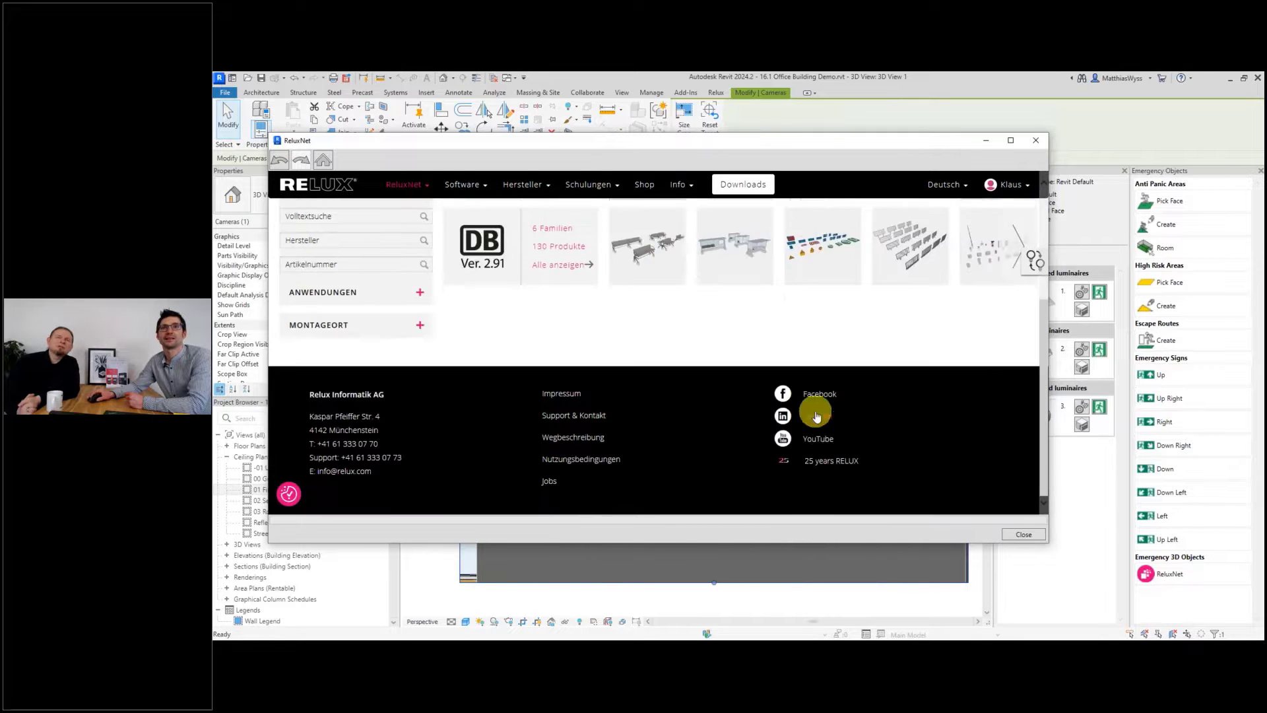
Browse the ReluxNet 3D object categories, opening Fire Protection and Flowers, then close ReluxNet.
scroll(816, 413, "up", 2)
scroll(814, 411, "down", 2)
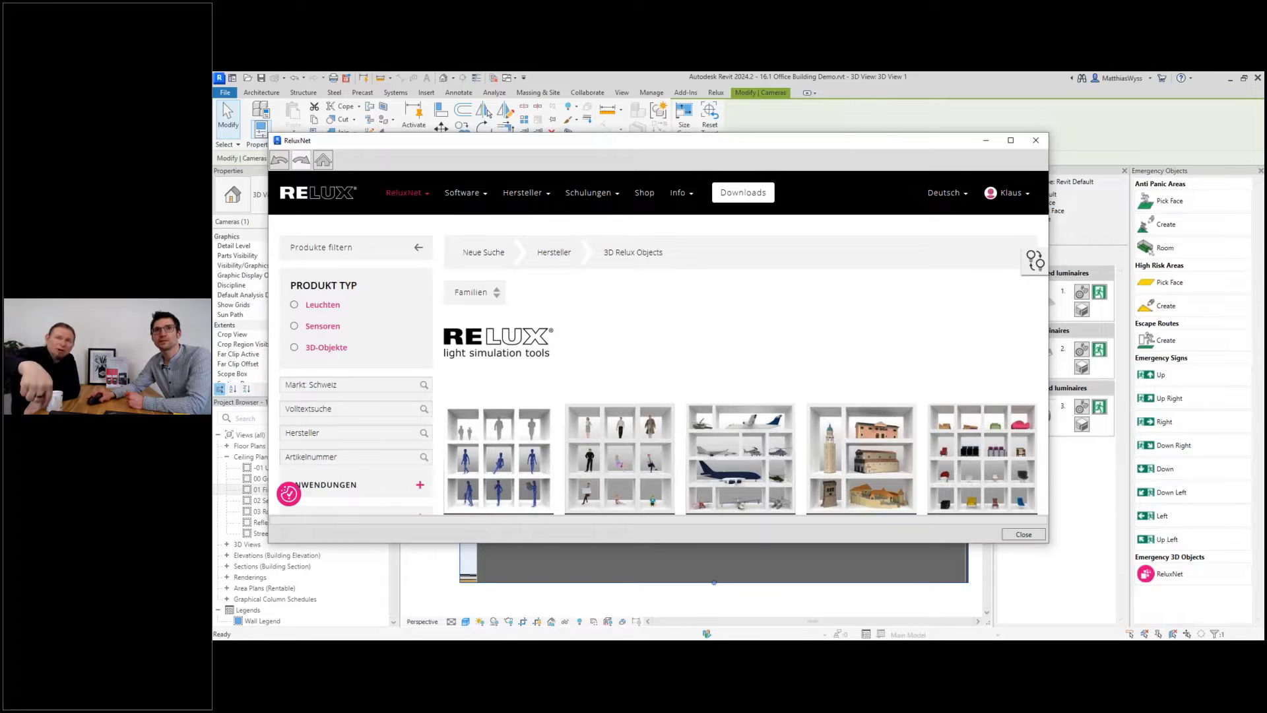
scroll(830, 450, "down", 6)
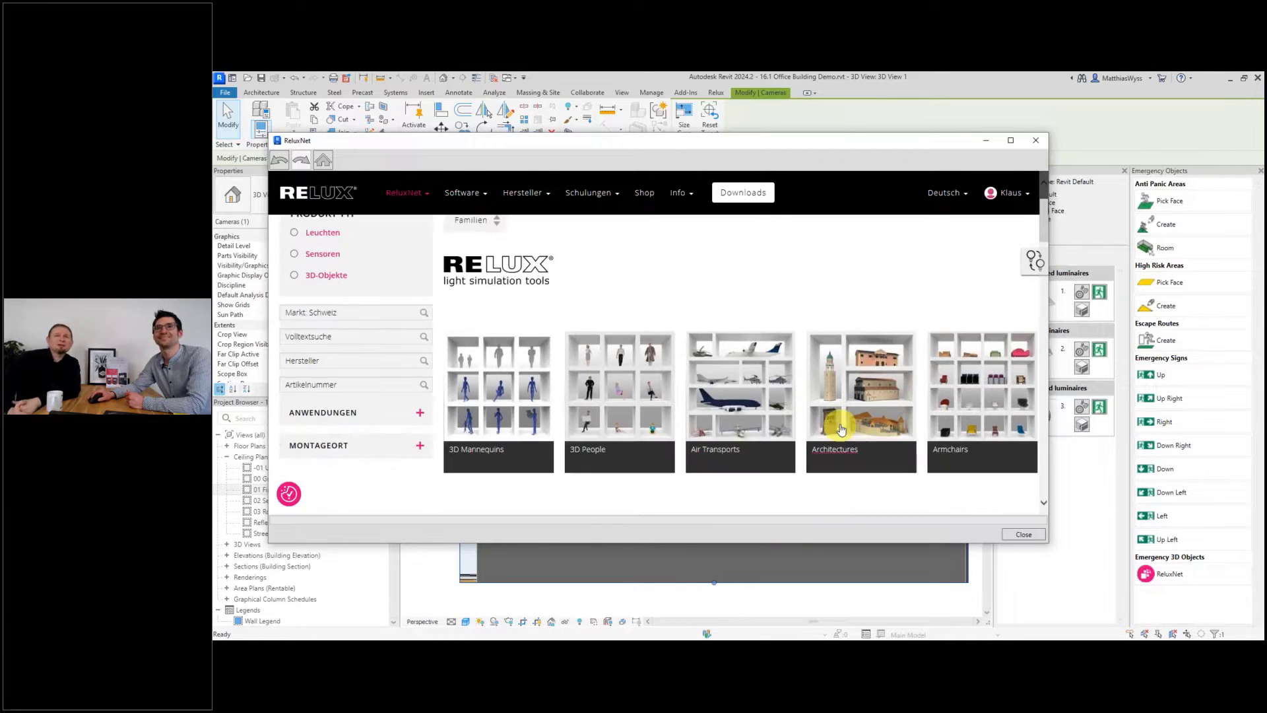
scroll(756, 407, "down", 5)
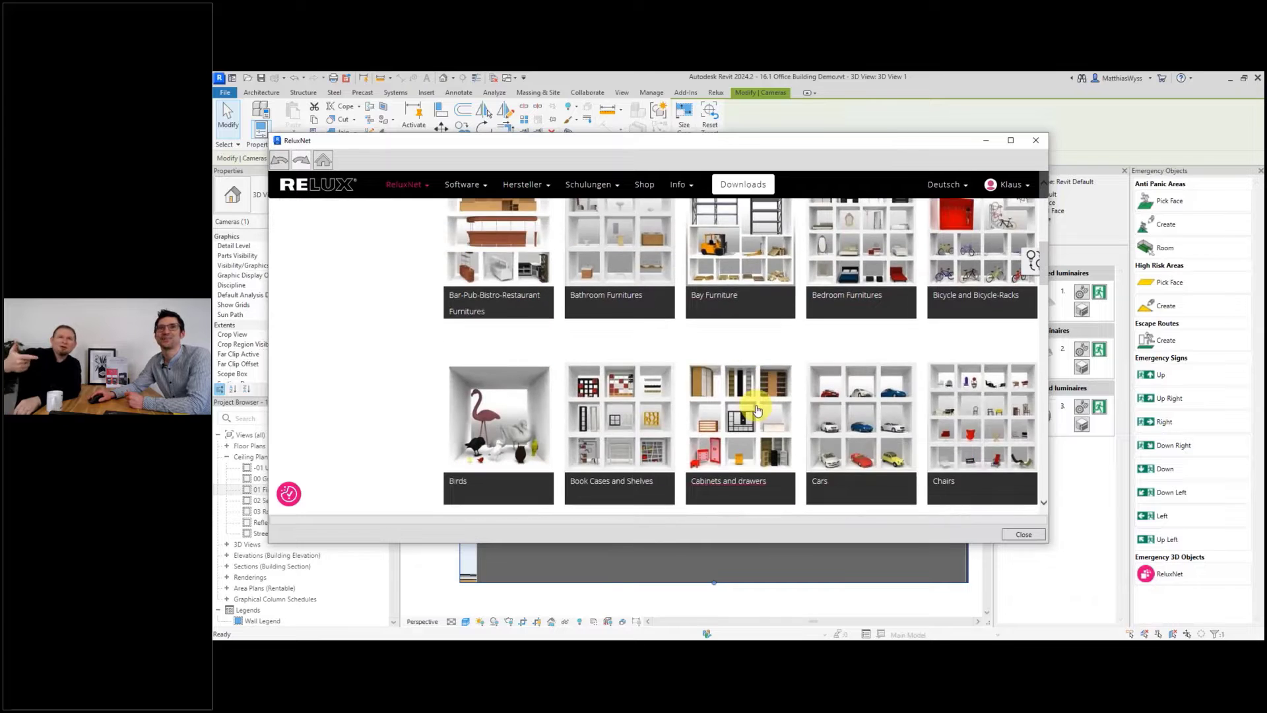
scroll(757, 402, "down", 2)
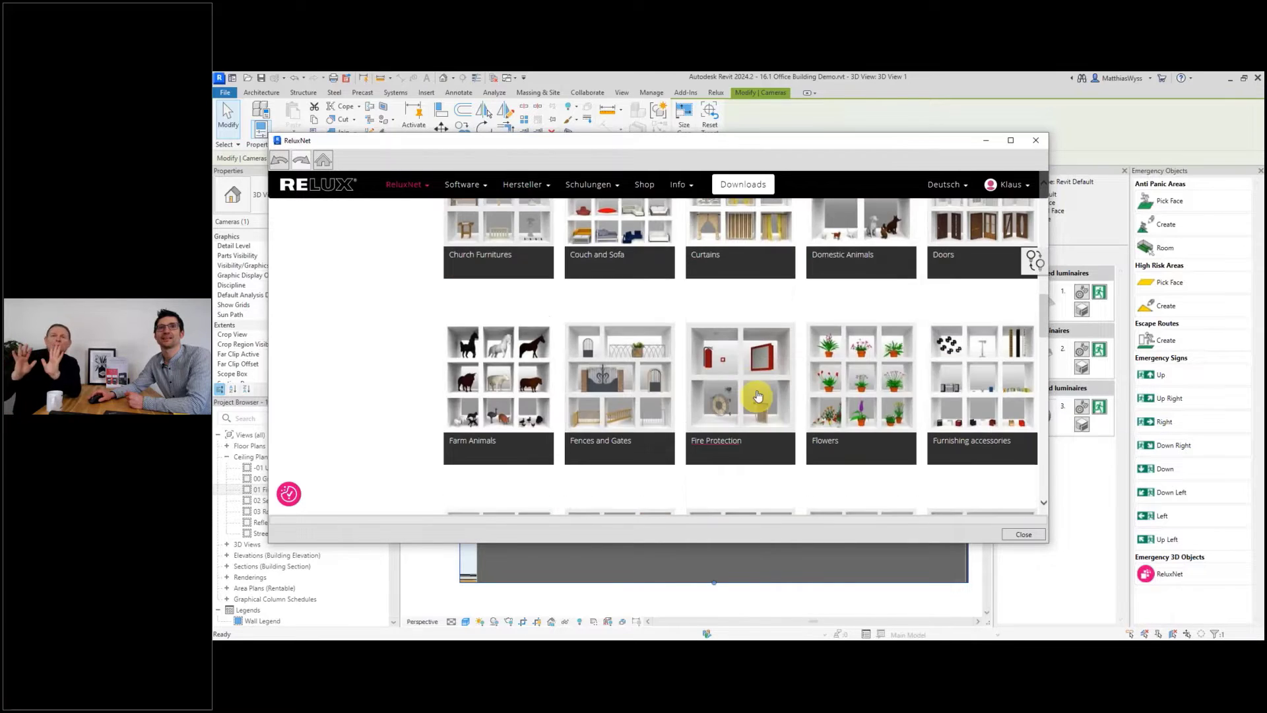
left_click(752, 385)
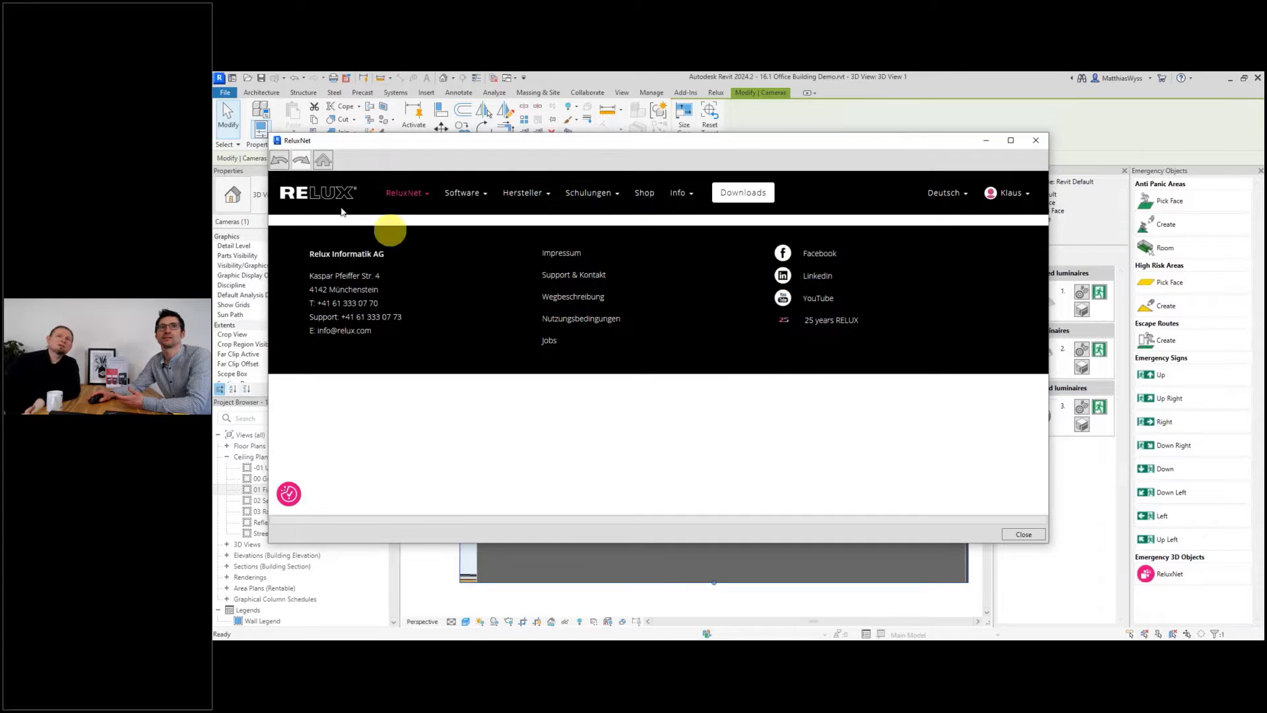
left_click(280, 159)
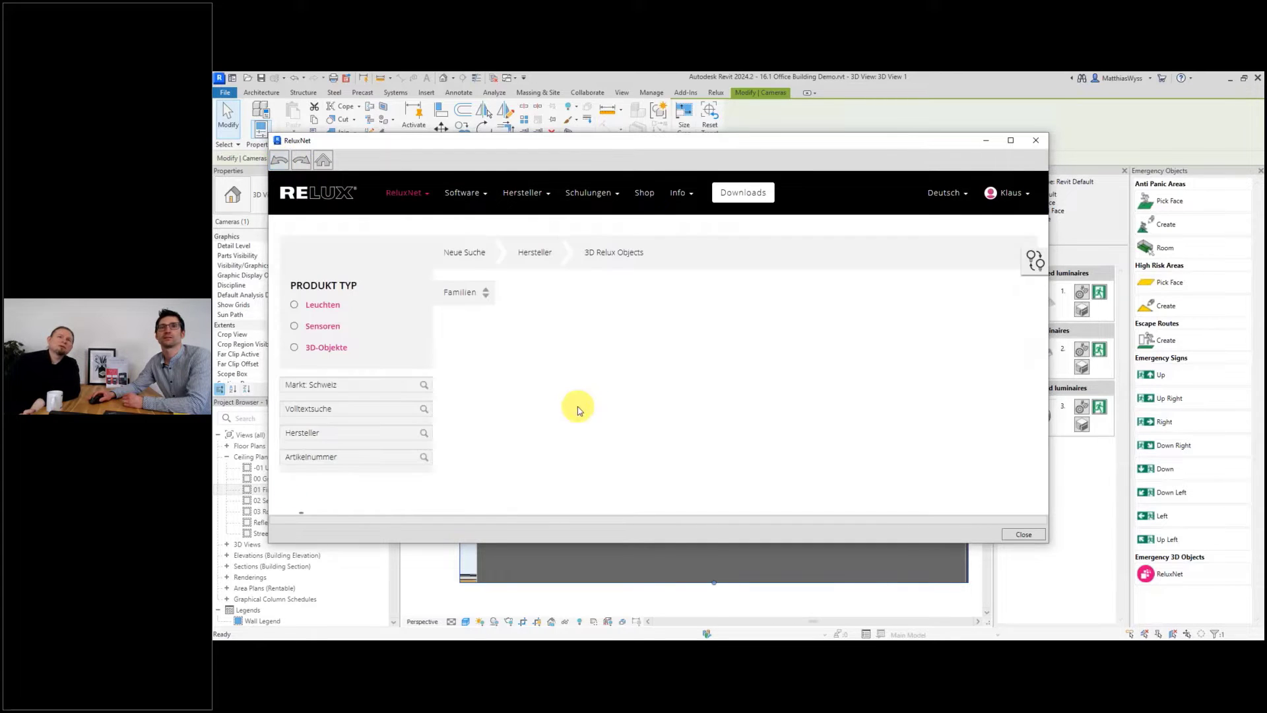
scroll(730, 412, "down", 3)
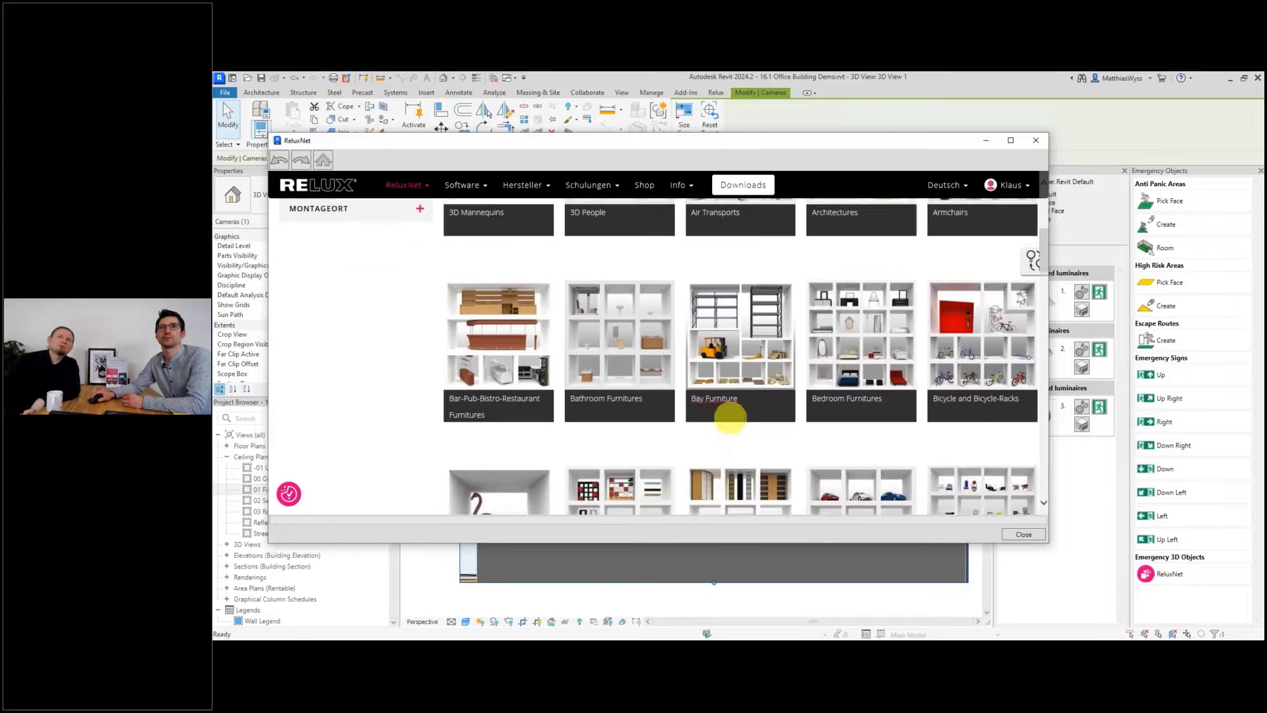
scroll(732, 423, "down", 6)
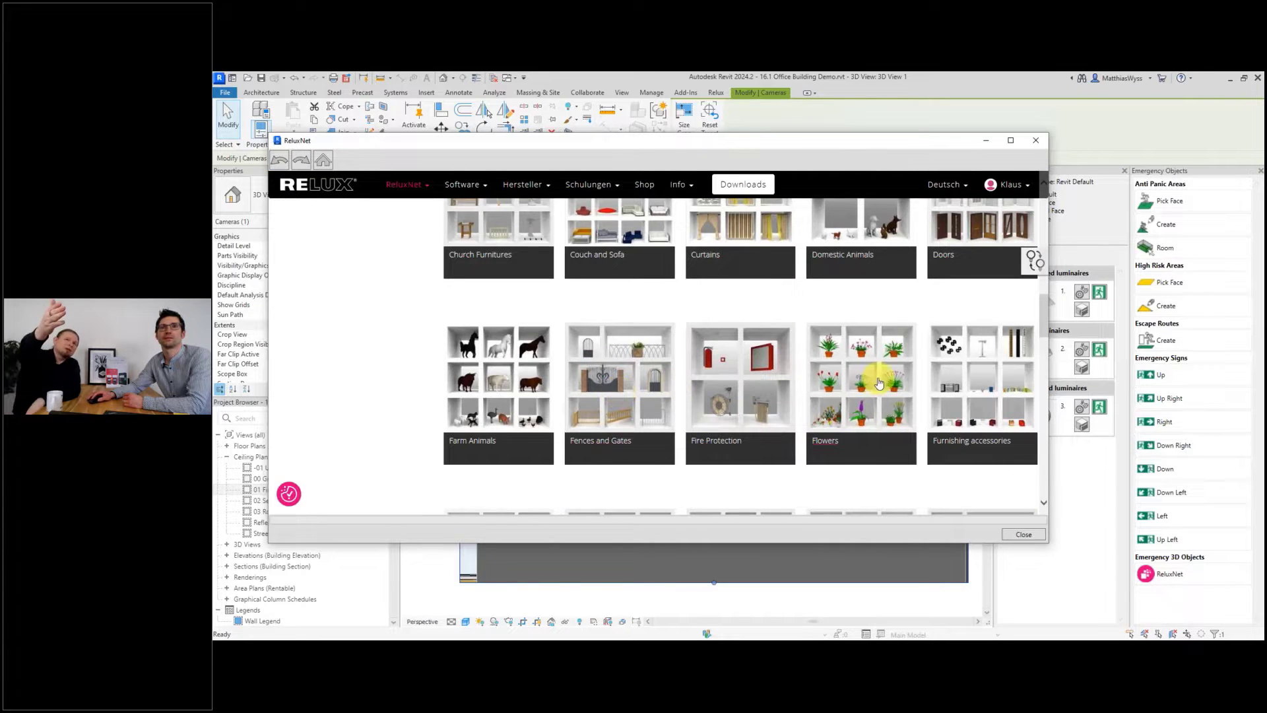
left_click(875, 410)
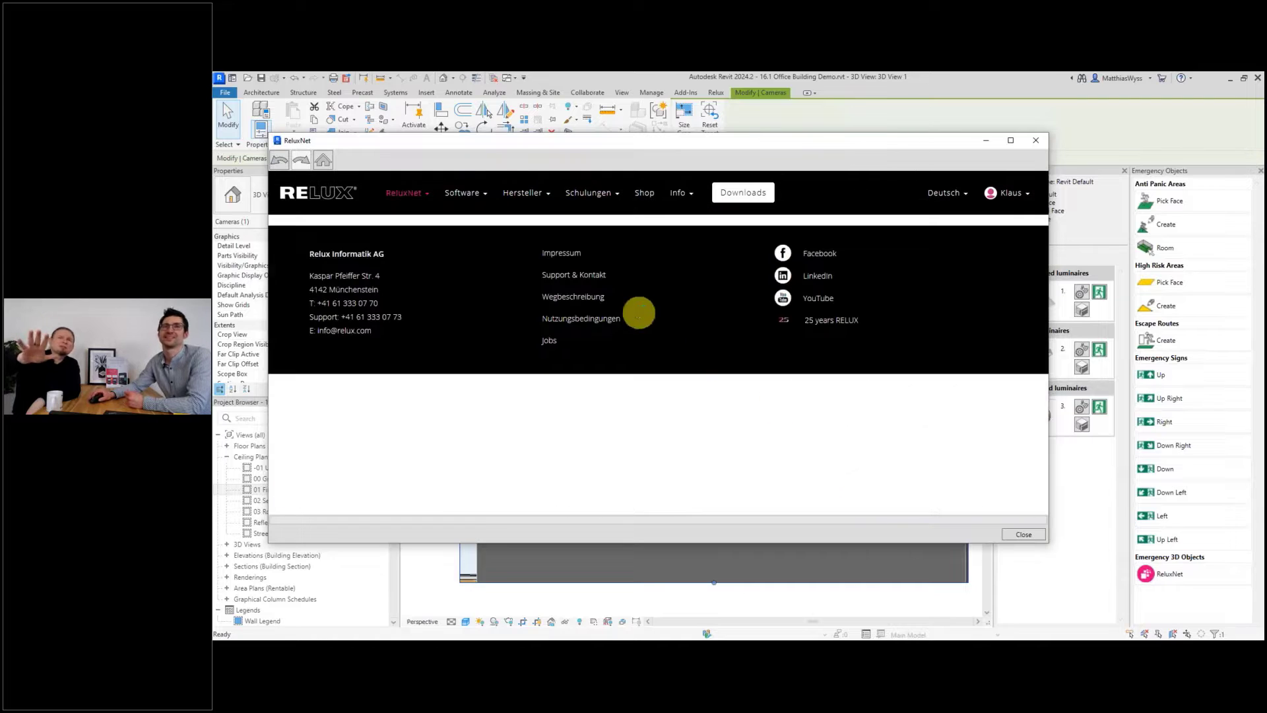
left_click(280, 159)
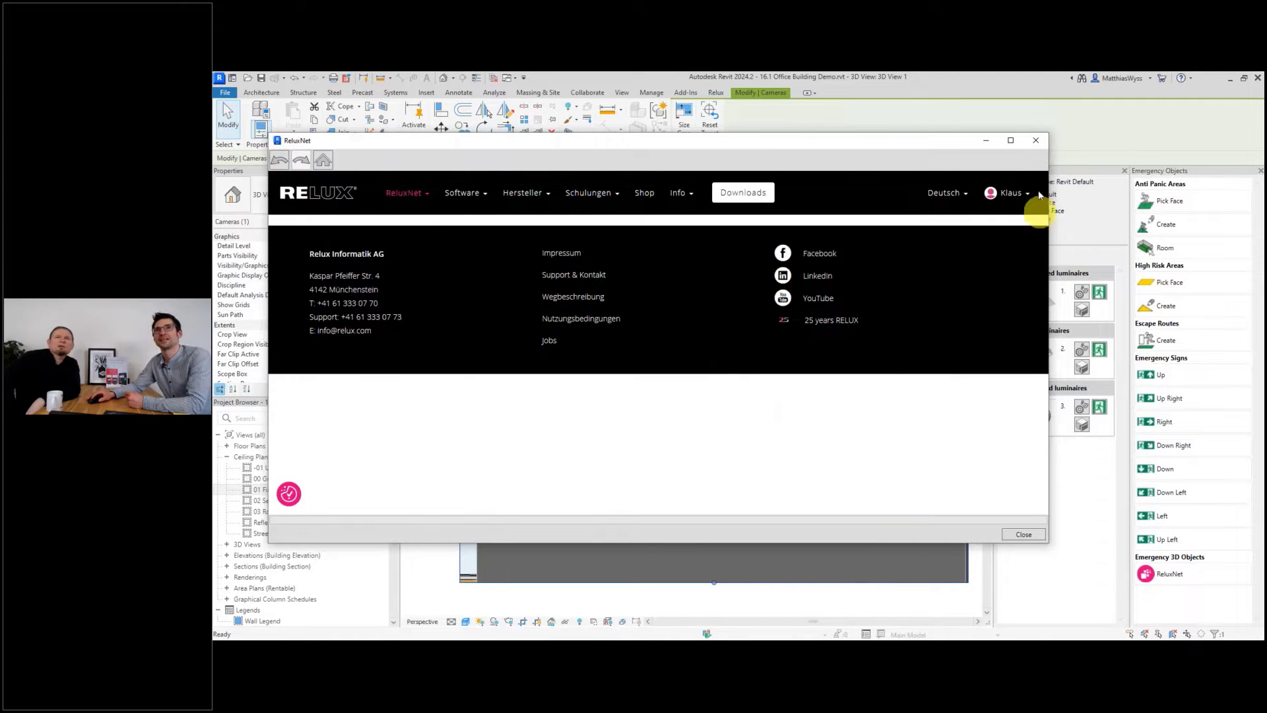
left_click(1035, 142)
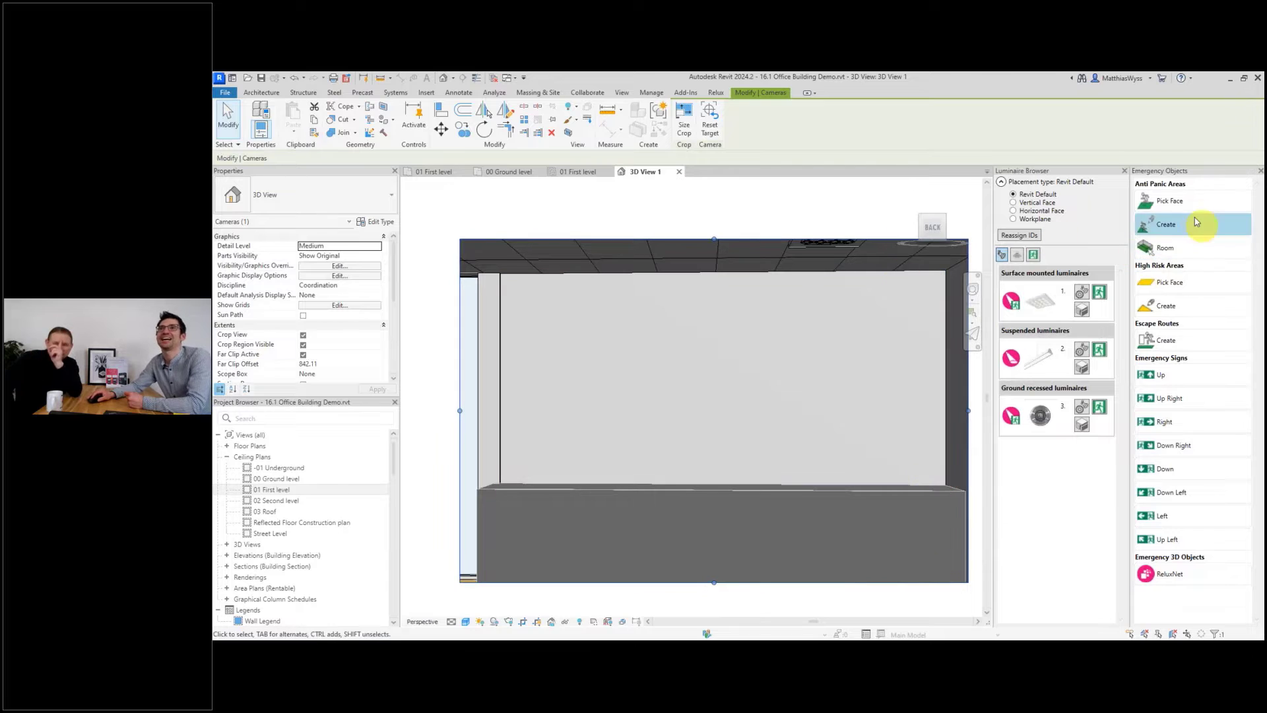
Start an anti-panic area on the picked wall face in the camera view and name it Fire Ex.
left_click(1161, 202)
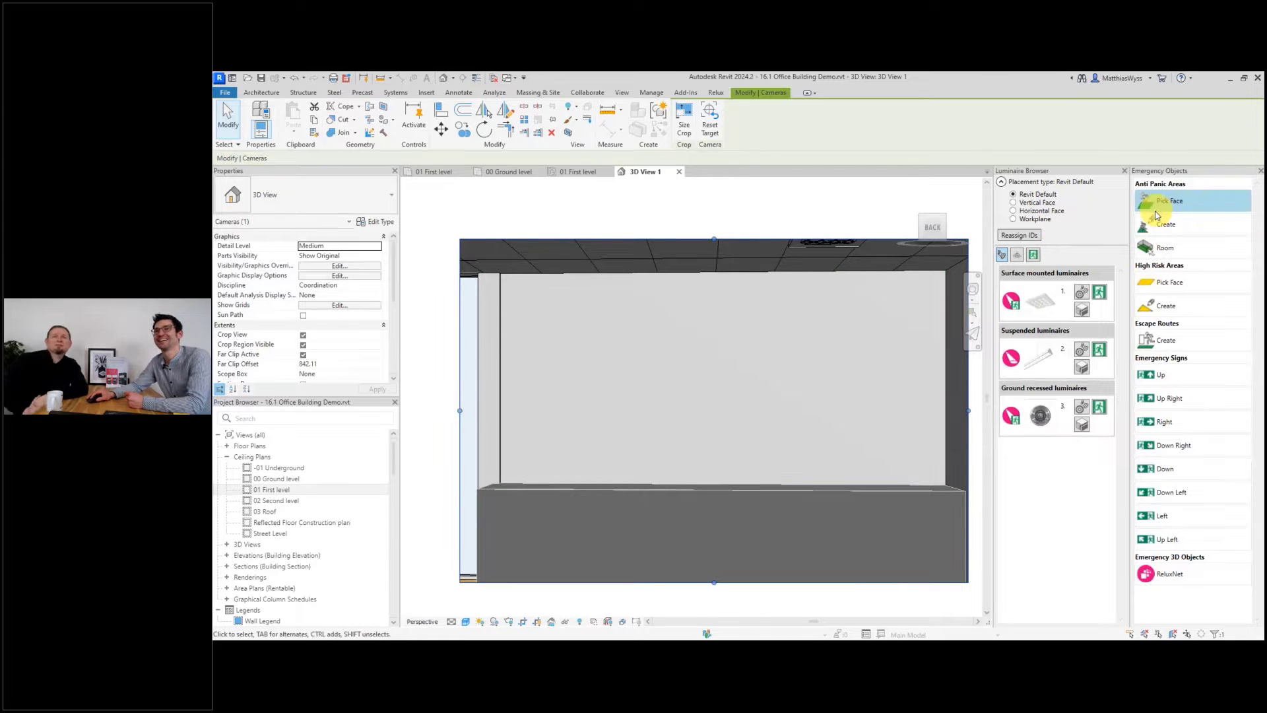
left_click(744, 260)
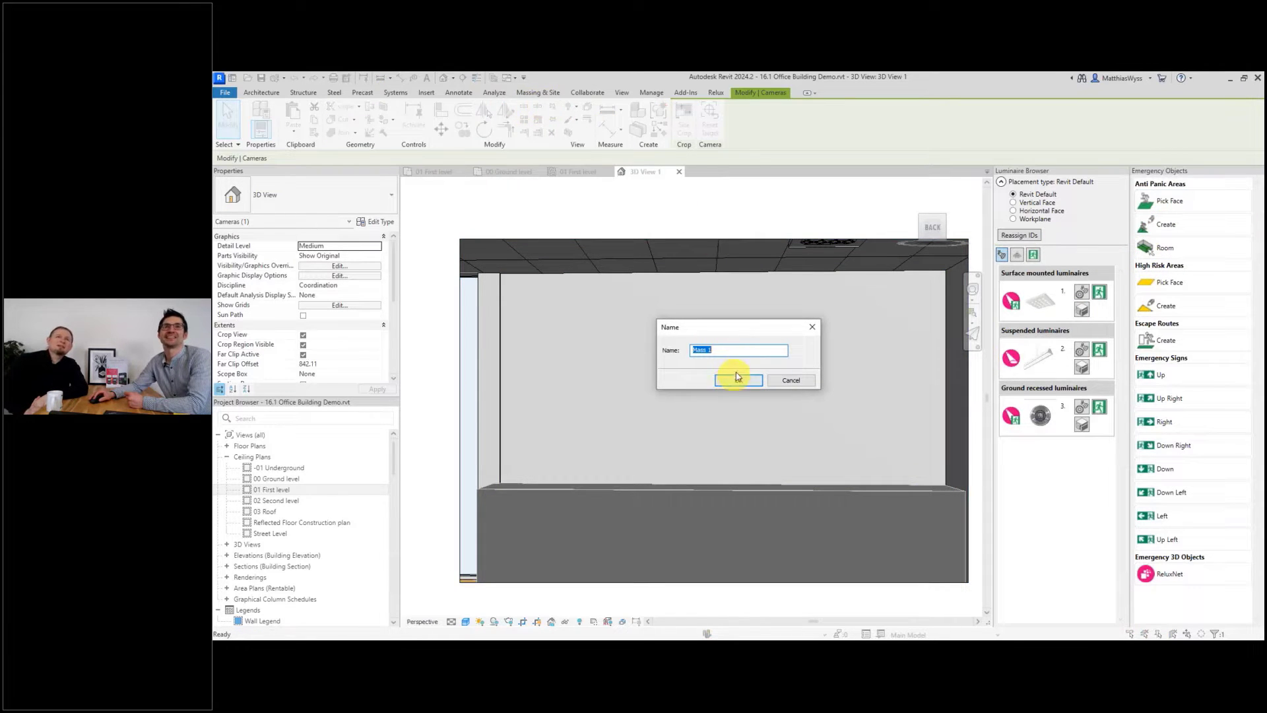
type("Fire Ex")
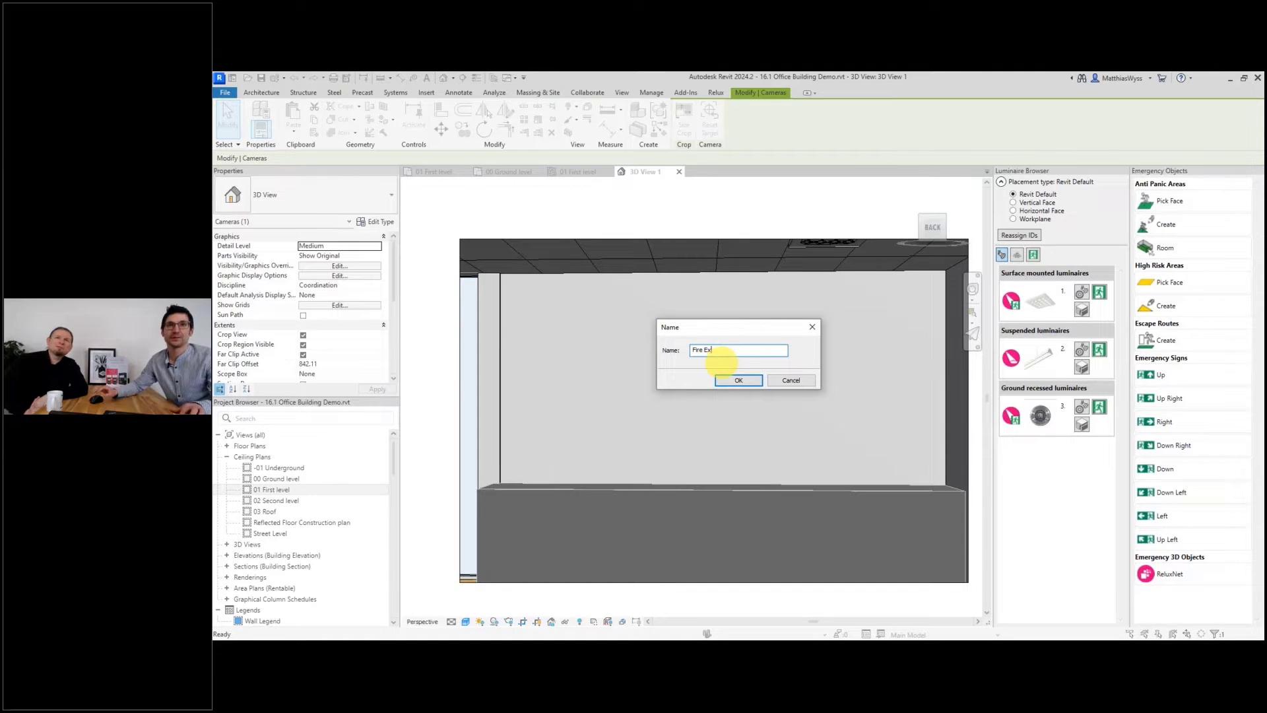
left_click(740, 379)
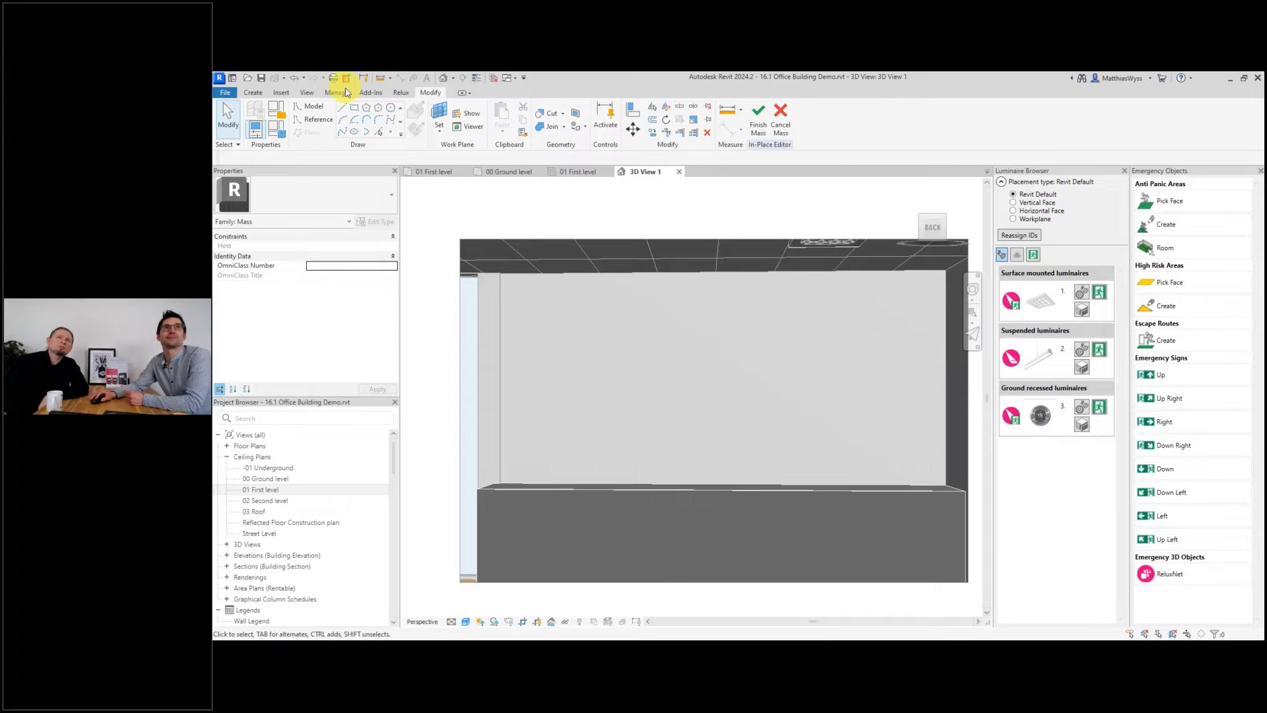
Sketch a rectangle about 193 × 75 on the wall face and finish the mass.
left_click(356, 111)
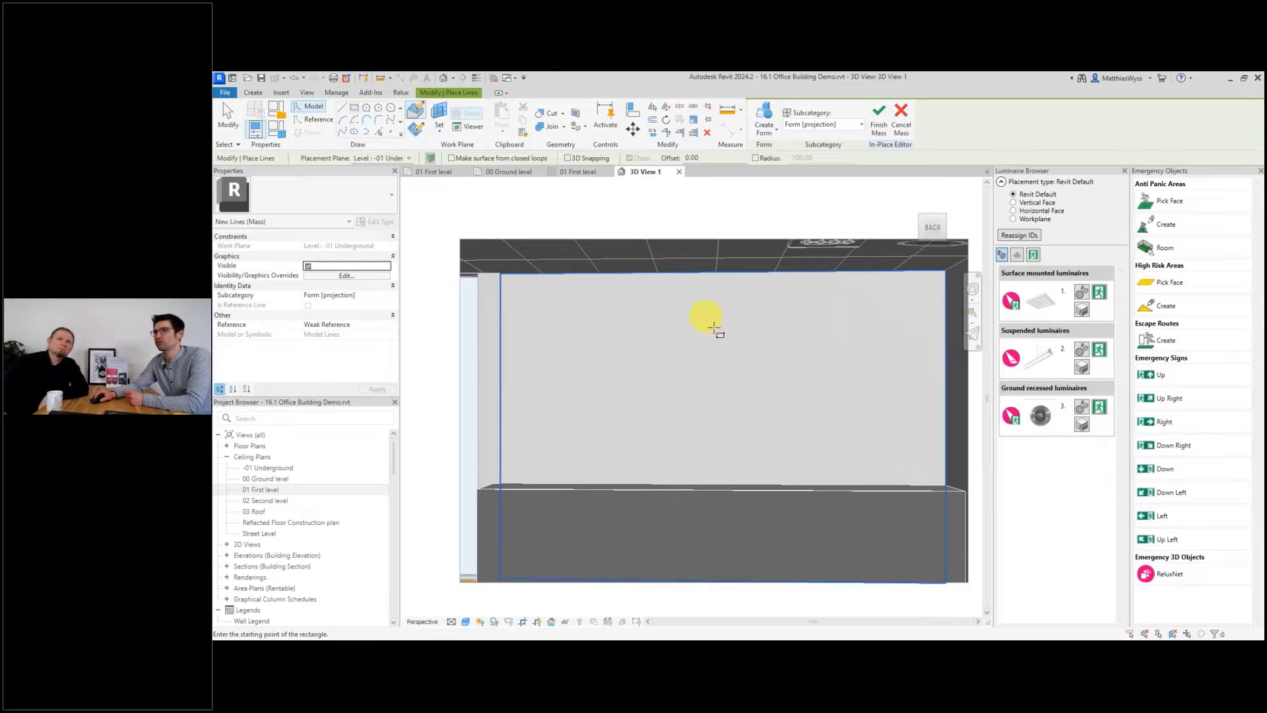
left_click(813, 399)
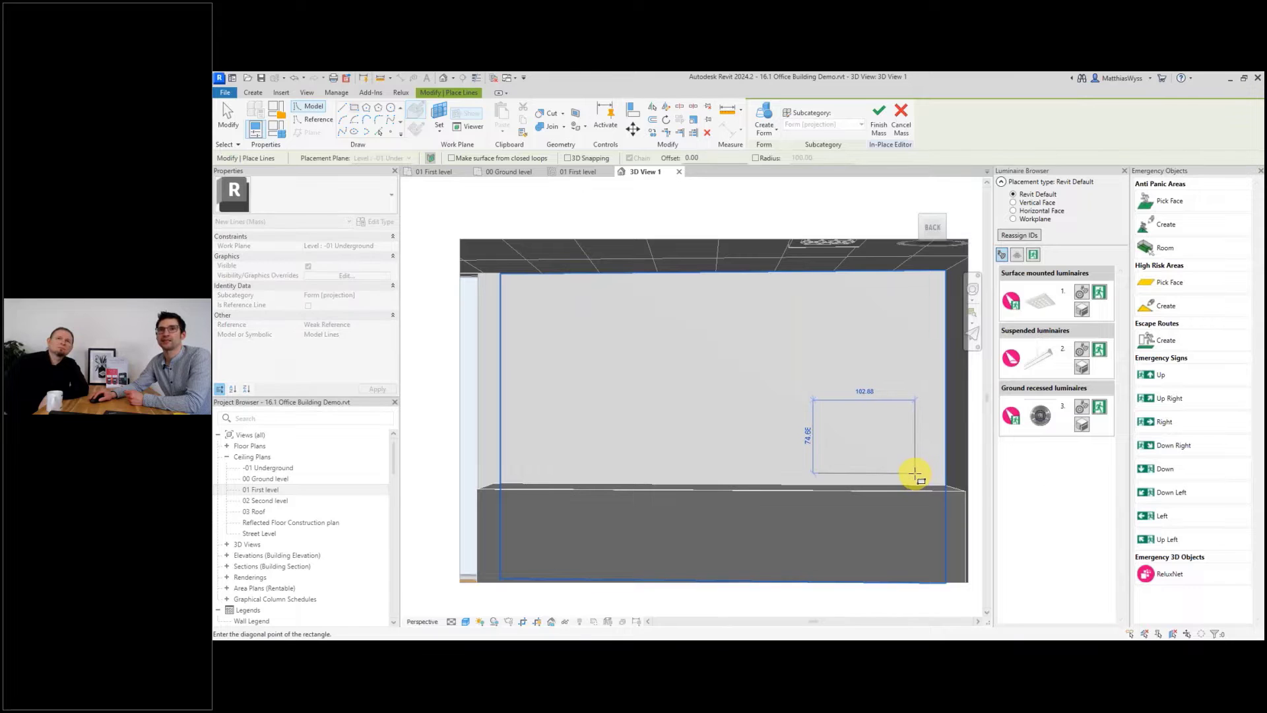
left_click(915, 473)
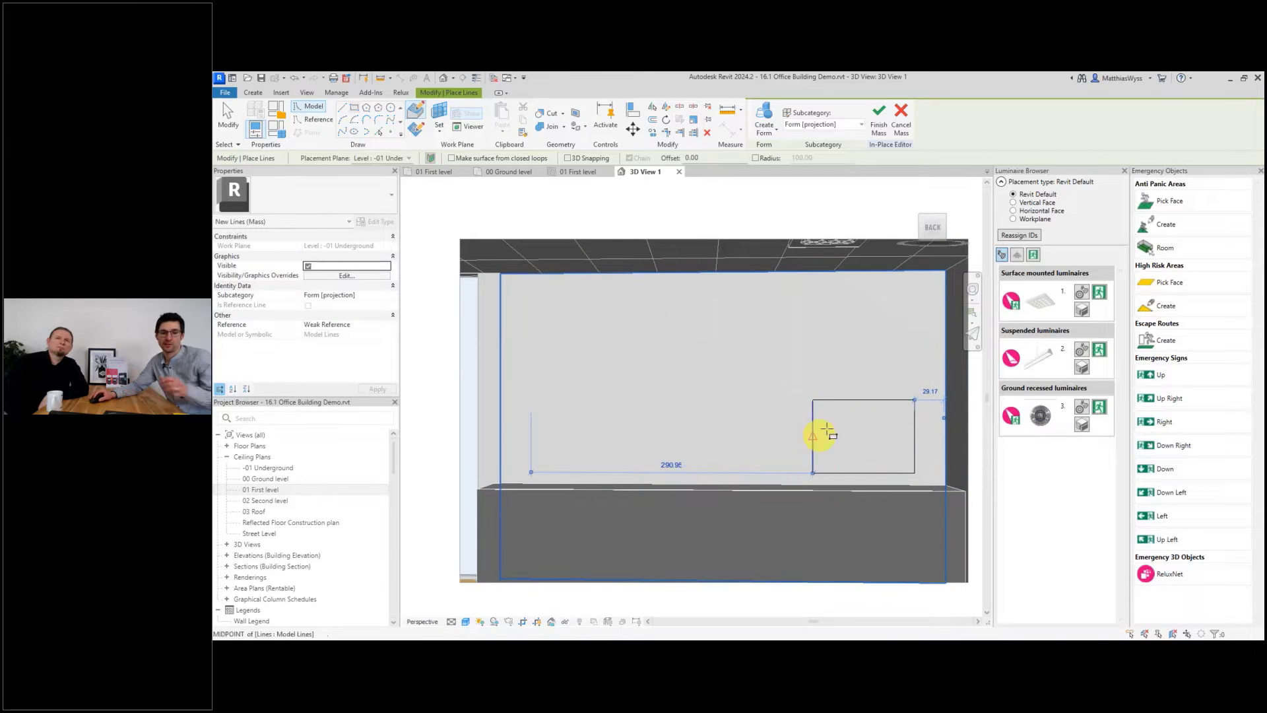
left_click(880, 119)
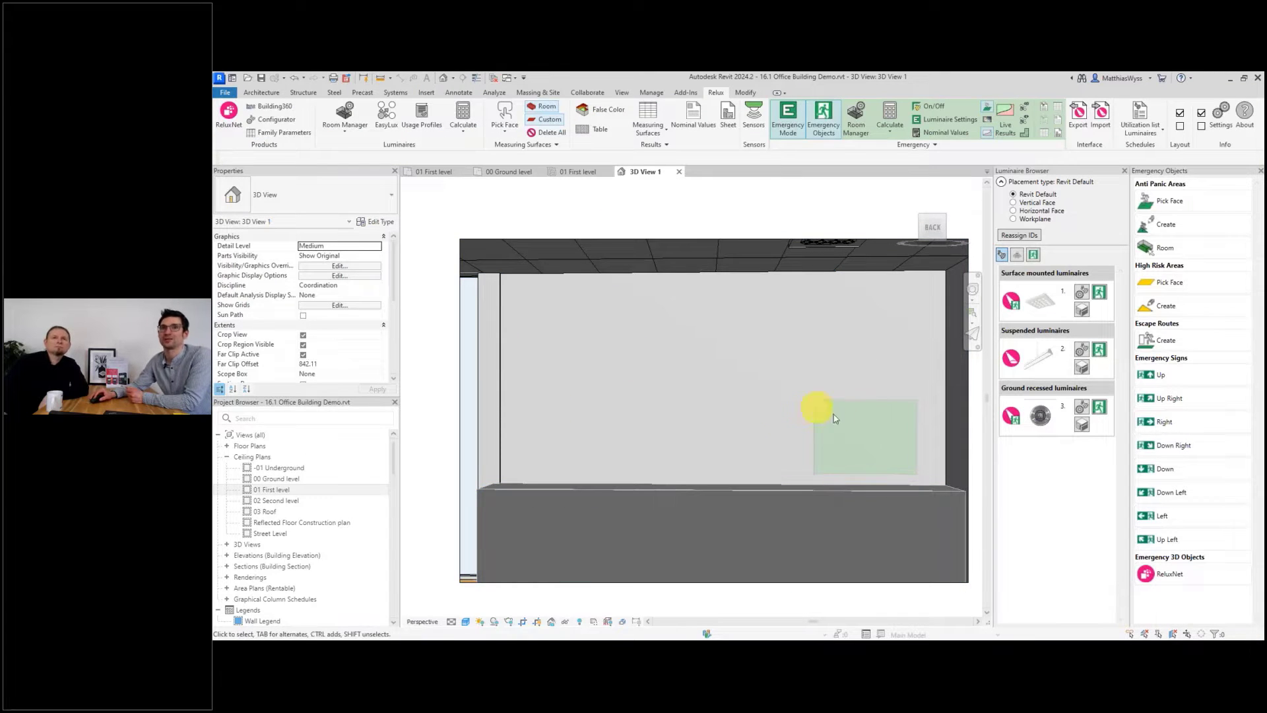
Open the 01 First level floor plan and recalculate the emergency results in the Room Manager.
double_click(272, 490)
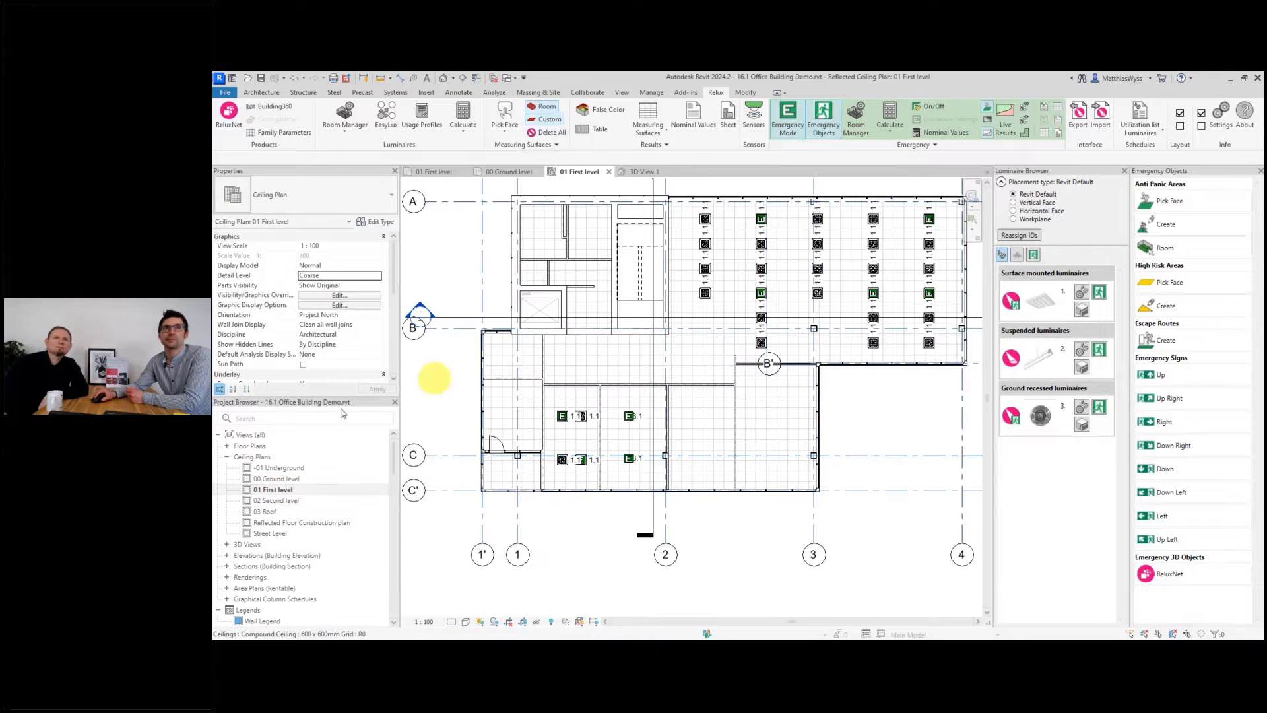
left_click(226, 447)
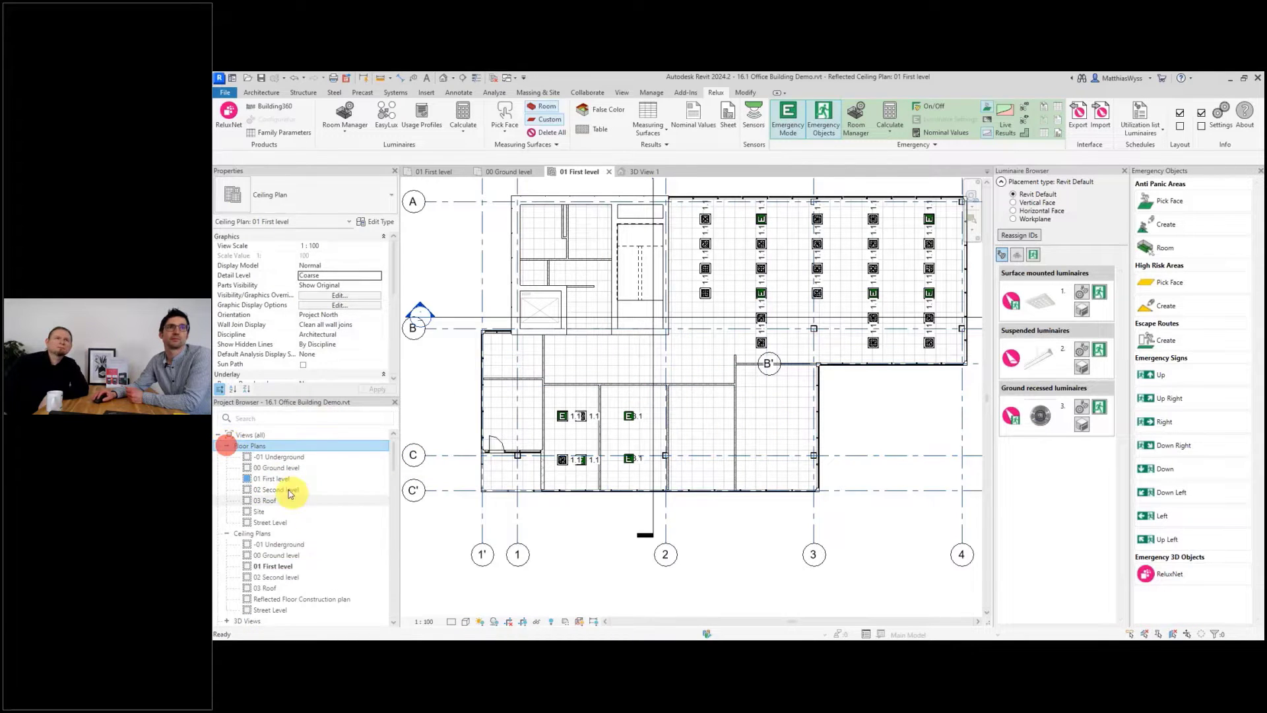
left_click(275, 480)
double_click(274, 483)
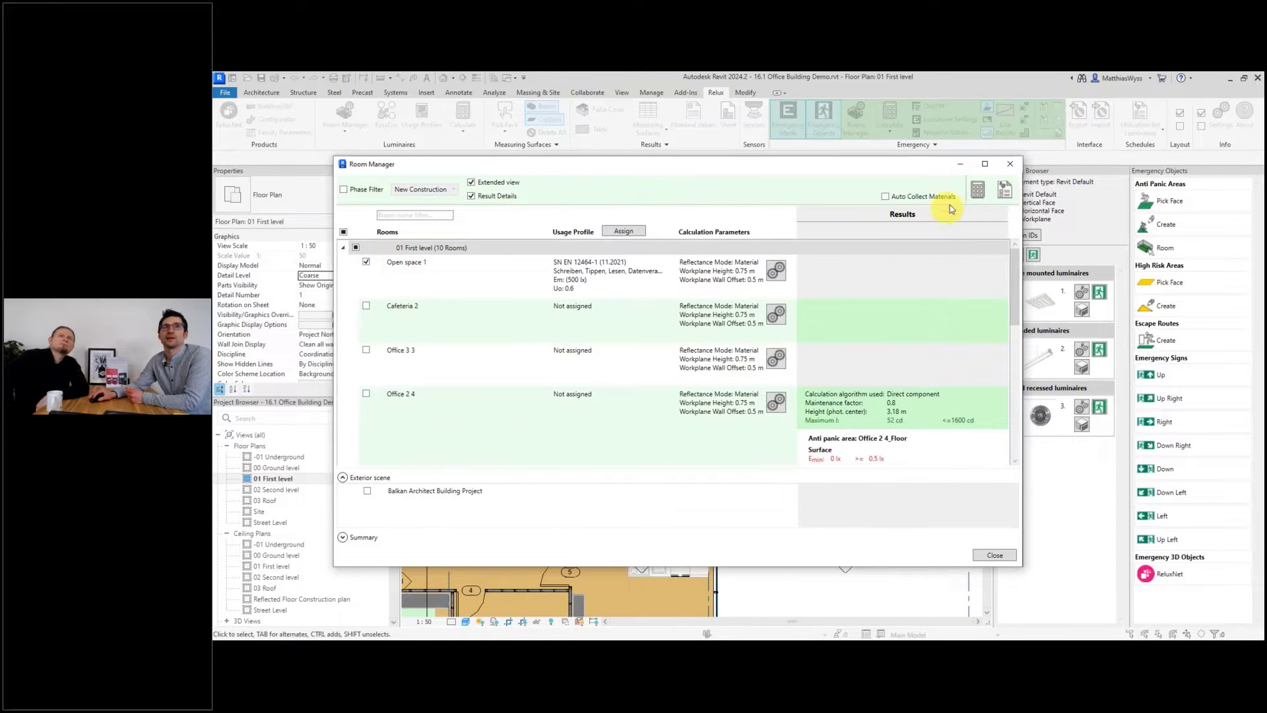
left_click(978, 191)
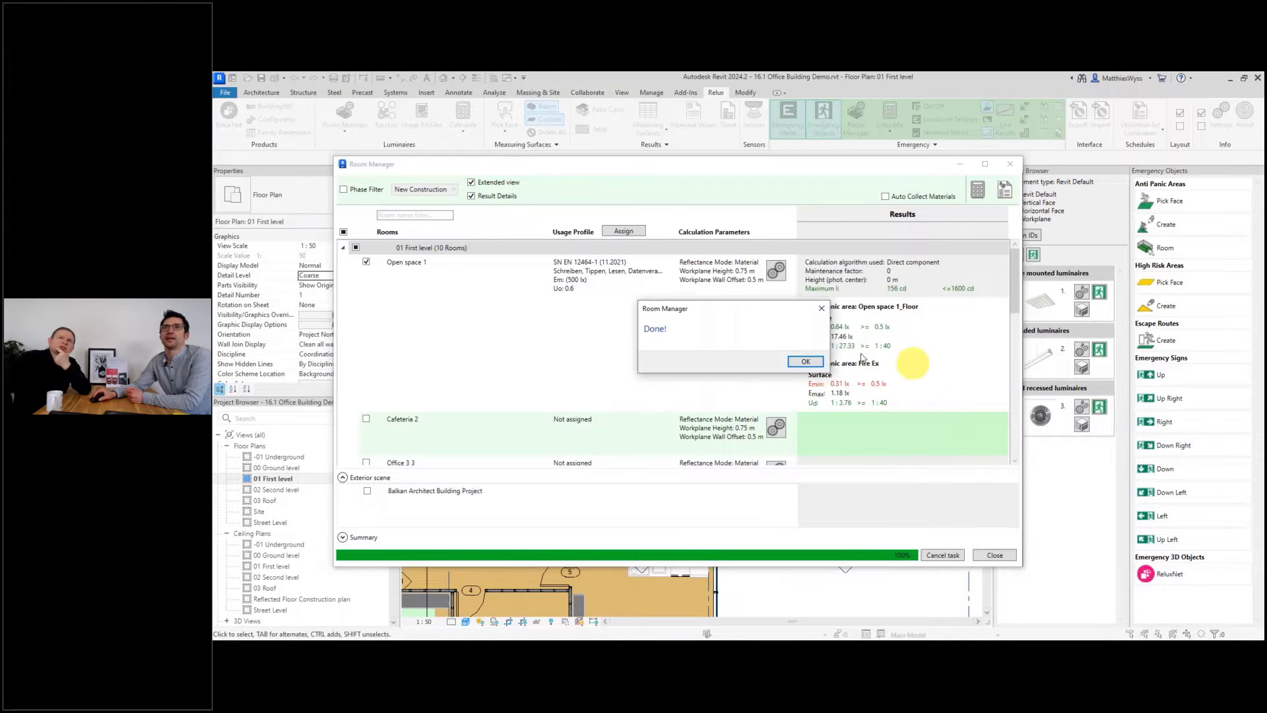
left_click(810, 364)
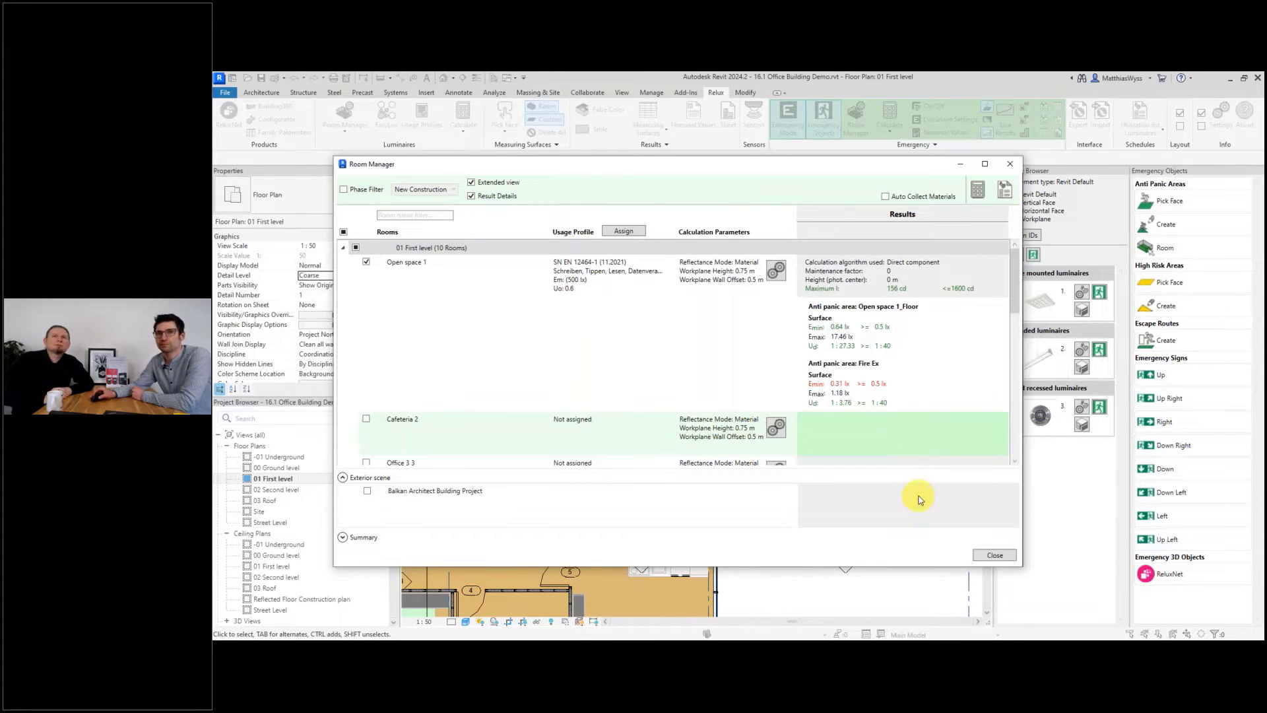
left_click(997, 556)
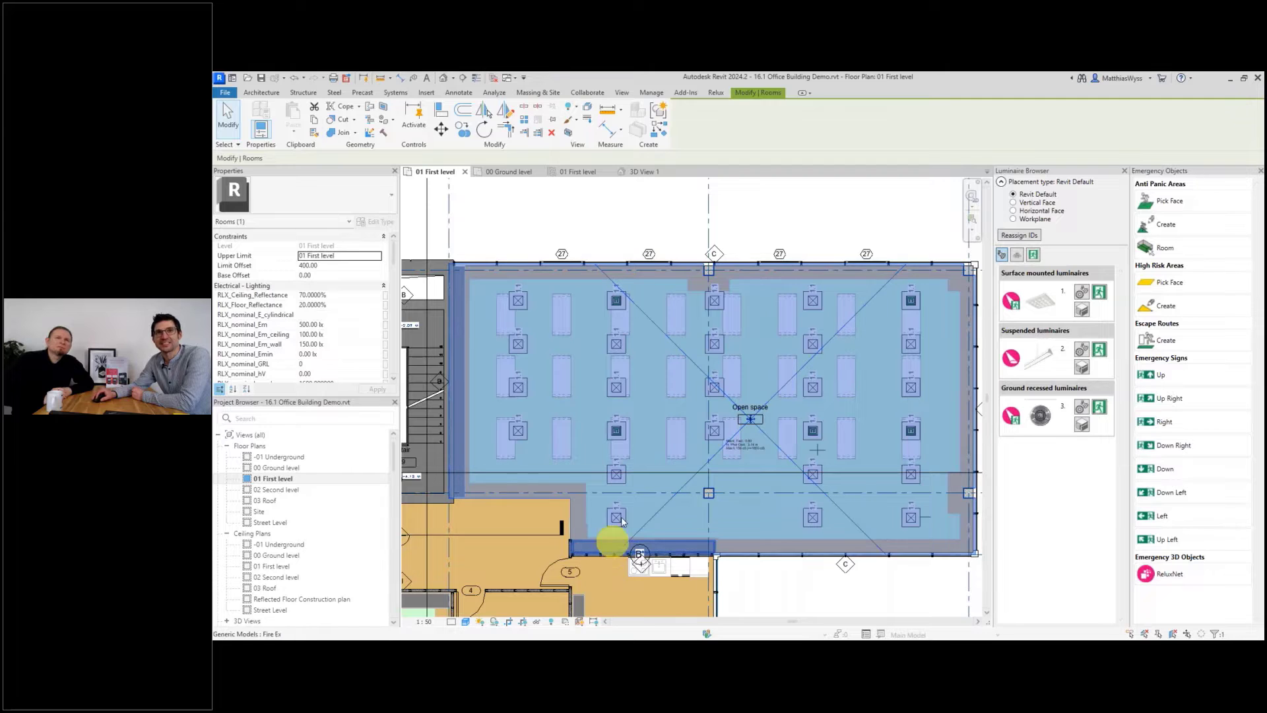
Toggle the emergency function of the open-space luminaire in the lower row near the entrance.
left_click(720, 93)
left_click(942, 108)
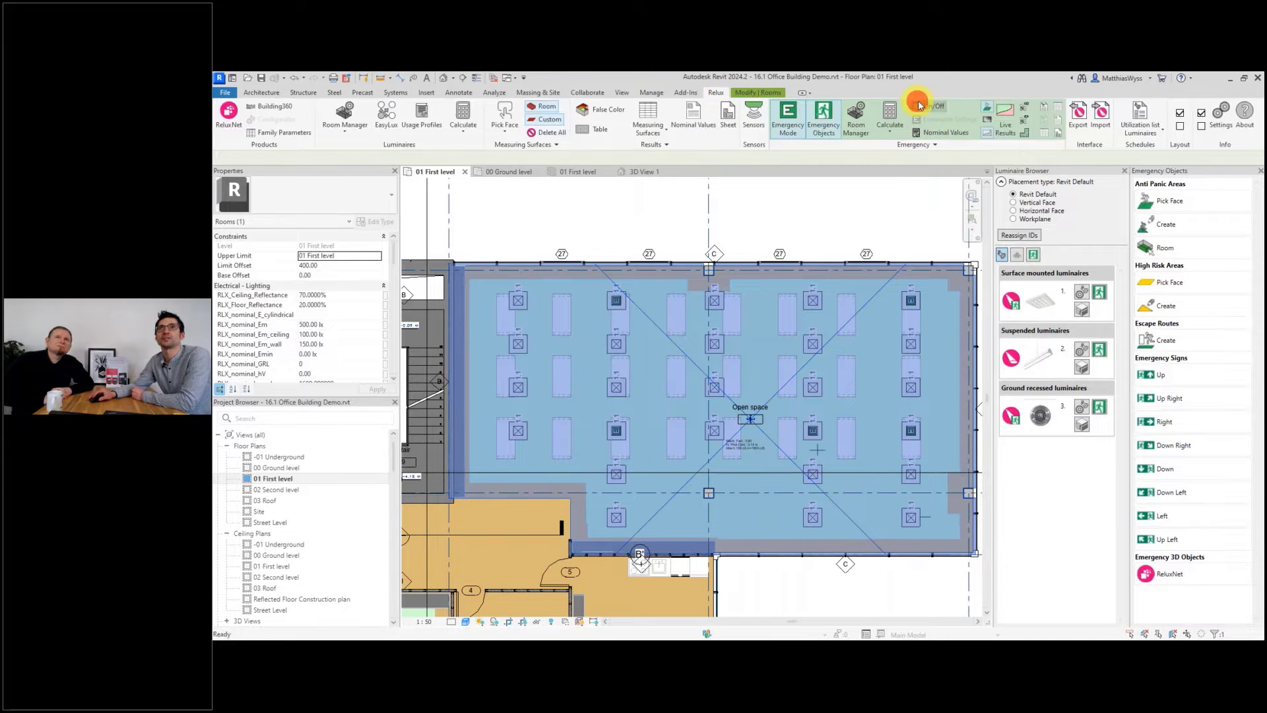
left_click(617, 517)
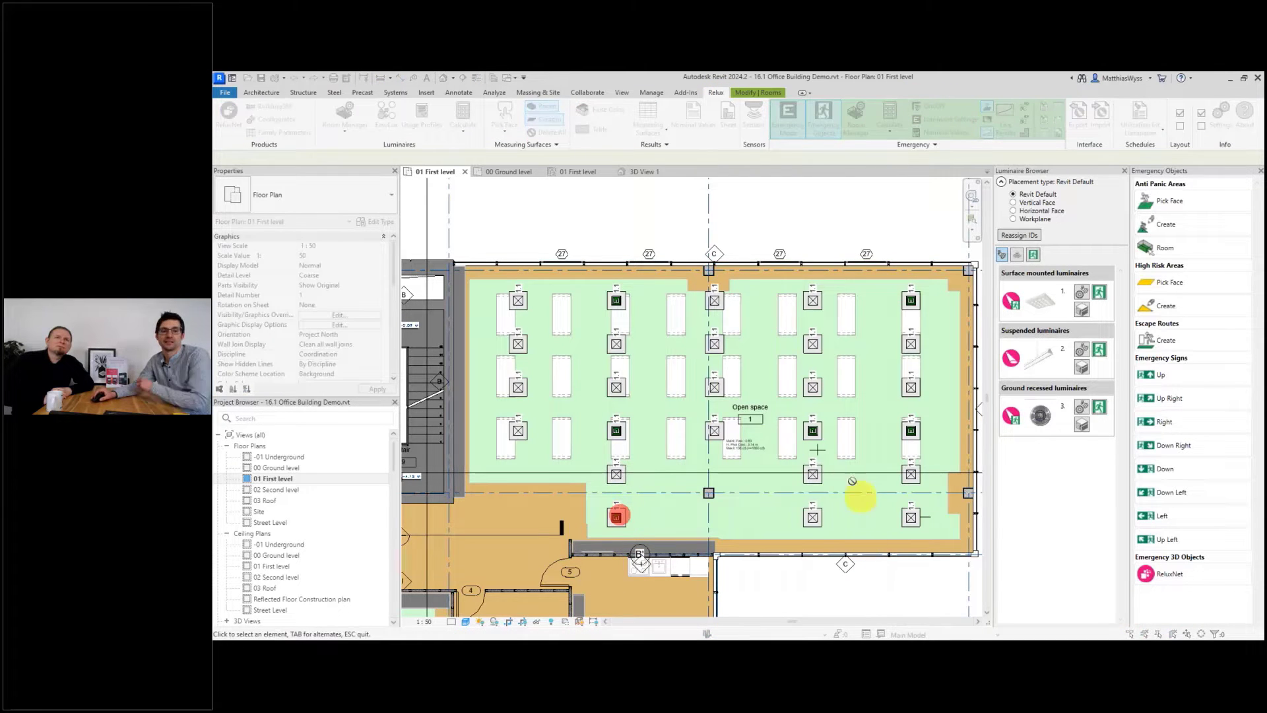
key("Escape")
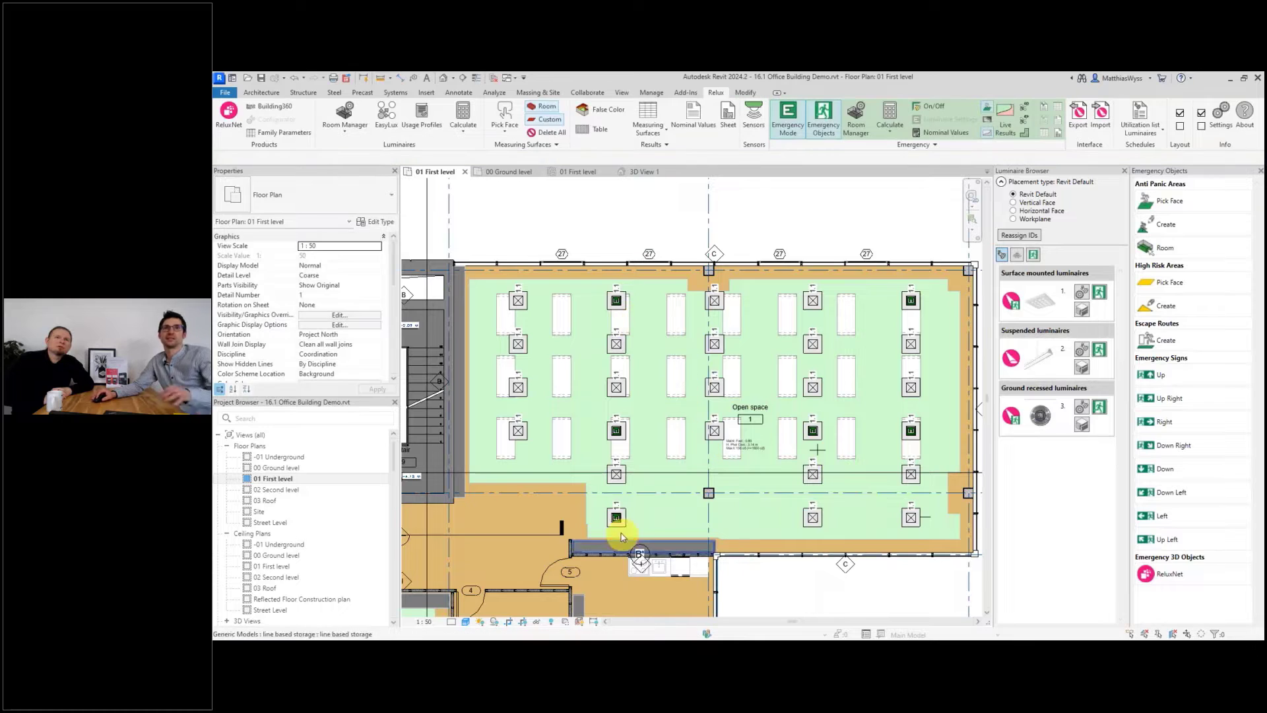
Select Open space 1 in the Room Manager and recalculate its emergency results.
left_click(857, 114)
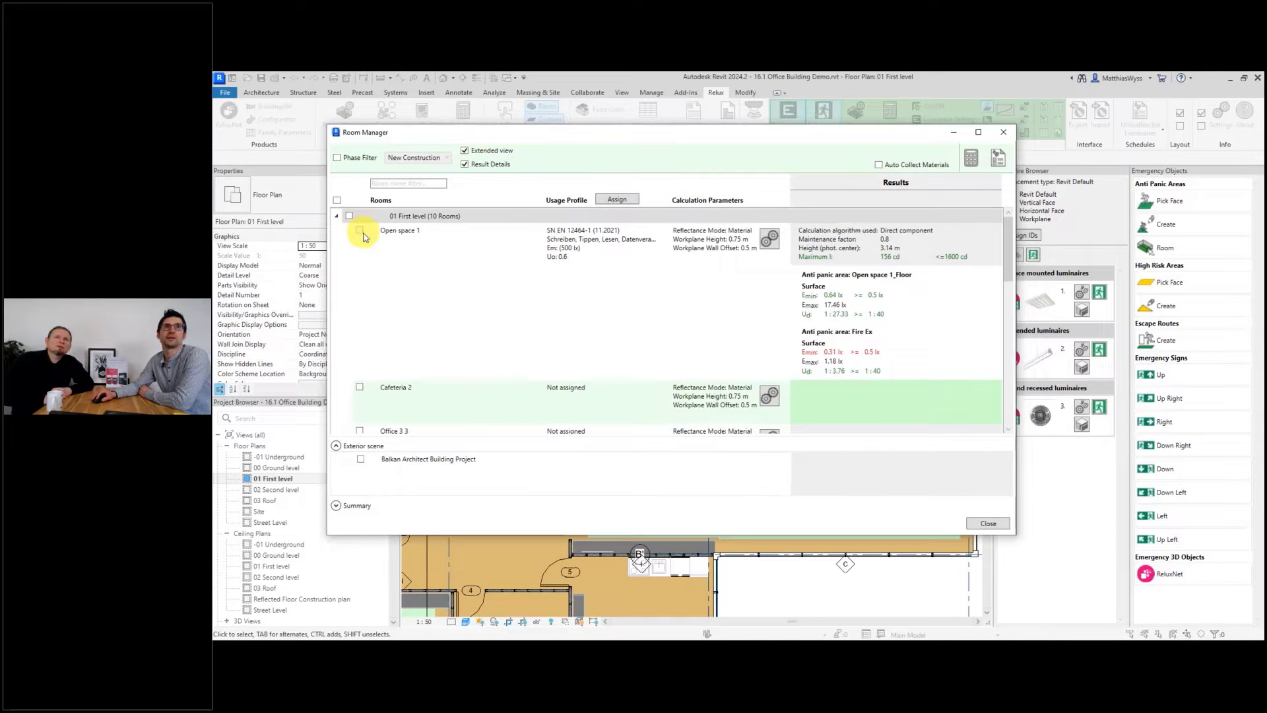
left_click(360, 230)
left_click(969, 157)
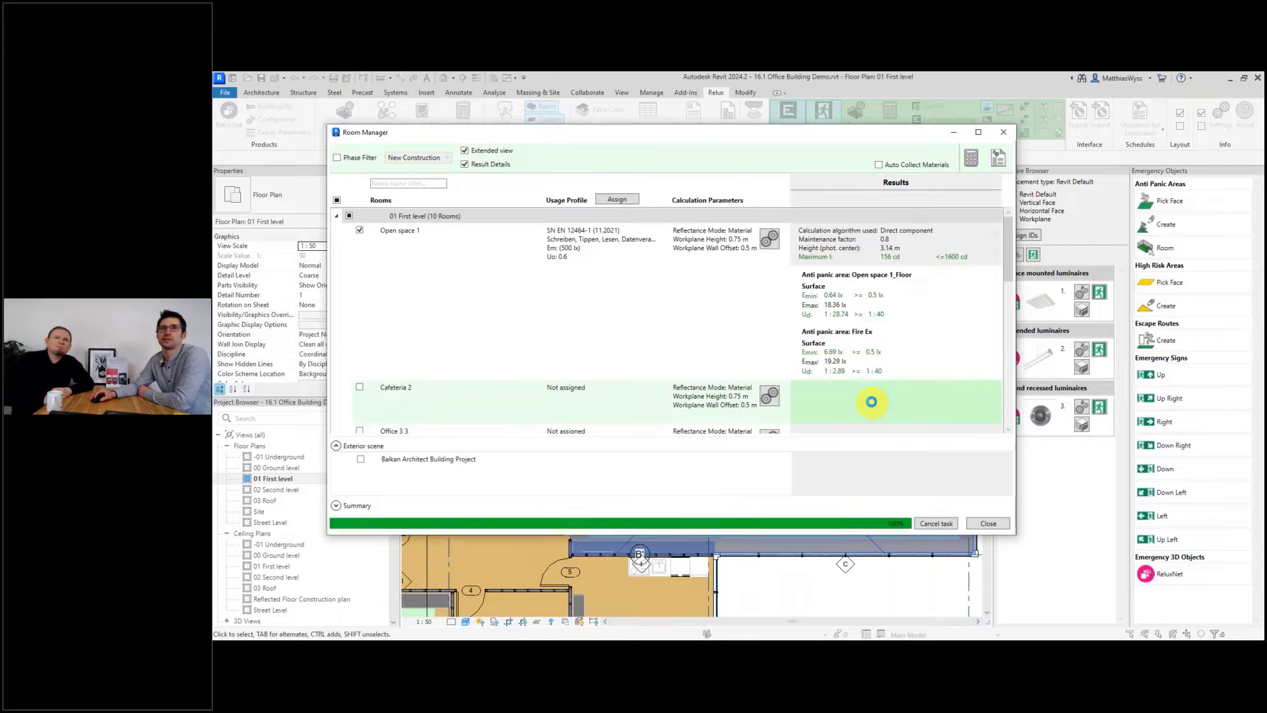
left_click(806, 362)
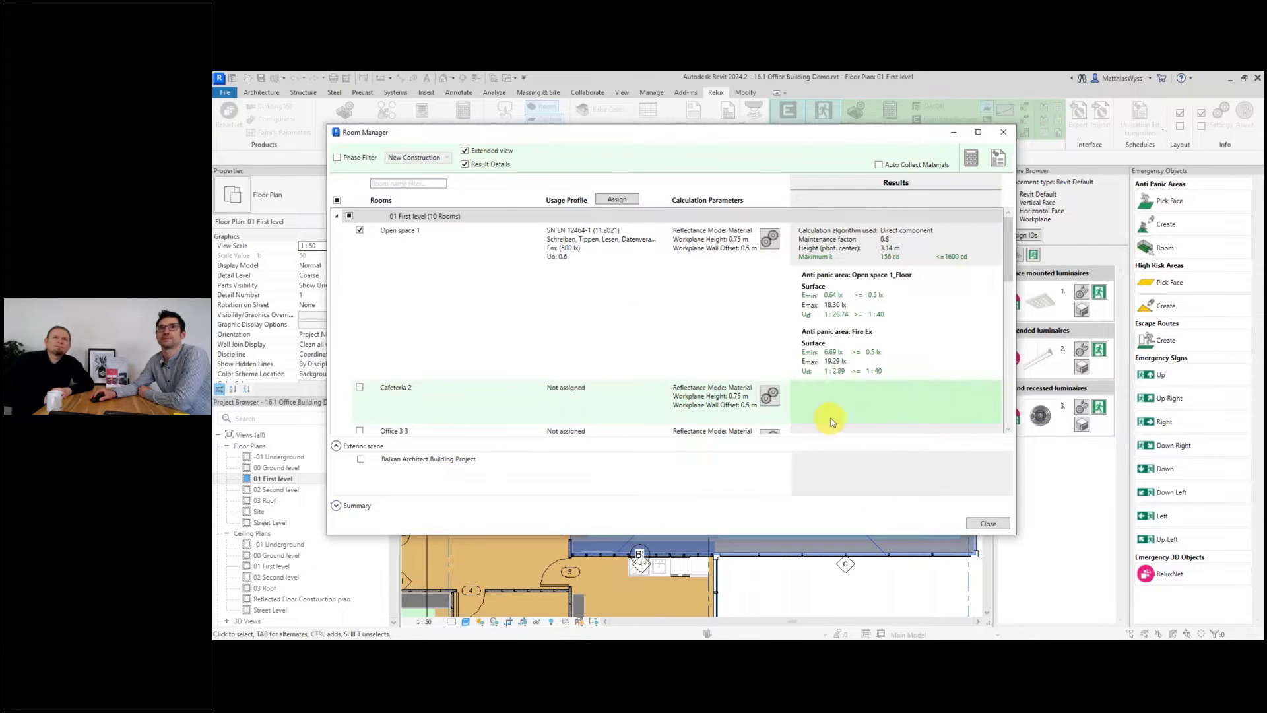
left_click(986, 524)
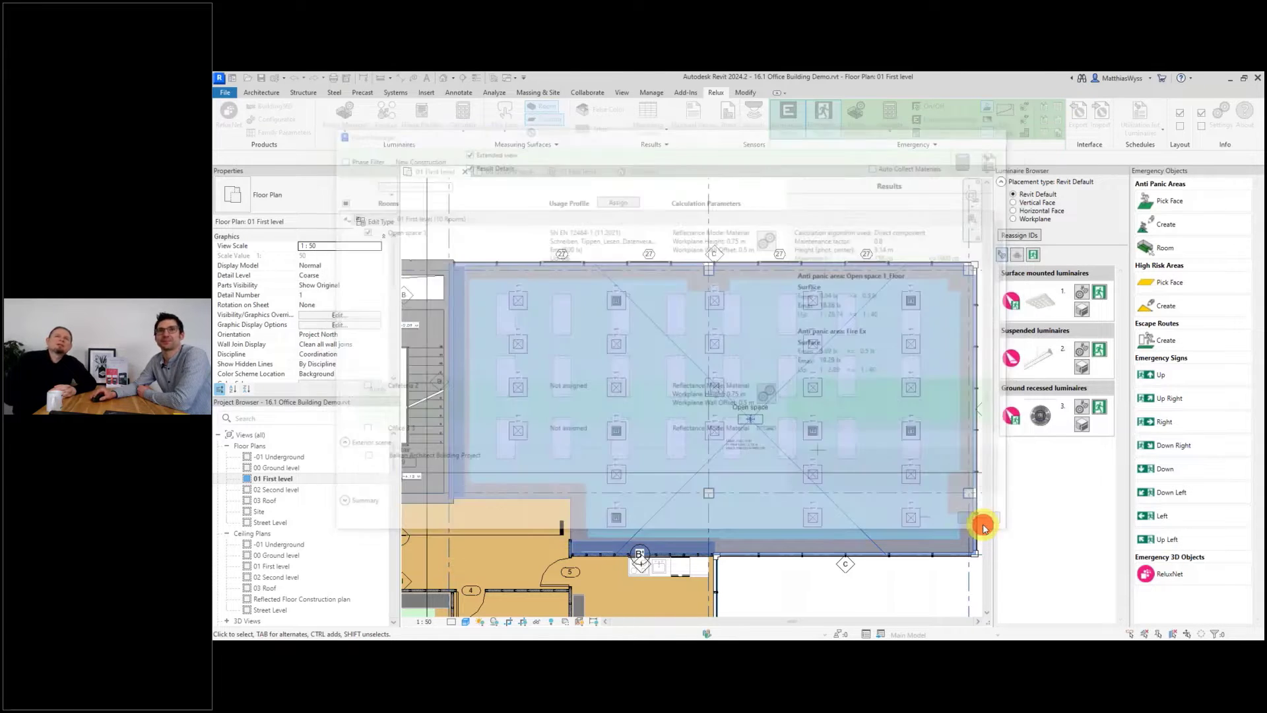
scroll(809, 496, "down", 5)
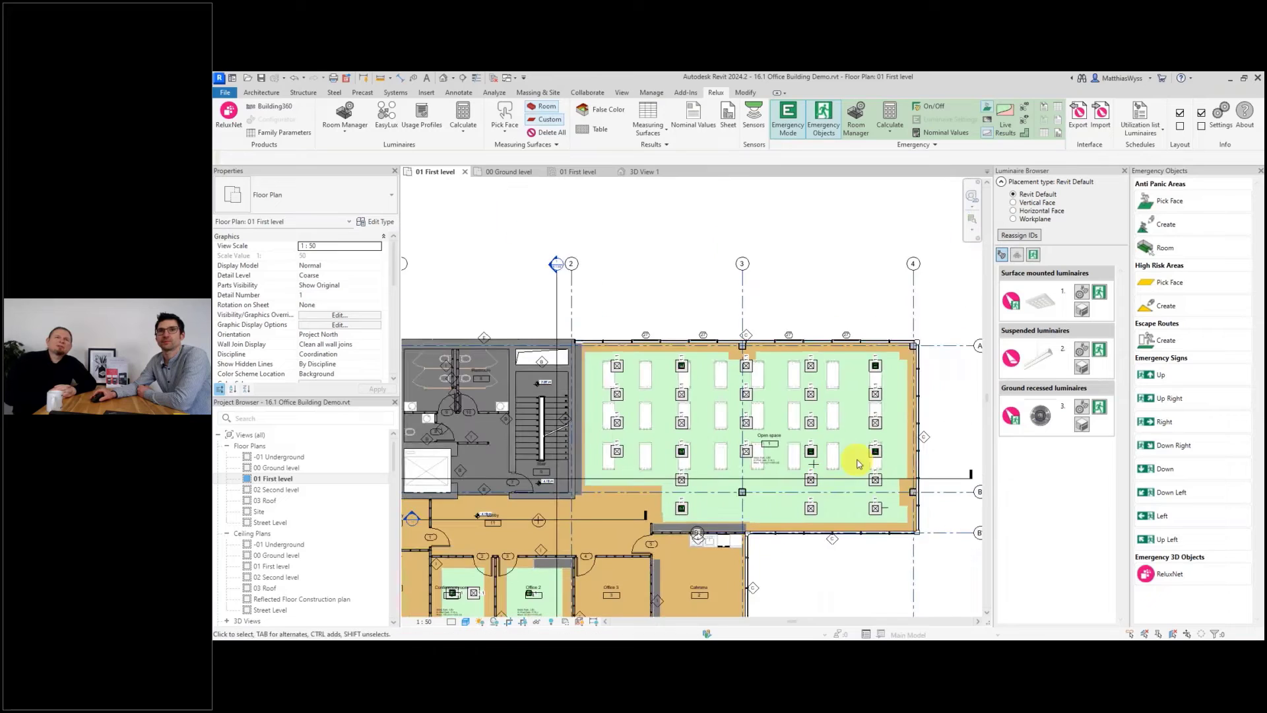
scroll(695, 506, "up", 4)
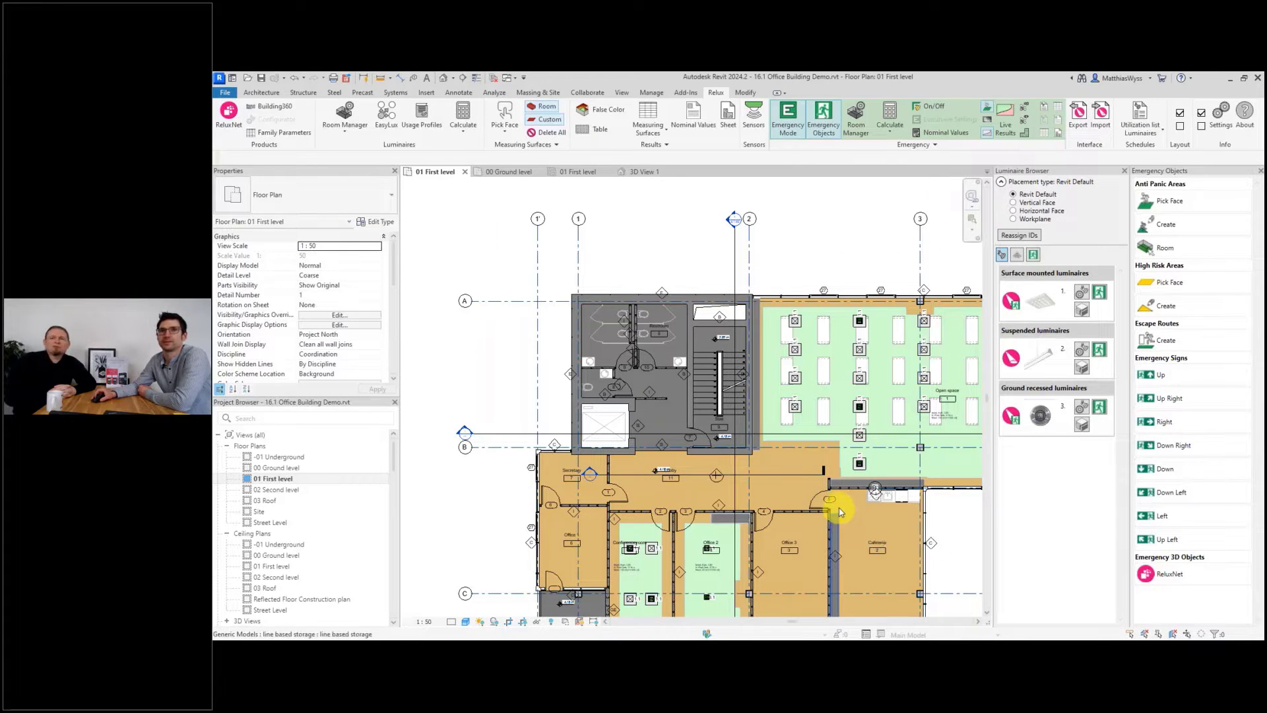
scroll(840, 513, "up", 3)
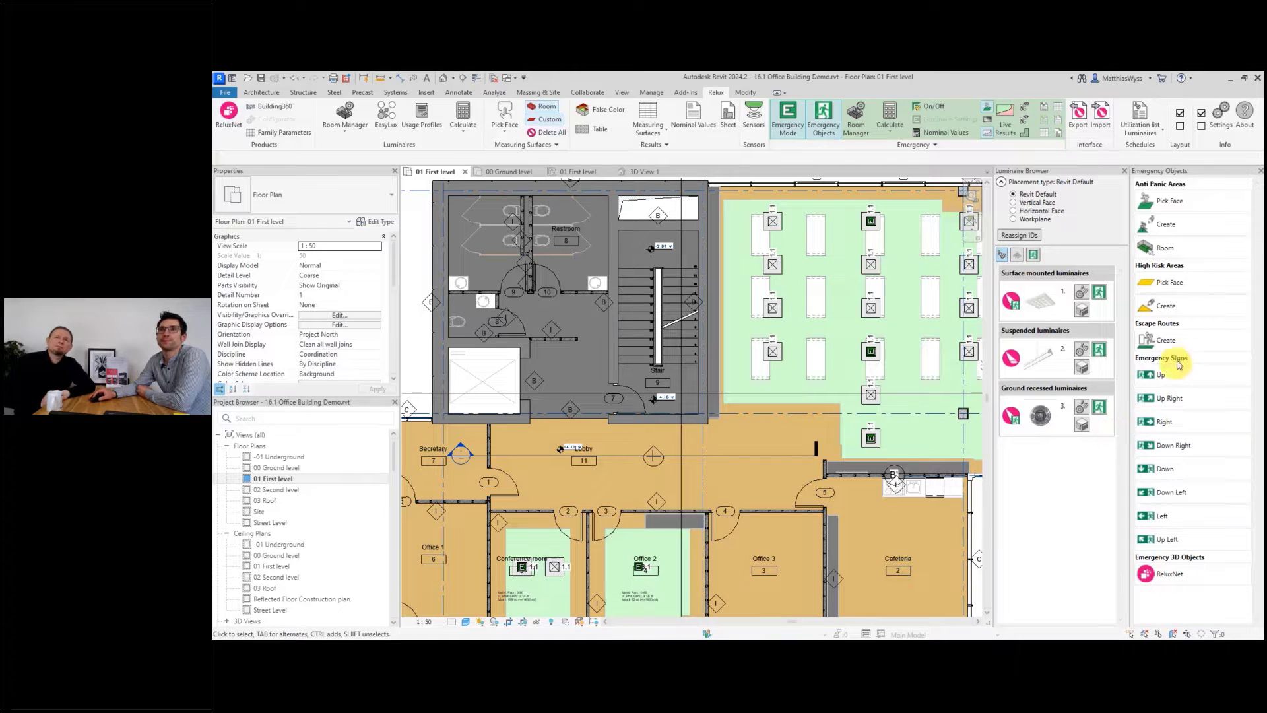
Create an escape route running from the cafeteria door area through the lobby to the stair.
left_click(1168, 342)
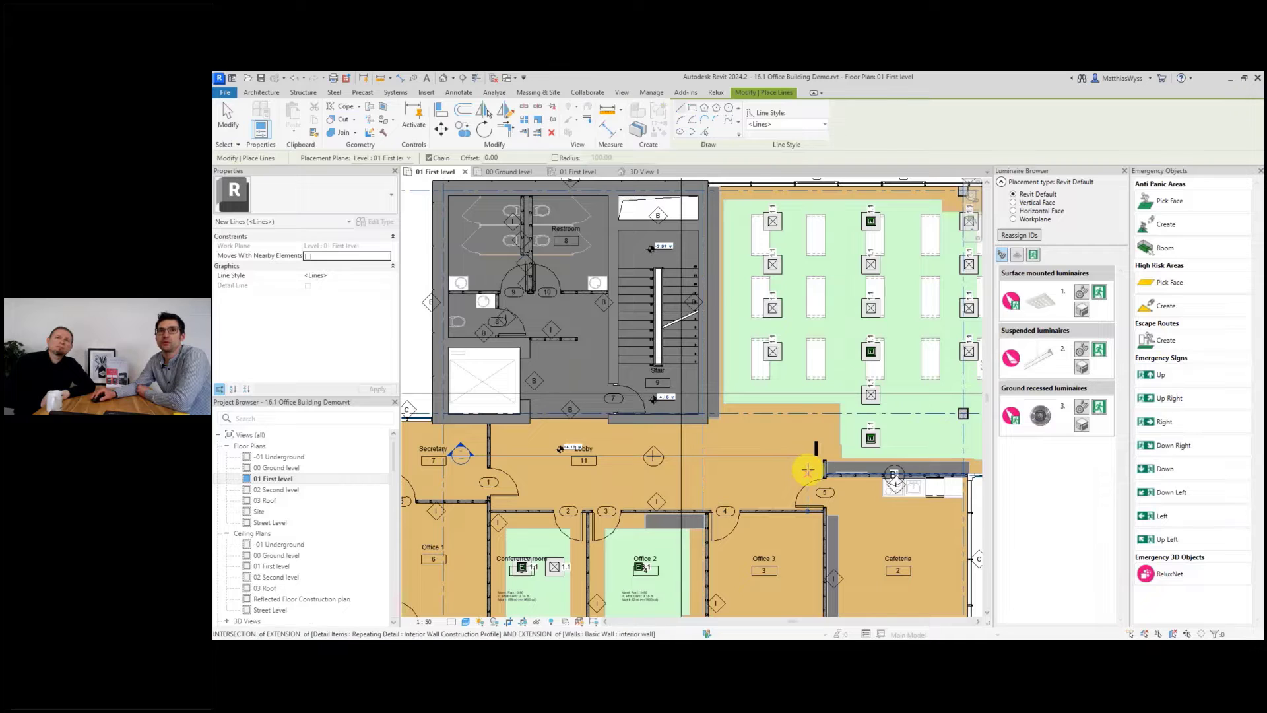
left_click(808, 470)
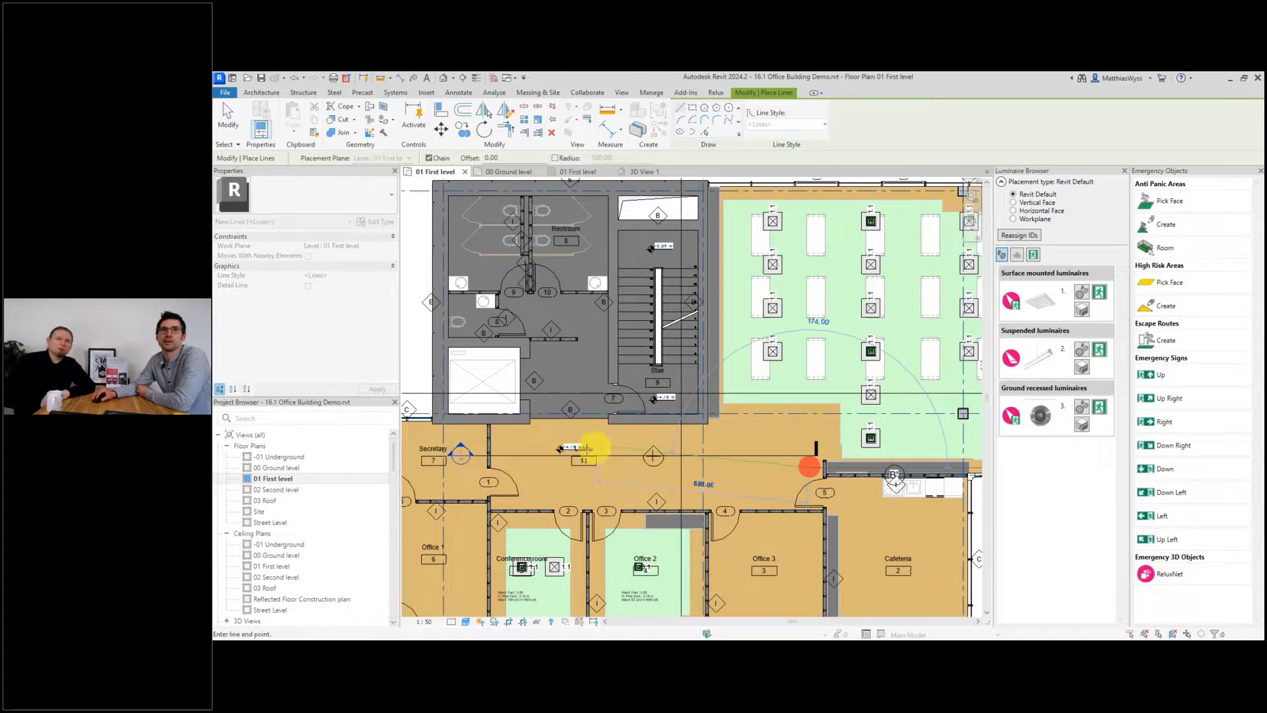
left_click(566, 469)
left_click(566, 395)
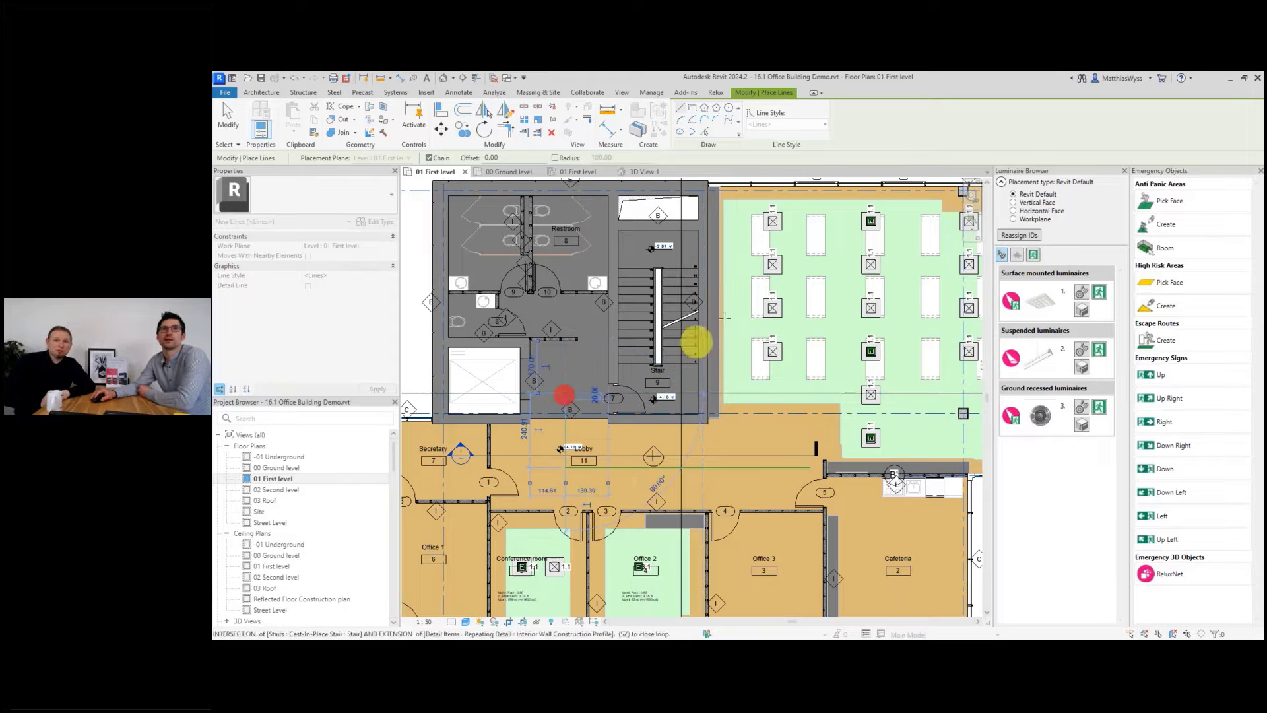
key("Escape")
key("Escape")
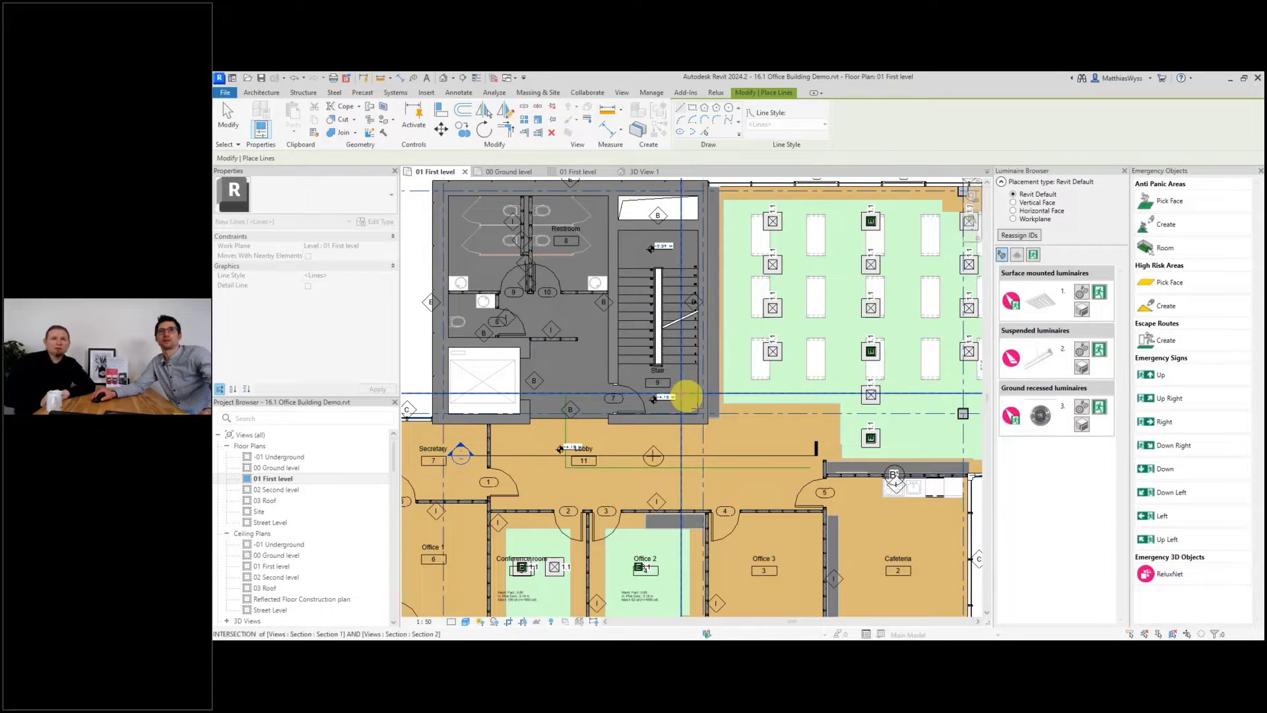
Inspect the rooms, storage and model group around the lobby, and compare with the 01 First level ceiling plan.
left_click(832, 532)
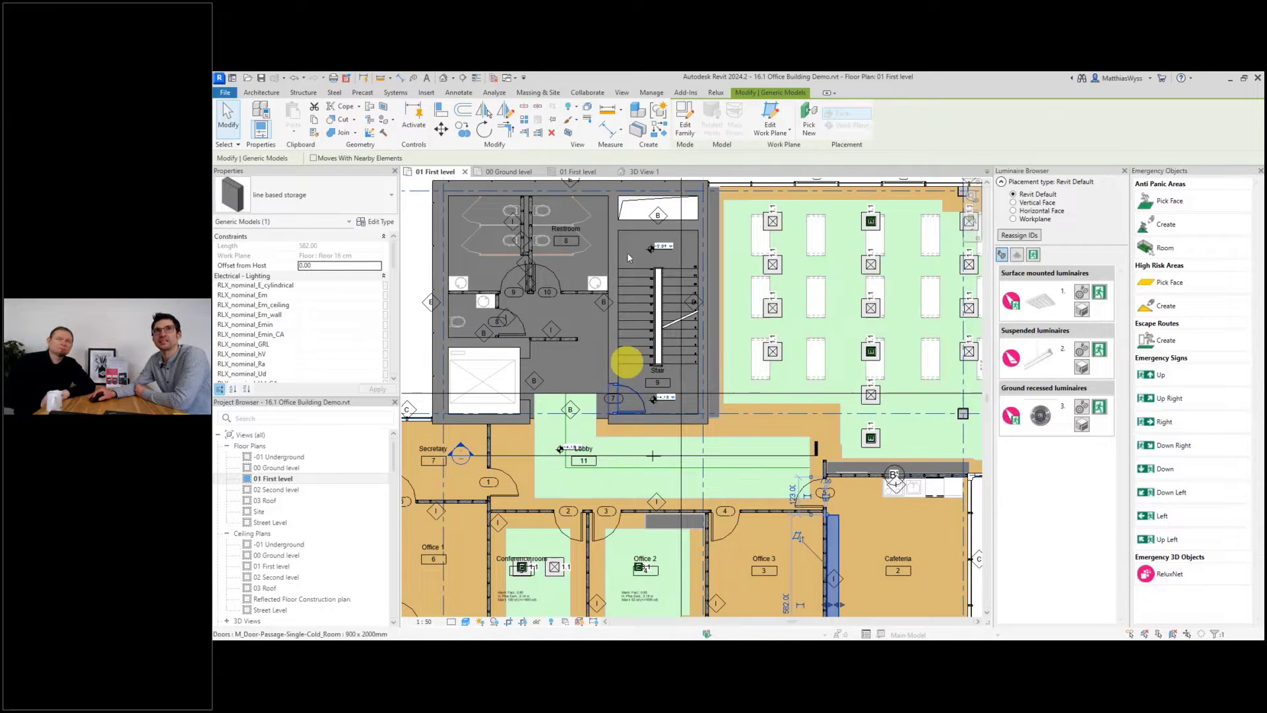
left_click(716, 93)
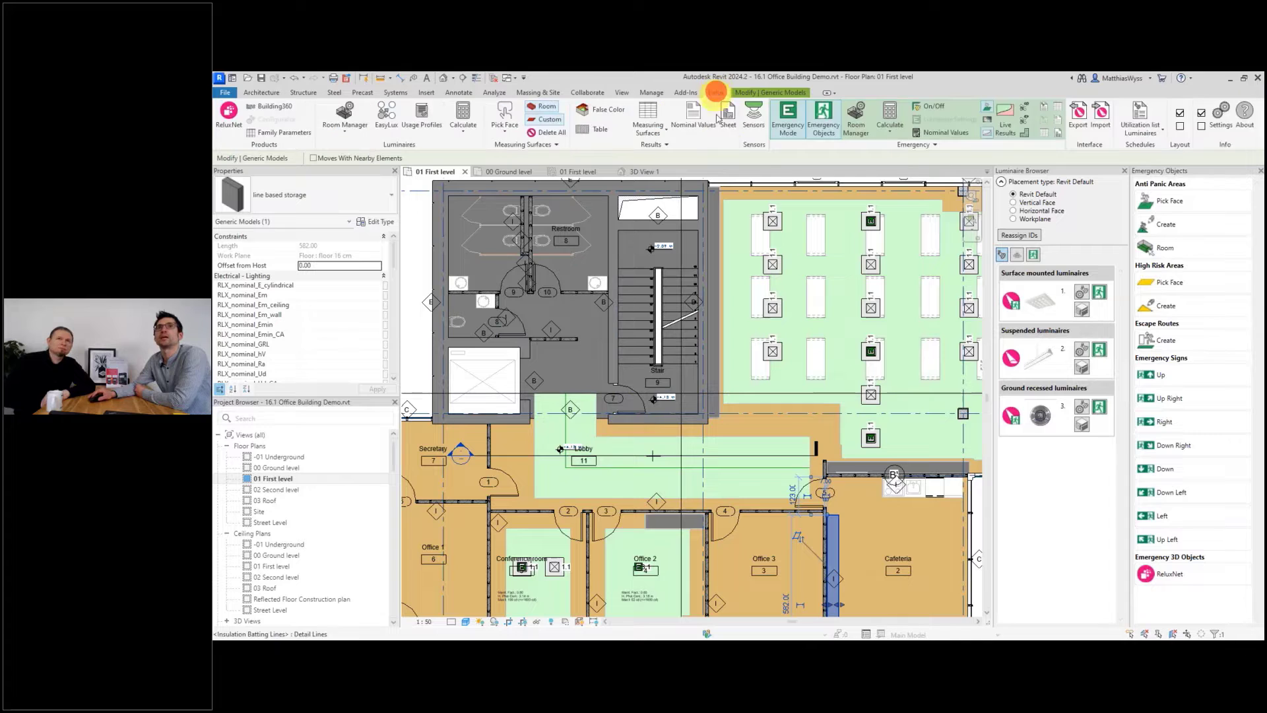
left_click(911, 145)
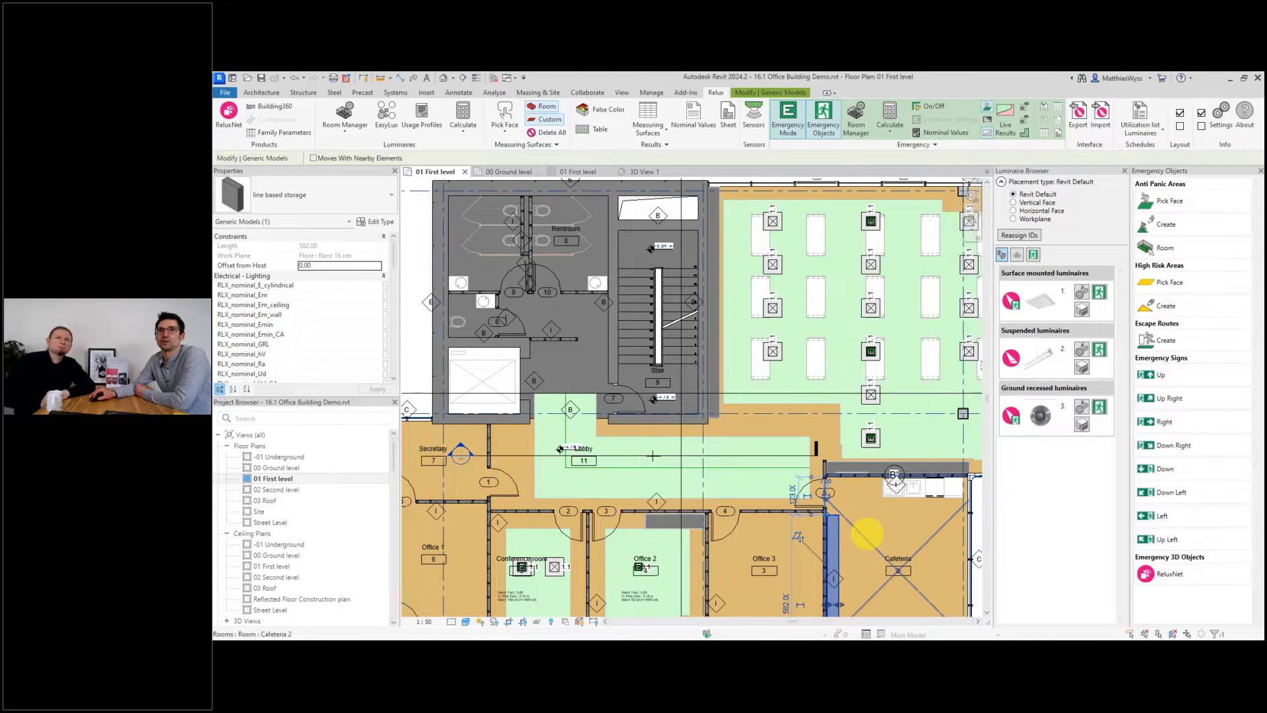
left_click(867, 535)
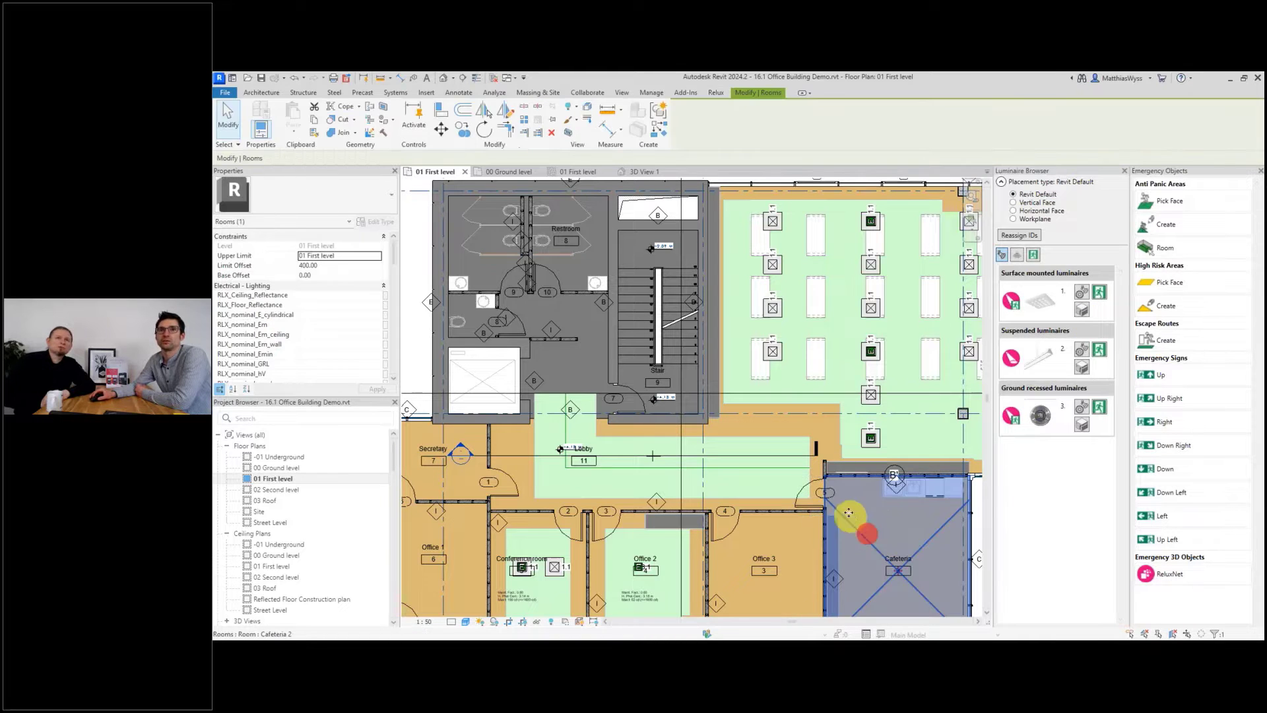
left_click(829, 431)
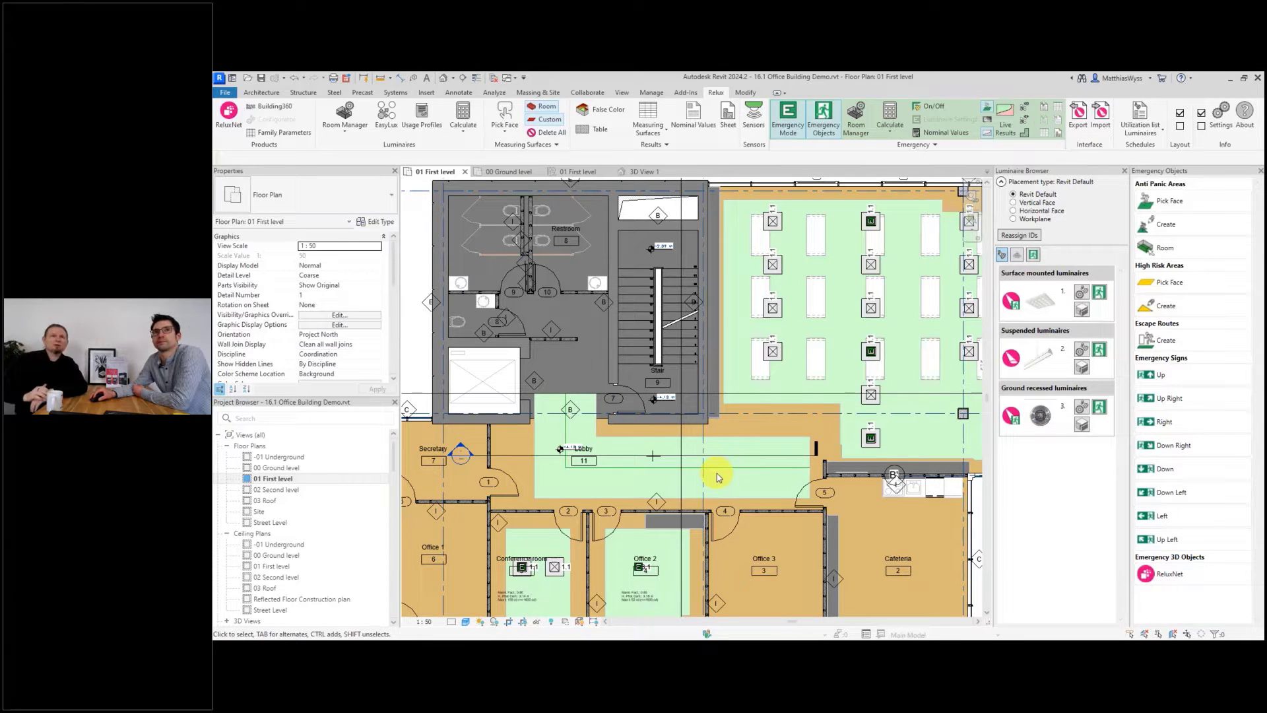
left_click(765, 434)
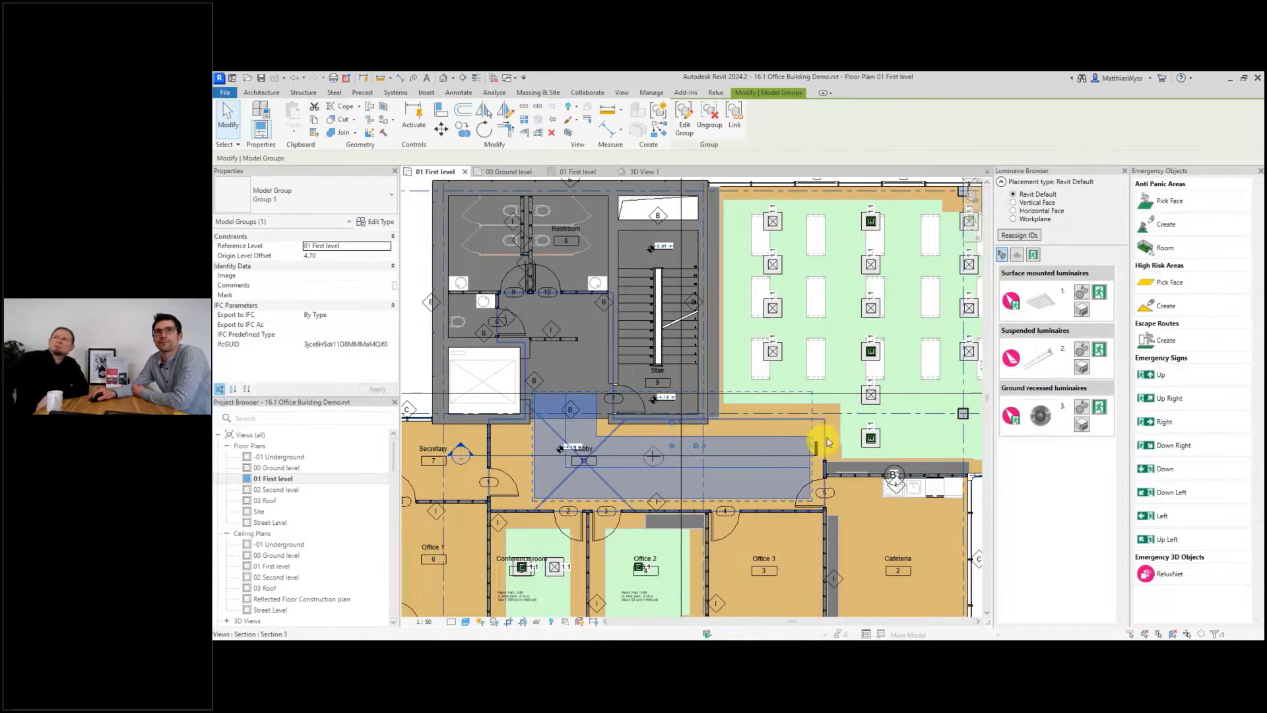
left_click(833, 429)
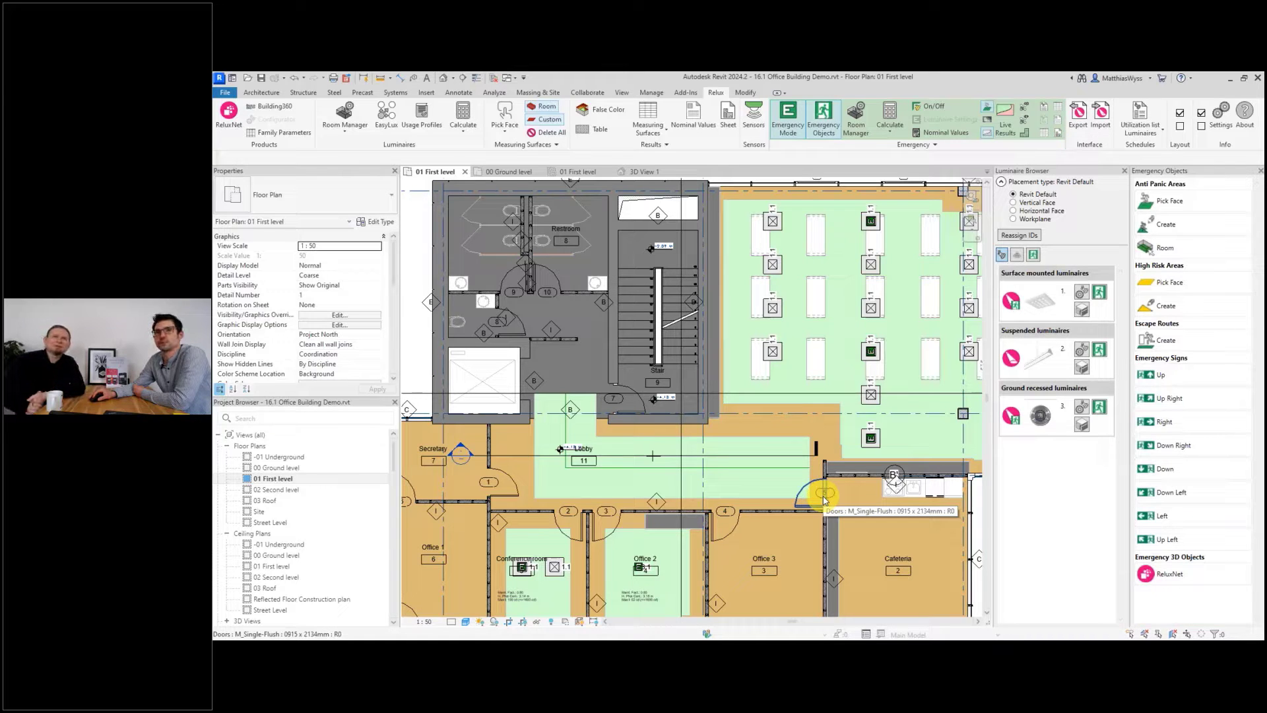
left_click(777, 440)
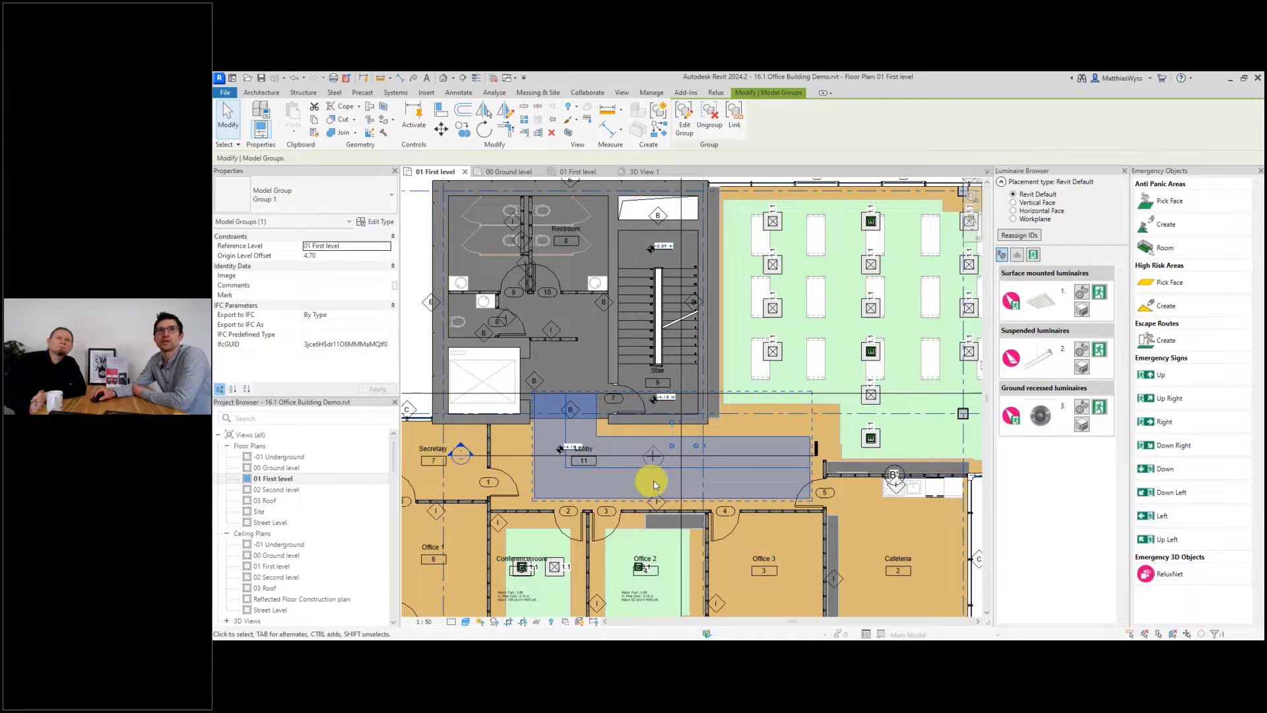
double_click(274, 566)
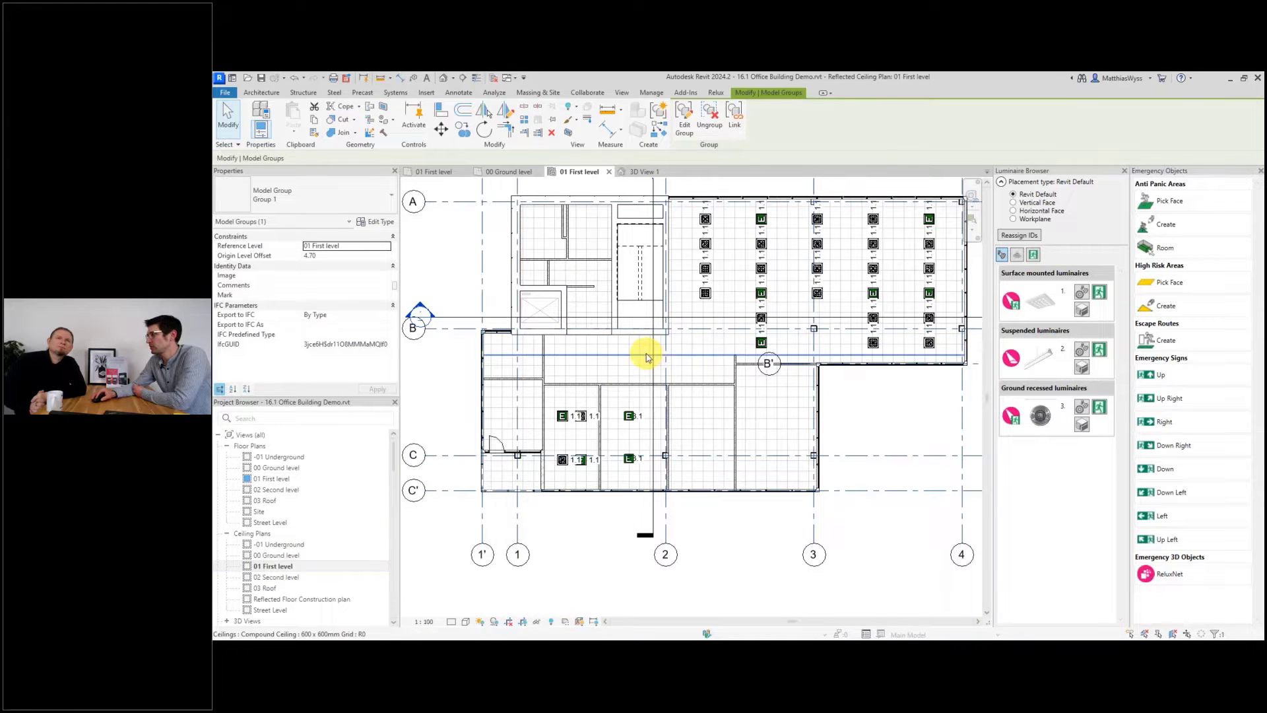
double_click(273, 478)
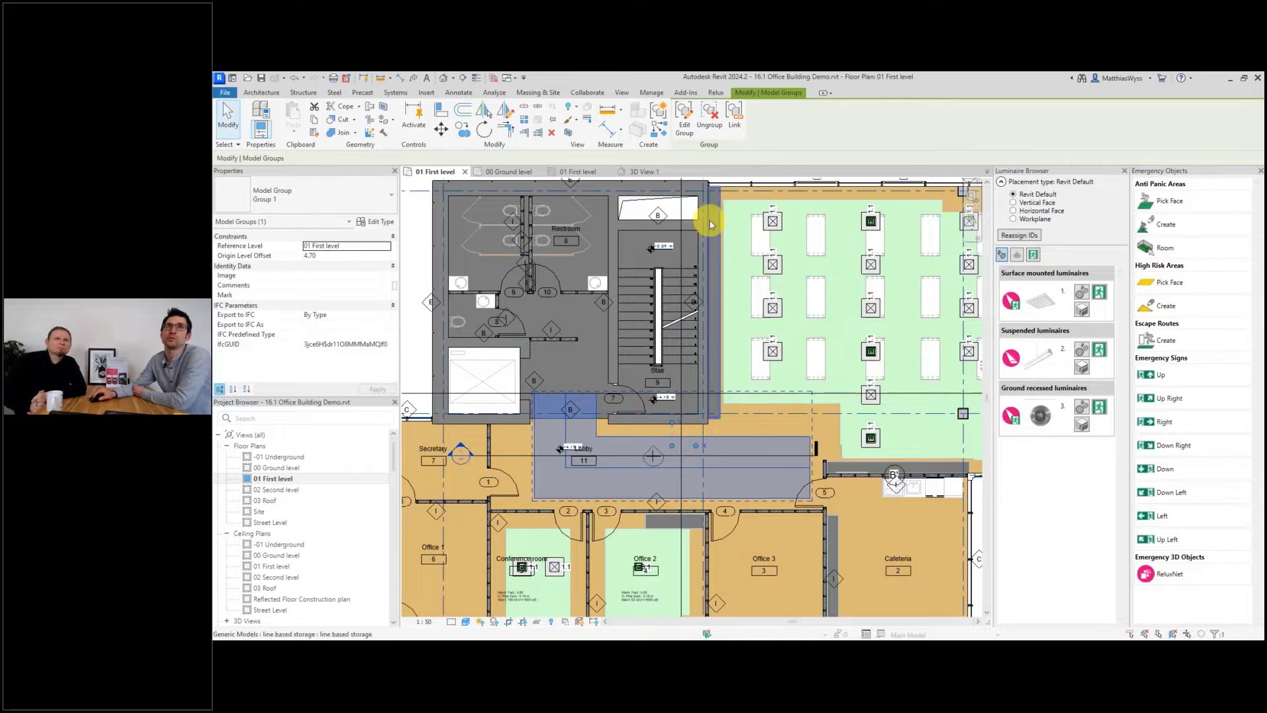
Autoplace 3F Diagon P Soft UGR emergency luminaires in Lobby 11 with ceiling mounting and minimum illuminance 1.00 lx.
left_click(719, 96)
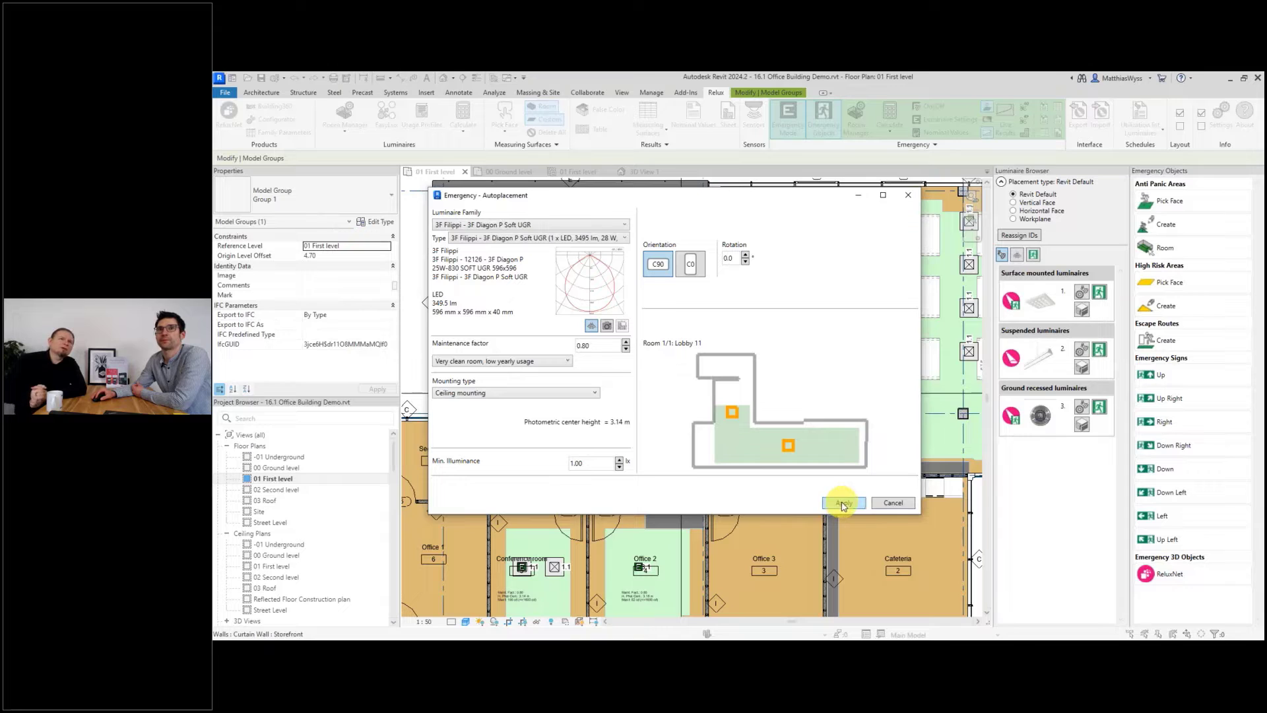
double_click(569, 462)
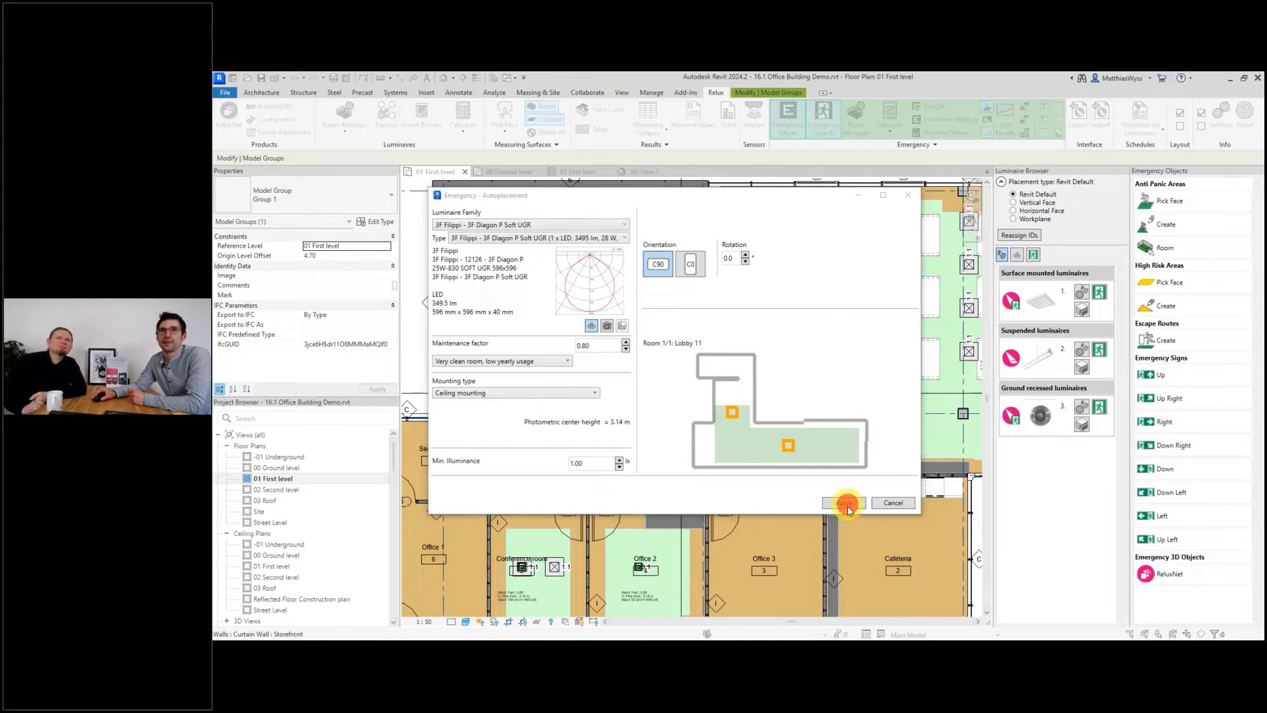
left_click(845, 503)
left_click(809, 362)
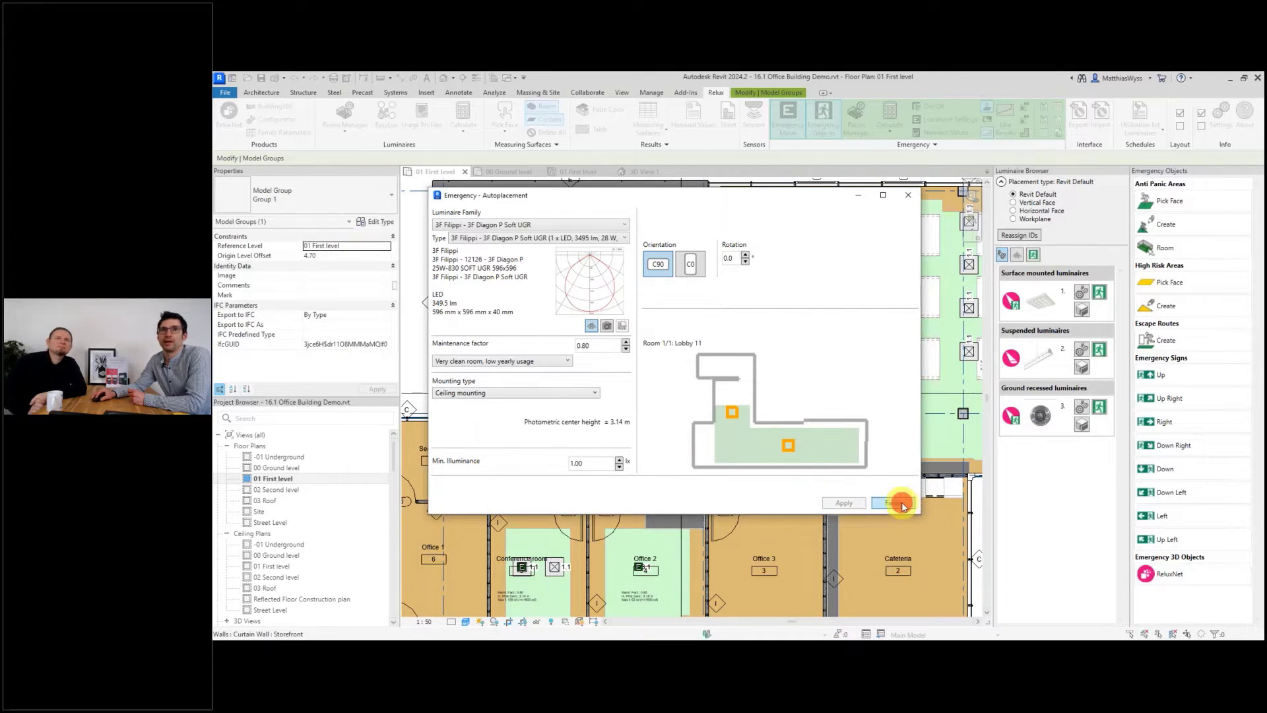
left_click(901, 504)
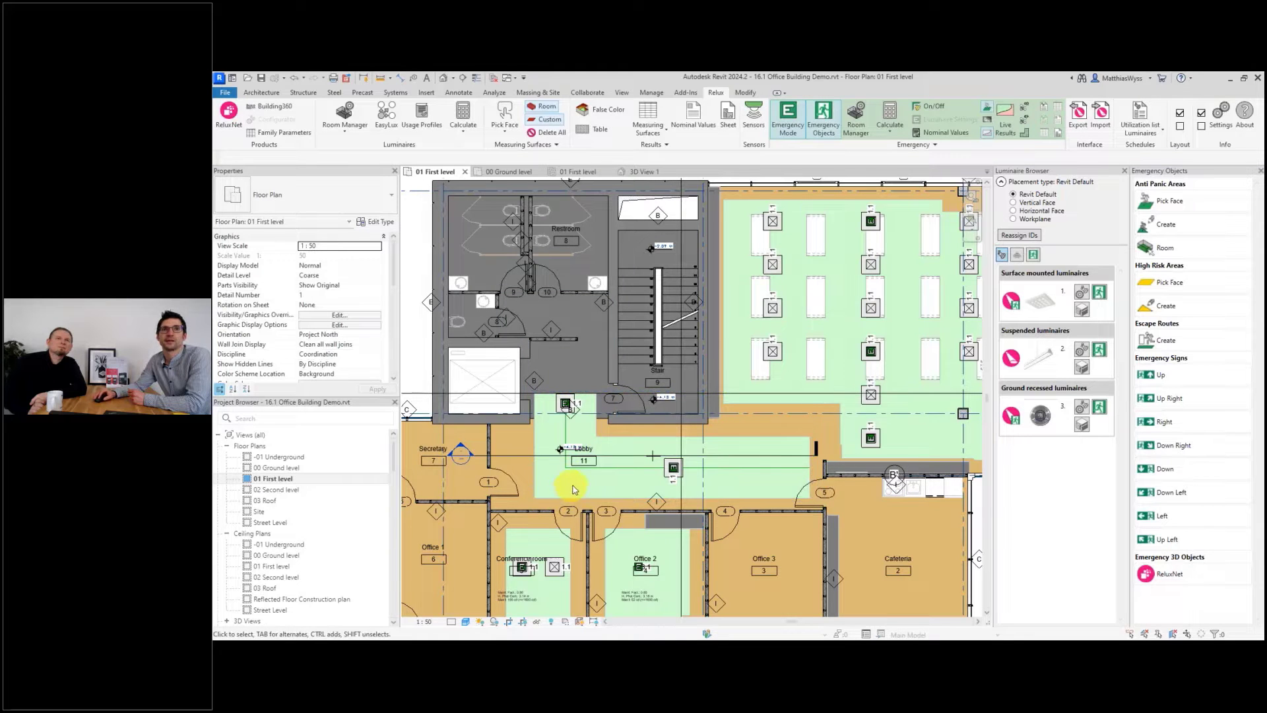
Open the Room Manager and review the escape route results for Lobby 11.
left_click(861, 119)
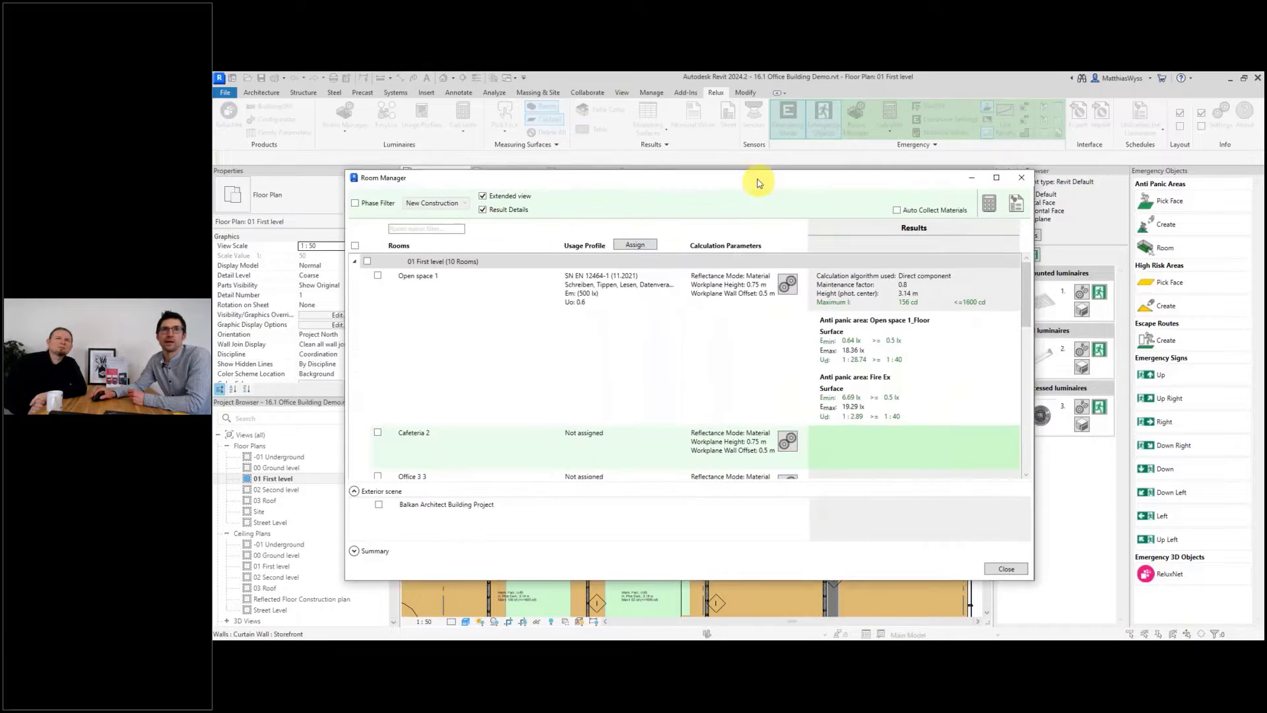
scroll(528, 297, "down", 5)
scroll(718, 410, "down", 8)
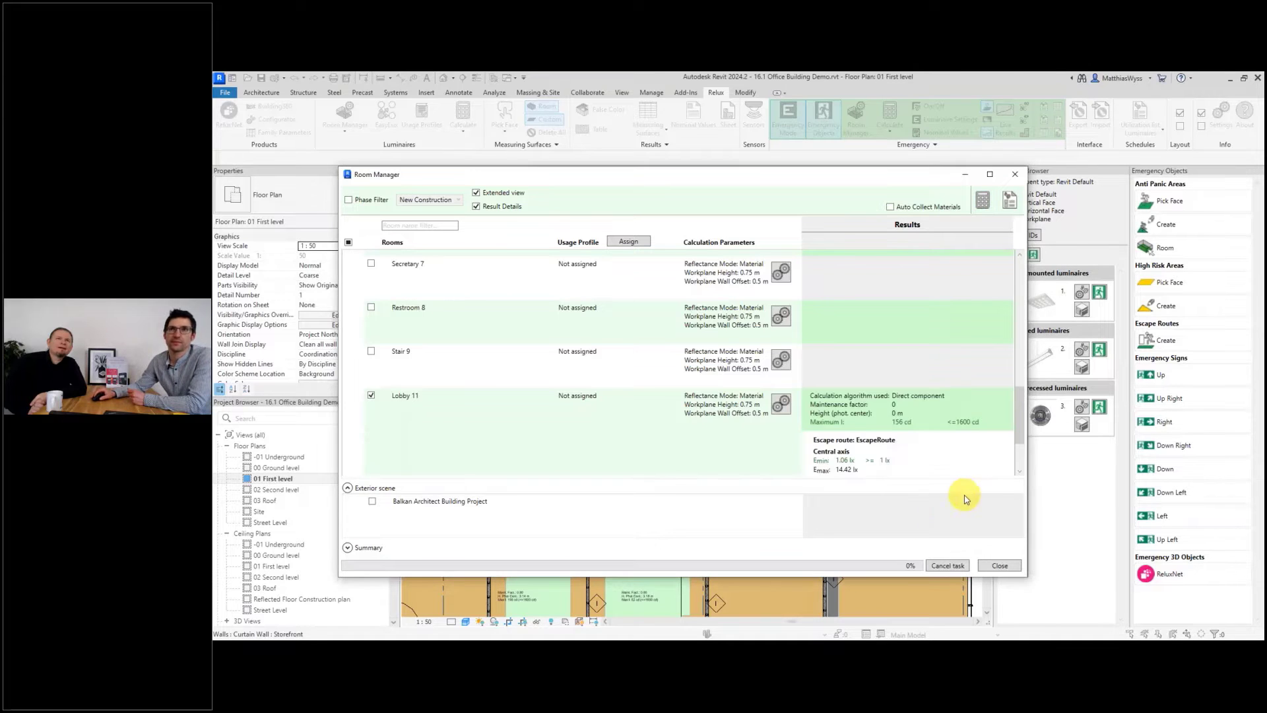
left_click(804, 362)
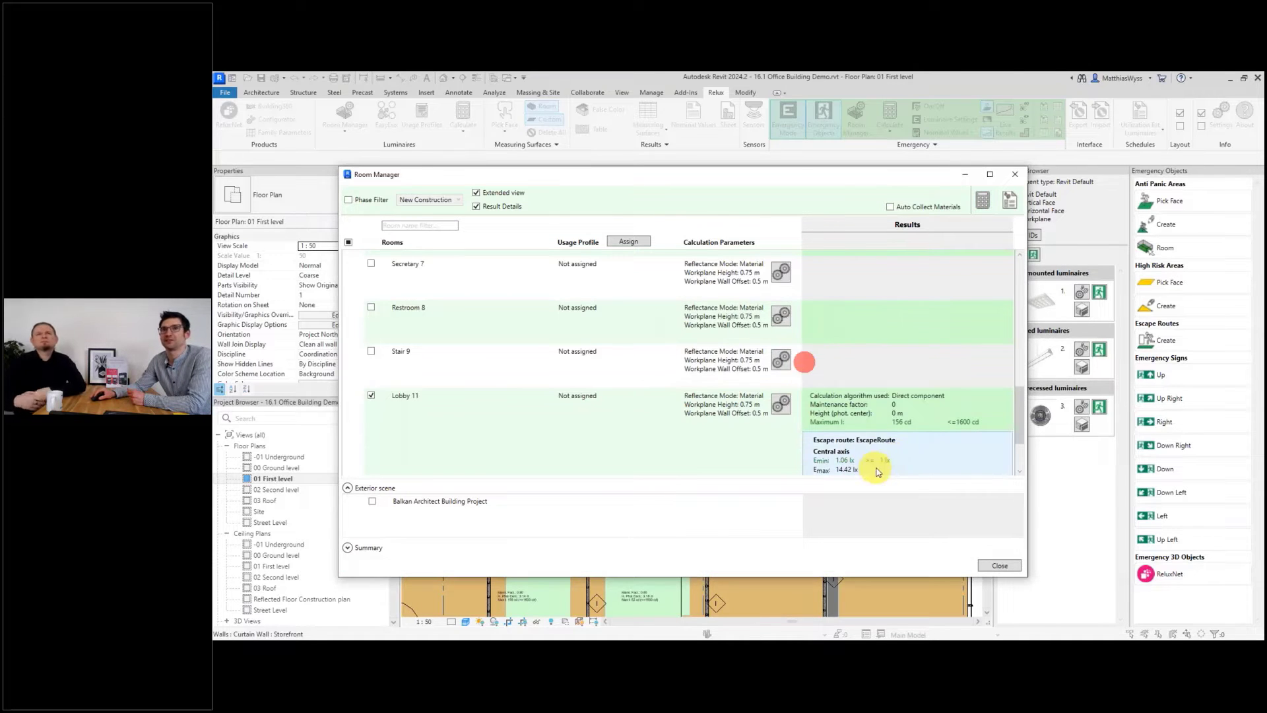
scroll(913, 457, "down", 3)
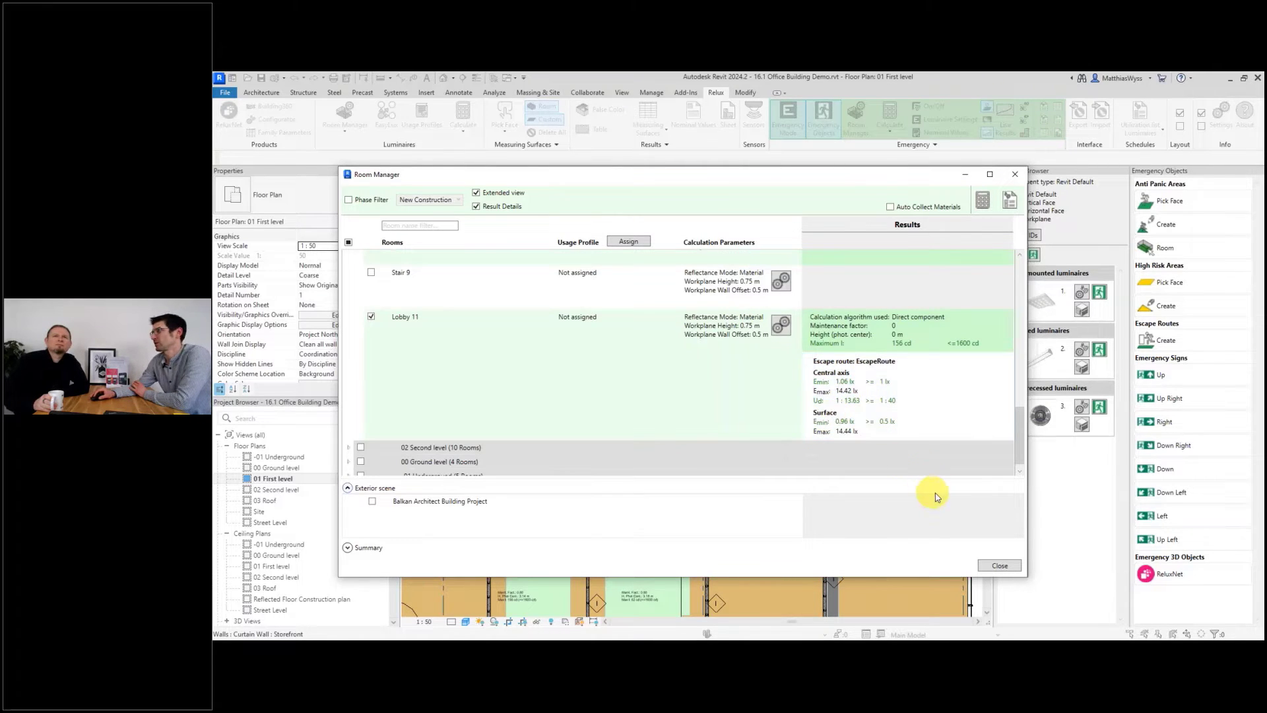
left_click(1007, 570)
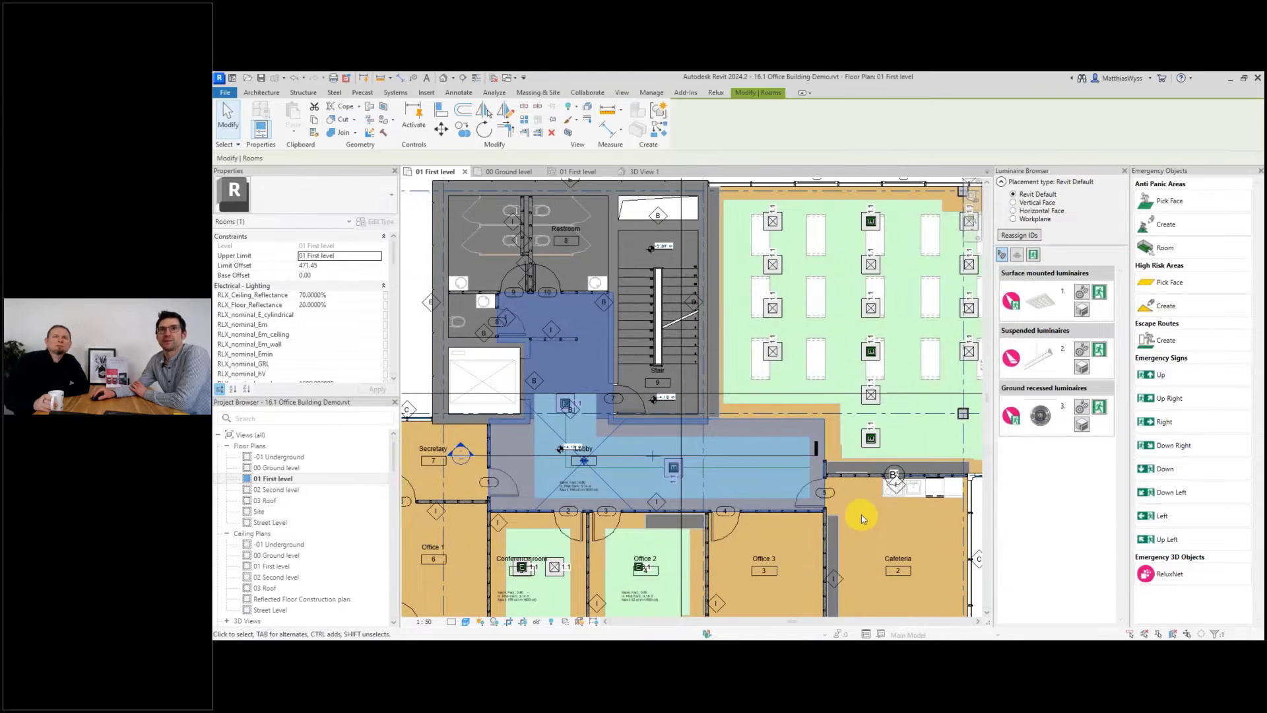
Open an open-space luminaire's emergency configuration and examine the emergency sign options before cancelling.
left_click(863, 520)
scroll(749, 453, "down", 4)
scroll(638, 414, "down", 2)
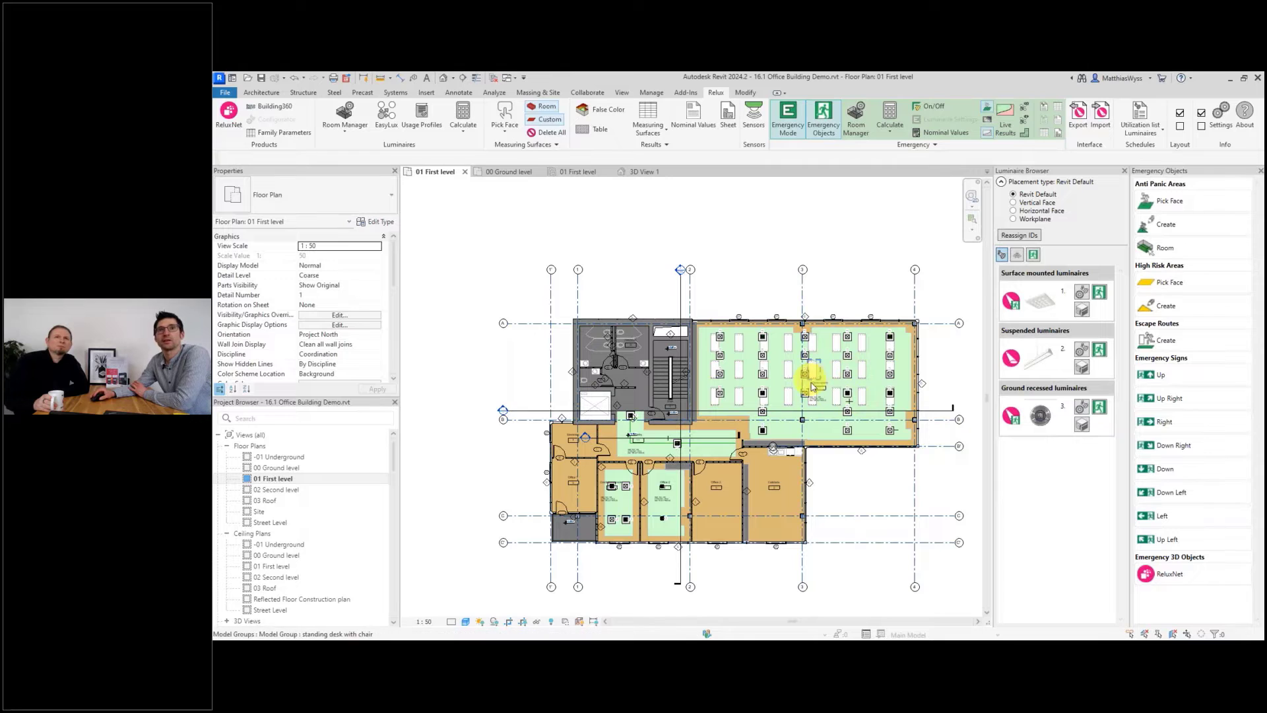
scroll(924, 366, "up", 3)
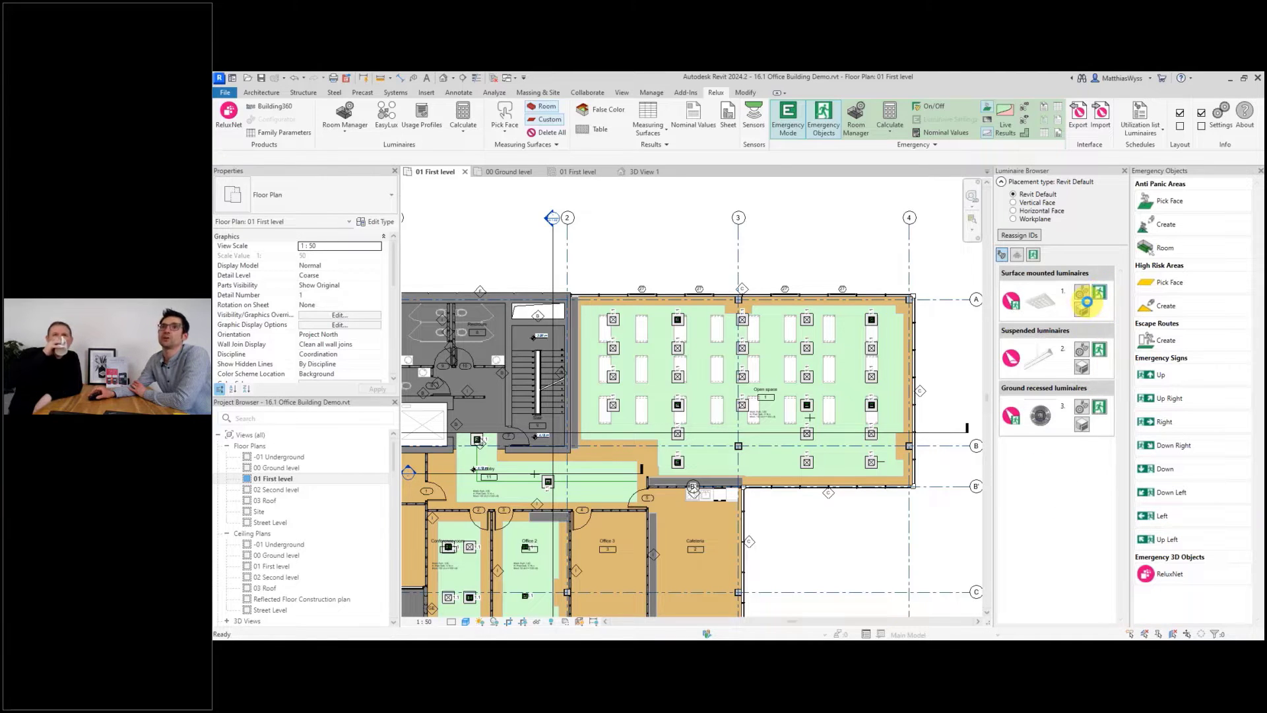
left_click(1030, 358)
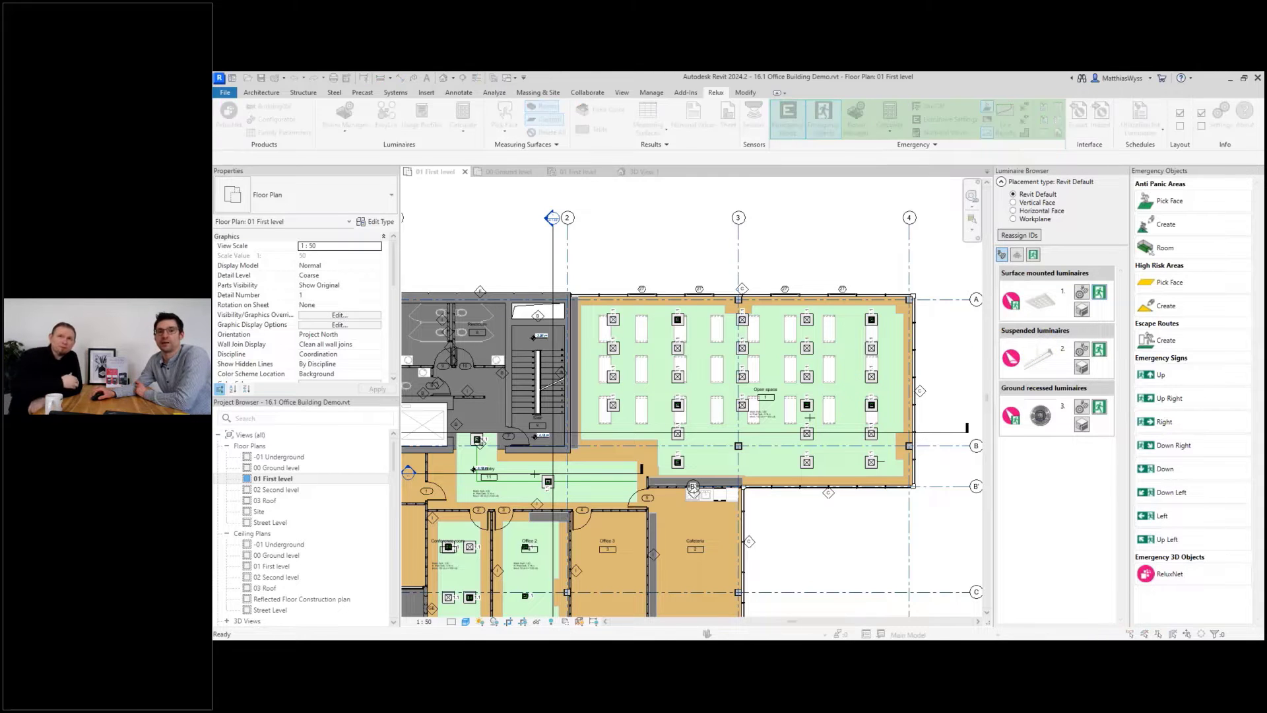
left_click(665, 429)
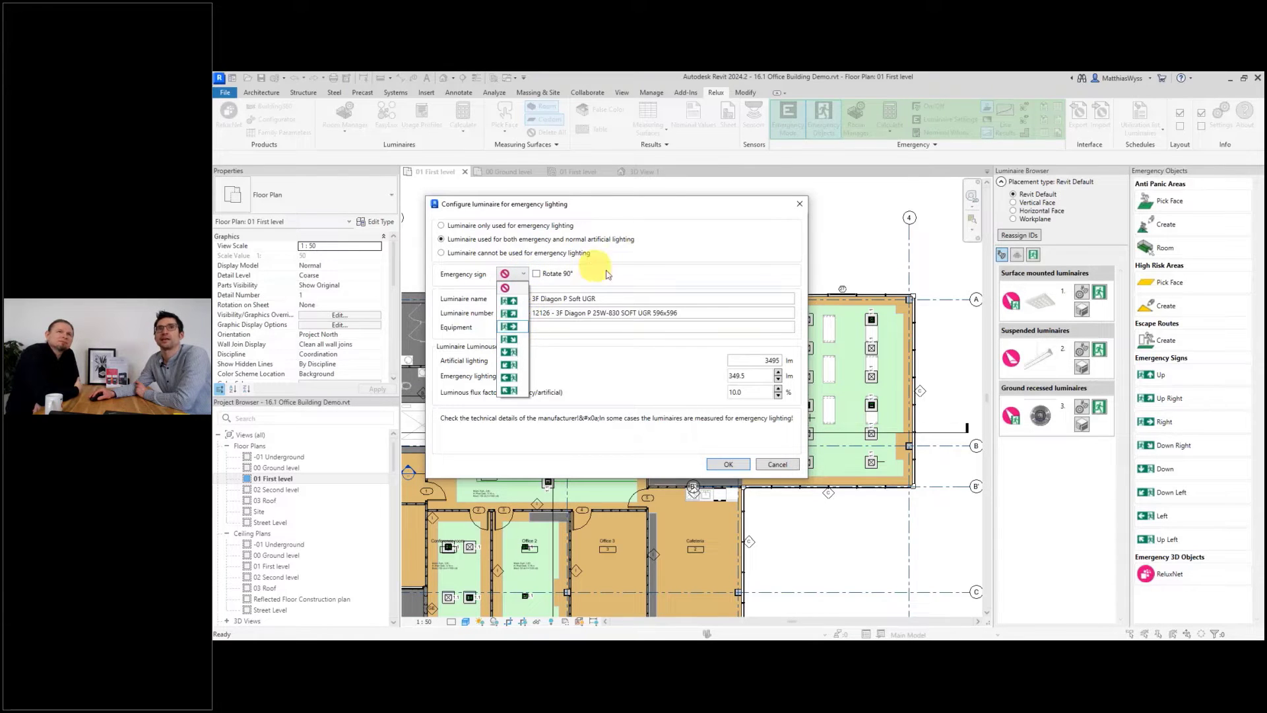
left_click(662, 272)
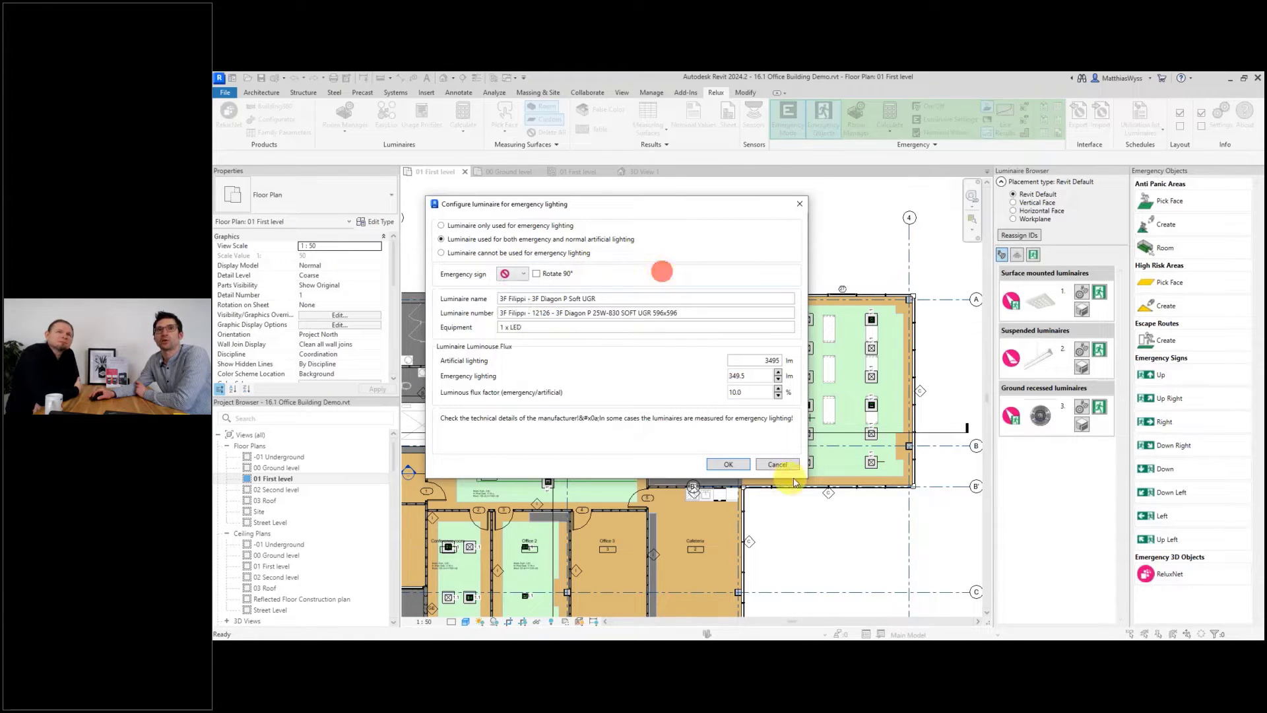
left_click(785, 468)
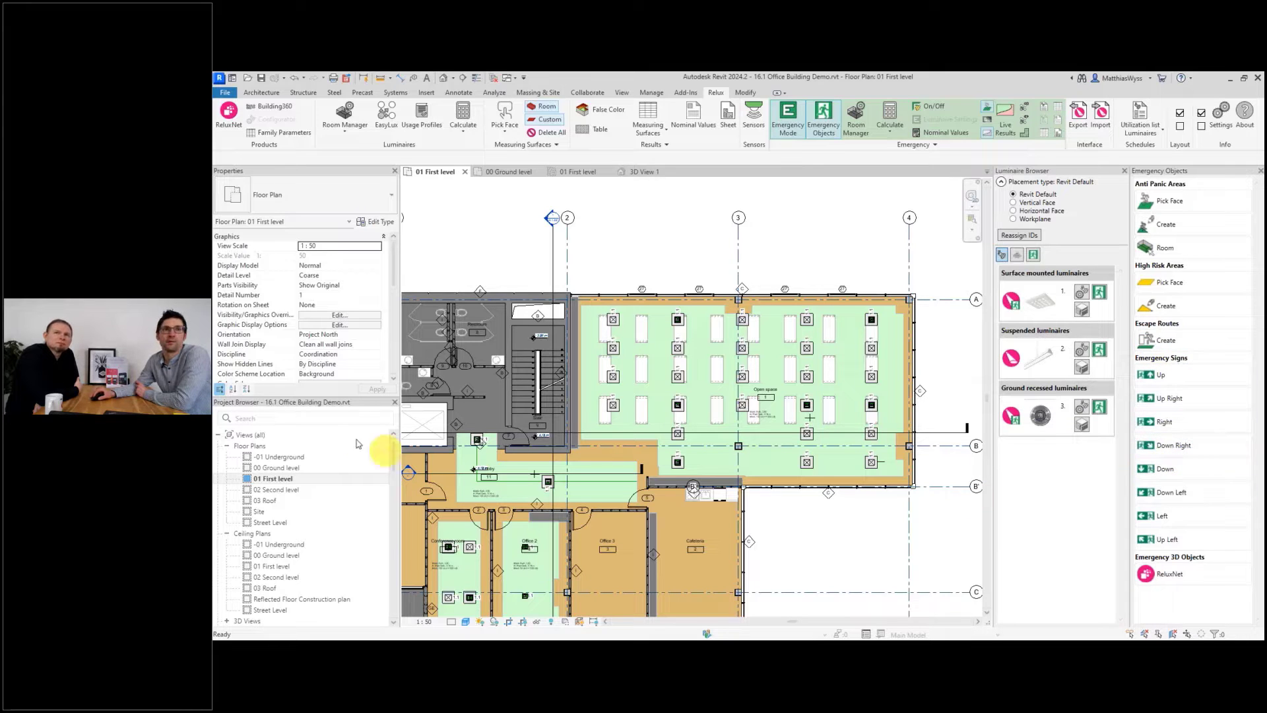
Place a Left emergency sign on the ceiling beside the stair in the 01 First level ceiling plan.
double_click(274, 569)
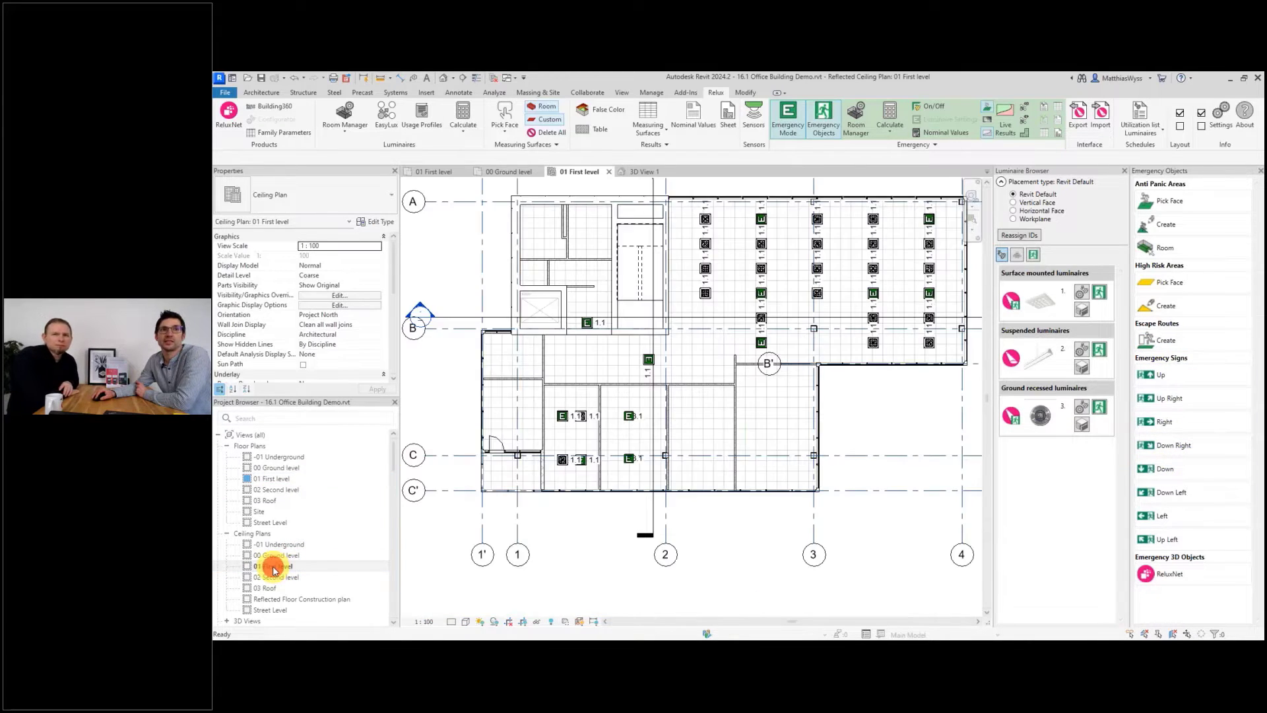
scroll(825, 204, "down", 3)
scroll(843, 192, "up", 6)
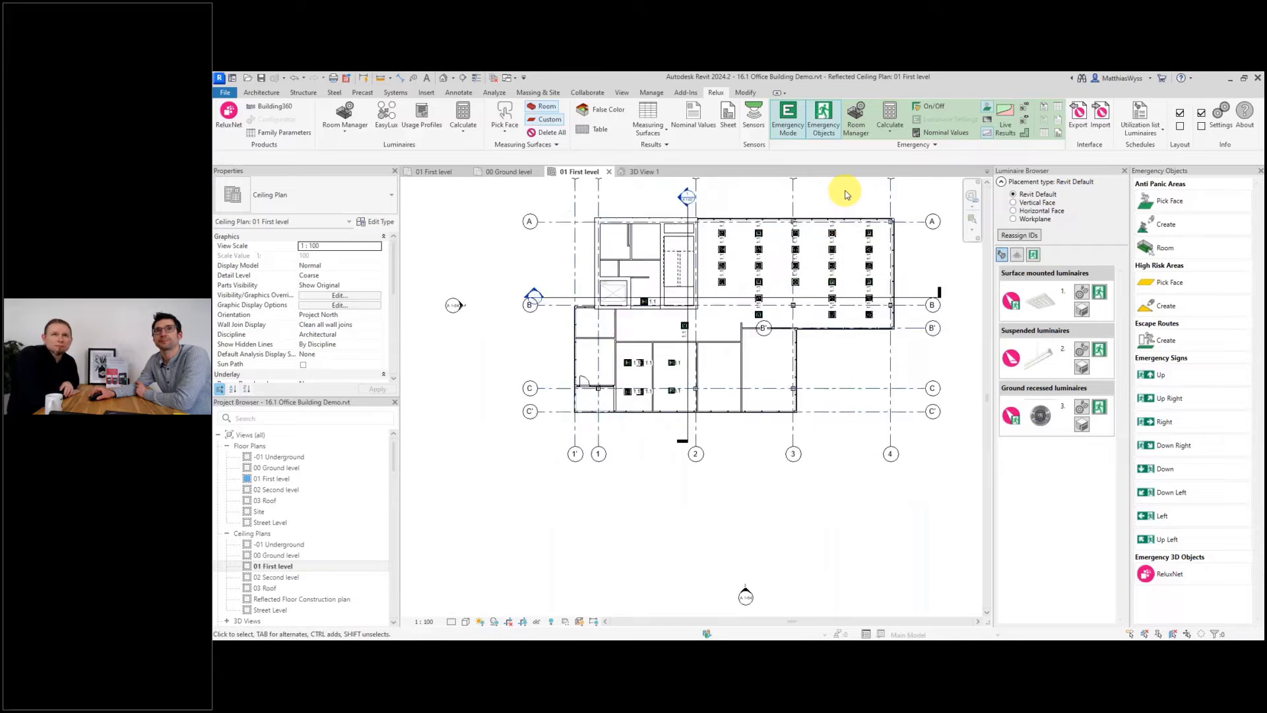
left_click(1172, 518)
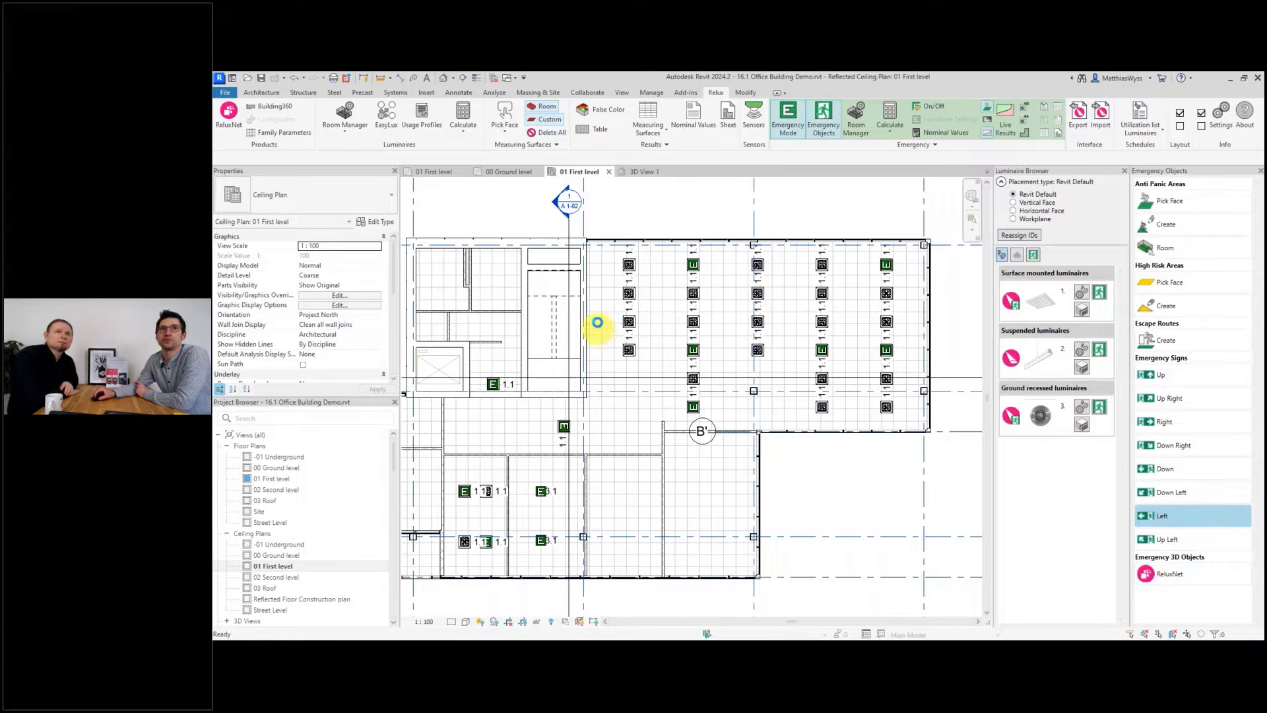
scroll(601, 333, "up", 1)
scroll(604, 336, "up", 4)
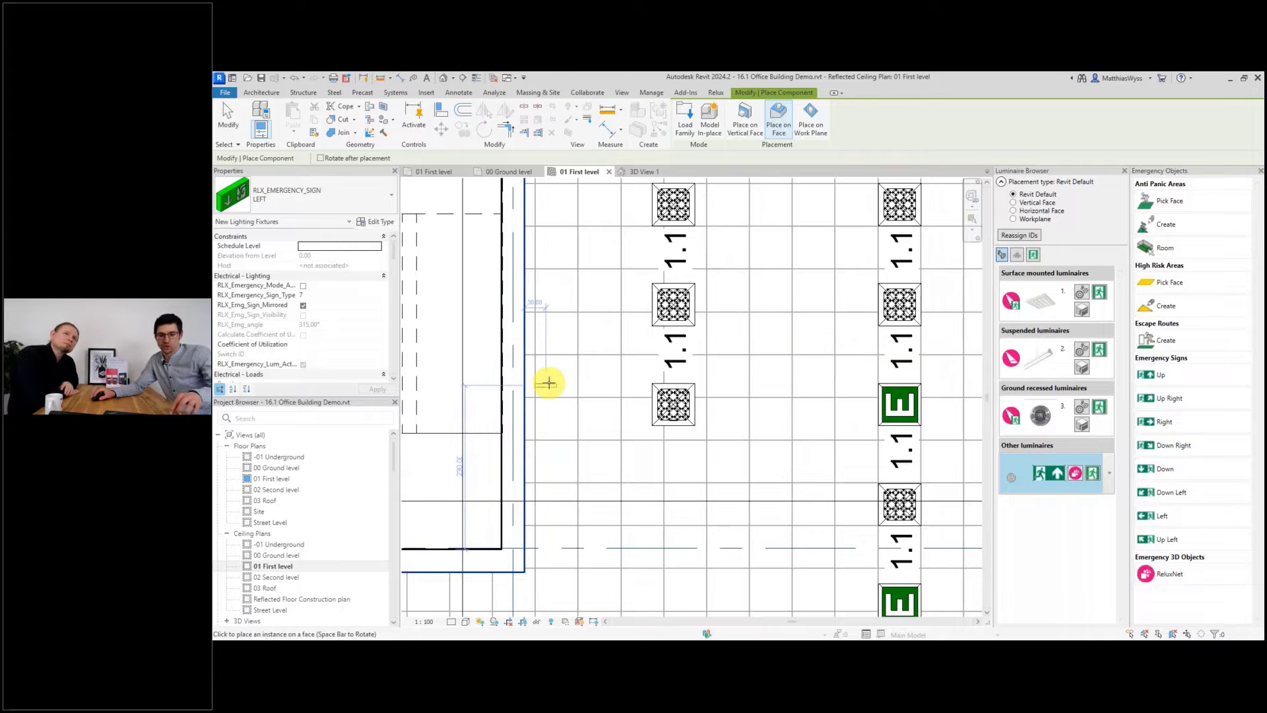
left_click(539, 378)
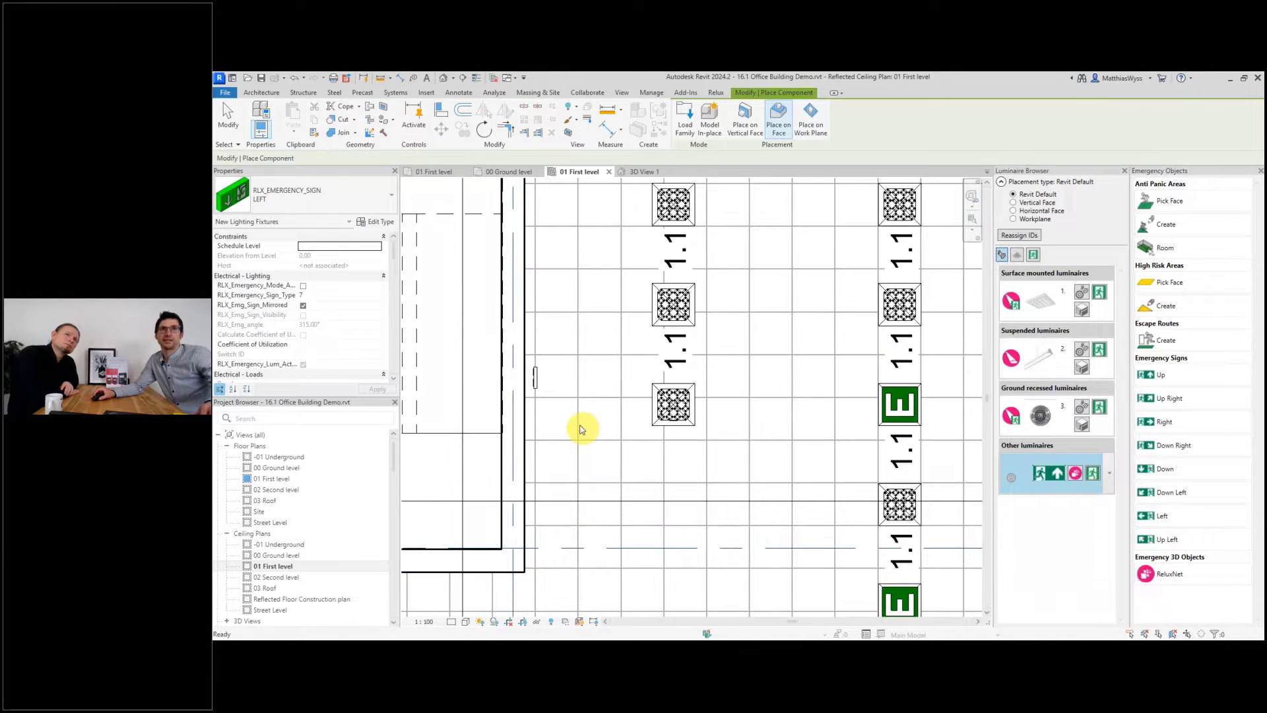
key("Escape")
scroll(568, 375, "down", 4)
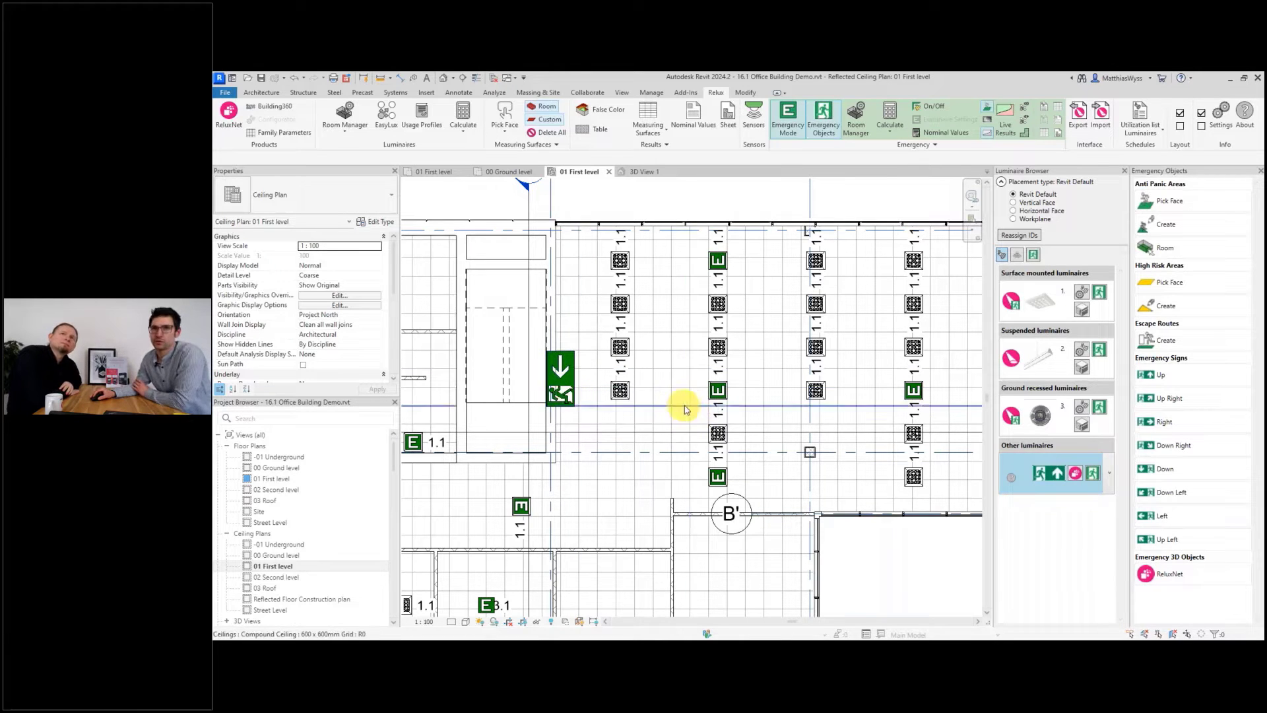
Open the ceiling plan's View Range settings and confirm them unchanged.
scroll(679, 405, "down", 2)
scroll(580, 389, "down", 2)
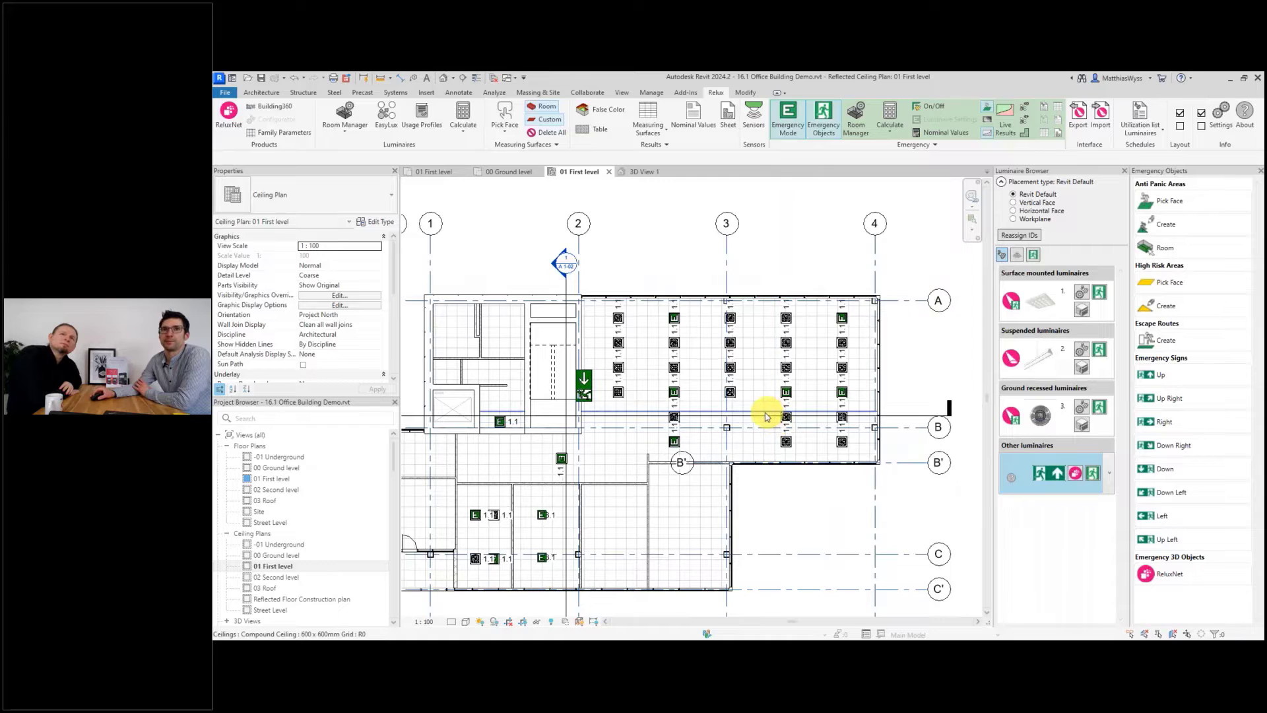
scroll(763, 418, "down", 1)
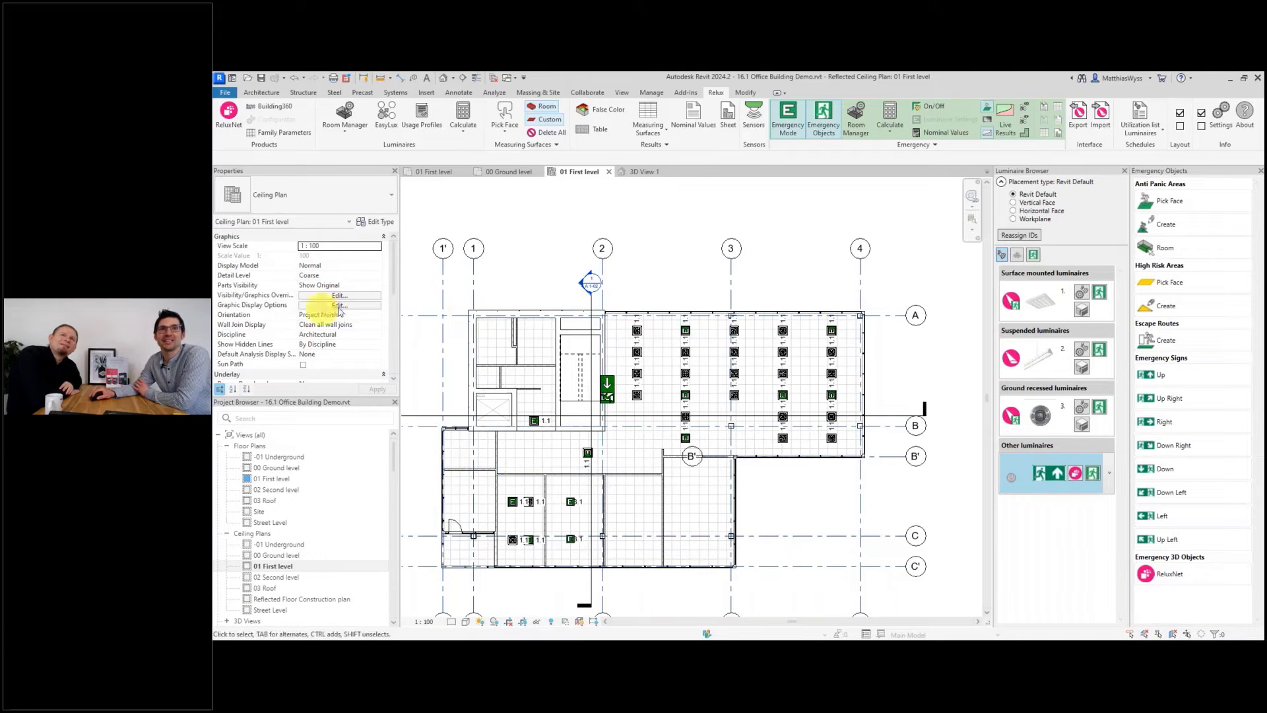
left_click_drag(394, 270, 393, 331)
left_click(339, 286)
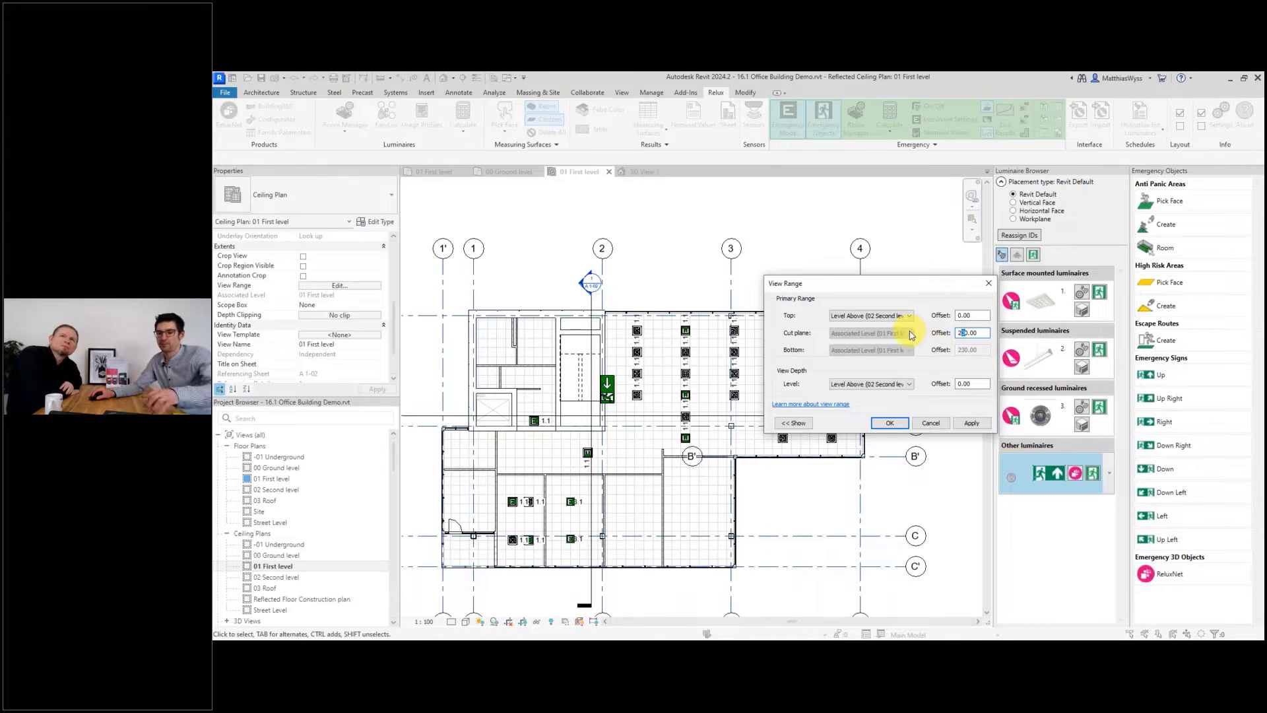
left_click(889, 423)
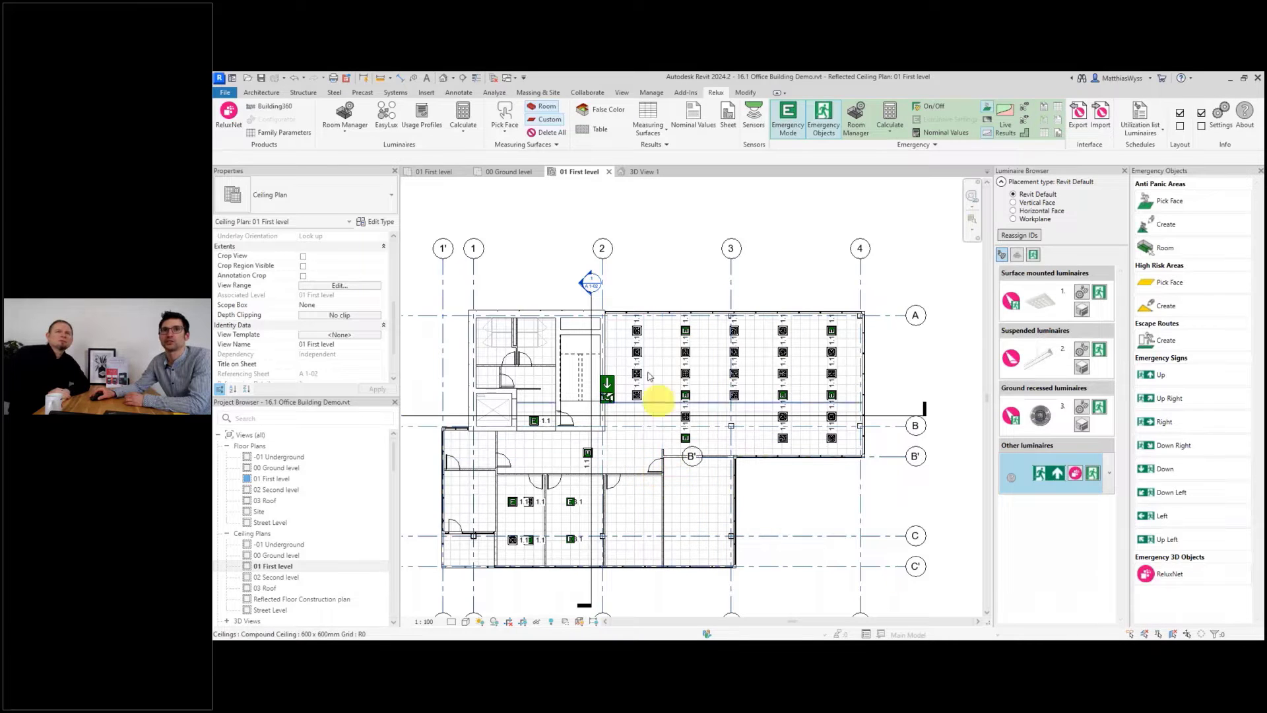
Turn on the display of the emergency signs' visibility areas in the 01 First level ceiling plan.
scroll(646, 342, "up", 2)
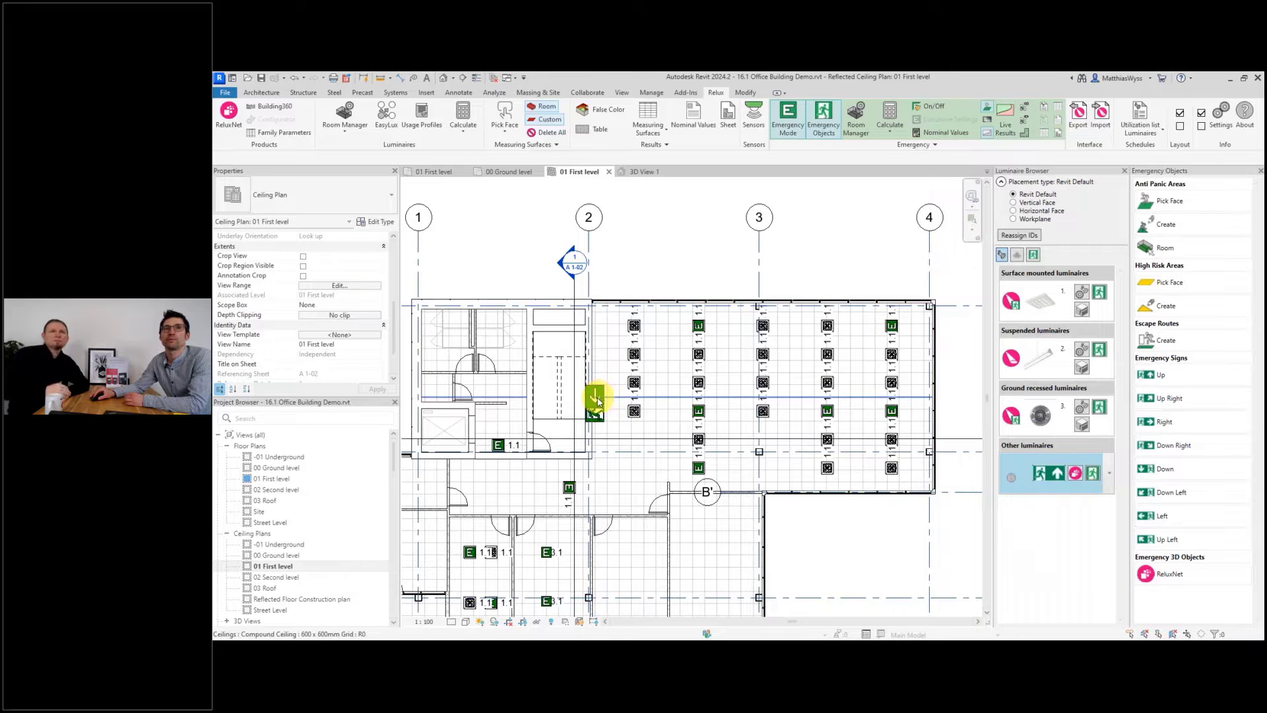
left_click(598, 398)
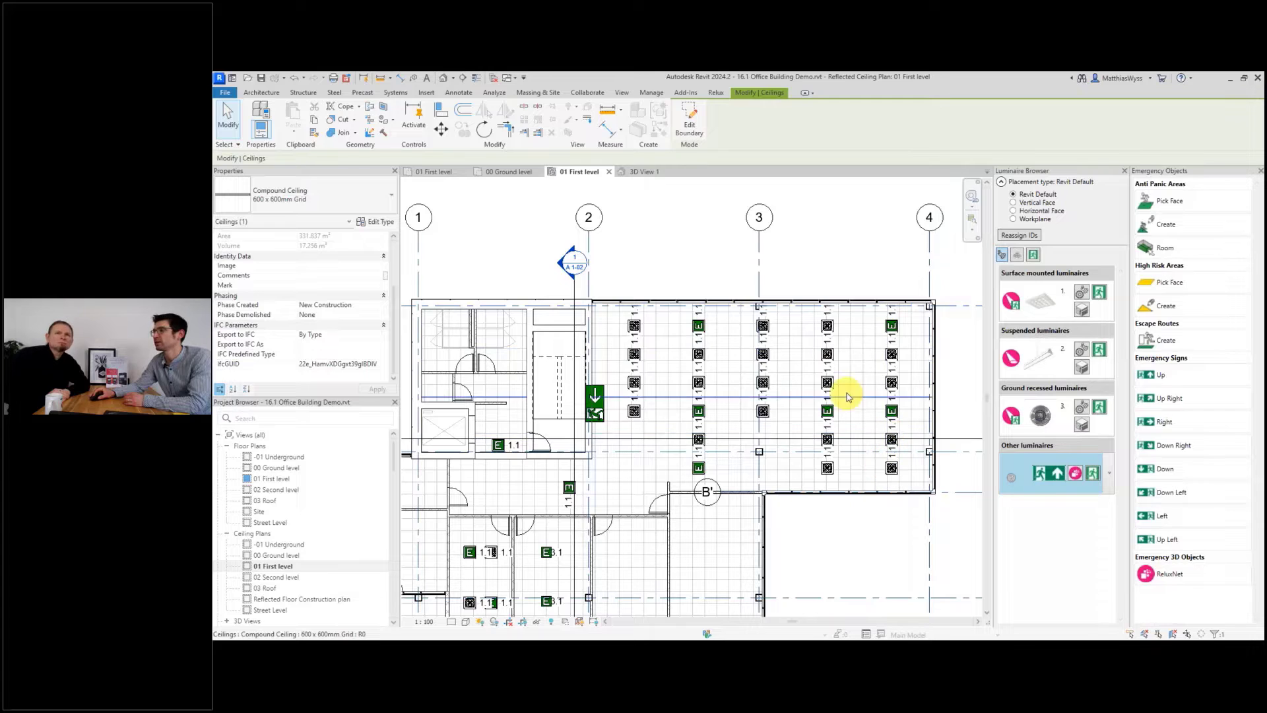
left_click(720, 95)
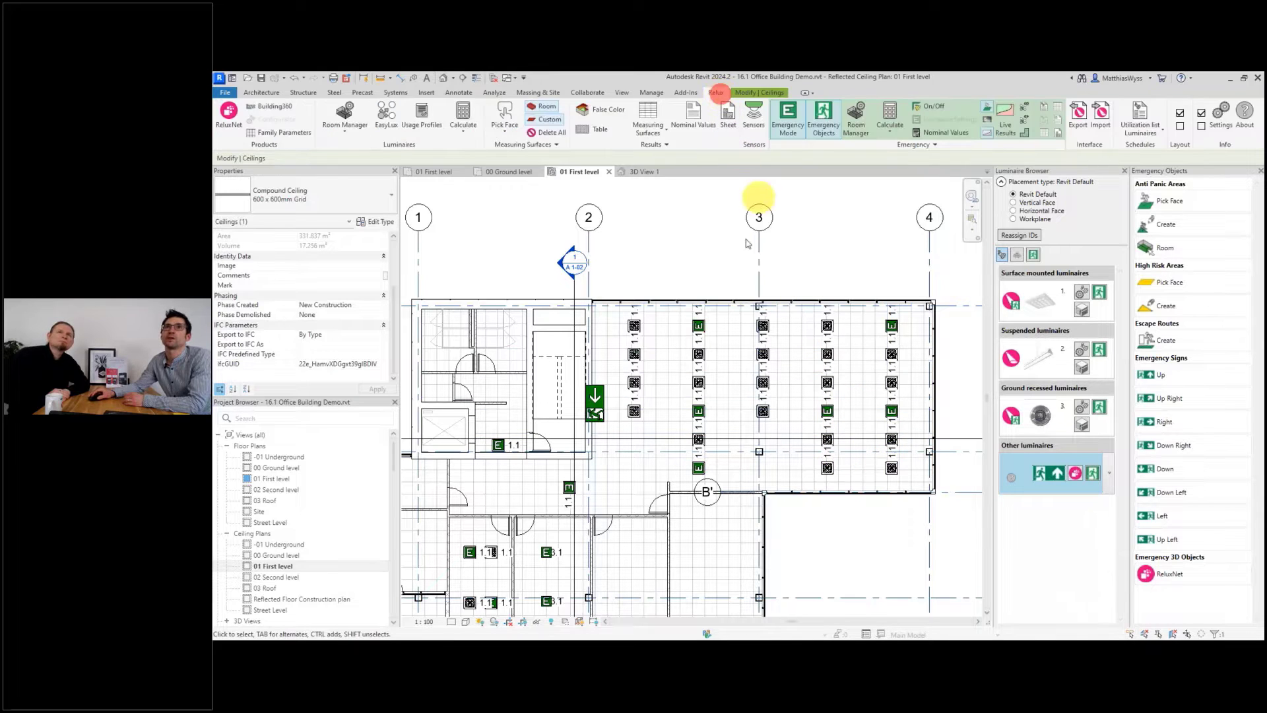
left_click(1024, 133)
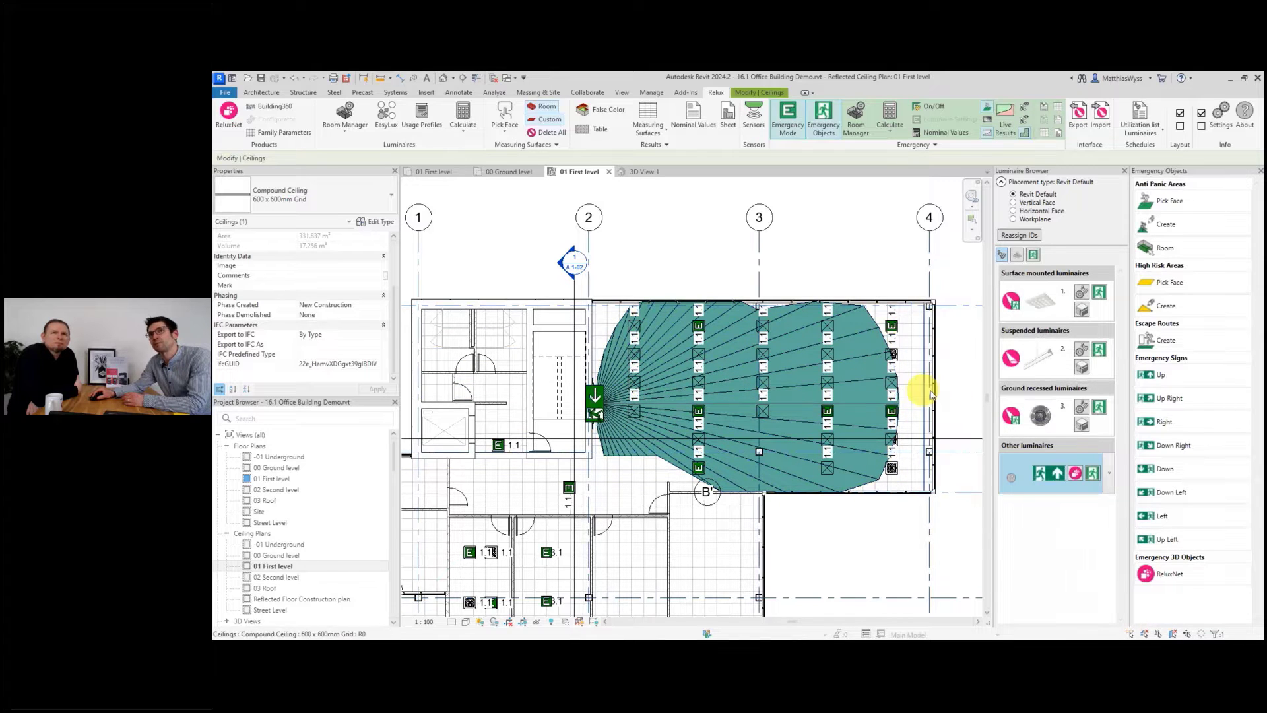
Set the stair emergency sign's RLX_EMSSIGN_HEIGHT to 20.00 and apply it.
left_click(887, 521)
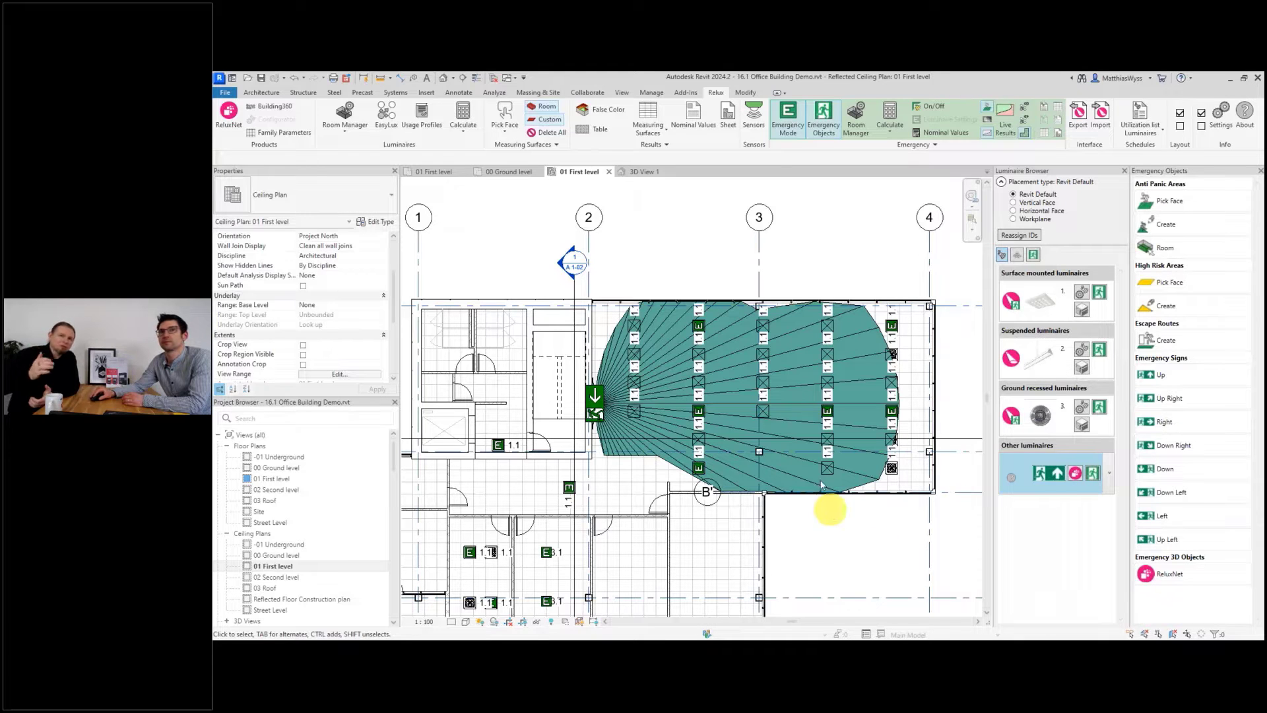
left_click(807, 398)
left_click(801, 388)
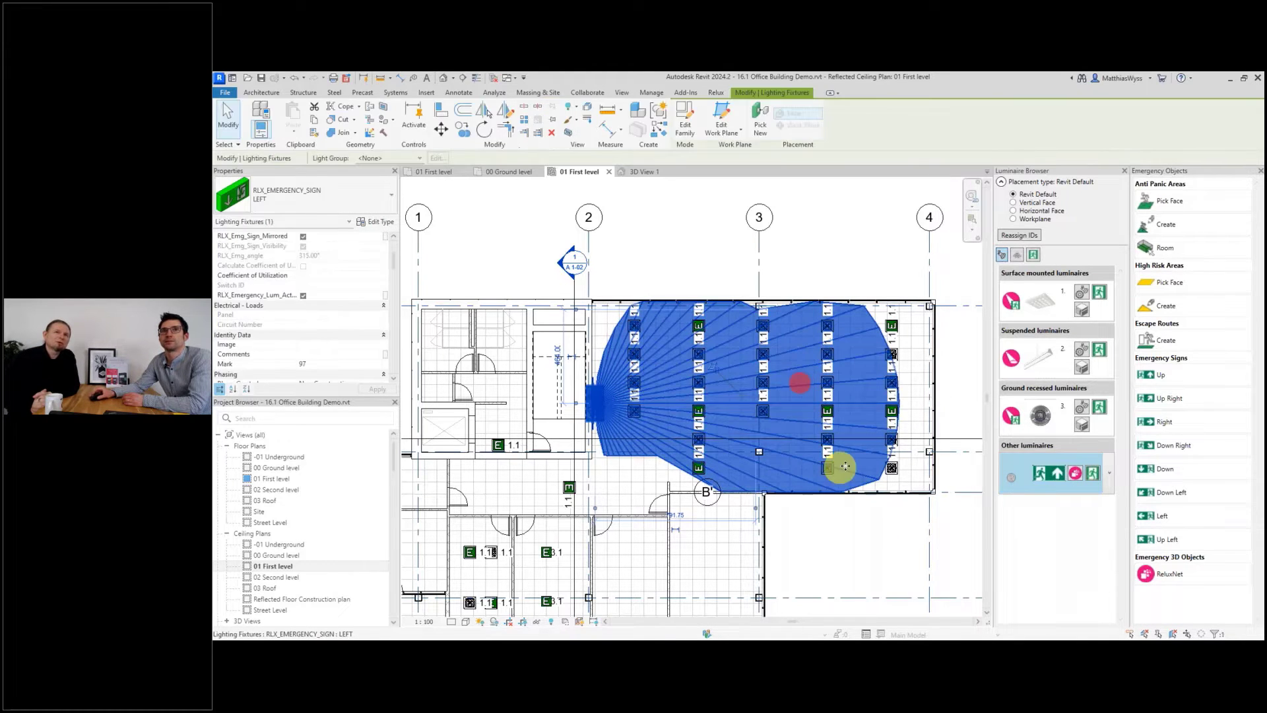
left_click_drag(393, 258, 393, 373)
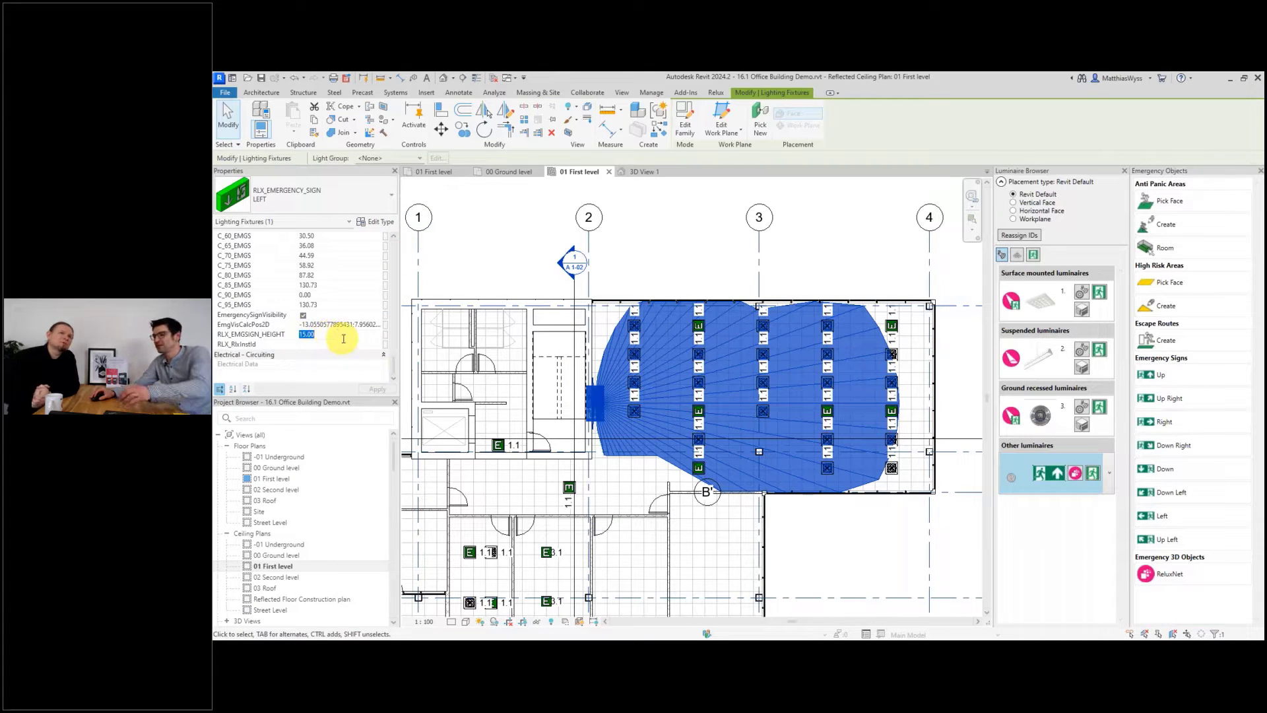
type("0")
left_click(378, 389)
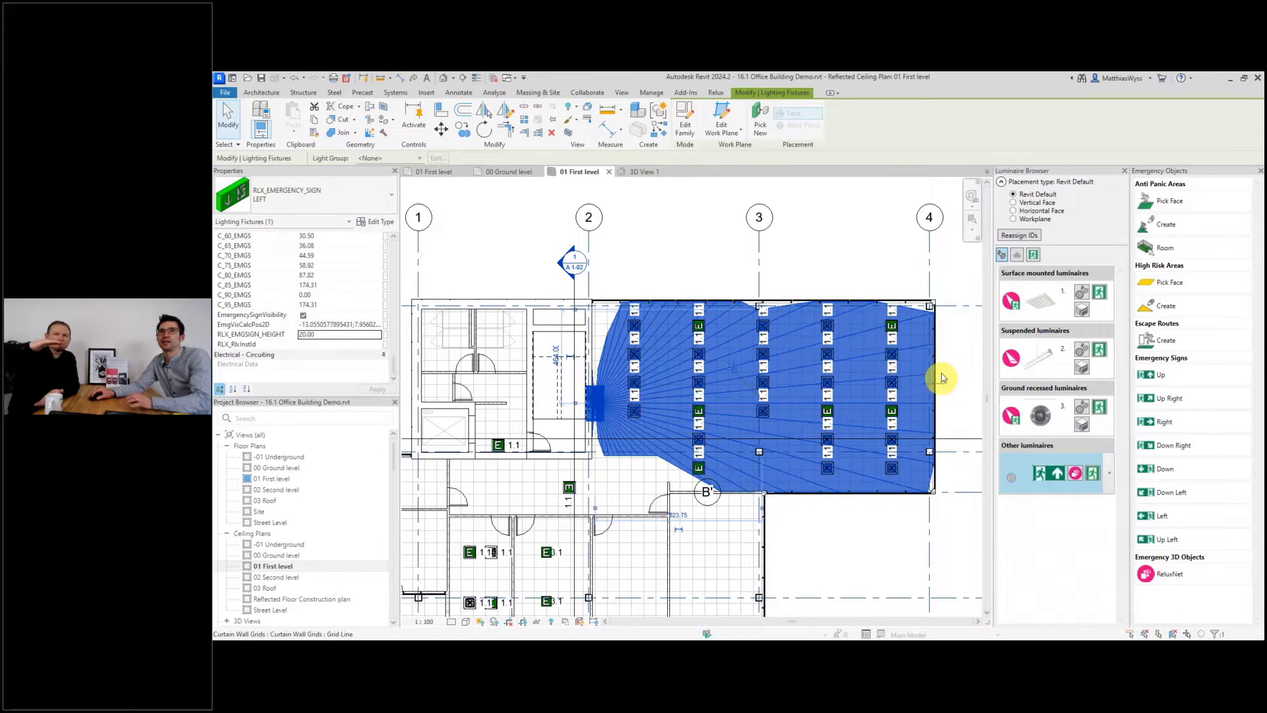
left_click(860, 548)
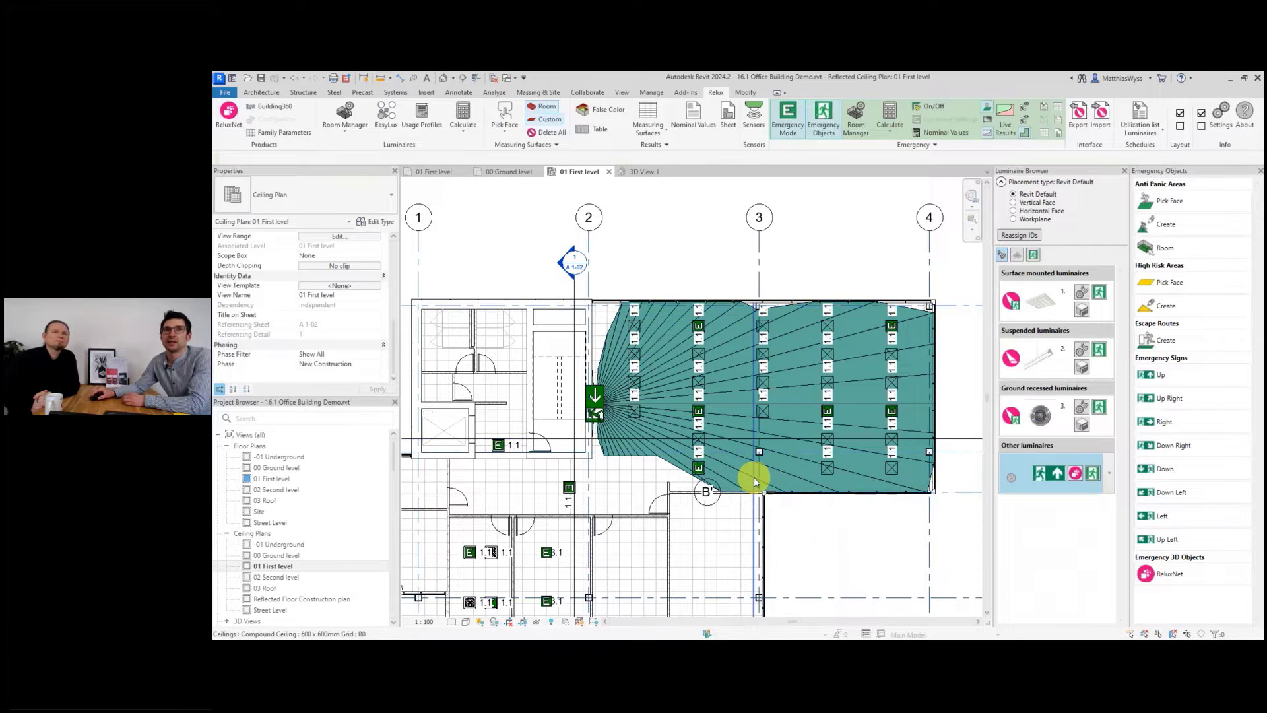
Select the stair emergency sign again to check its properties, then deselect it.
scroll(758, 500, "down", 1)
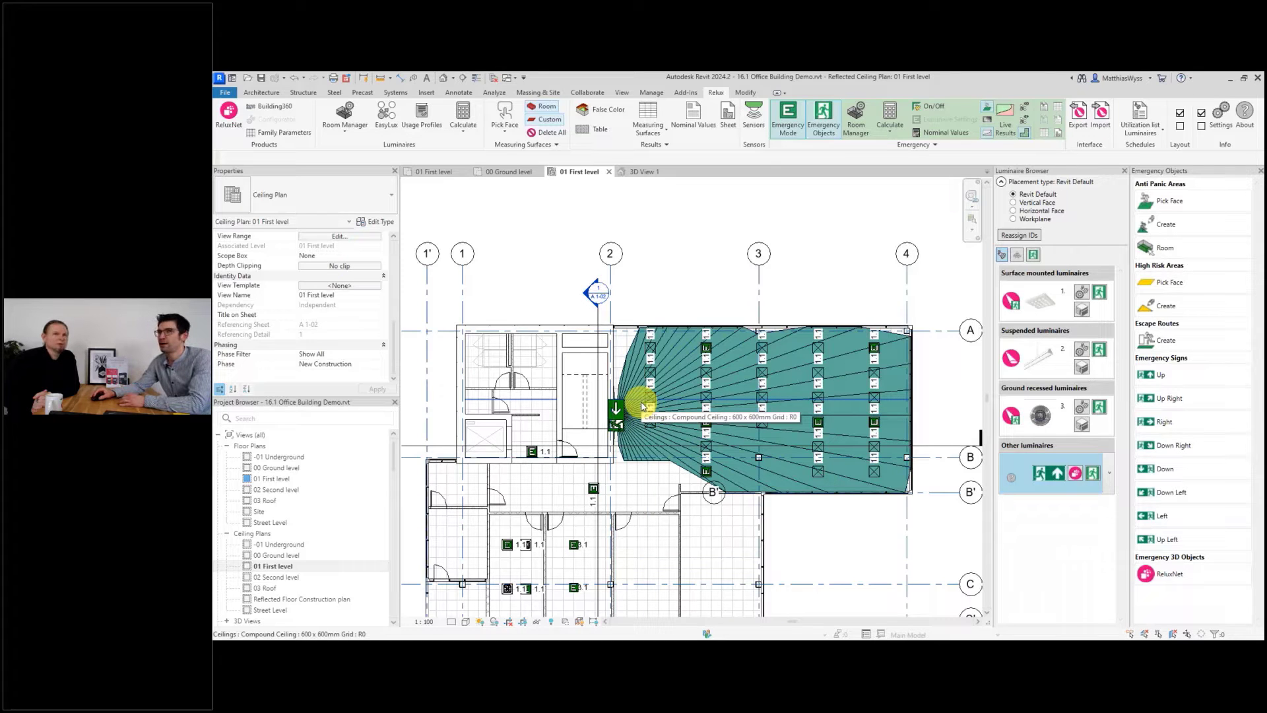
left_click(797, 388)
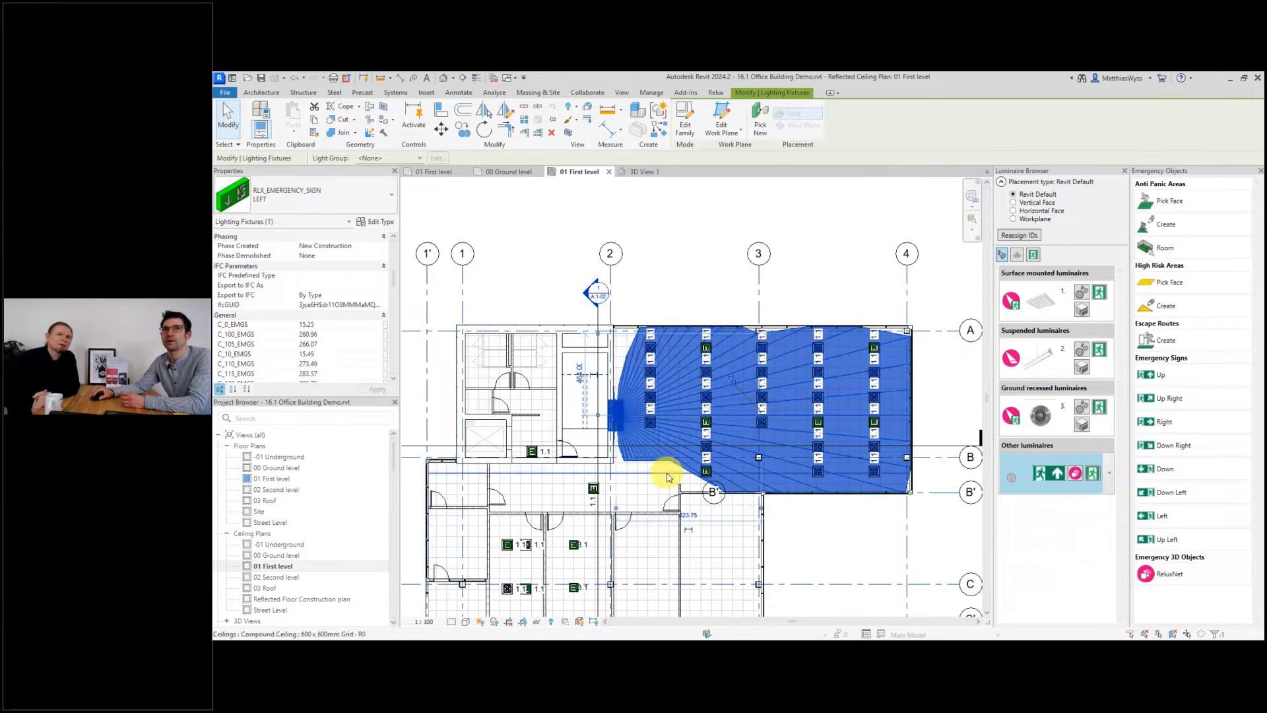
left_click(858, 543)
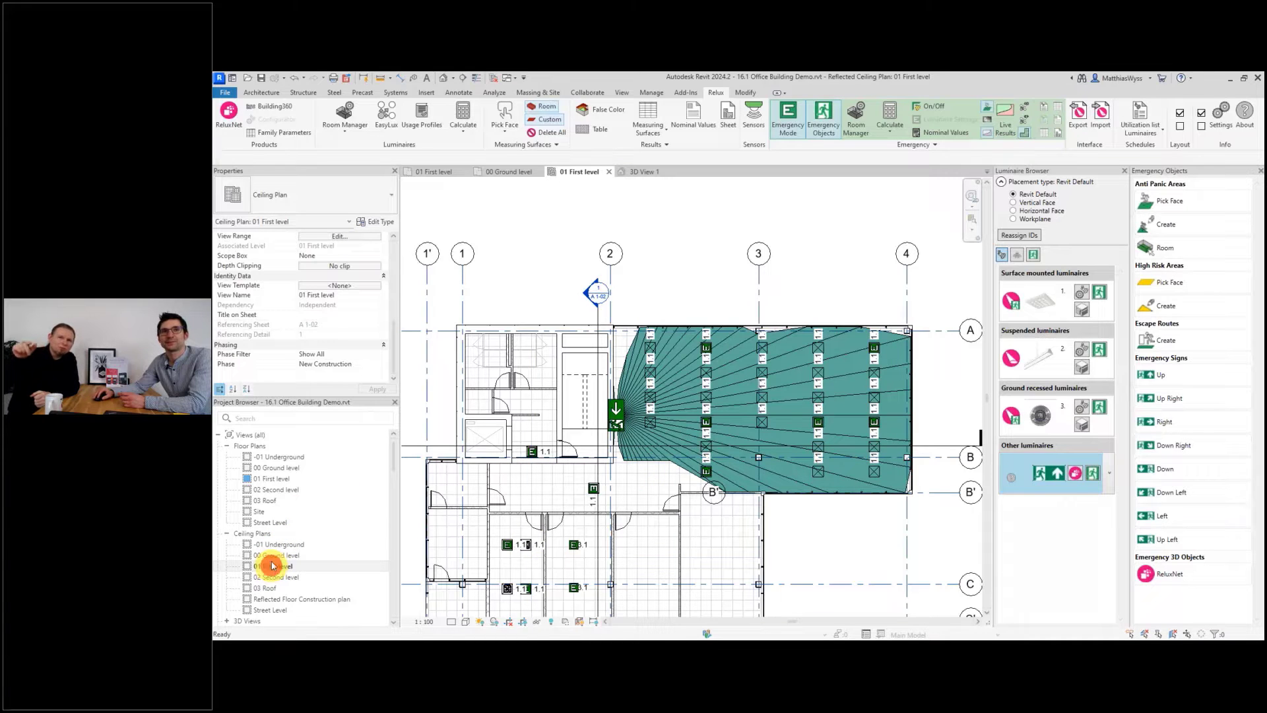
Open the 01 First level floor plan and generate the emergency calculation areas schedule.
double_click(271, 479)
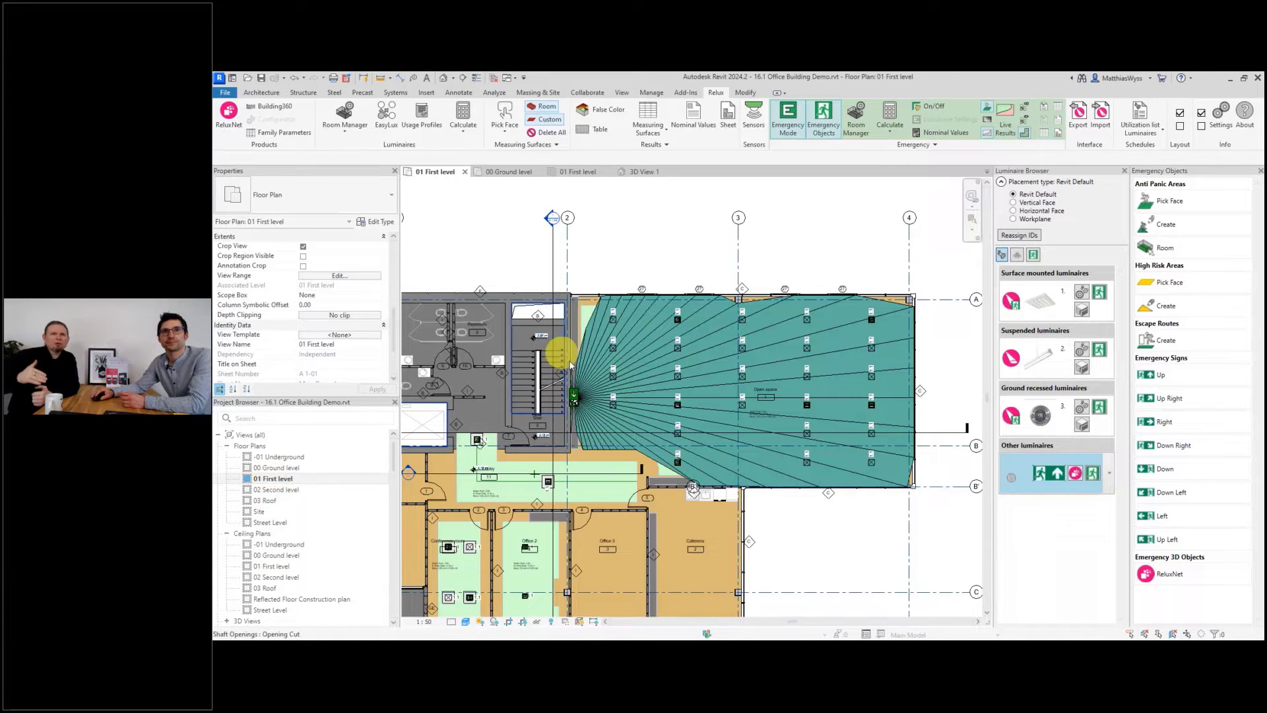
scroll(643, 435, "up", 3)
scroll(601, 467, "down", 4)
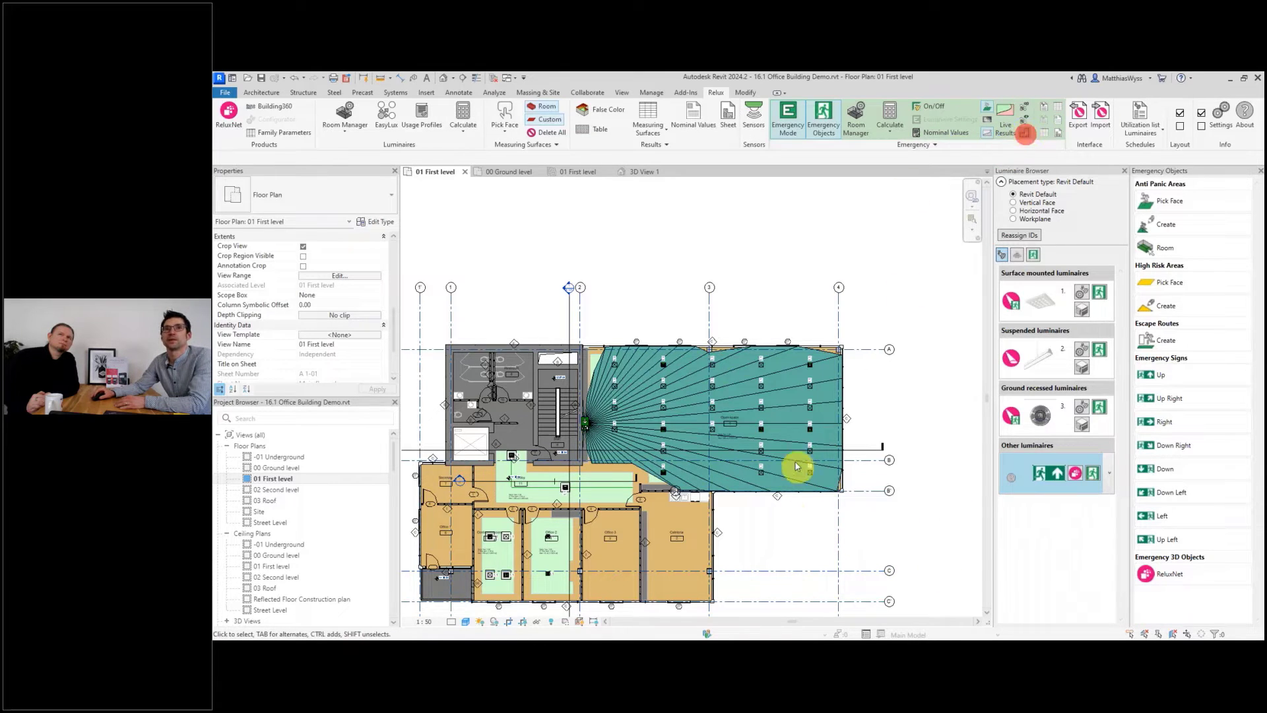
scroll(810, 428, "down", 2)
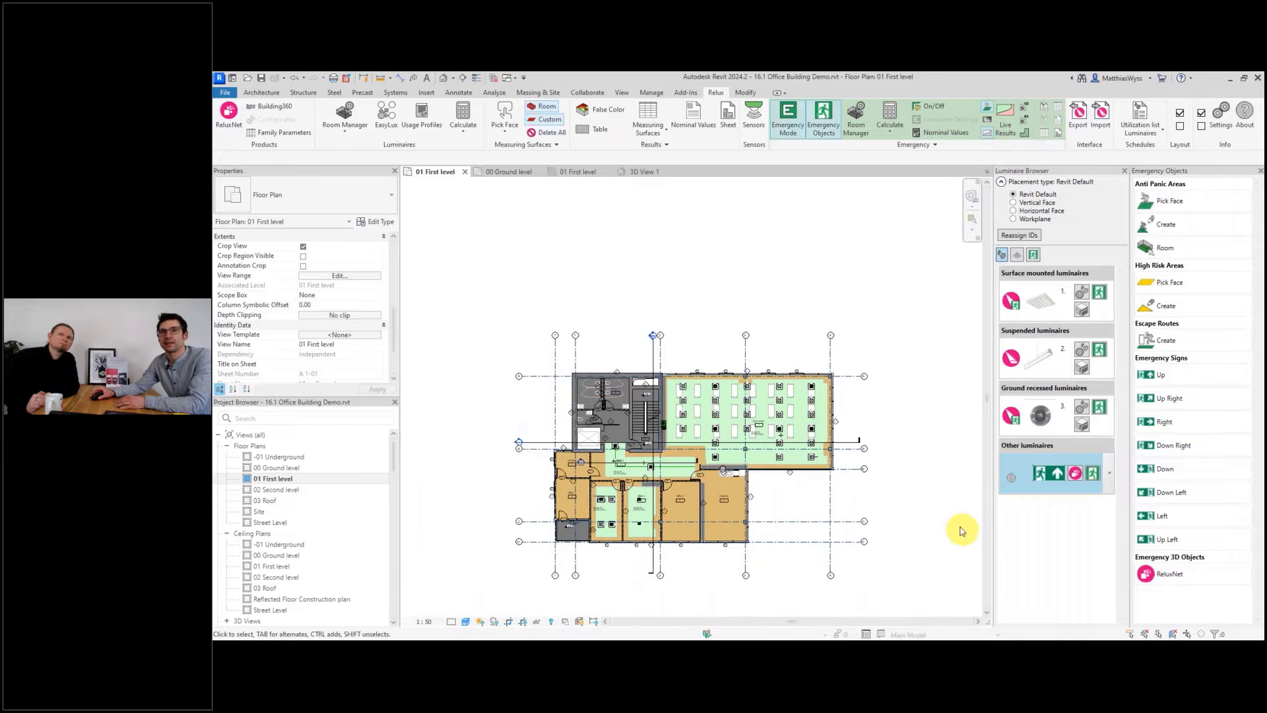
scroll(782, 507, "up", 1)
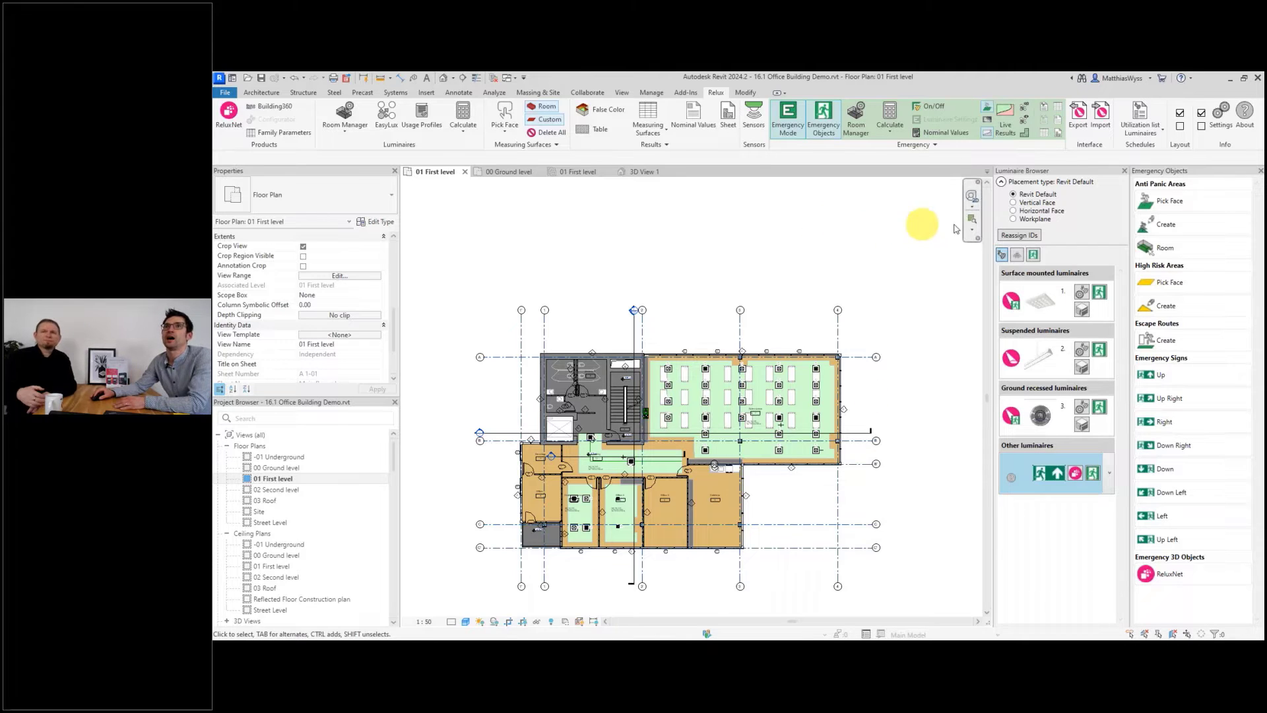
left_click(1059, 112)
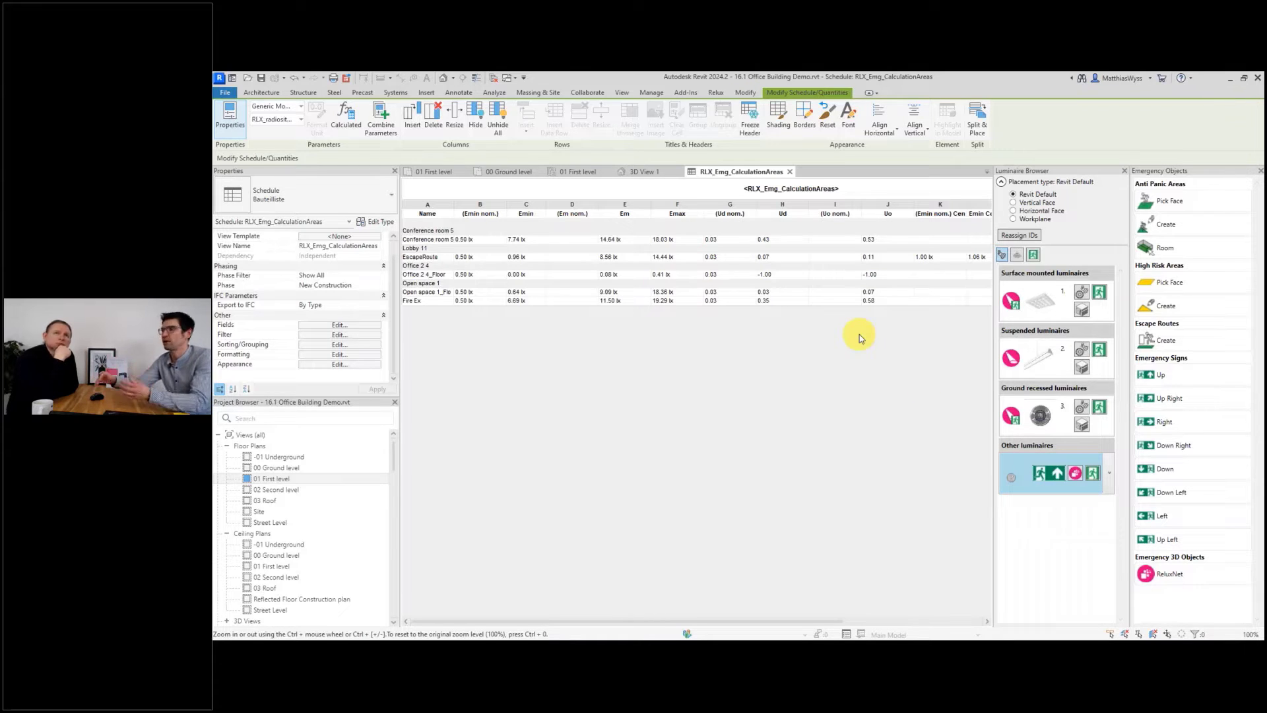
Try to create the emergency result overview while the schedule view is active.
left_click(717, 93)
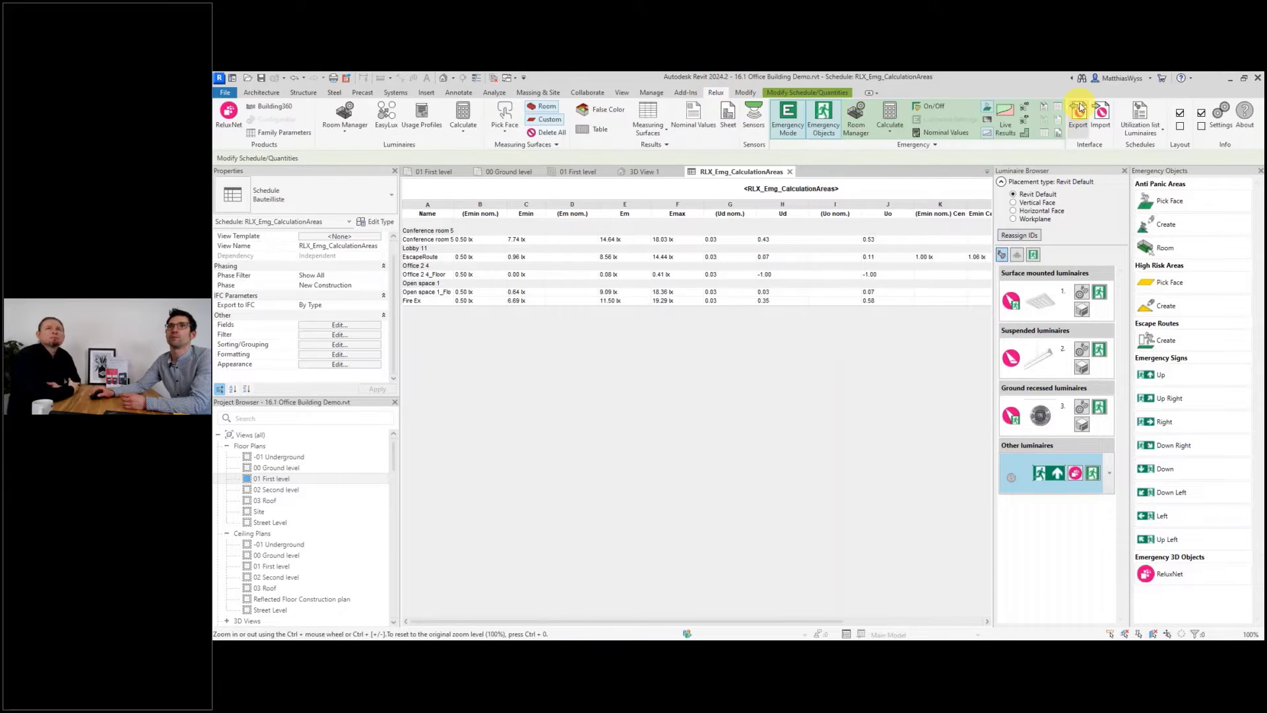
left_click(1059, 125)
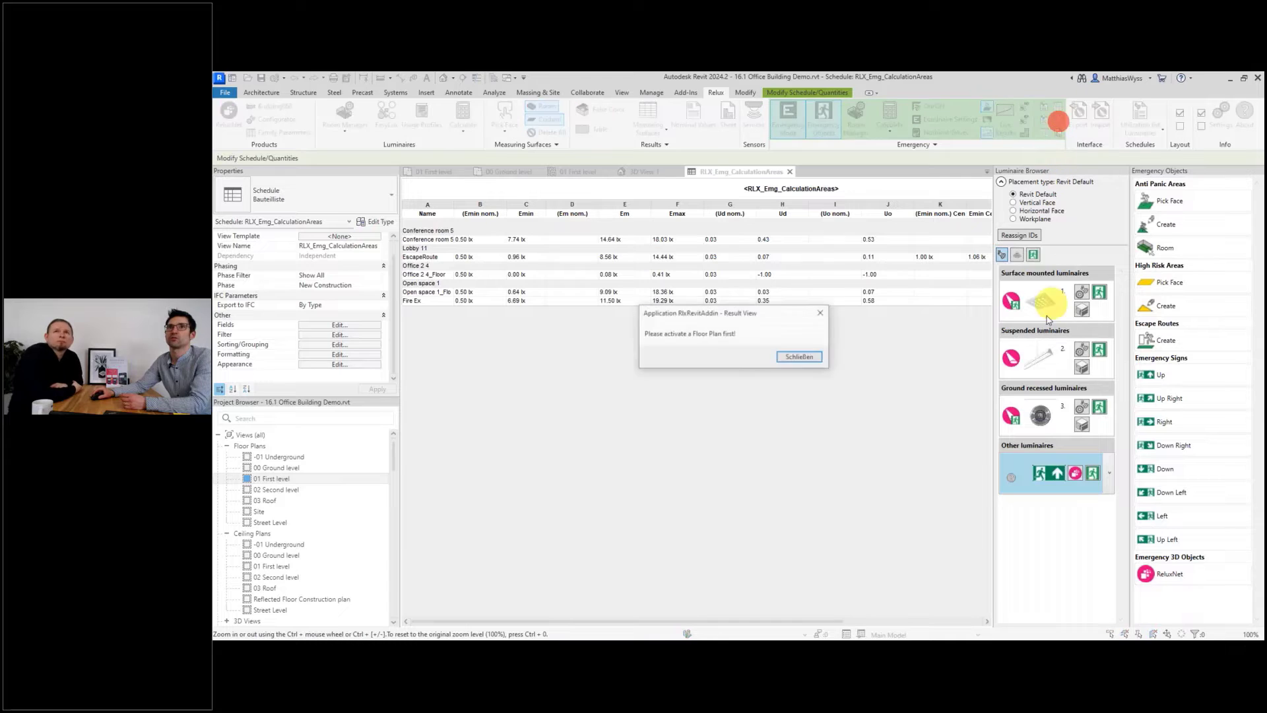
left_click(806, 358)
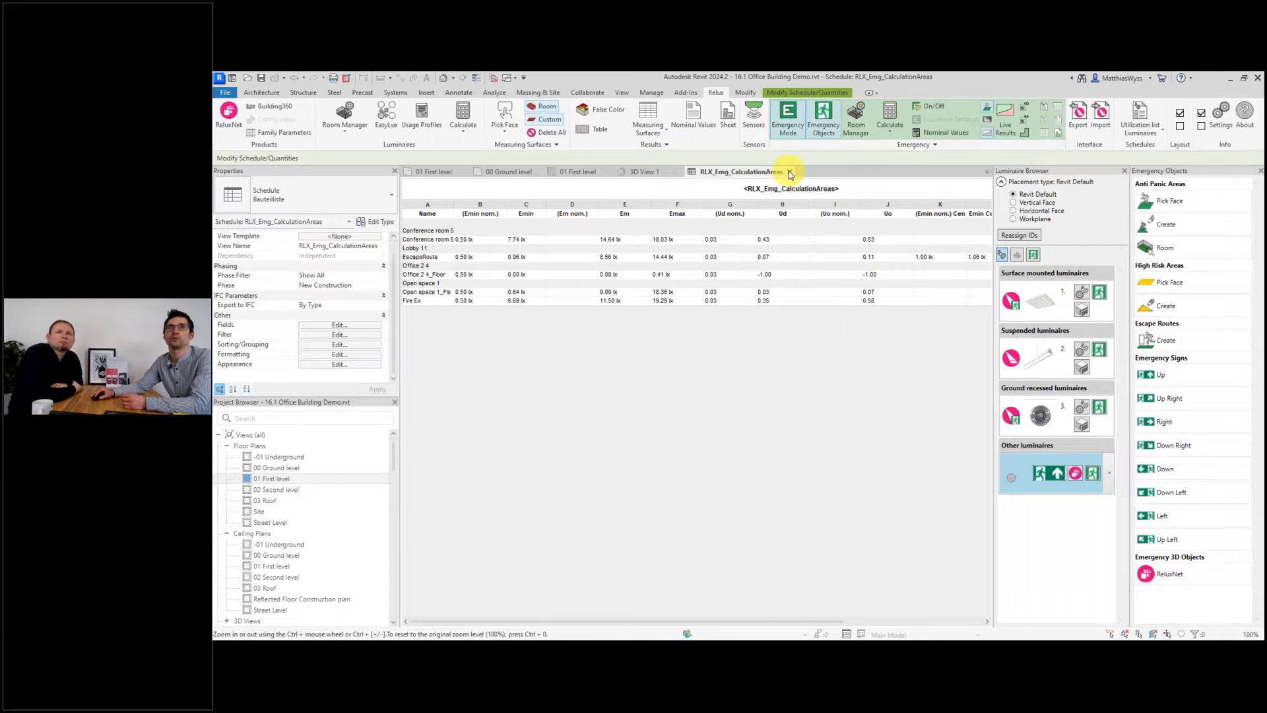
Close the schedule and create the emergency result overview view for 01 First level.
left_click(790, 172)
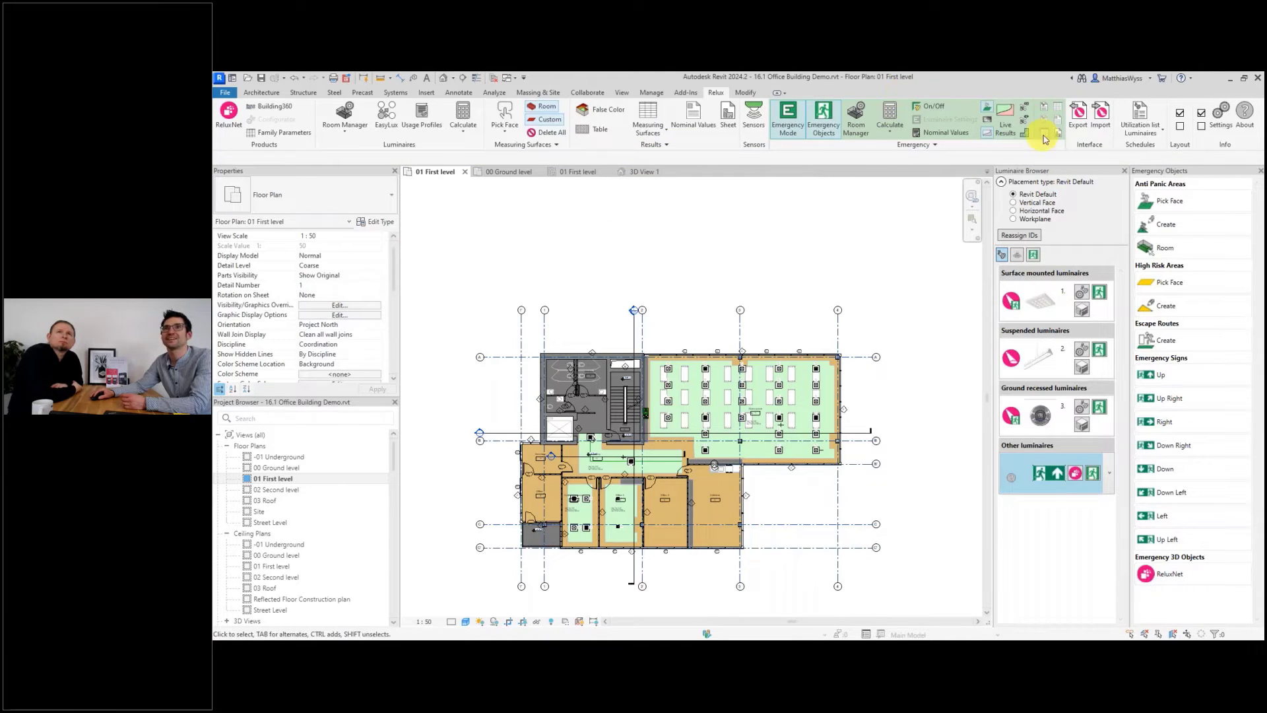
left_click(812, 475)
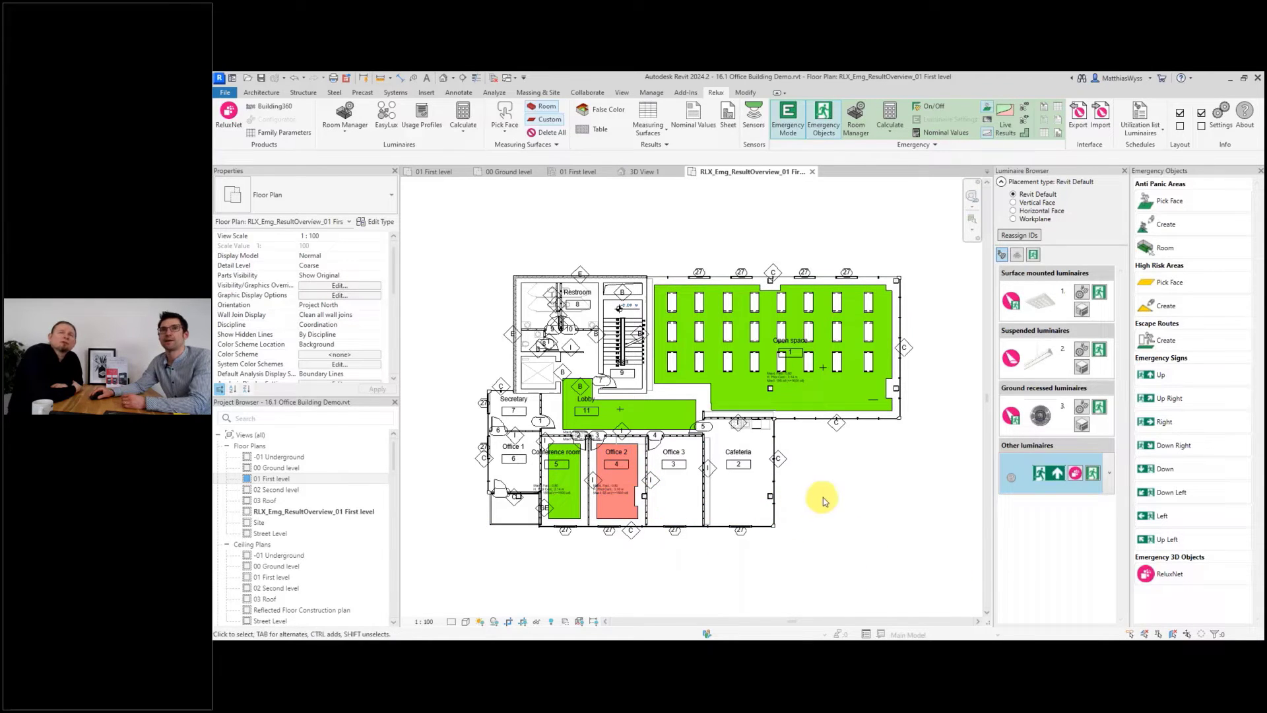
Show the illuminance false colours on the result overview and switch them off again.
scroll(822, 430, "down", 1)
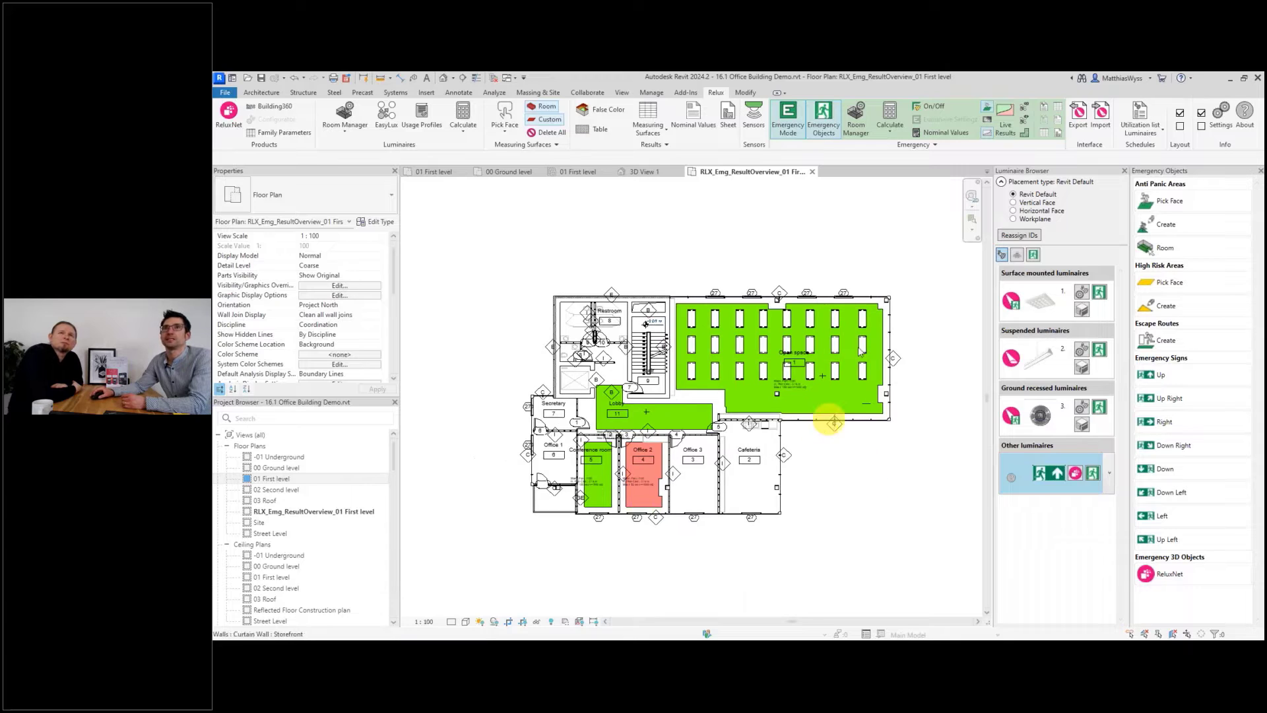
left_click(989, 122)
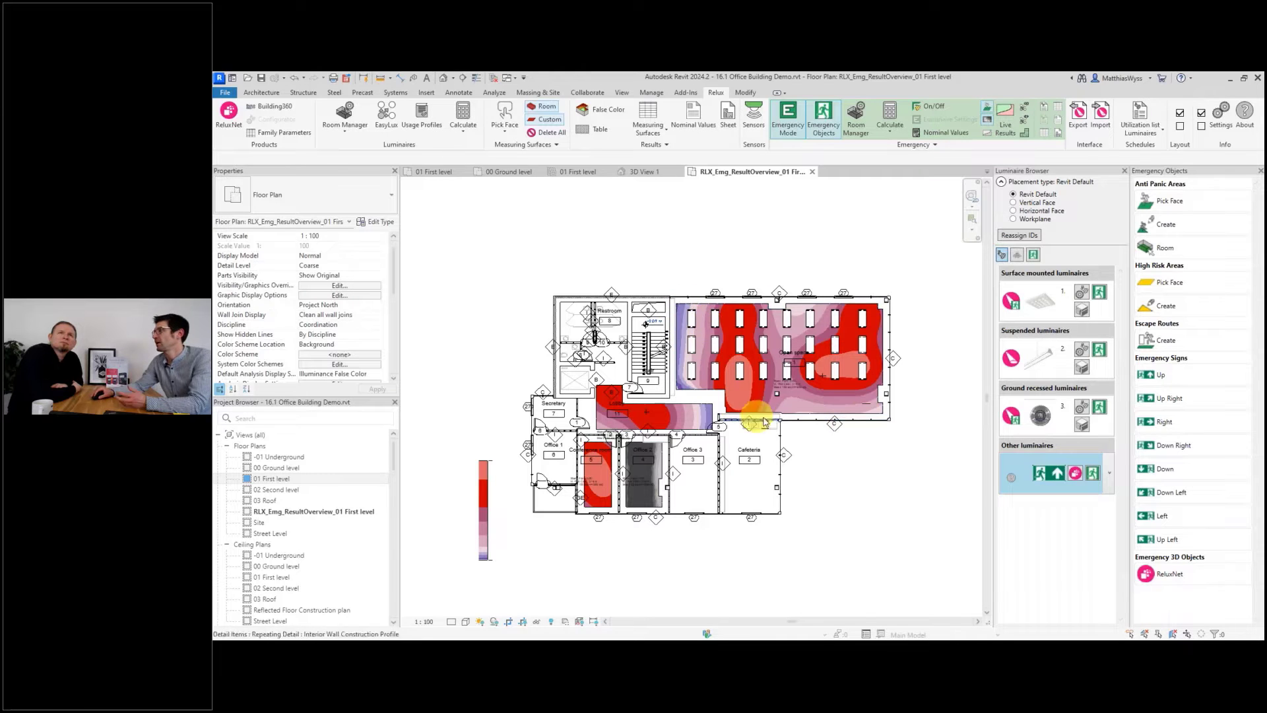
left_click(989, 136)
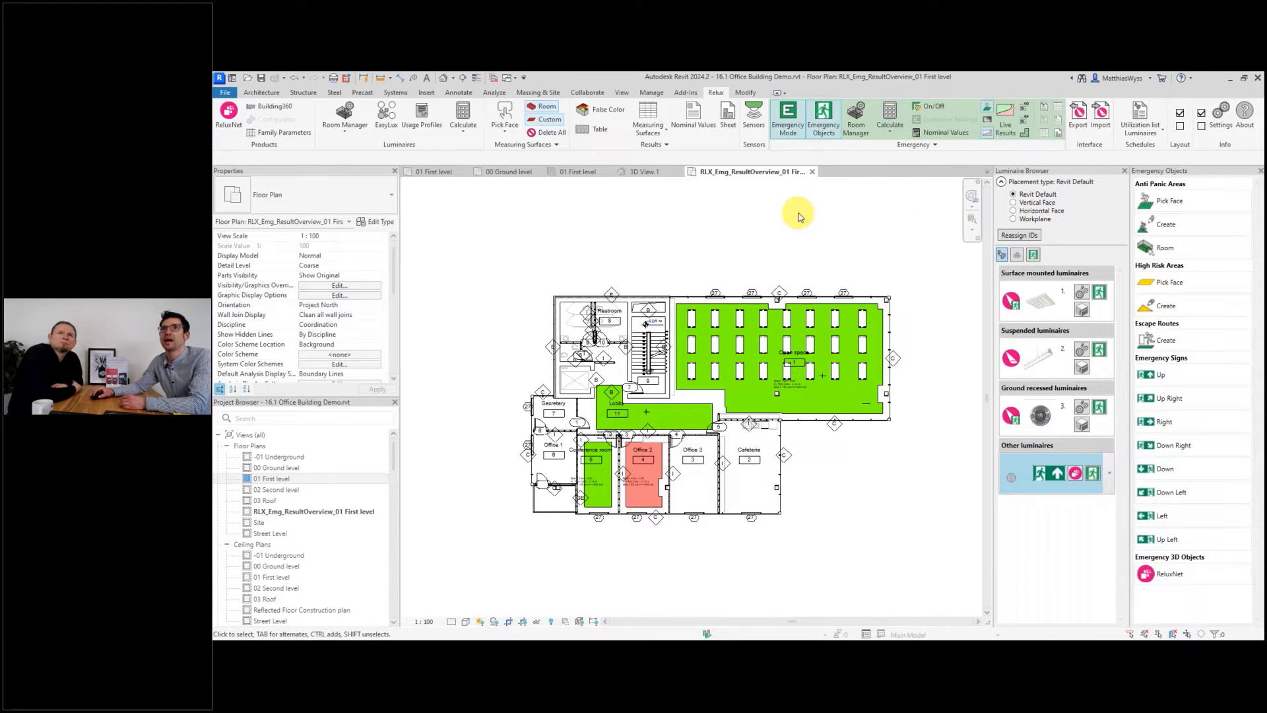
Generate the emergency result schedules and overview sheet, and shift the schedule slightly left on the sheet.
left_click(1058, 133)
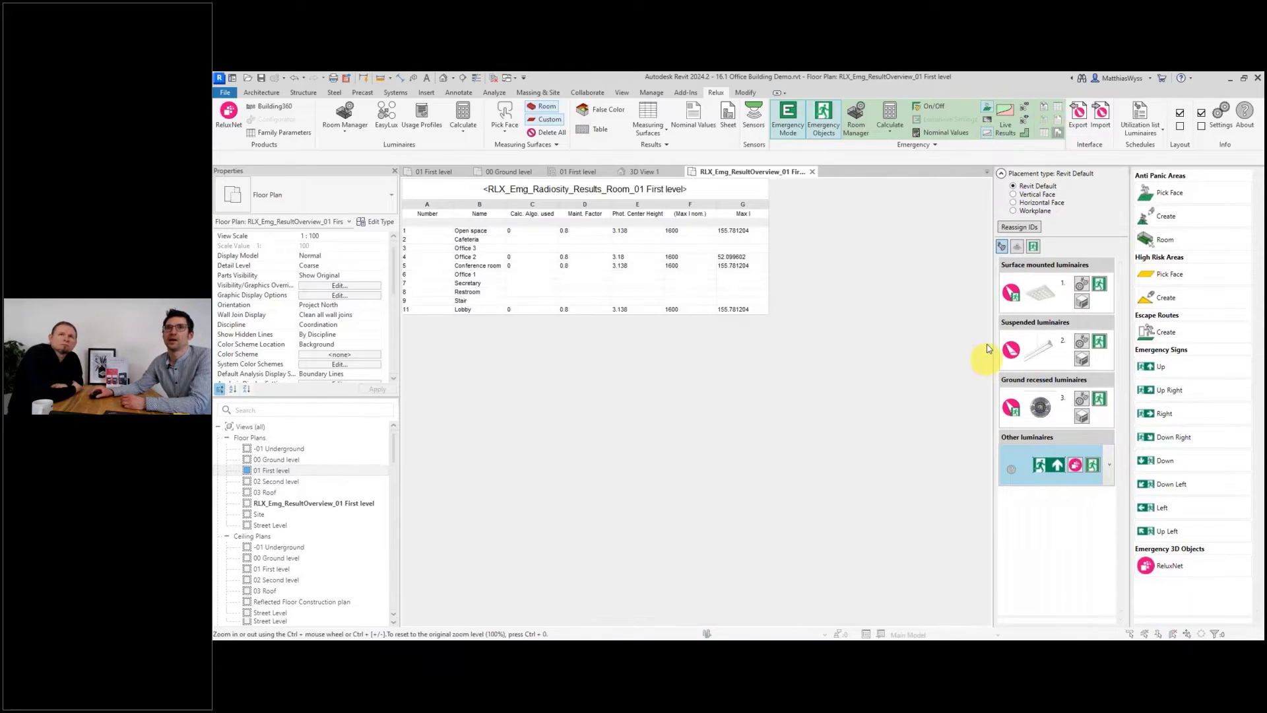
left_click(778, 397)
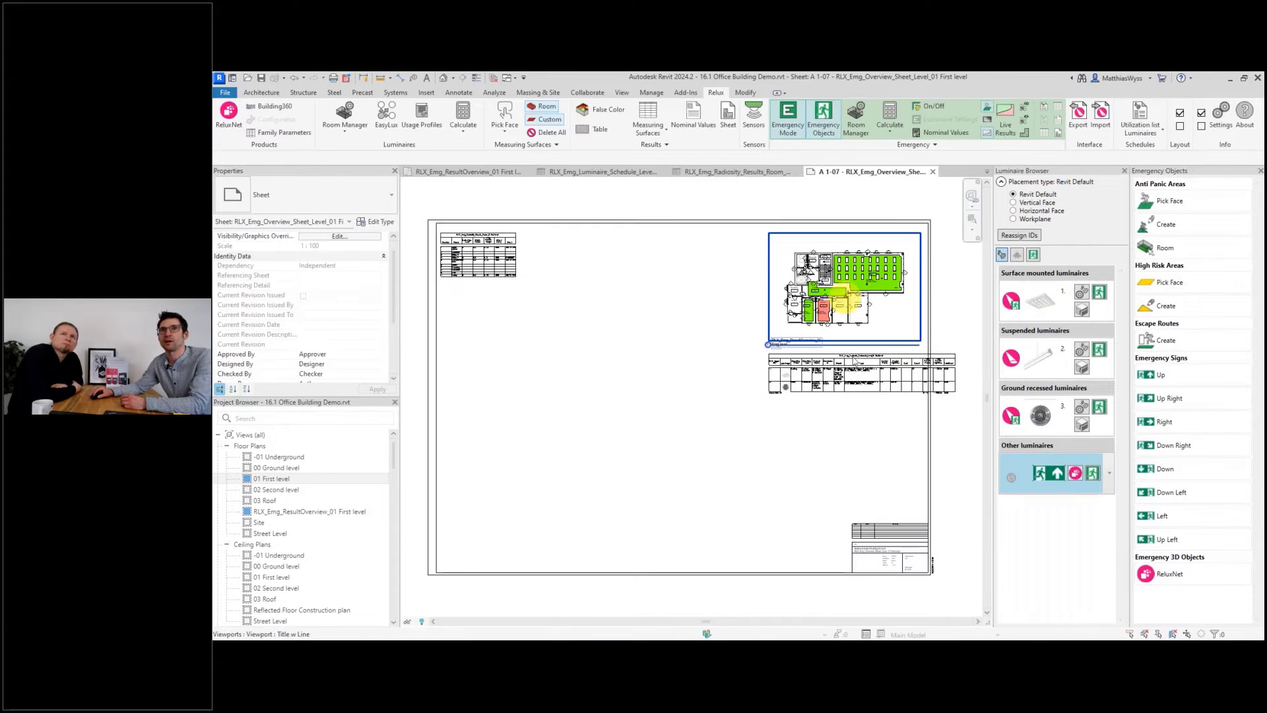
left_click(848, 374)
left_click_drag(878, 370, 843, 373)
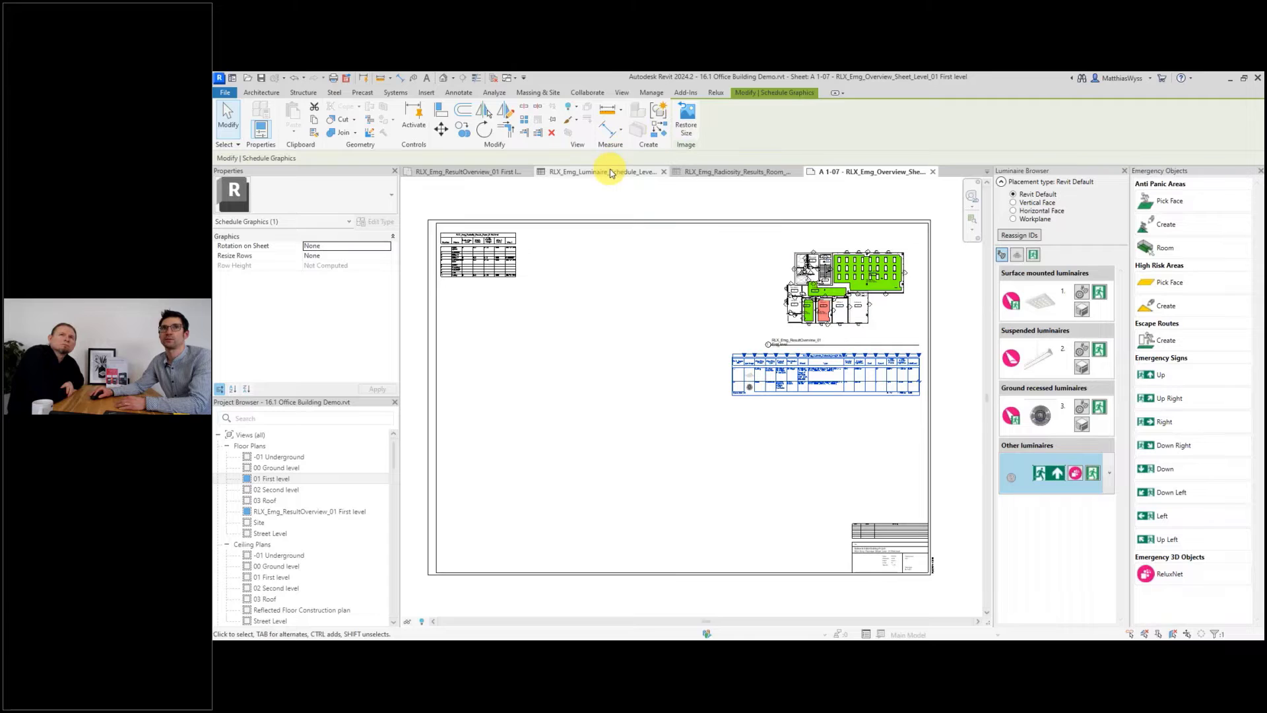
Review the generated result overview, overview sheet and luminaire schedule views.
left_click(491, 172)
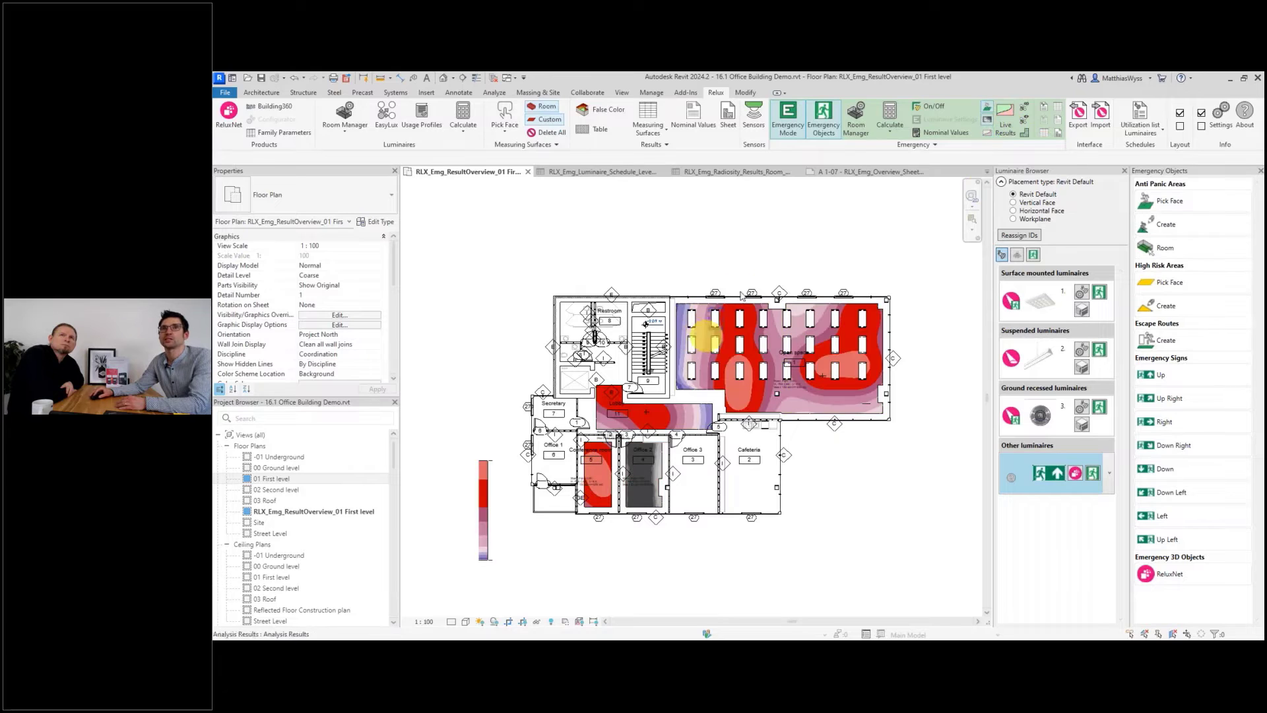
left_click(877, 171)
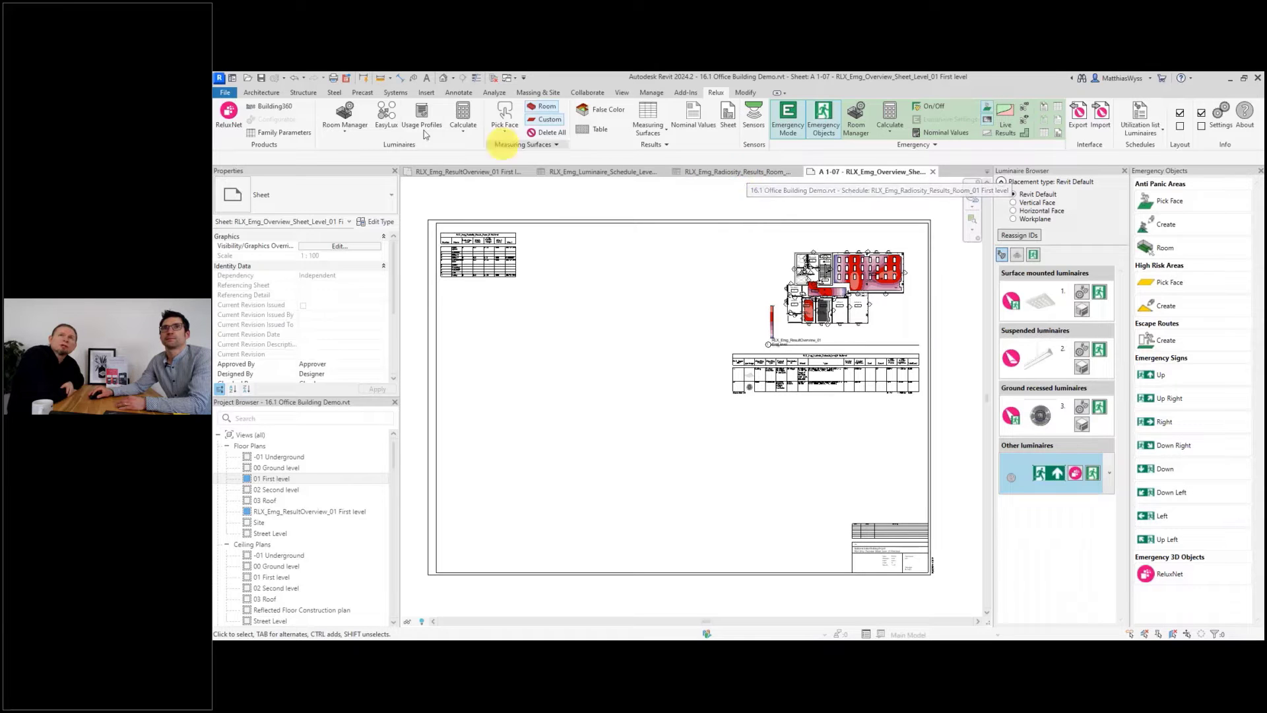
left_click(575, 172)
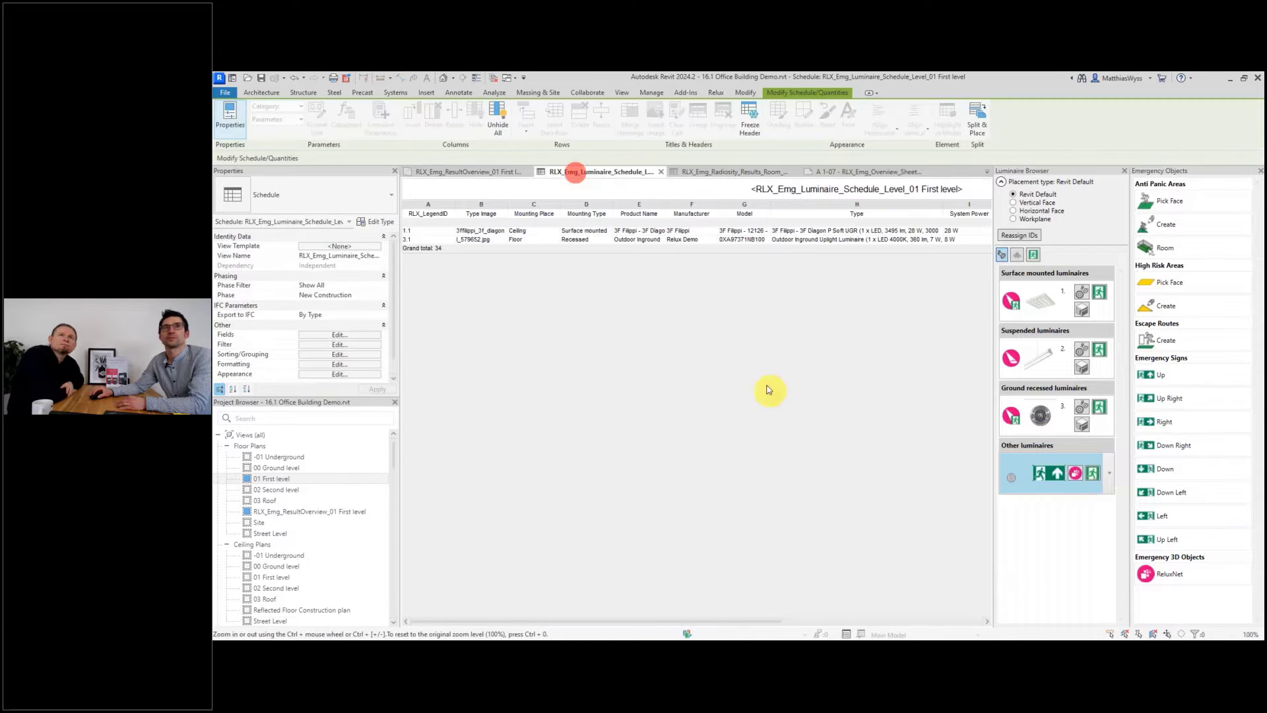
Draw a section through the stairwell on 01 First level and open the new section view.
left_click(460, 170)
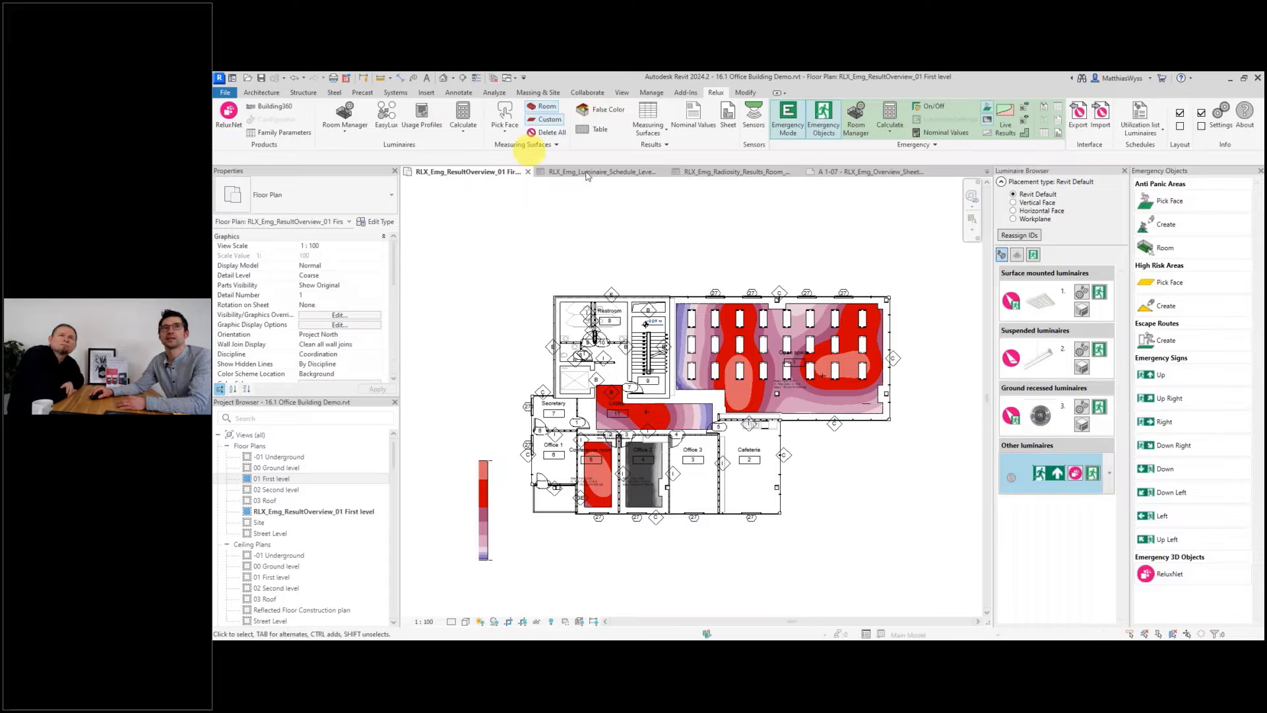
left_click(525, 170)
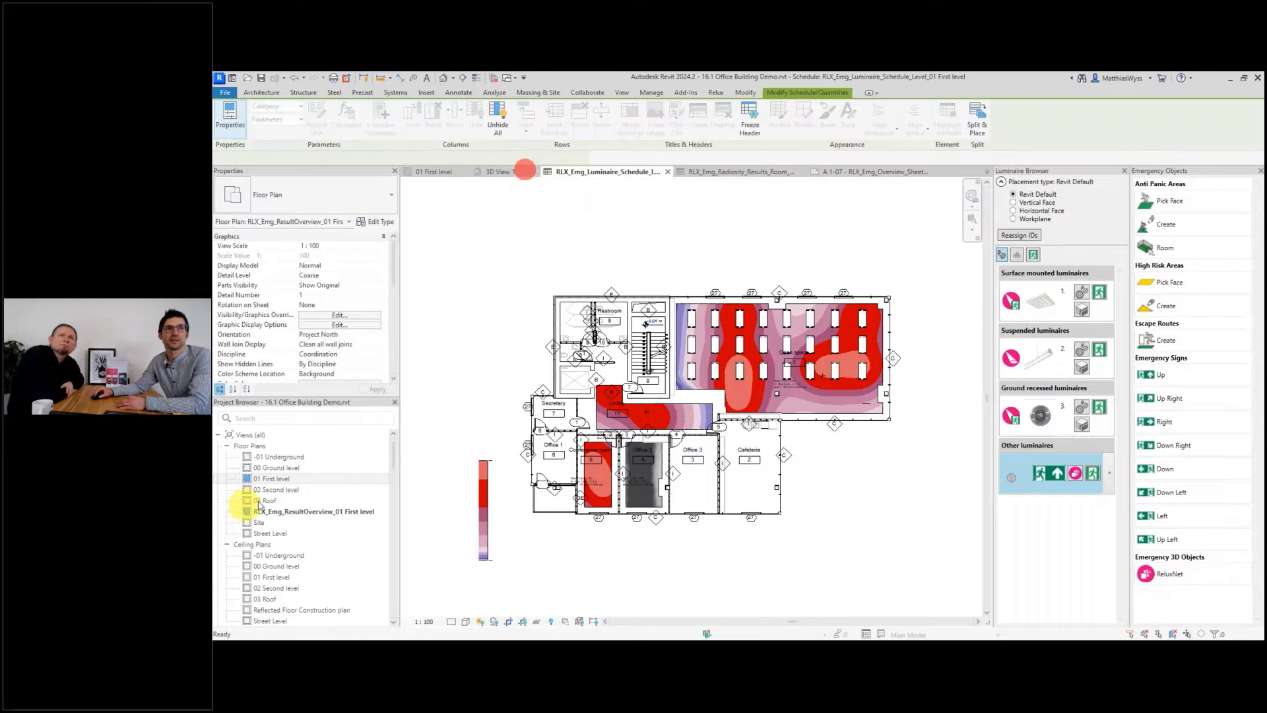
double_click(271, 480)
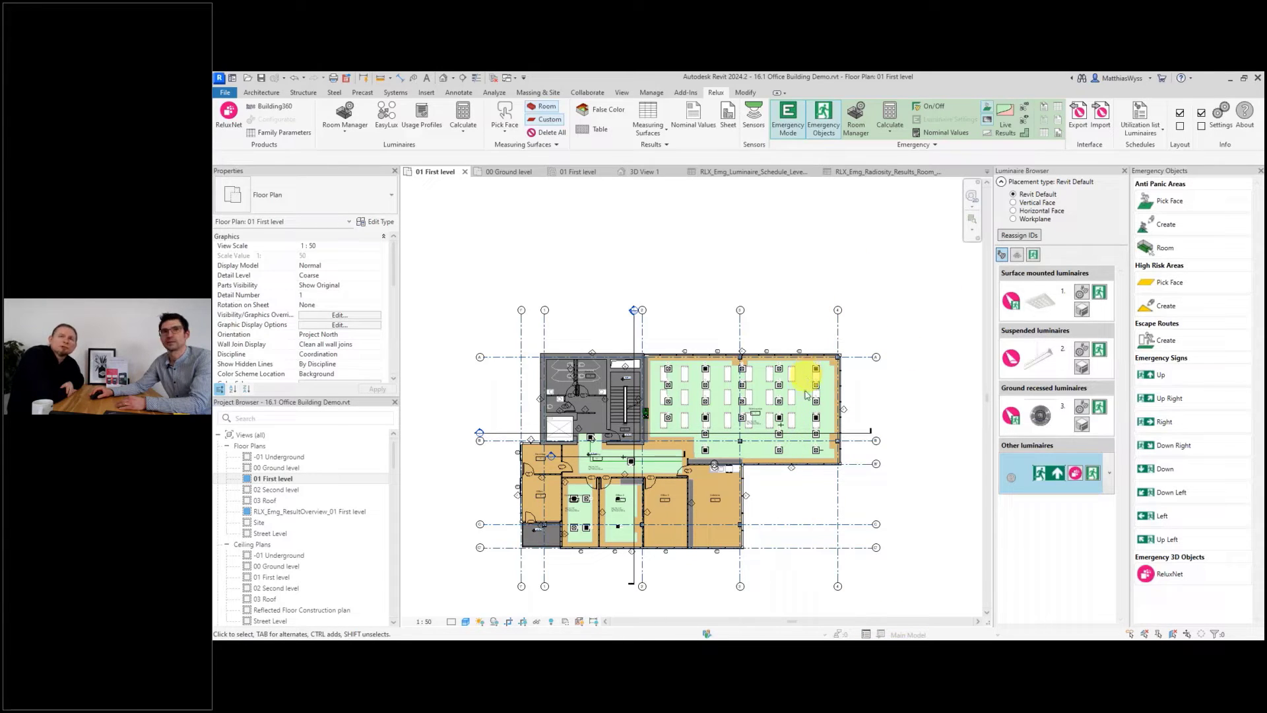
scroll(685, 578, "up", 1)
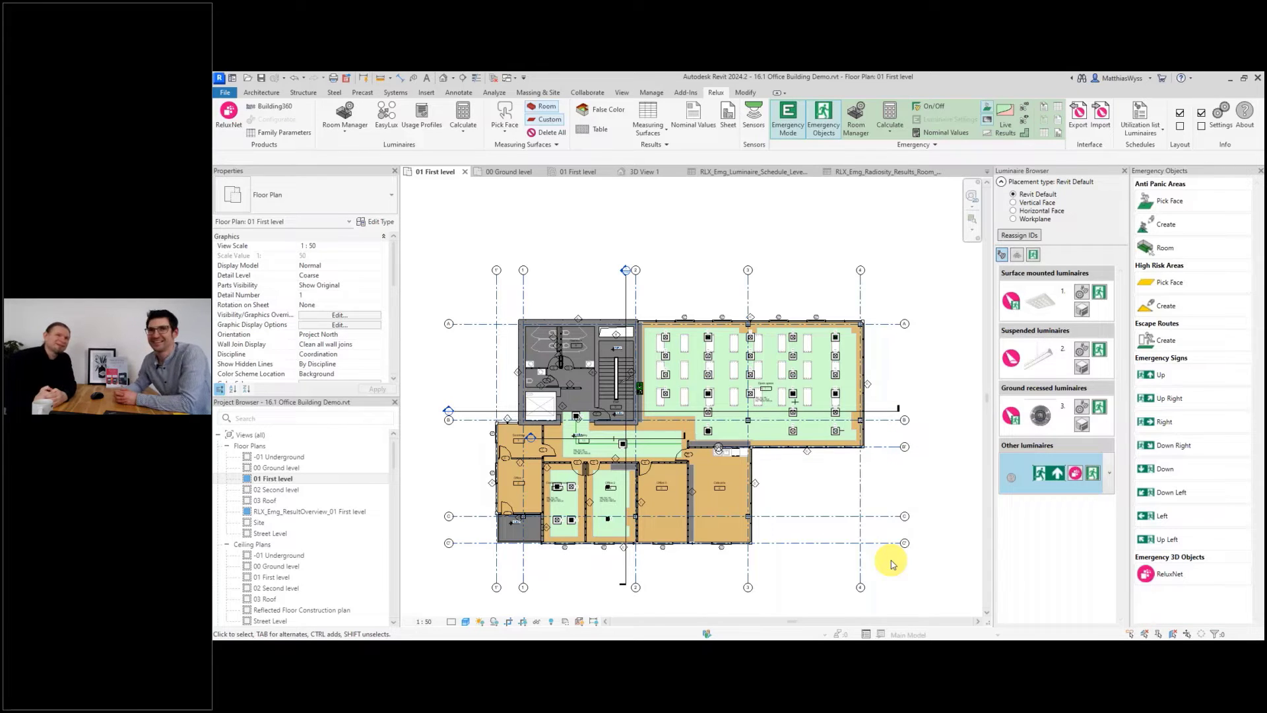
scroll(594, 369, "up", 3)
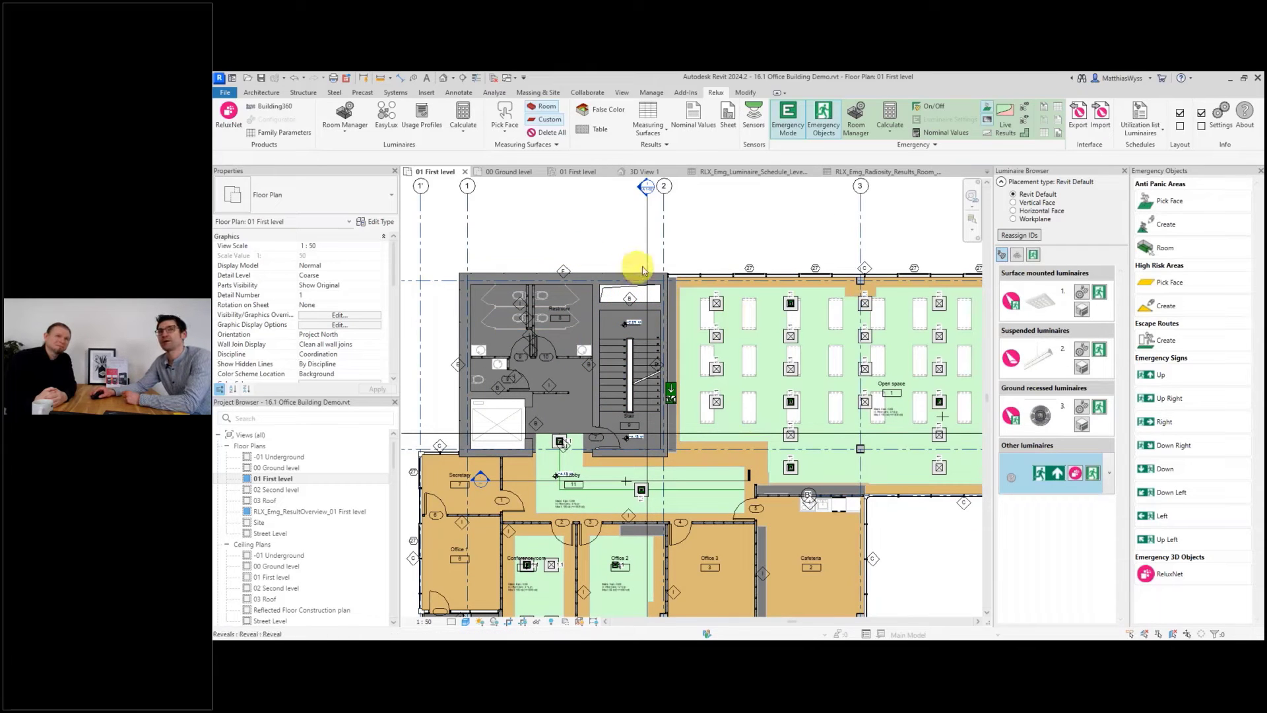
left_click(621, 93)
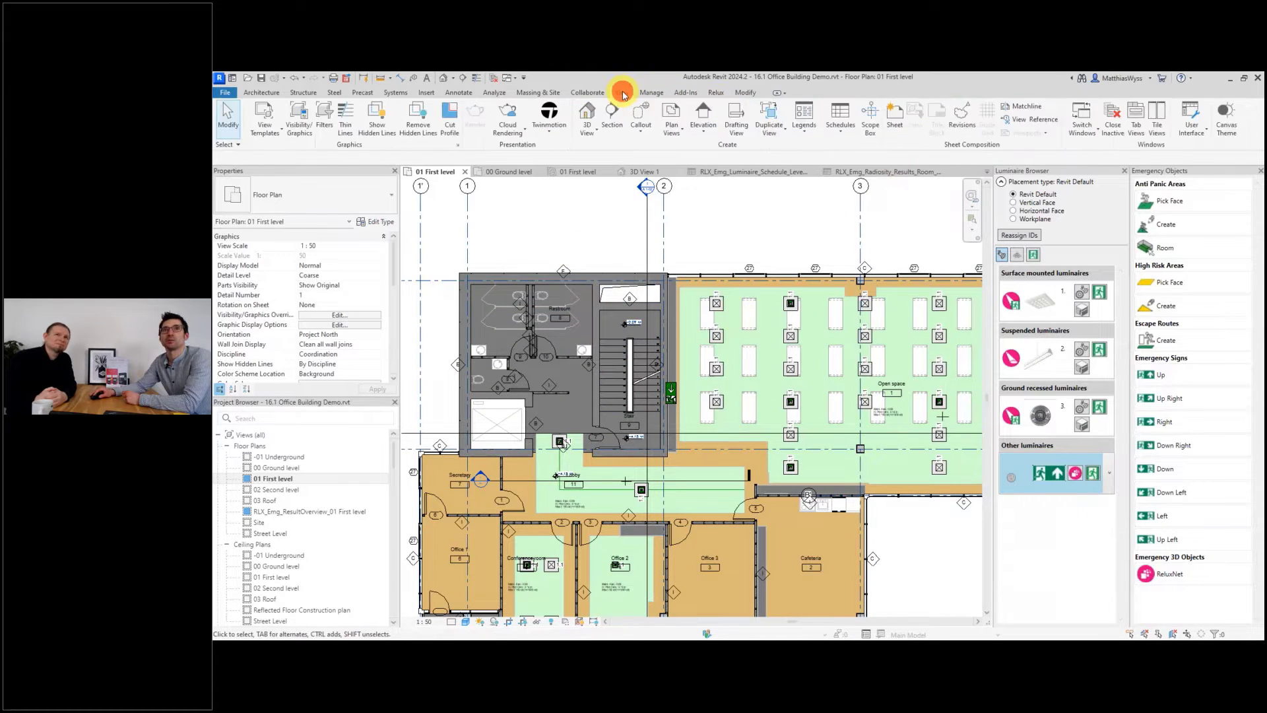
left_click(624, 119)
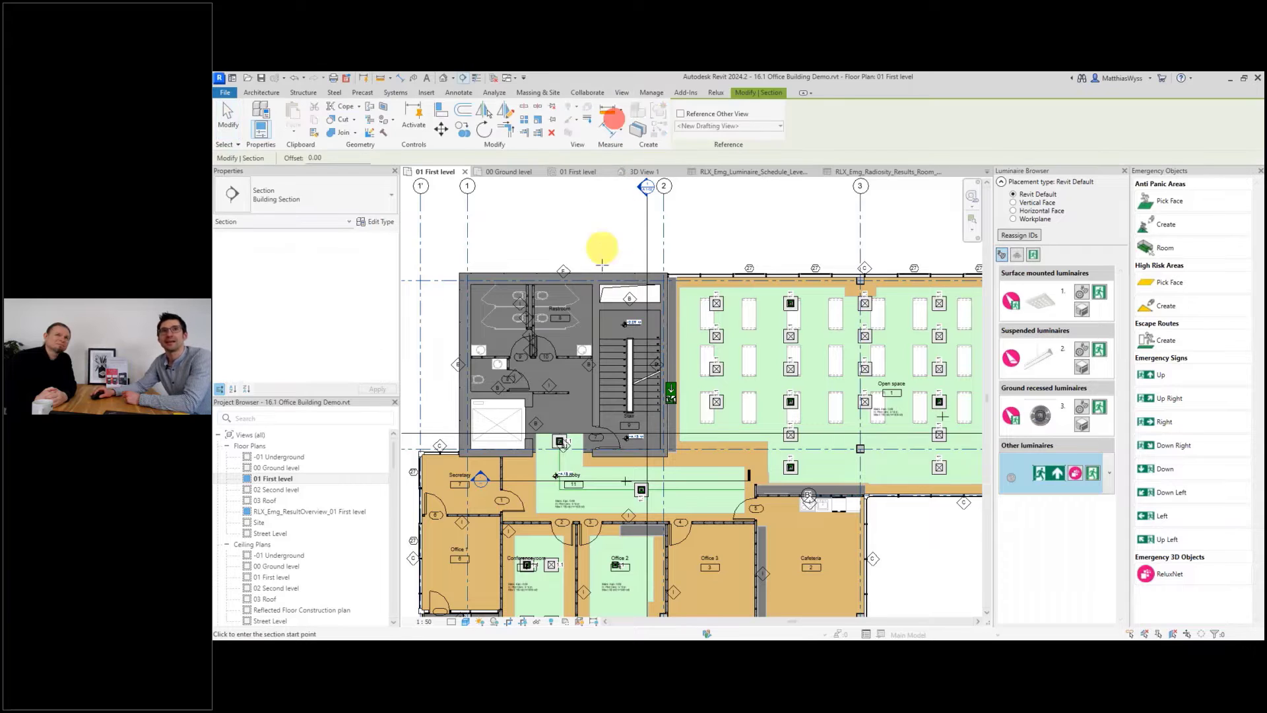
left_click(609, 230)
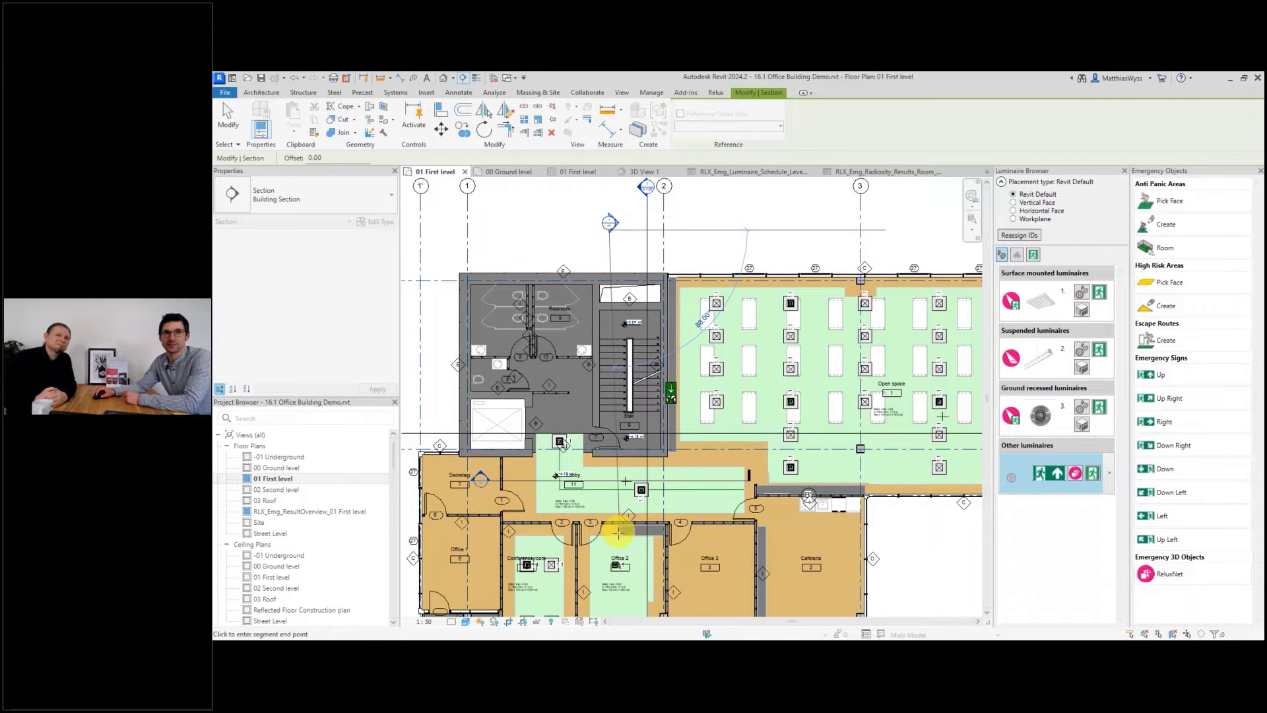
left_click(609, 532)
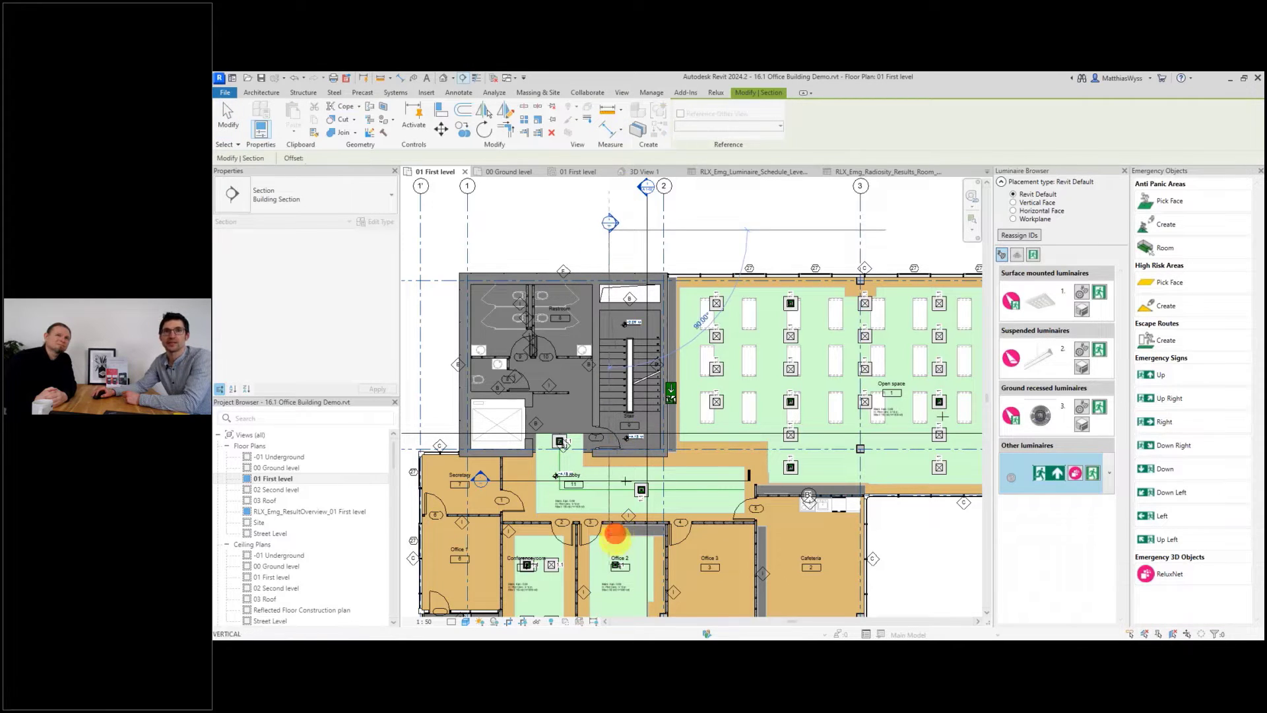
left_click(609, 221)
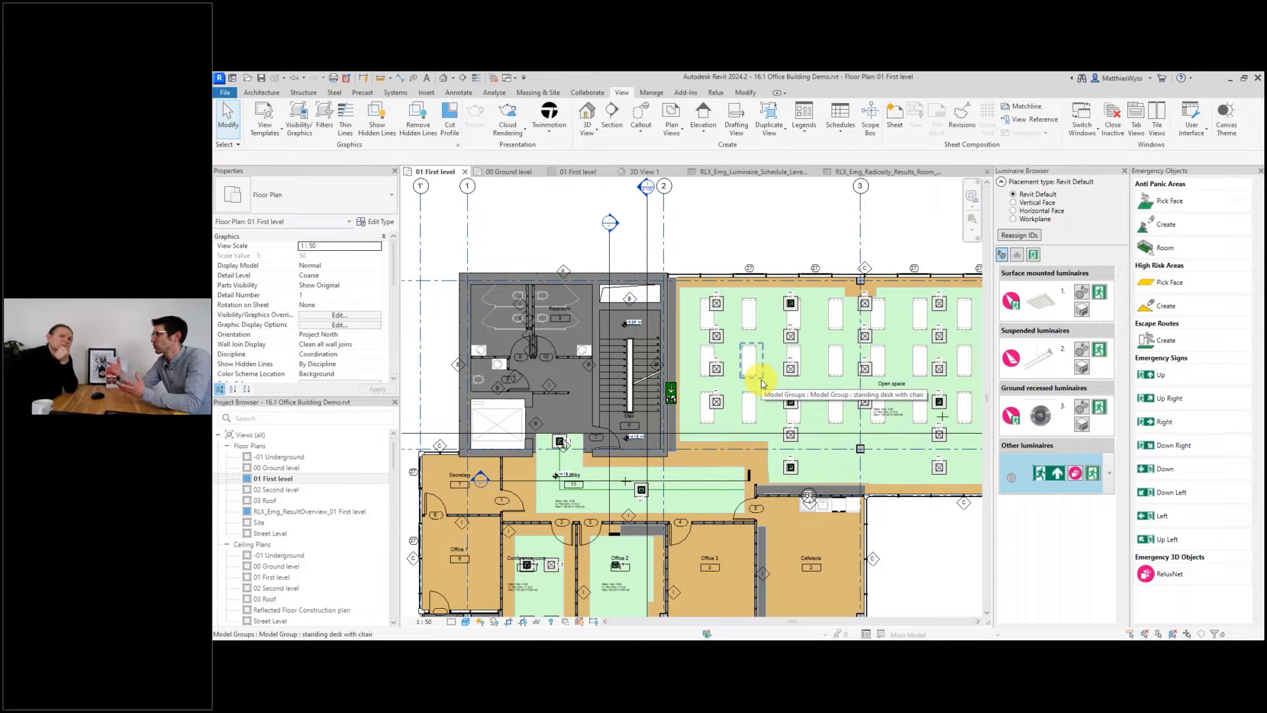
left_click(611, 223)
double_click(611, 223)
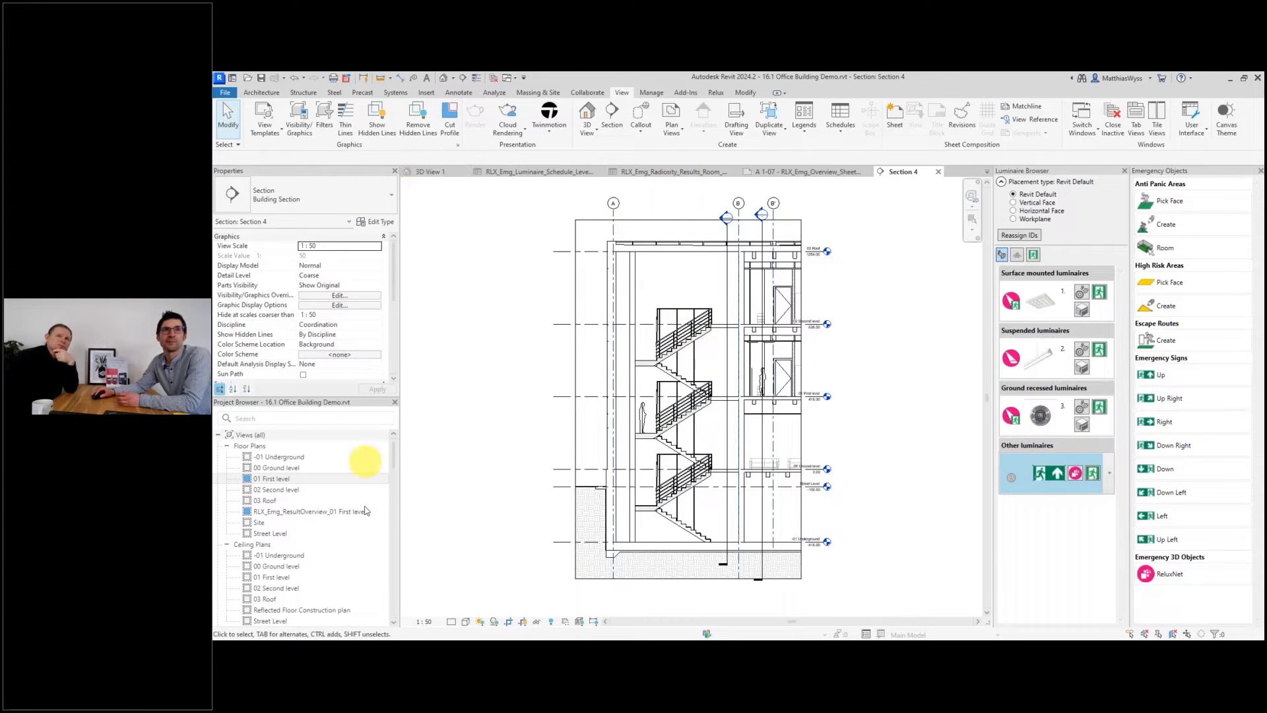
Create a camera view from the lobby looking into the stairwell and set its visual style to Shaded.
double_click(273, 479)
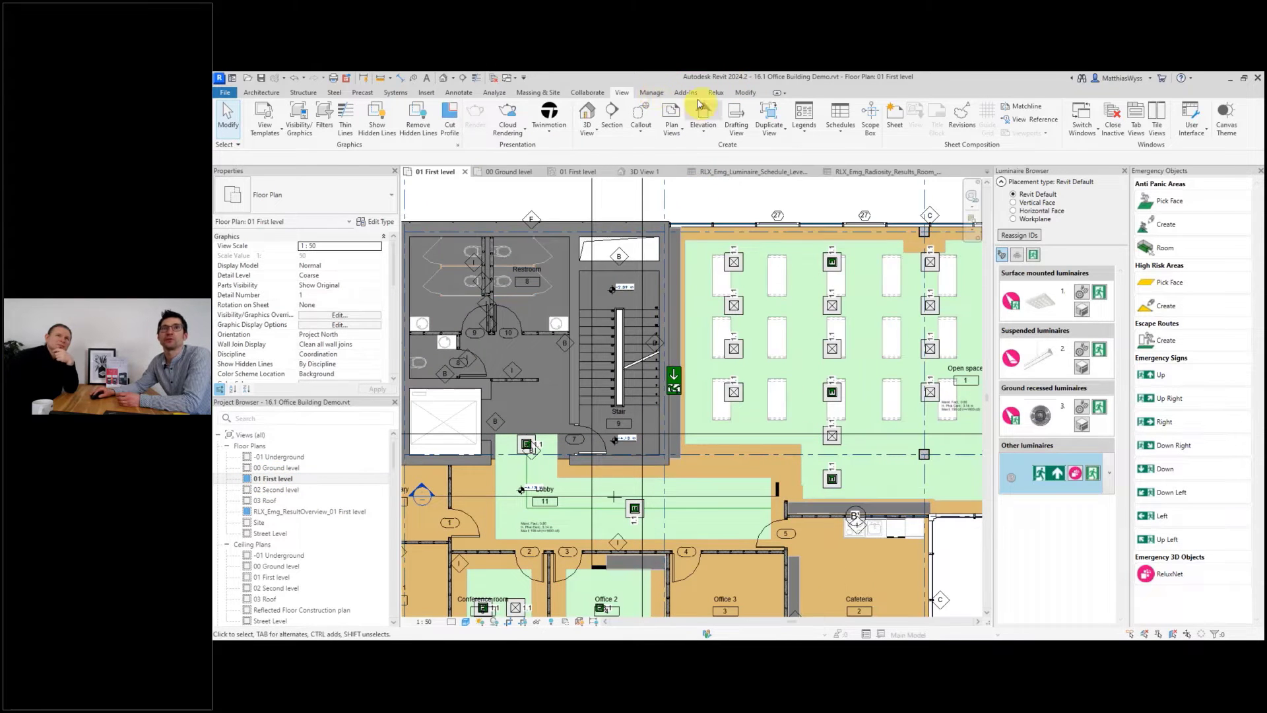
left_click(588, 132)
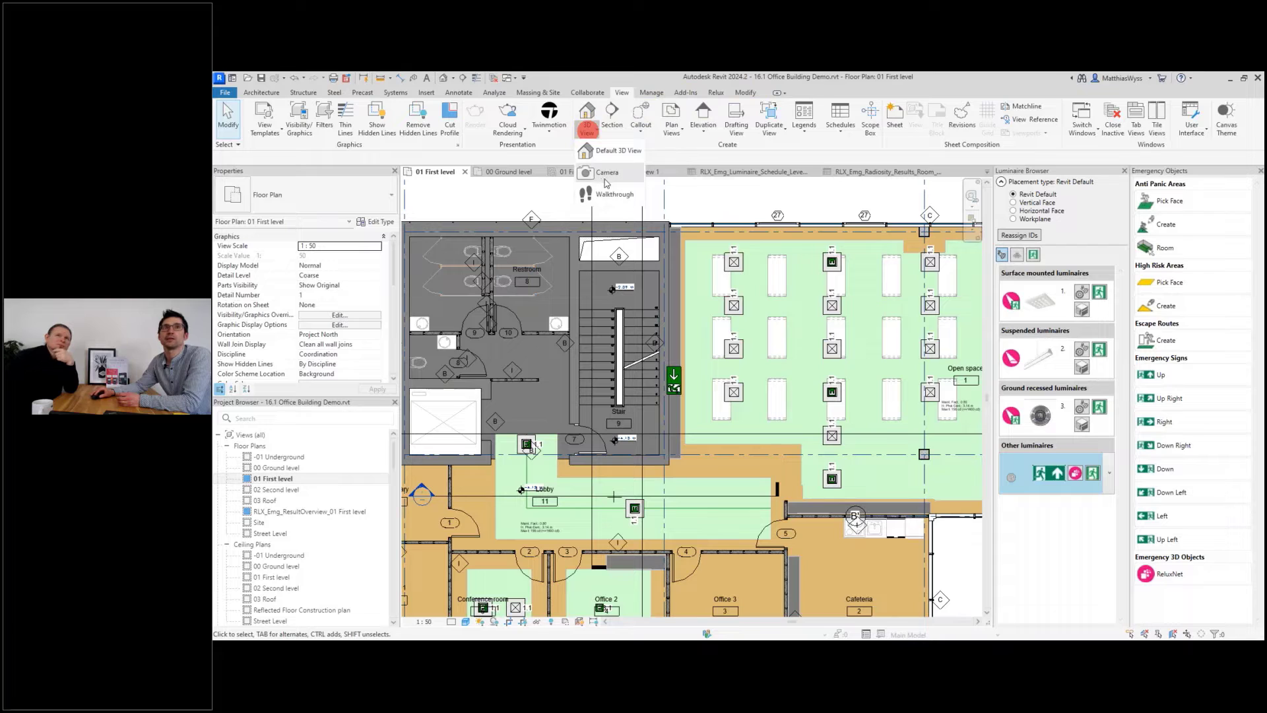
left_click(604, 177)
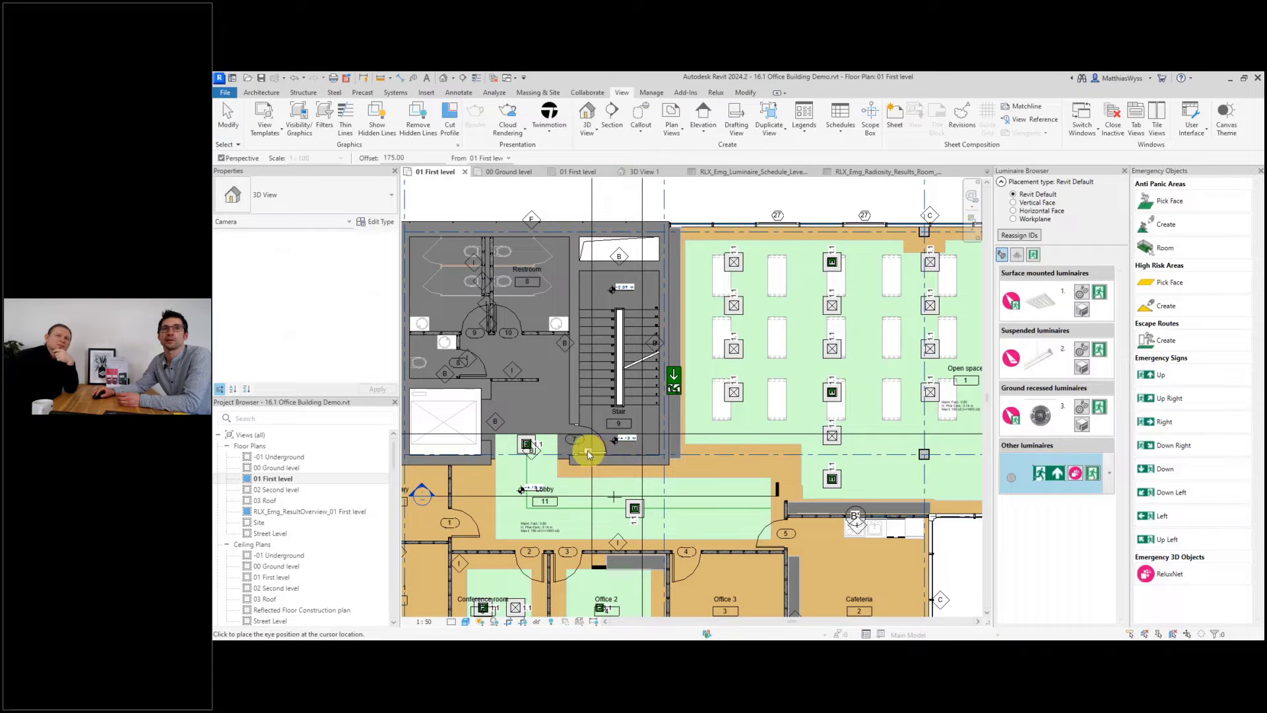
left_click(586, 454)
left_click(716, 215)
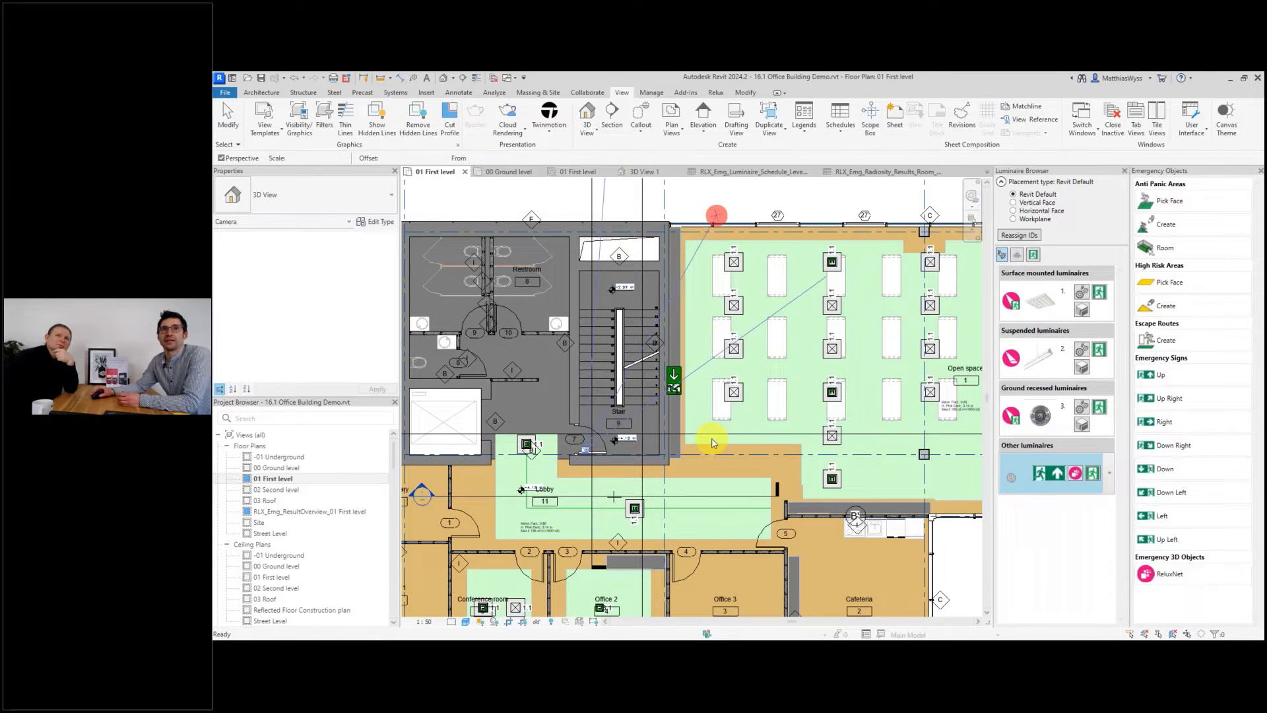
left_click(466, 622)
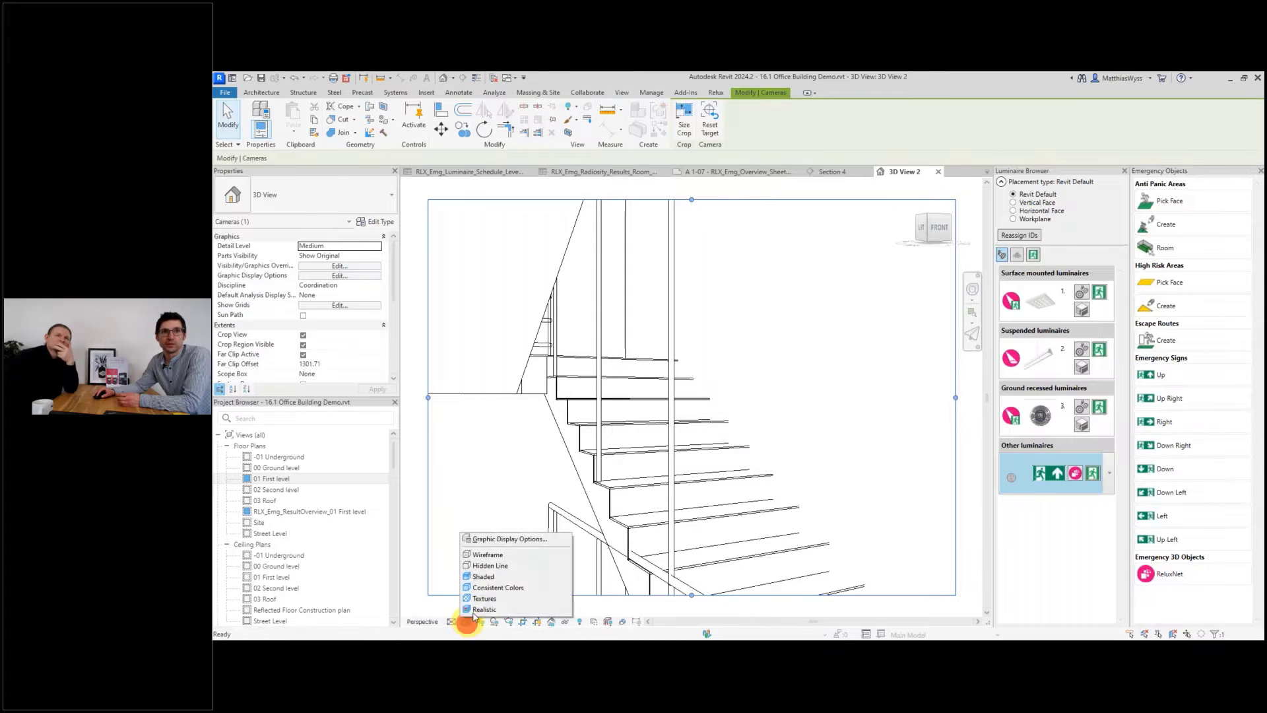
left_click(490, 578)
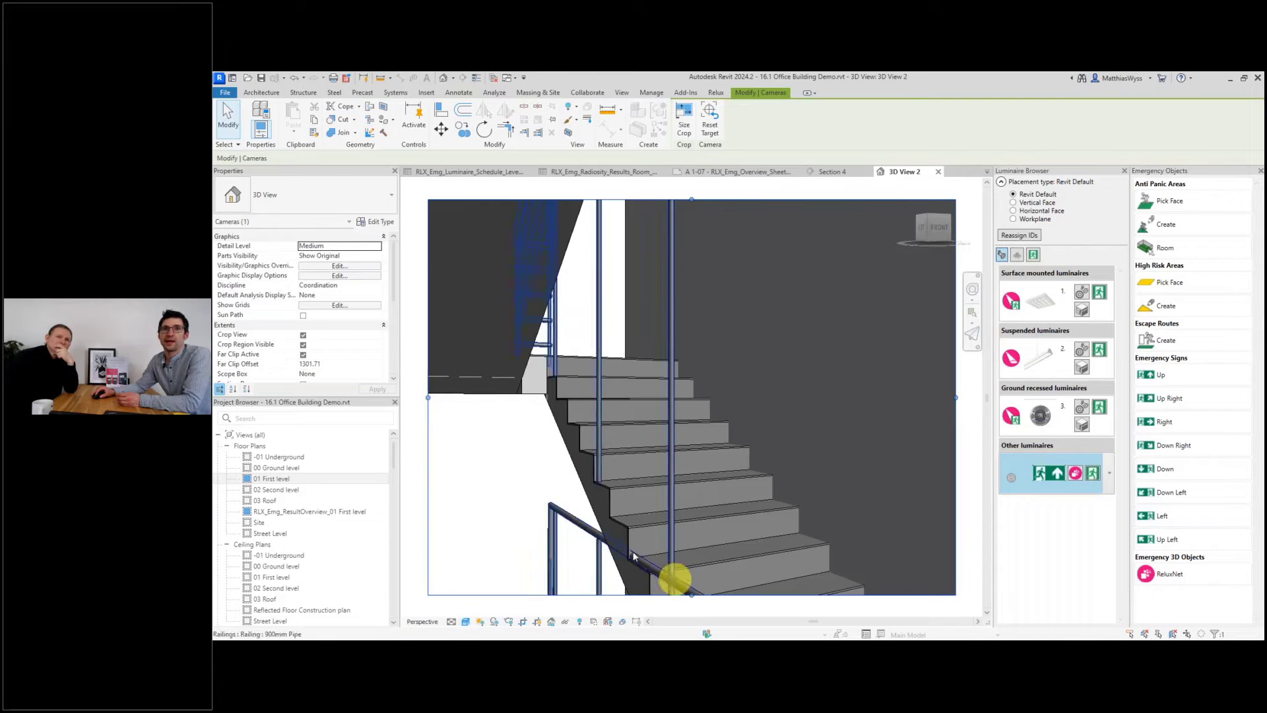
Create anti-panic areas on three stair treads by picking their faces in the camera view.
left_click(1165, 200)
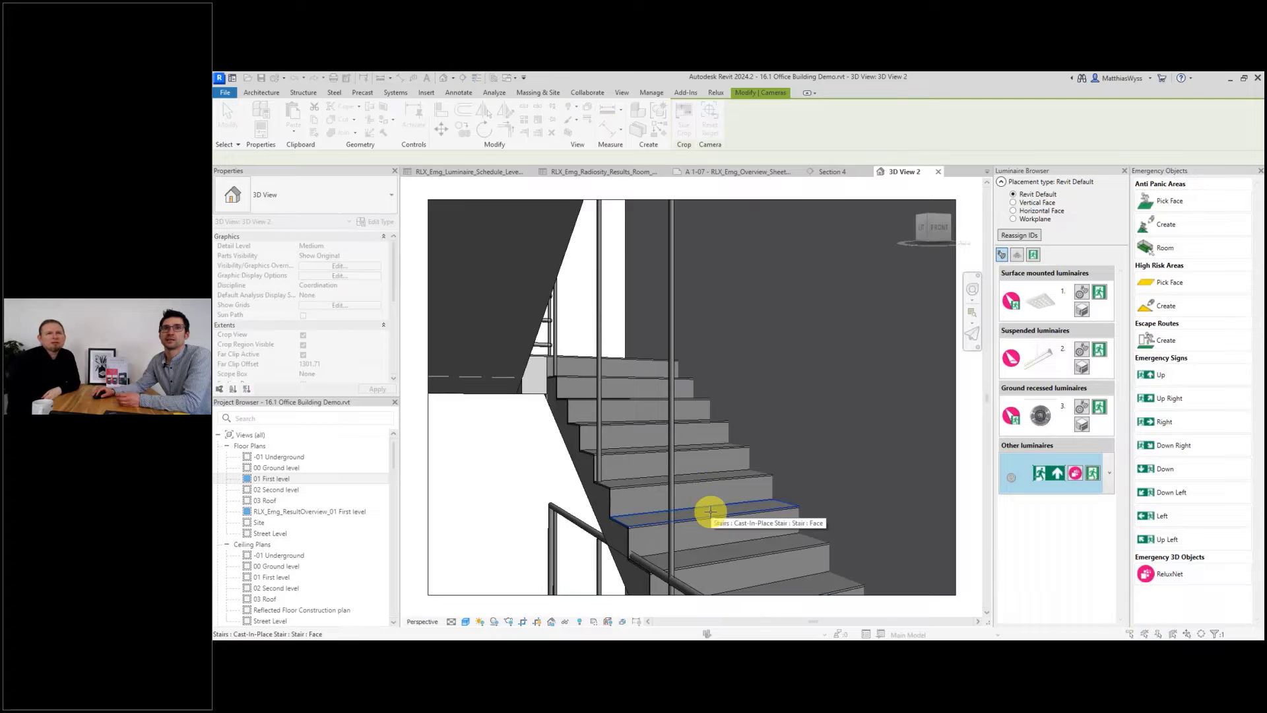
left_click(708, 508)
left_click(1171, 201)
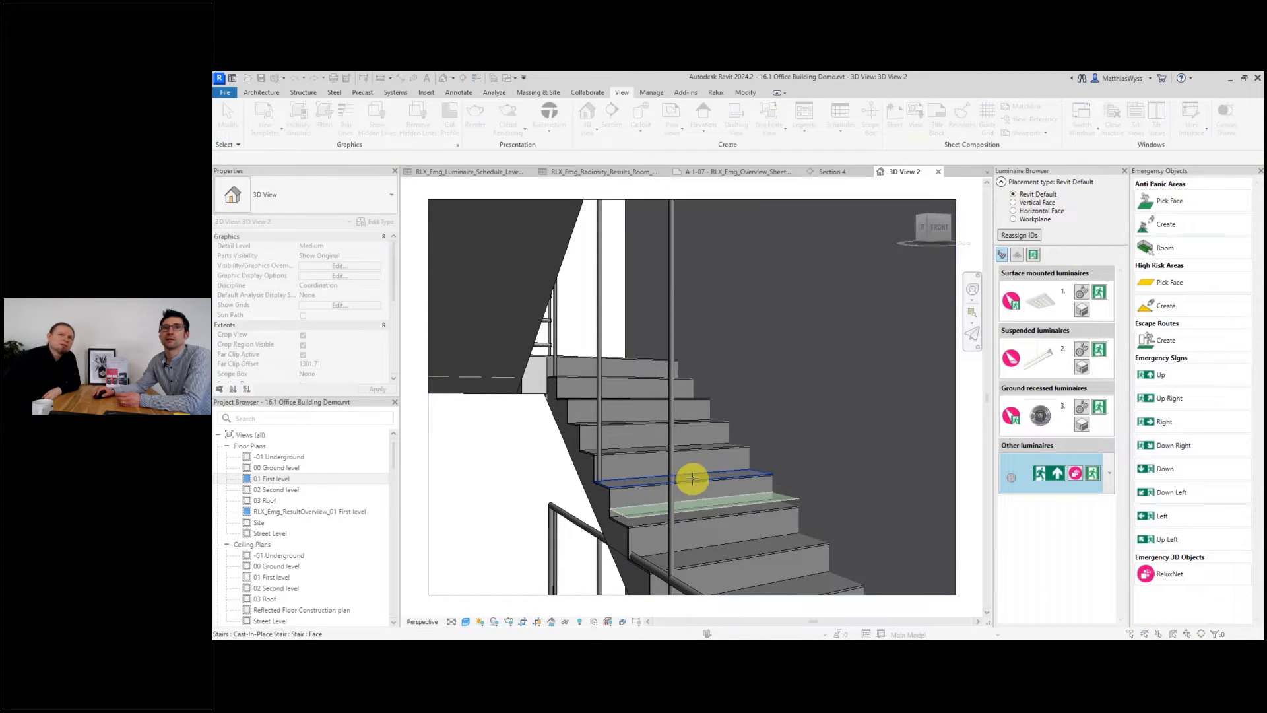
left_click(690, 478)
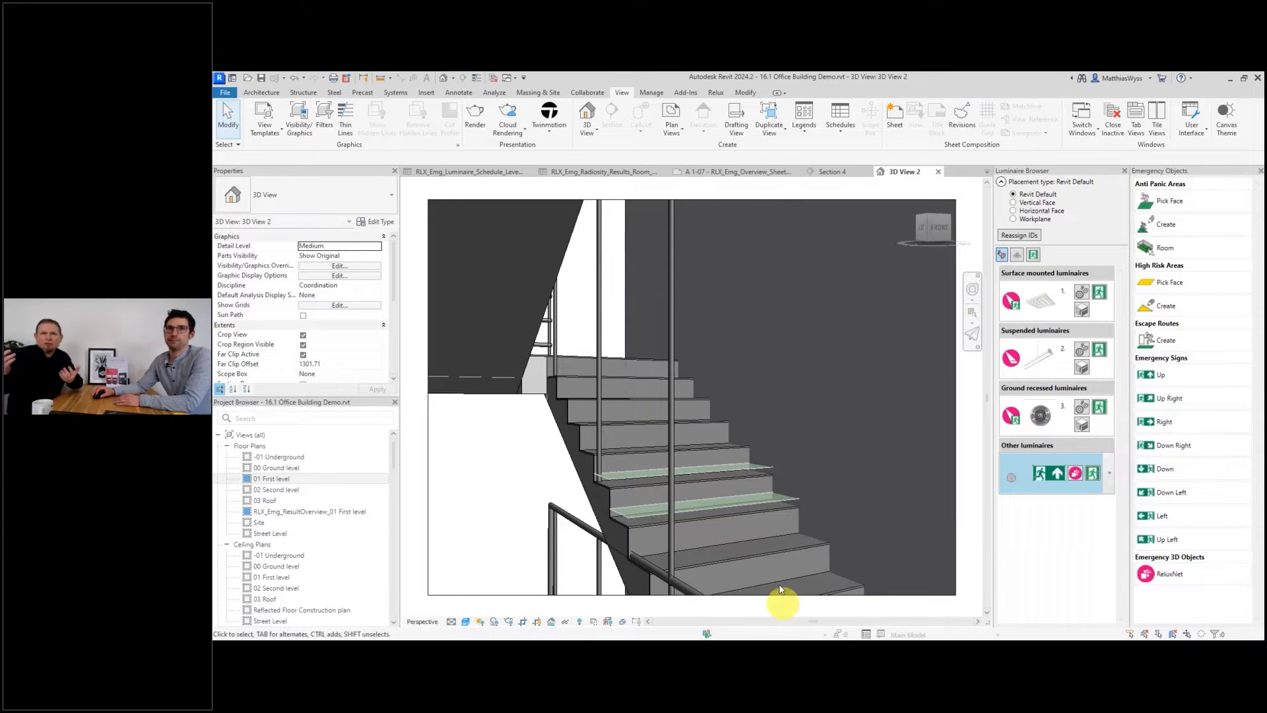
left_click(1171, 202)
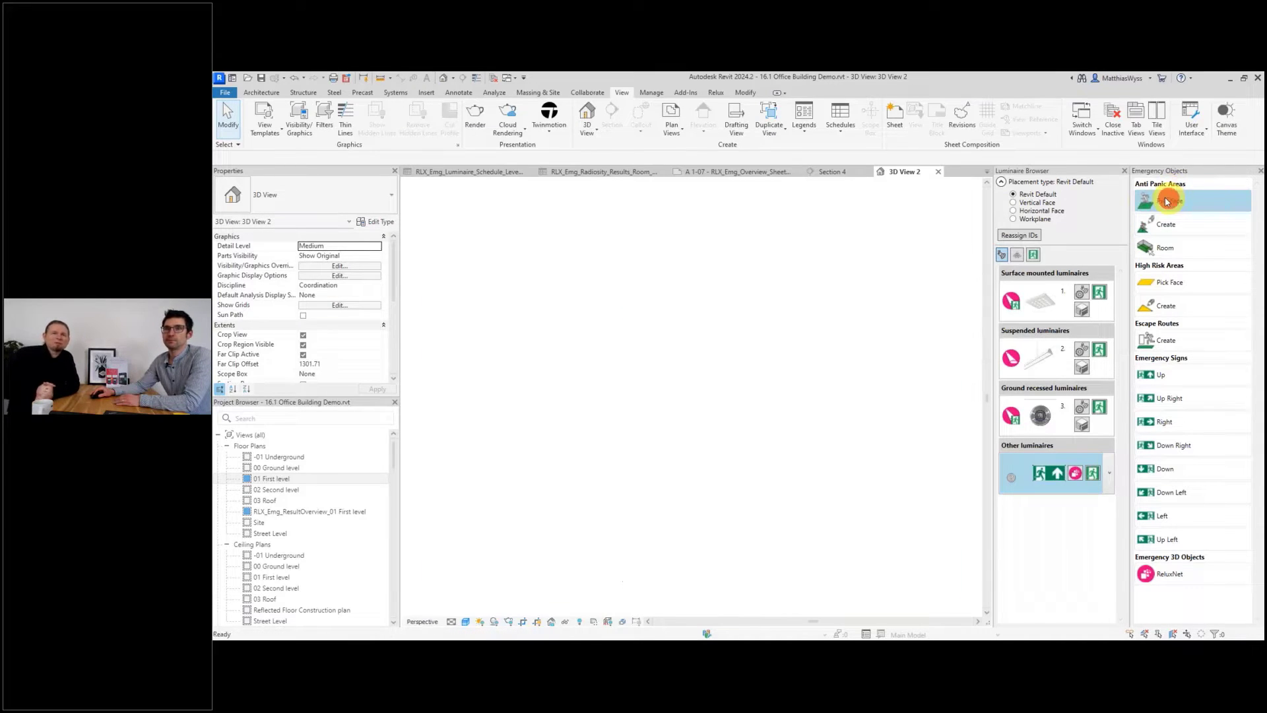
left_click(761, 553)
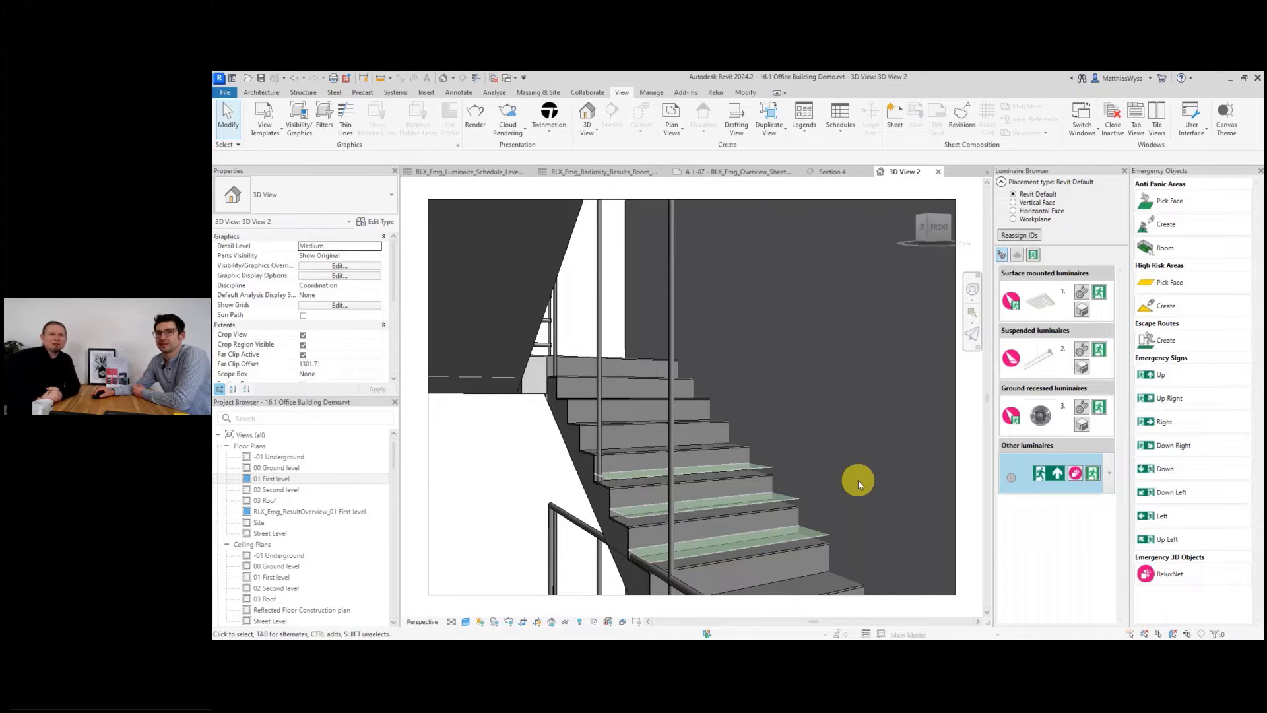
Open the emergency nominal values dialog and cancel it without changes.
left_click(717, 94)
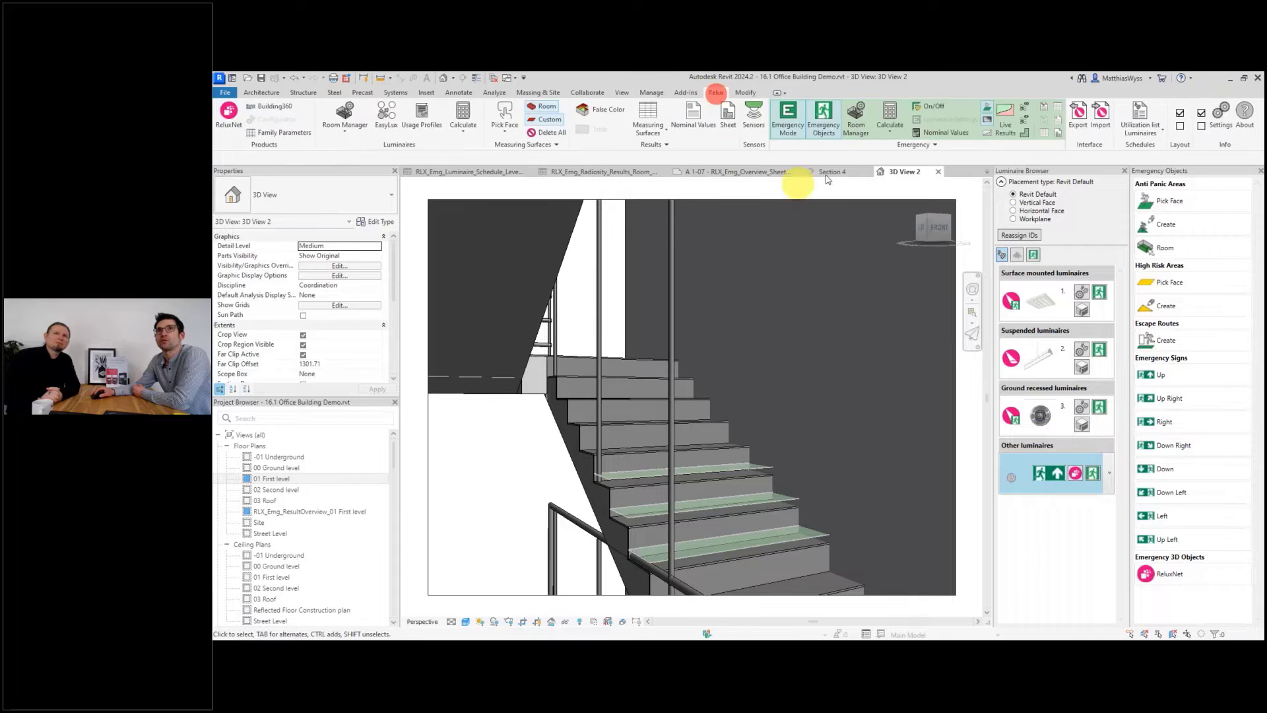
left_click(937, 135)
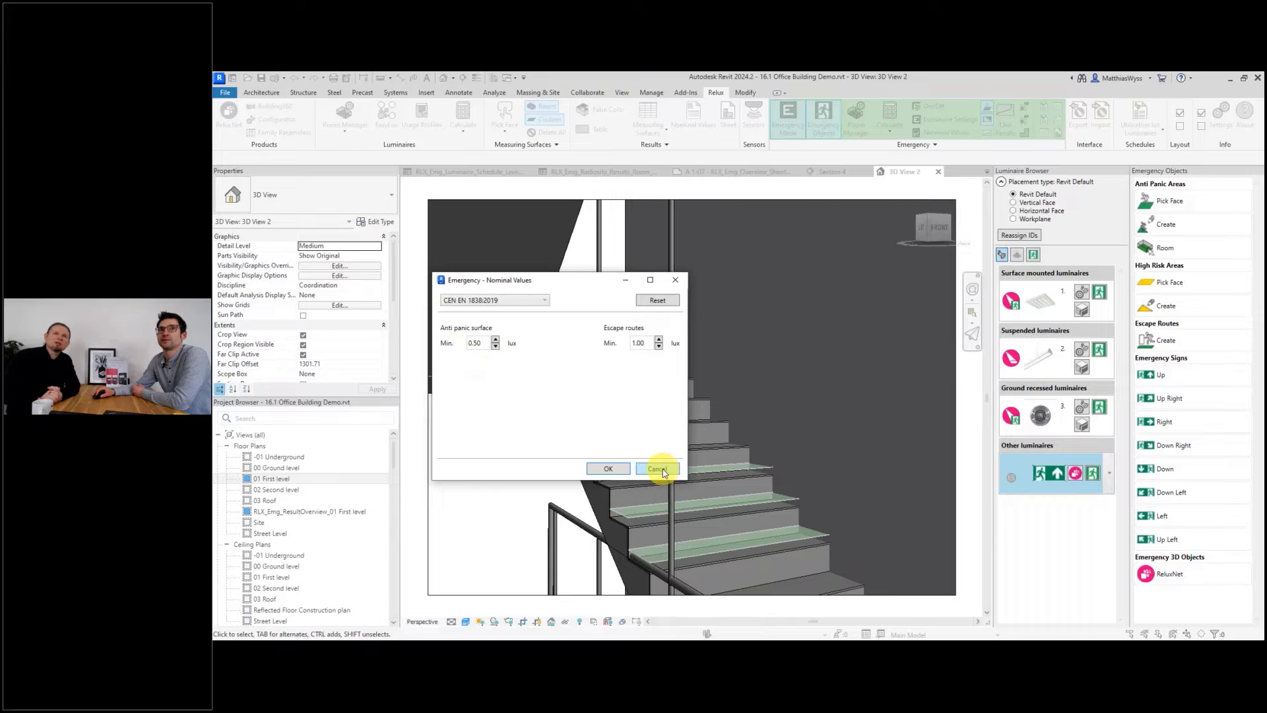
left_click(661, 469)
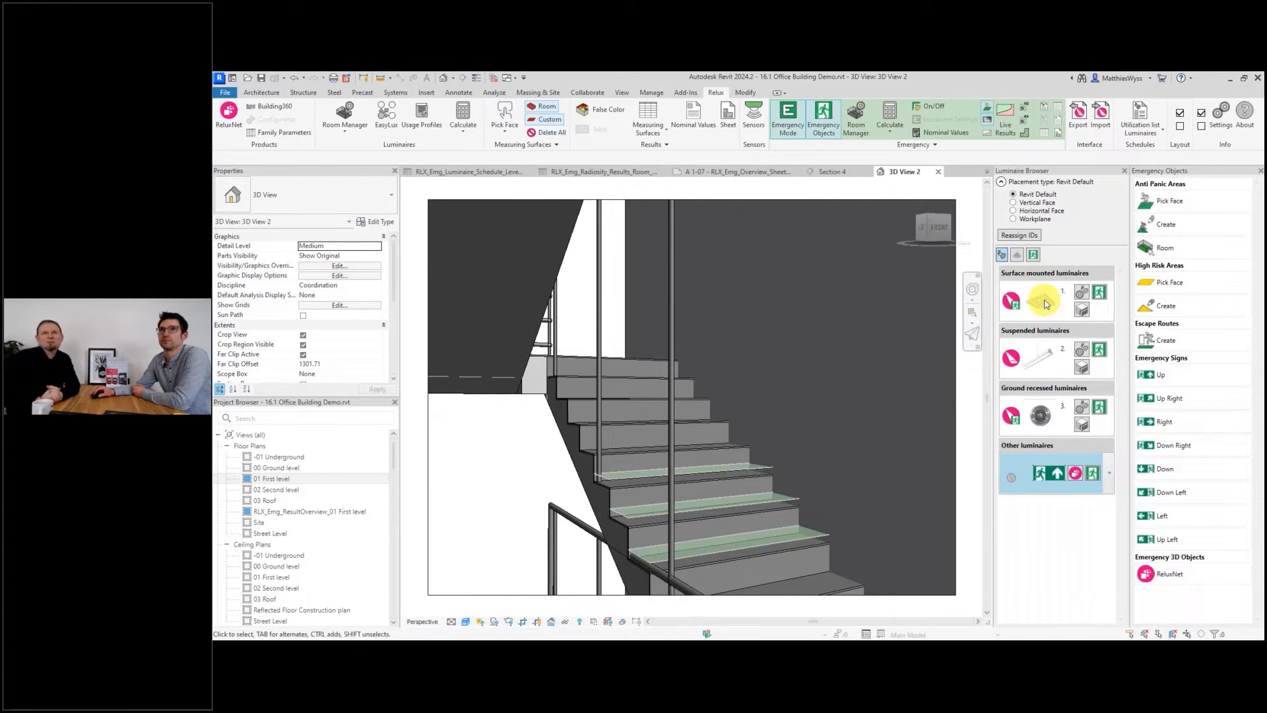
left_click(1042, 301)
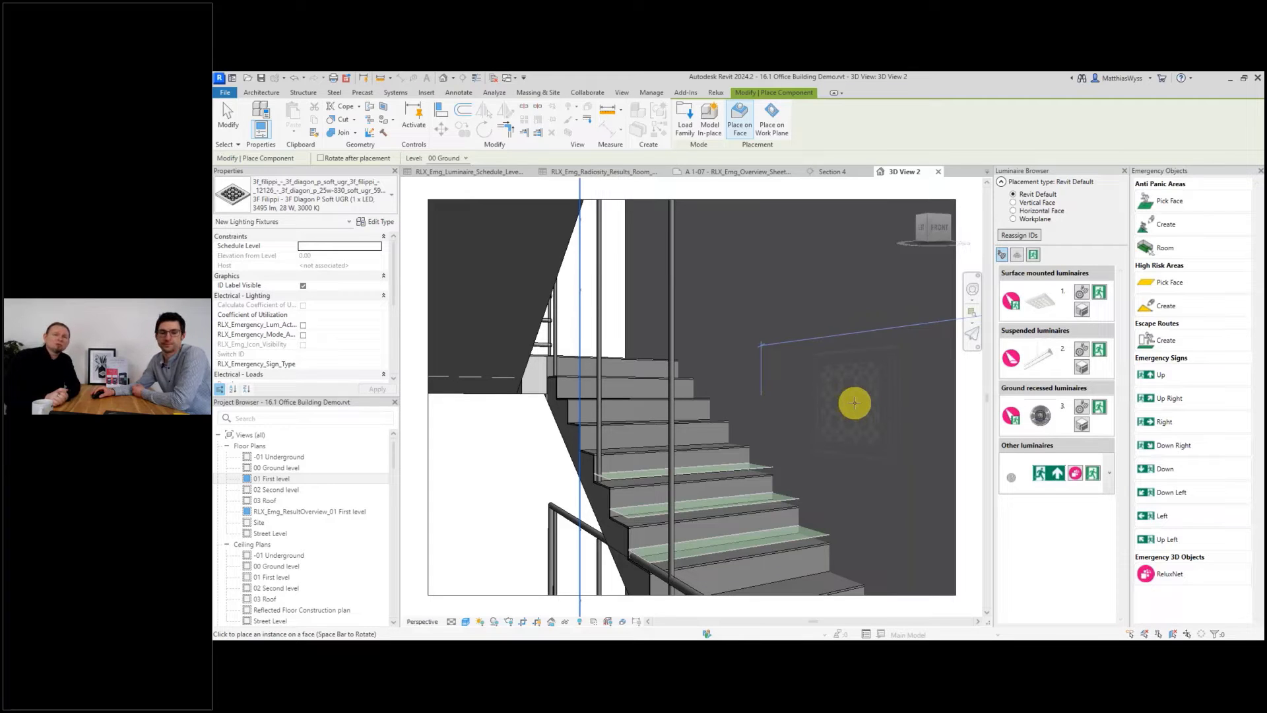
key("Escape")
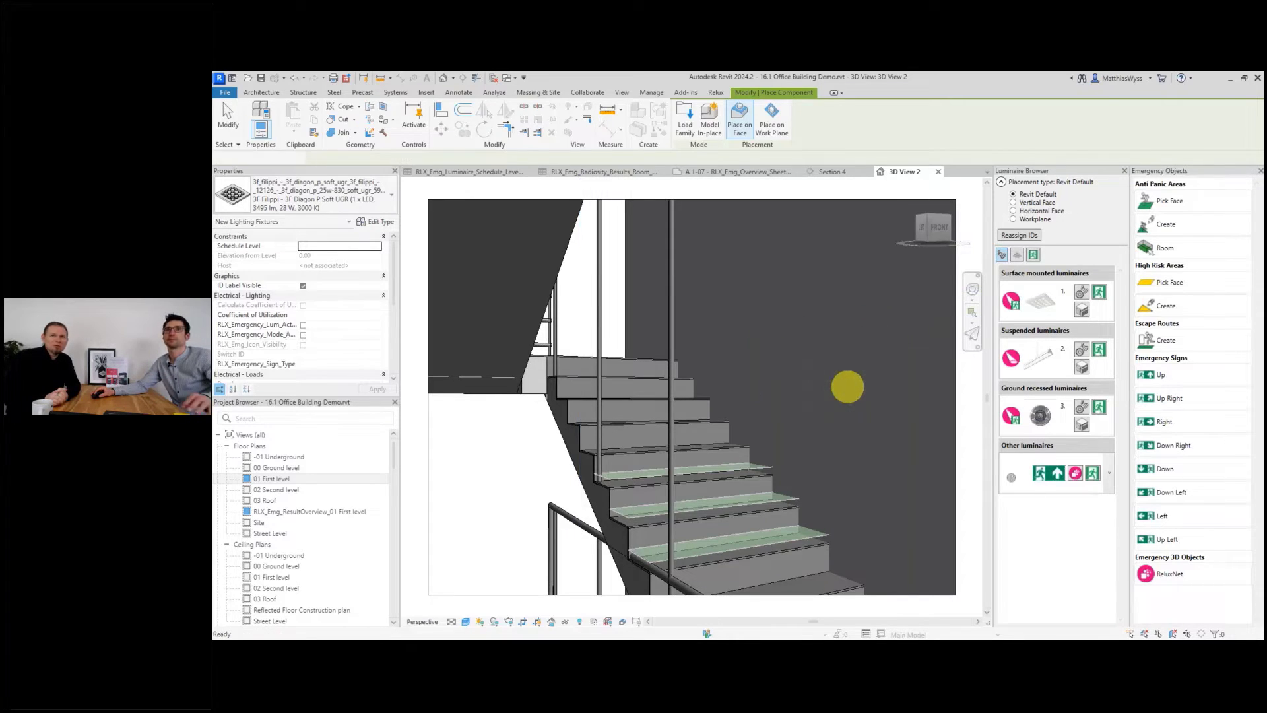
key("Escape")
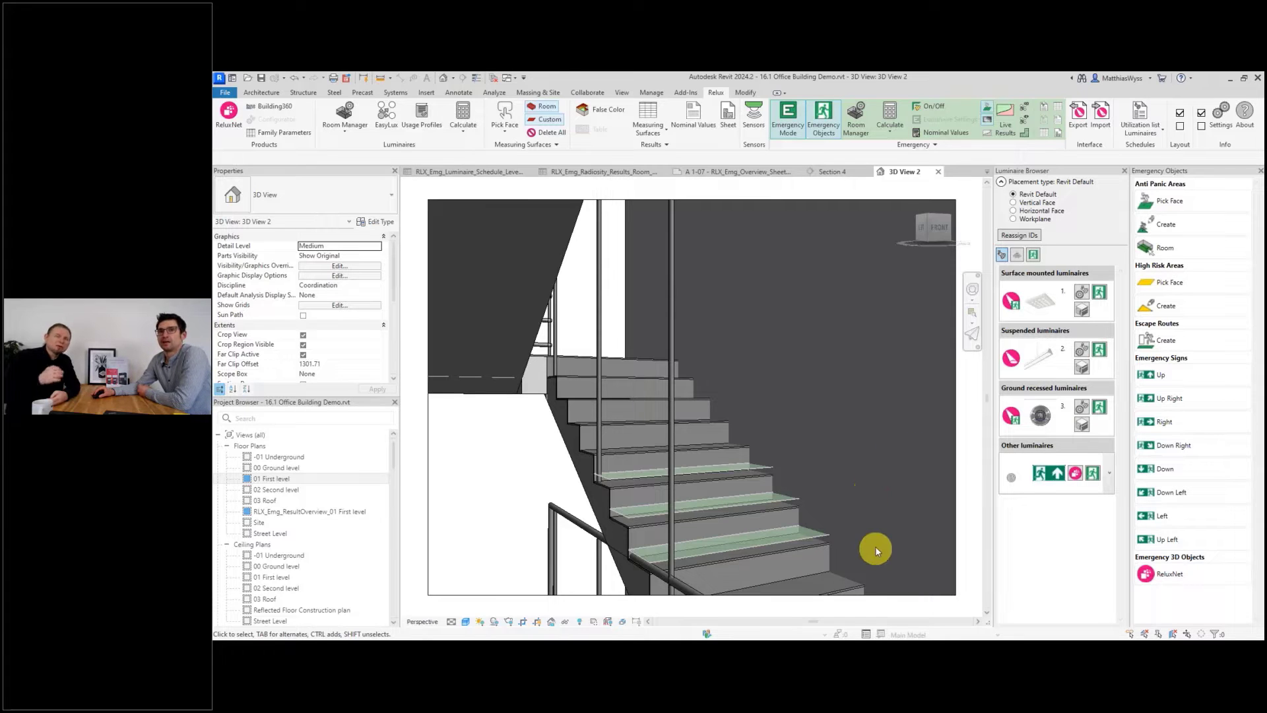
Place surface mounted luminaire 1 on the stairwell wall face above the stairs.
left_click(1048, 306)
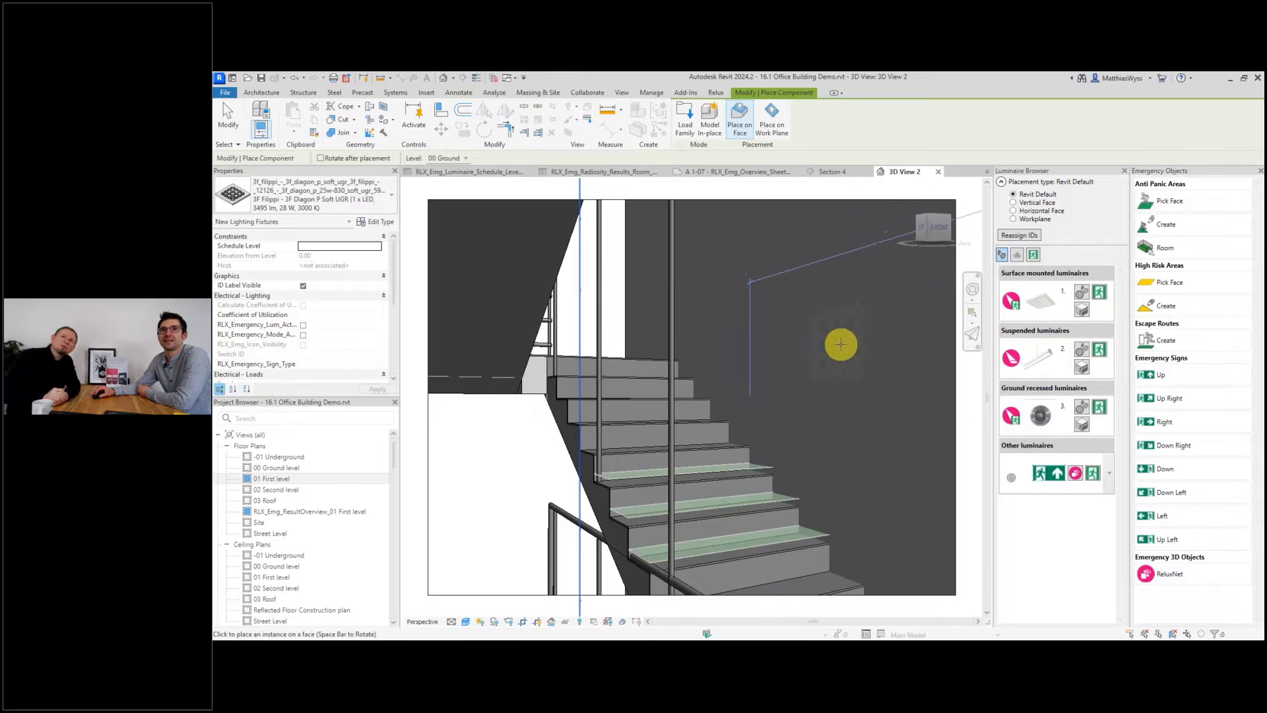
left_click(835, 322)
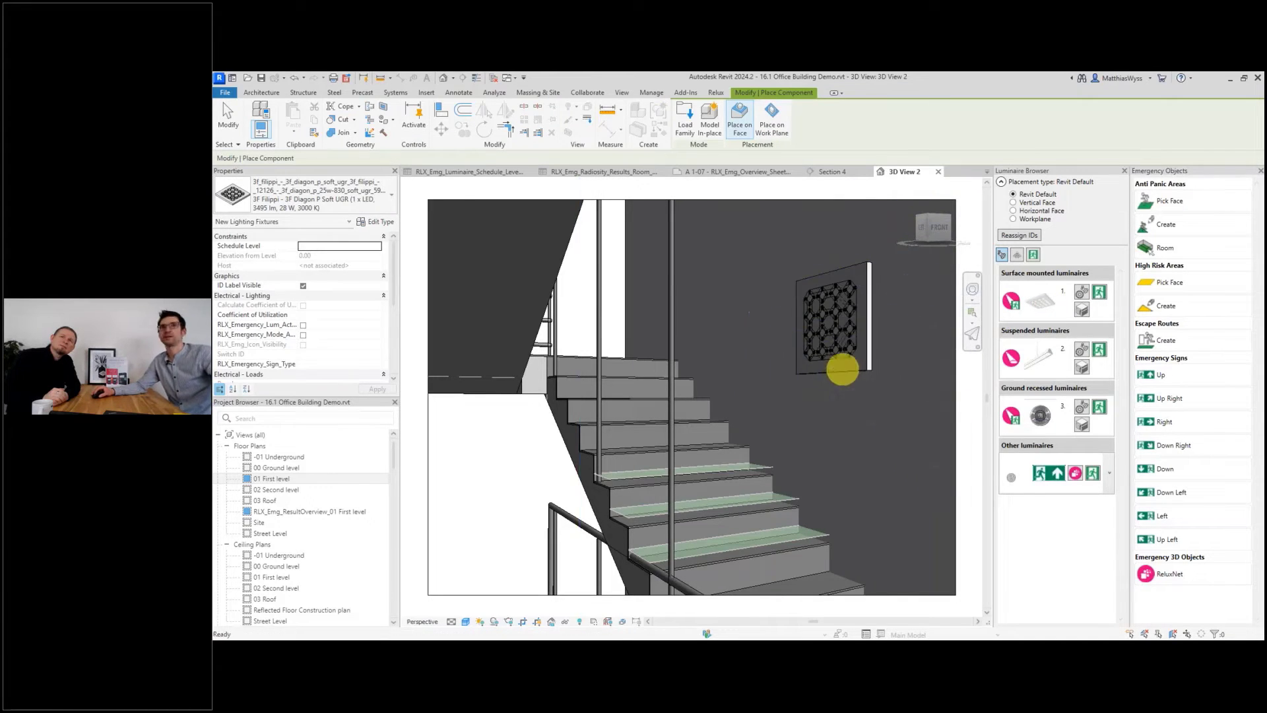
key("Escape")
key("Escape")
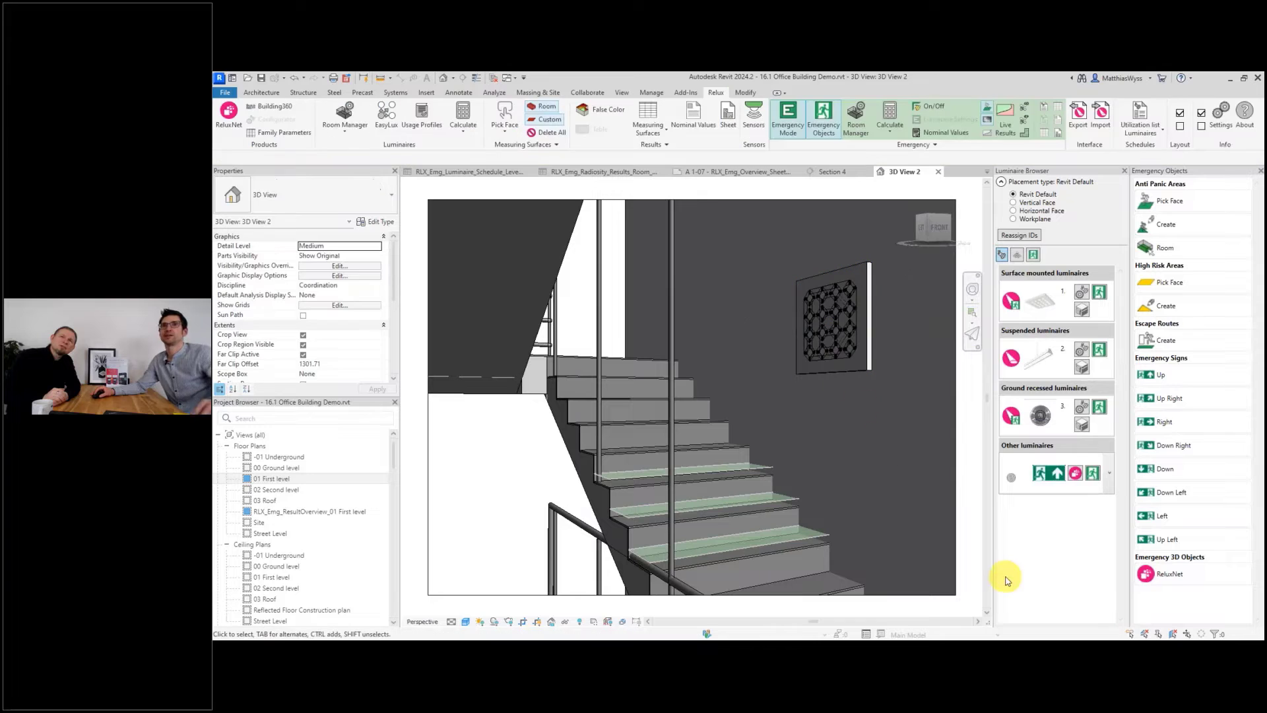
Select the stairwell in the first-level floor plan and run the emergency calculation for the selection.
double_click(276, 479)
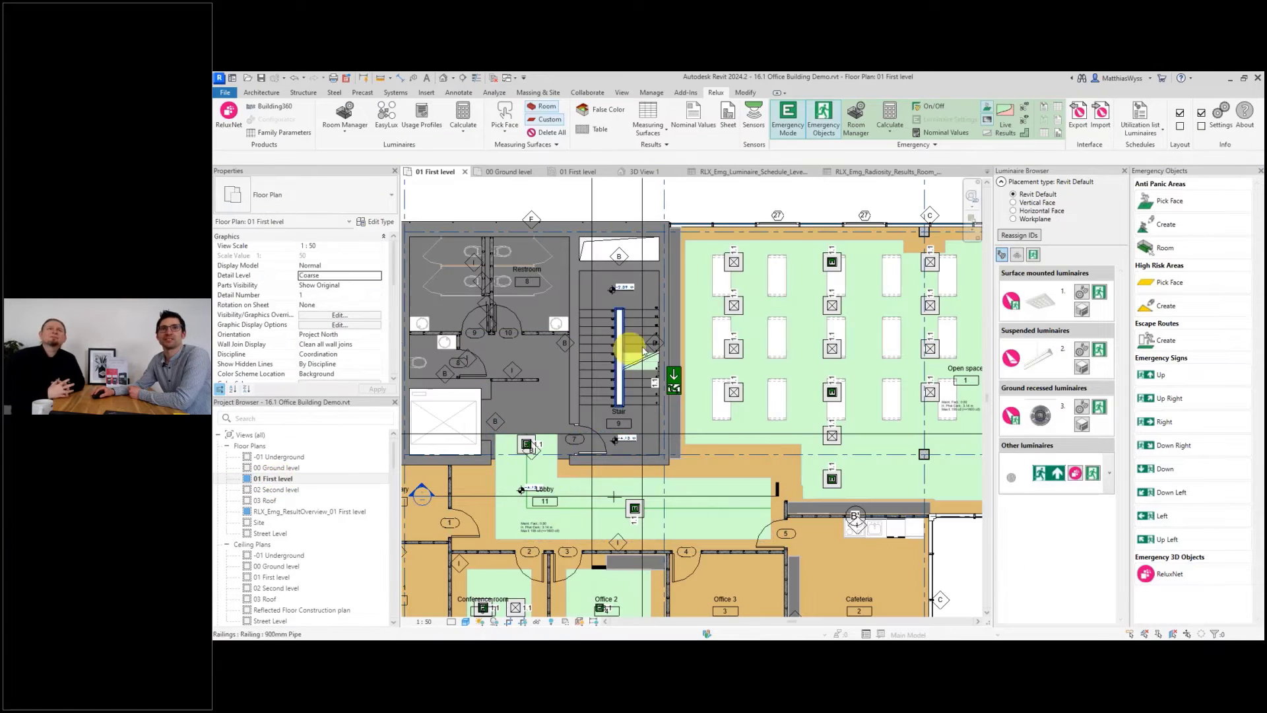
left_click_drag(561, 208, 697, 486)
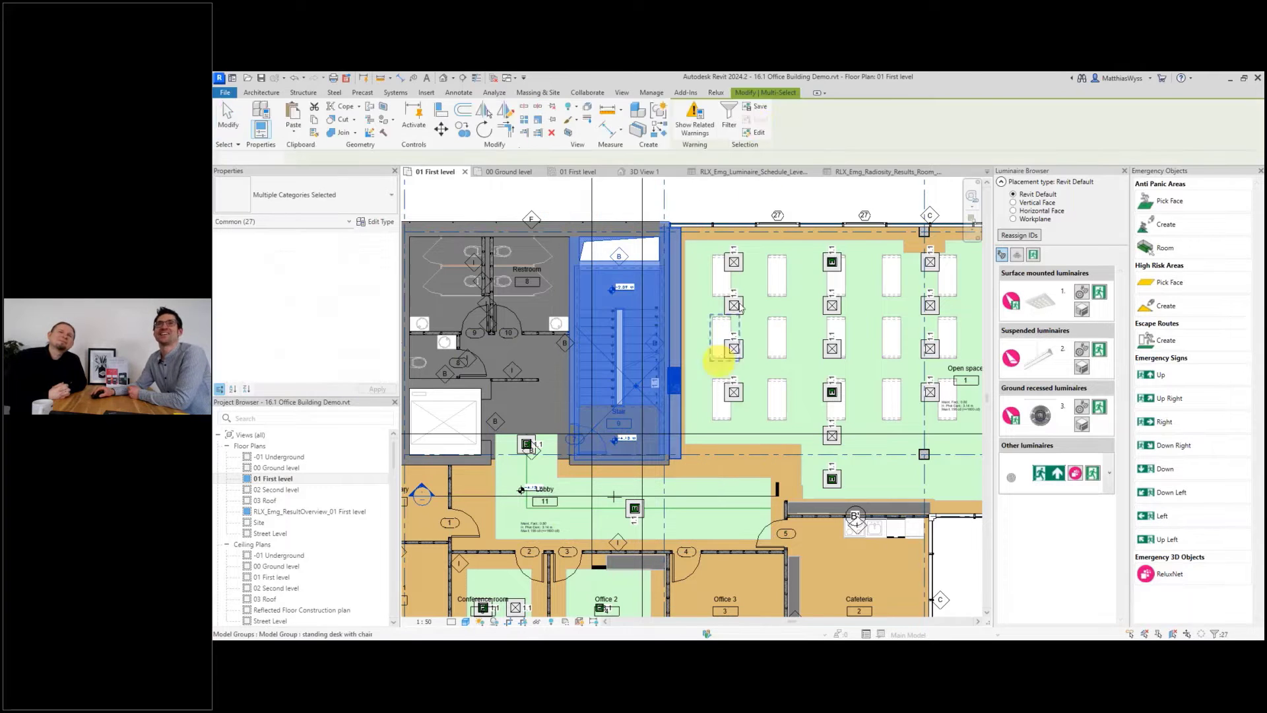
left_click(718, 93)
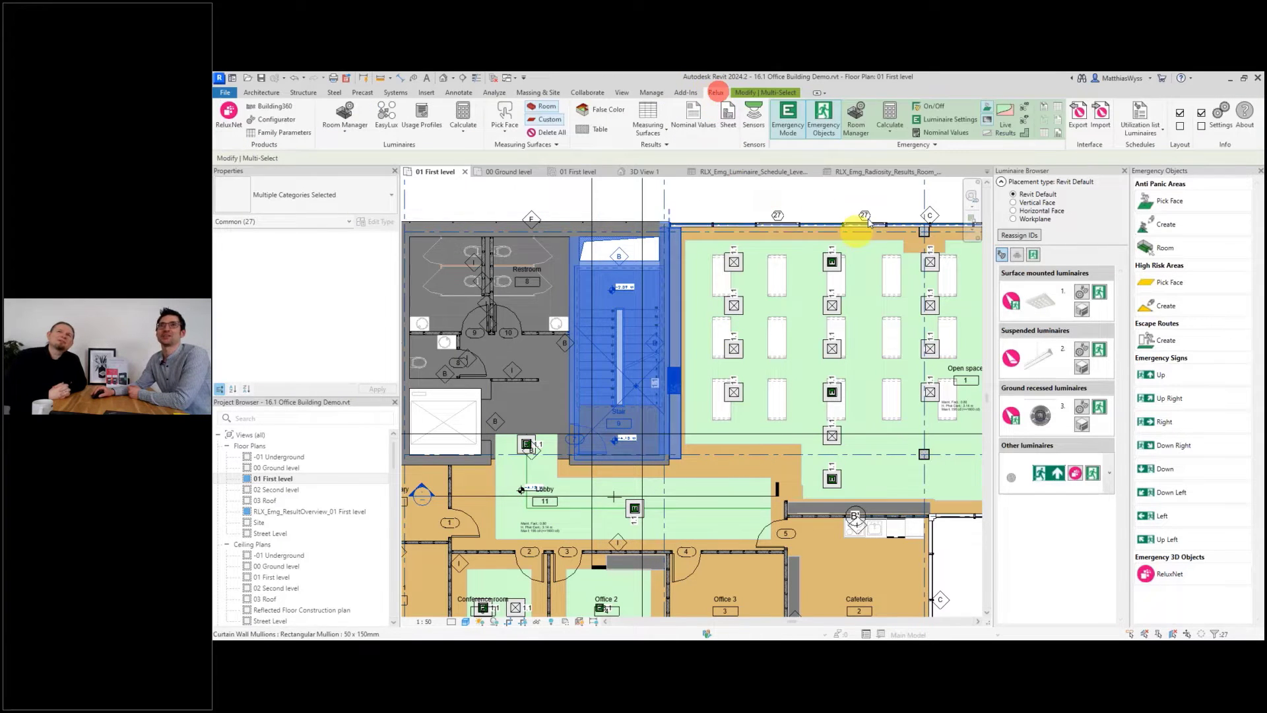
left_click(891, 114)
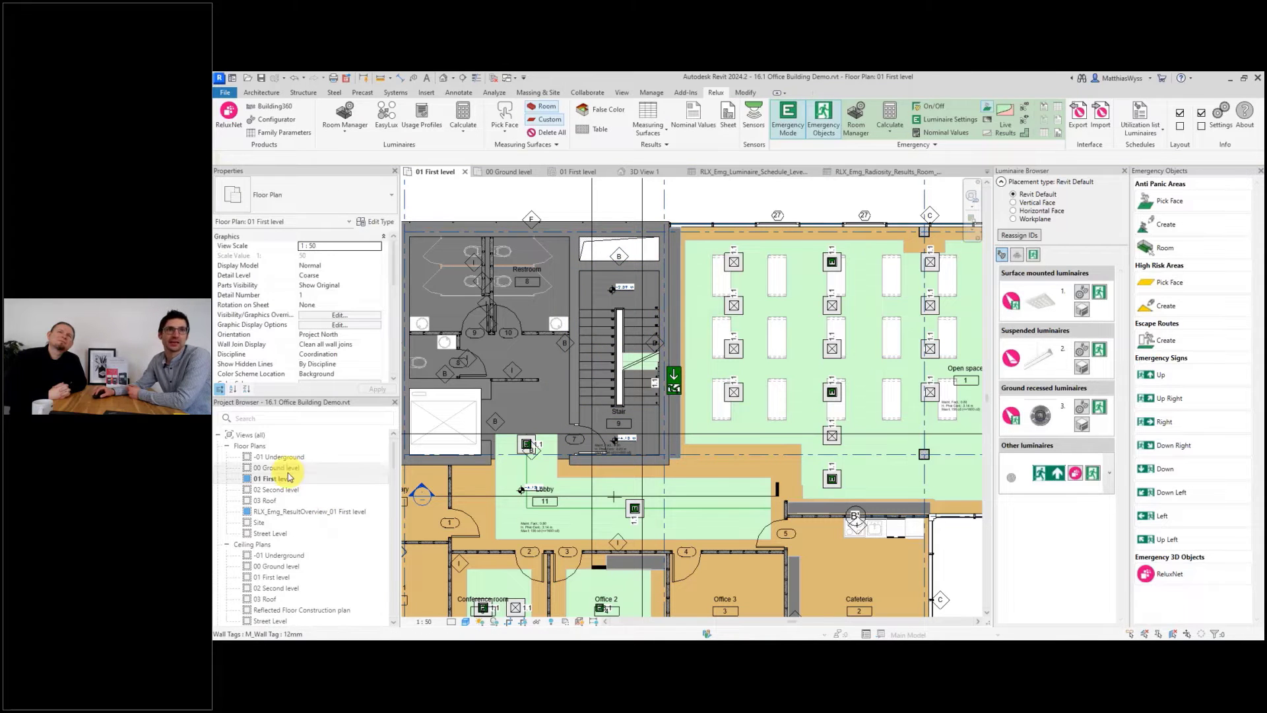
Open 3D View 2 and switch the emergency result display on the stair treads to boundary lines.
left_click(642, 171)
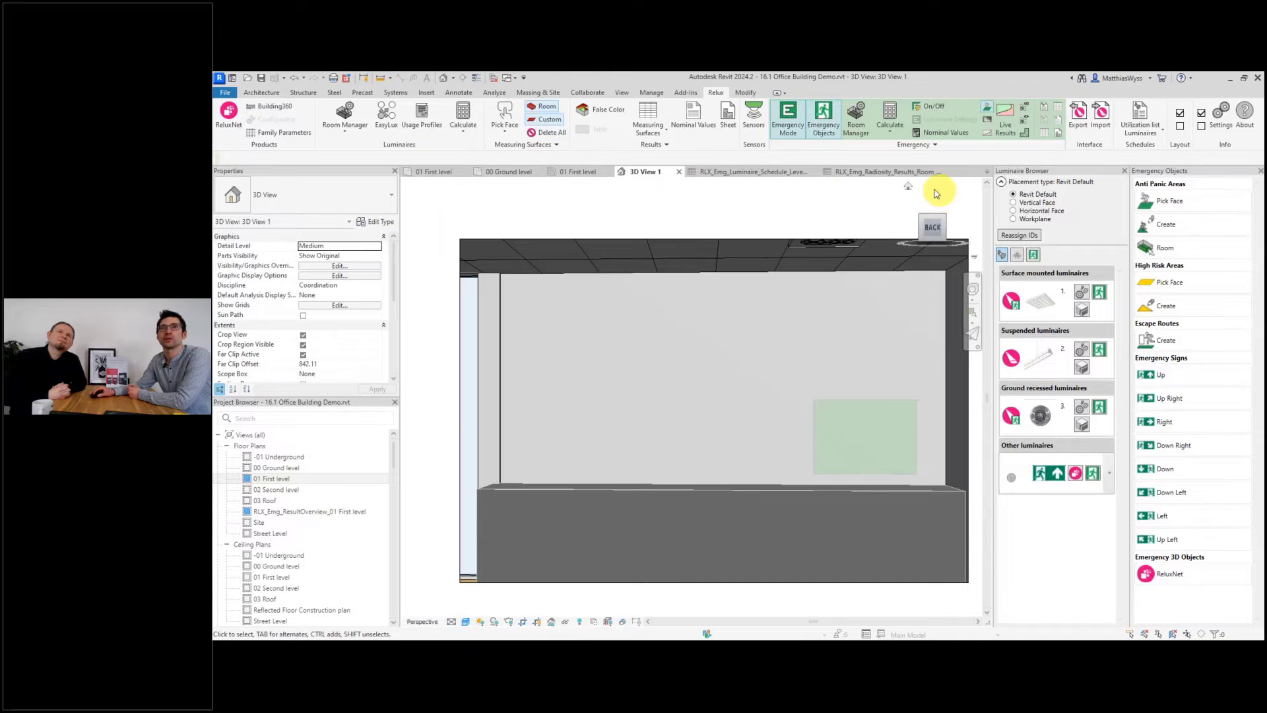
scroll(291, 488, "down", 10)
scroll(291, 488, "up", 10)
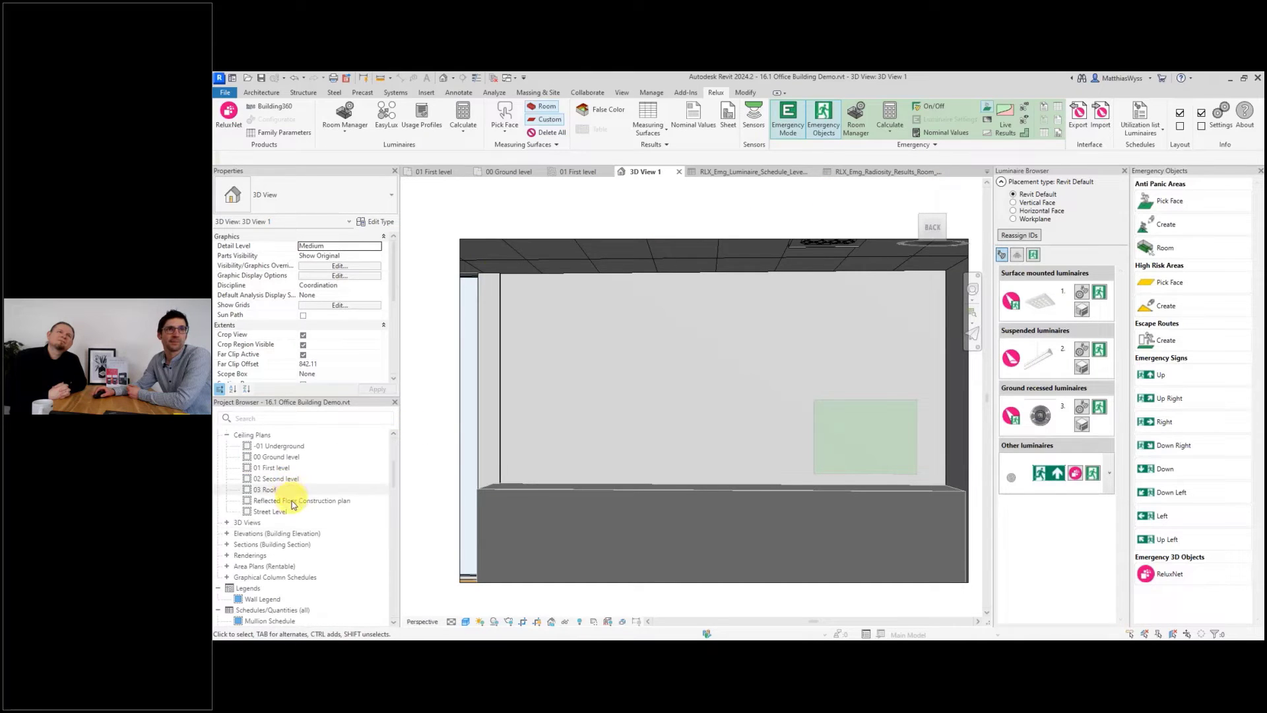
left_click(227, 522)
double_click(268, 577)
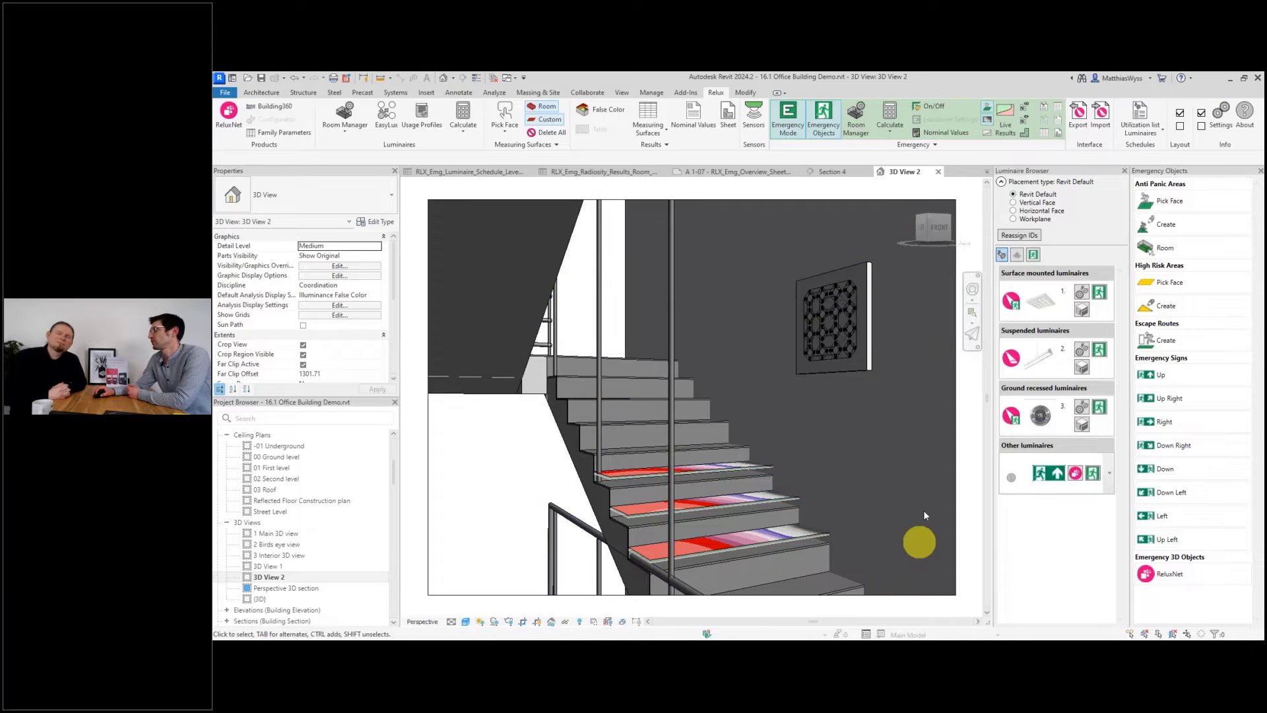
left_click(987, 132)
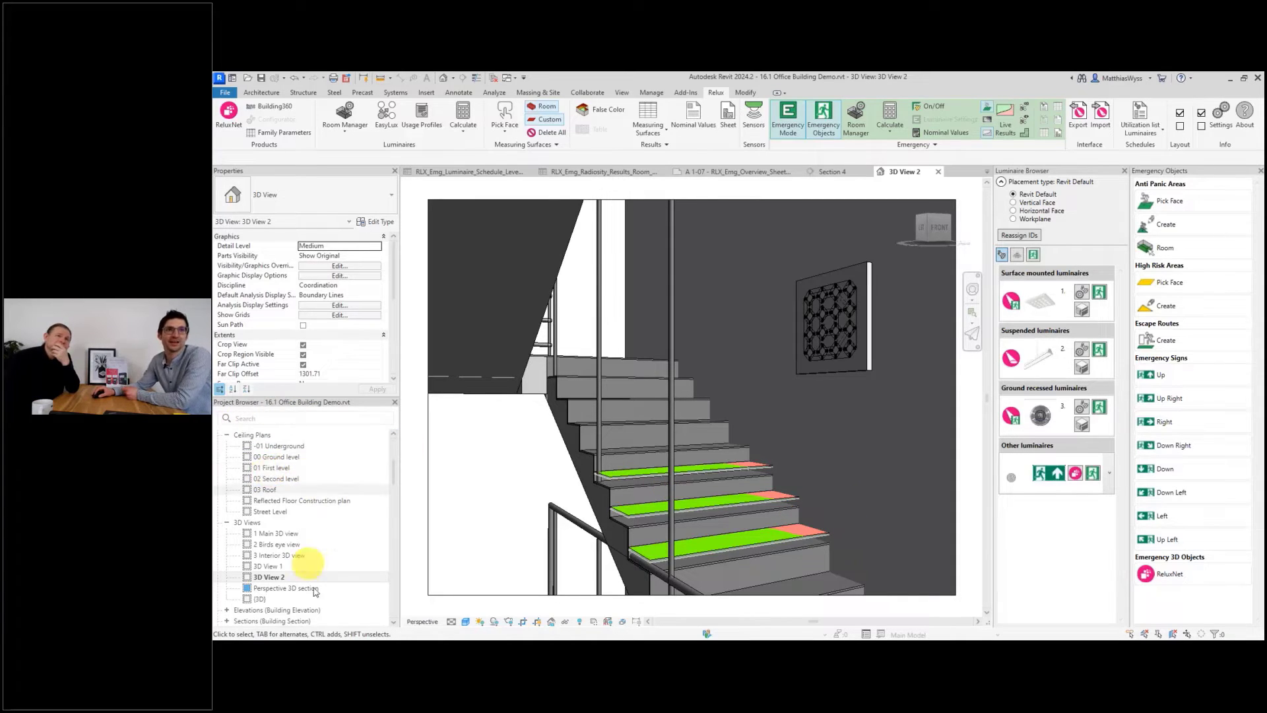
Open Section 4 through the stairwell from the first-level floor plan.
double_click(270, 469)
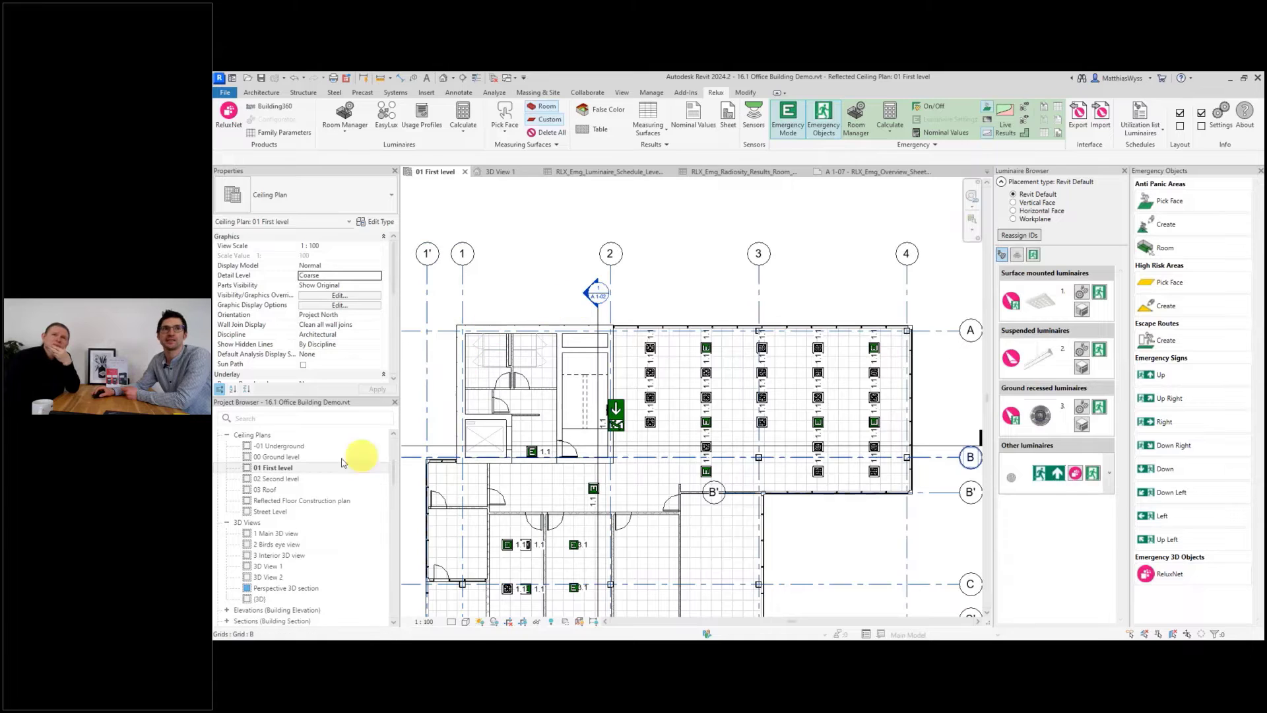
scroll(290, 488, "up", 3)
left_click(270, 478)
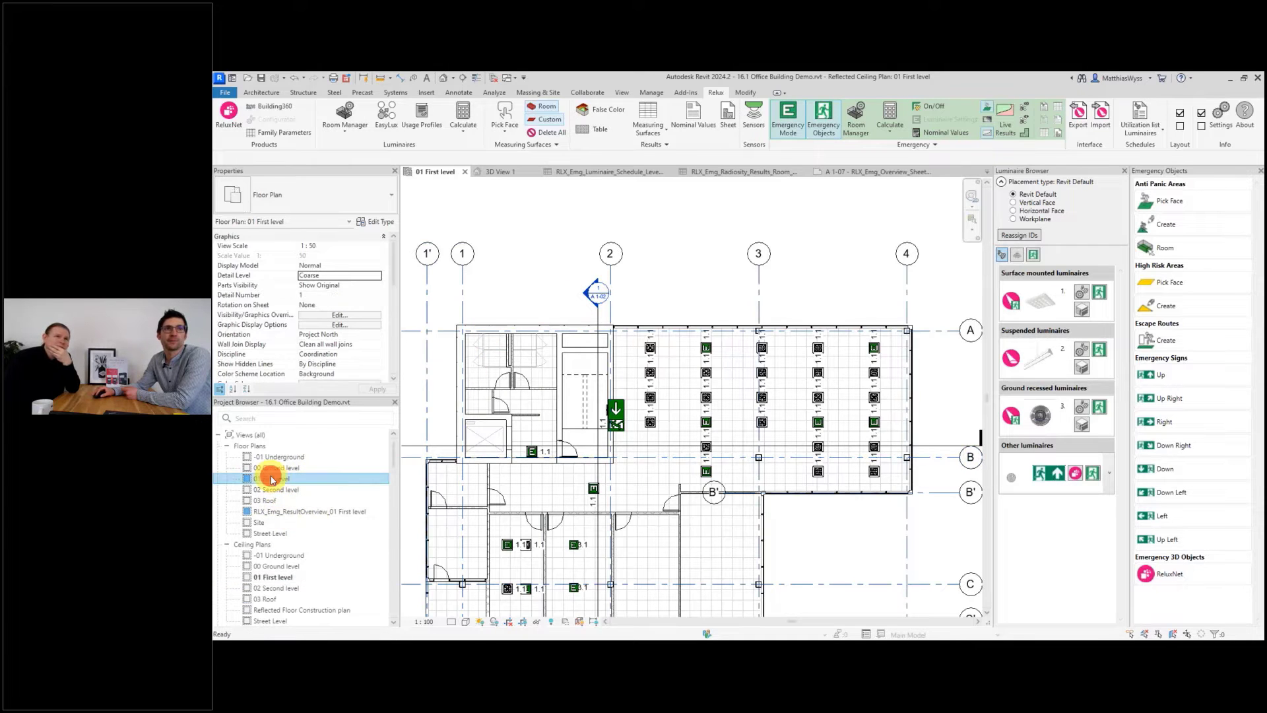
double_click(271, 478)
scroll(587, 278, "down", 3)
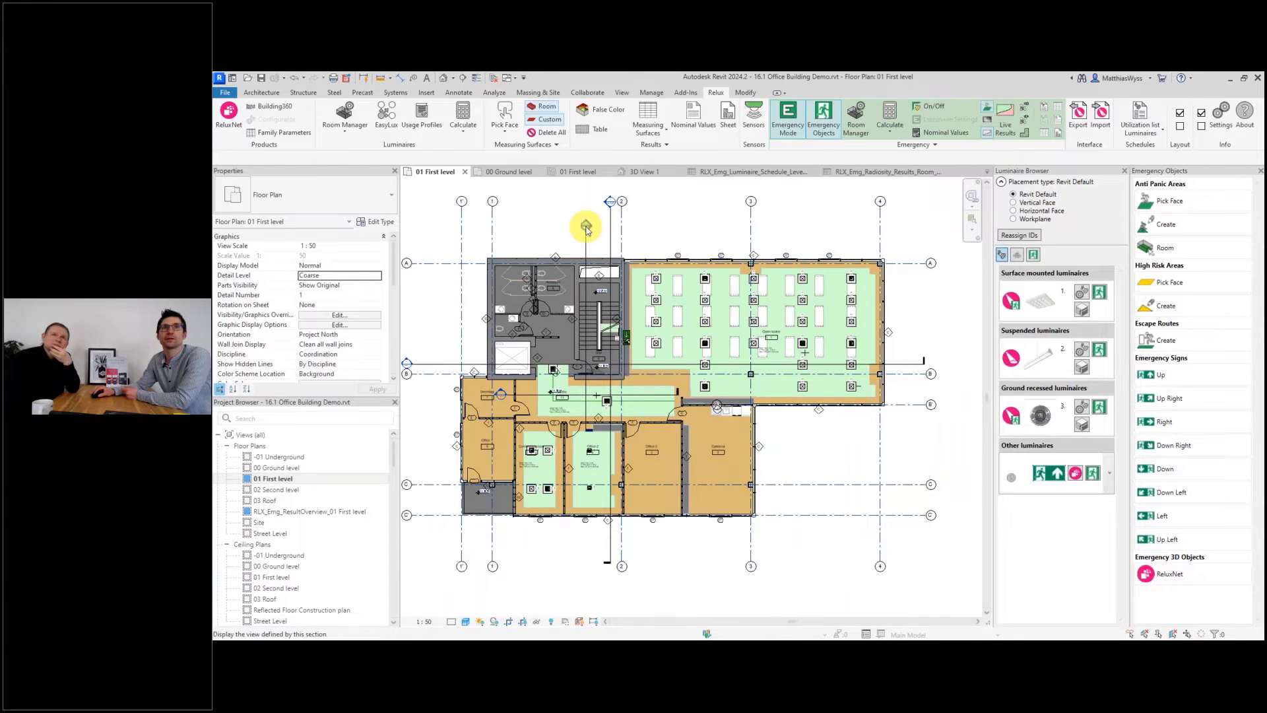
double_click(585, 226)
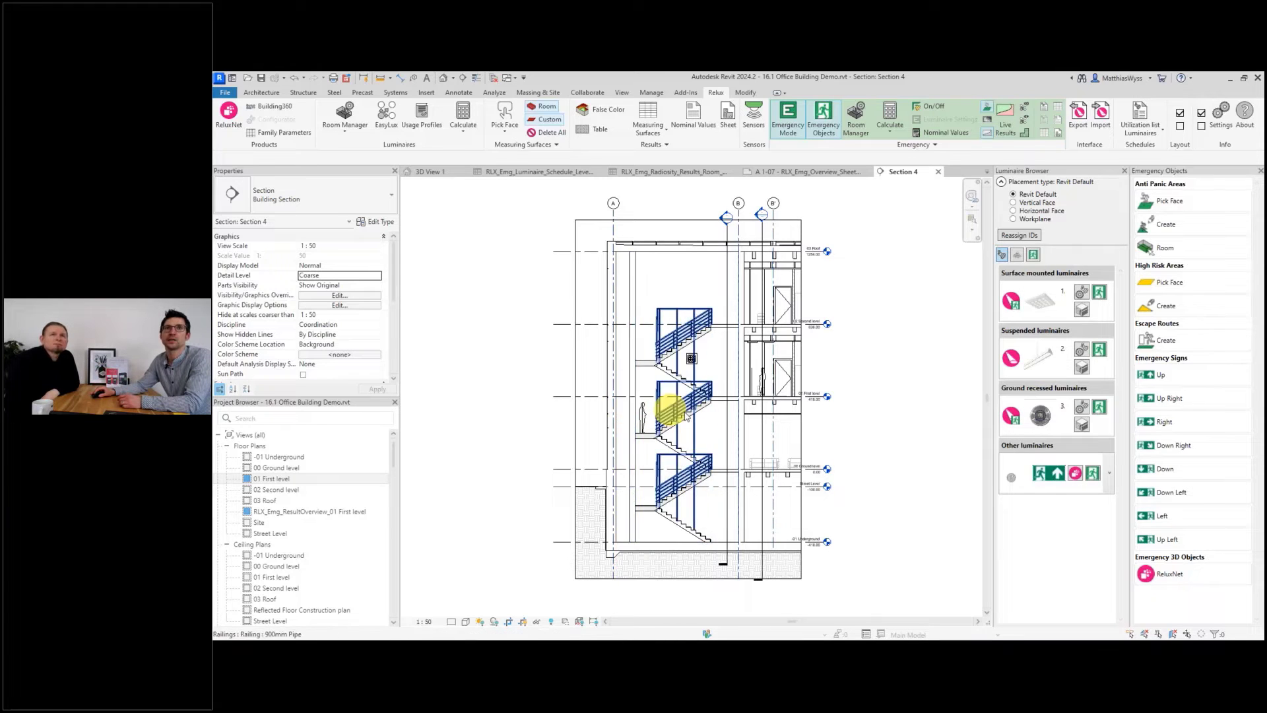
Stretch the stair room's volume upward and downward to span the whole stairwell, limit offset about 838 and base offset about -840.
scroll(701, 411, "up", 2)
scroll(604, 350, "down", 3)
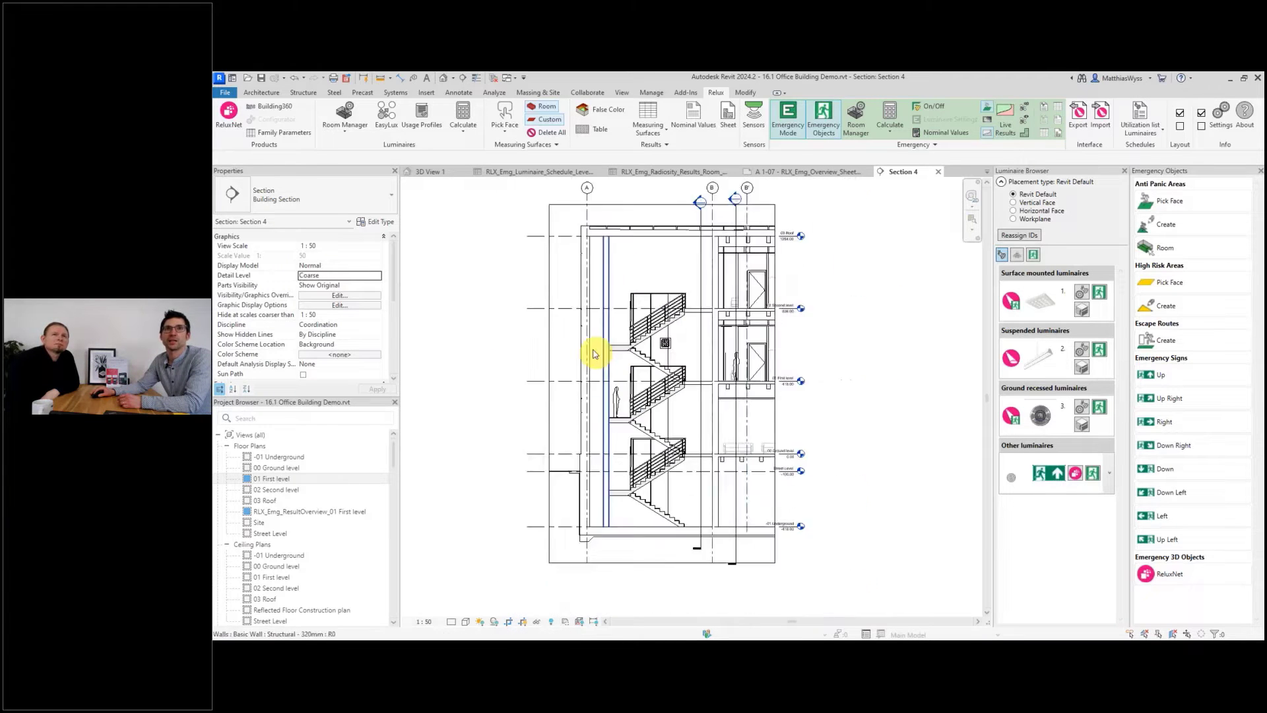
left_click_drag(571, 196, 669, 346)
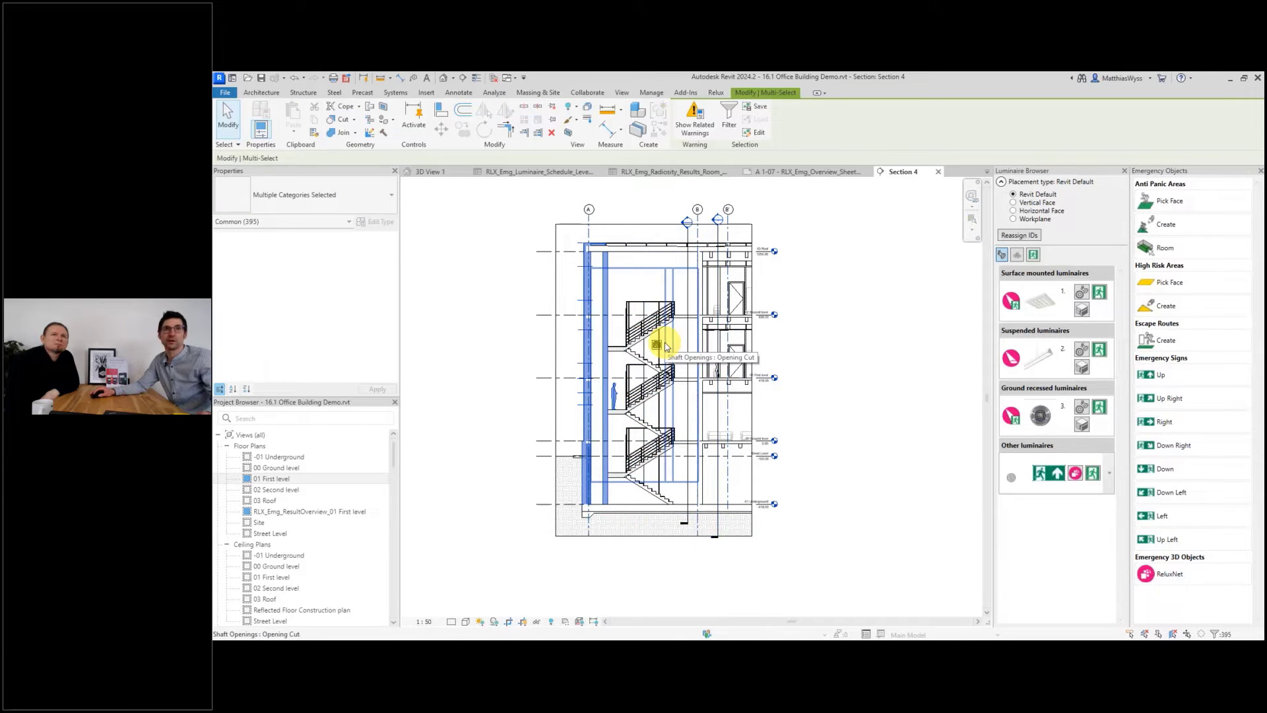
left_click(657, 335)
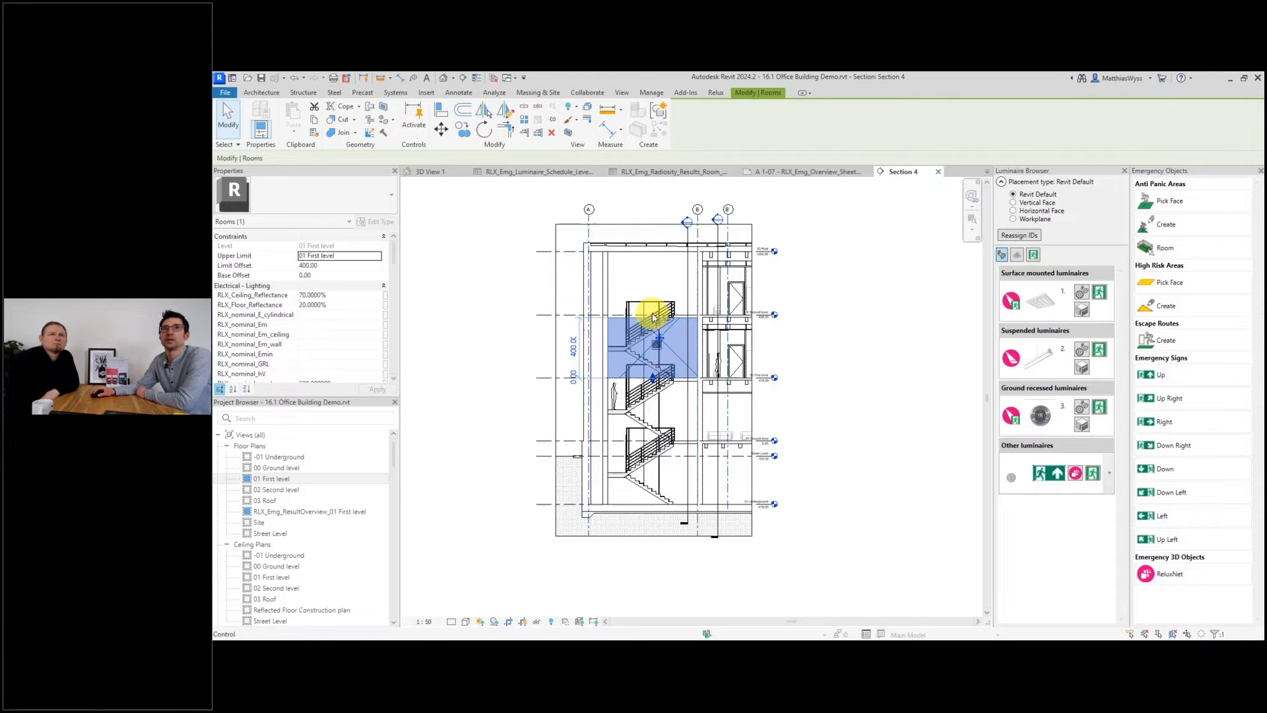
left_click_drag(652, 318, 648, 249)
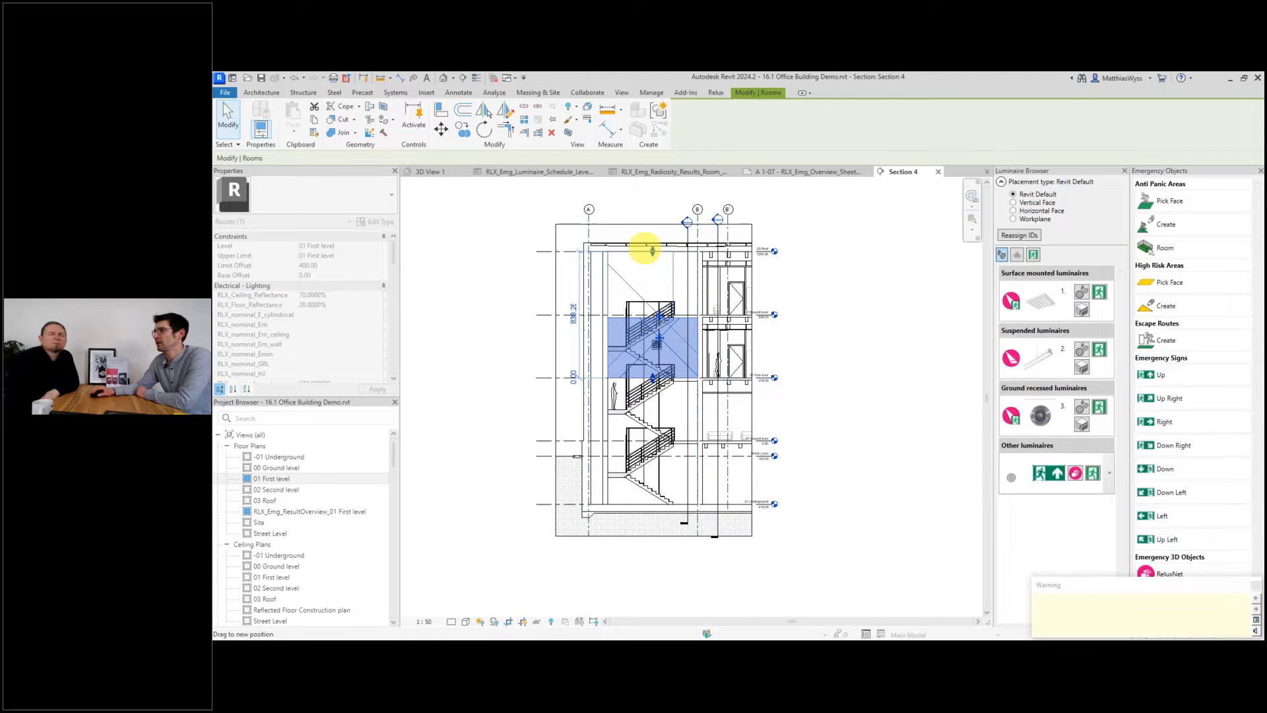
left_click_drag(654, 382, 651, 508)
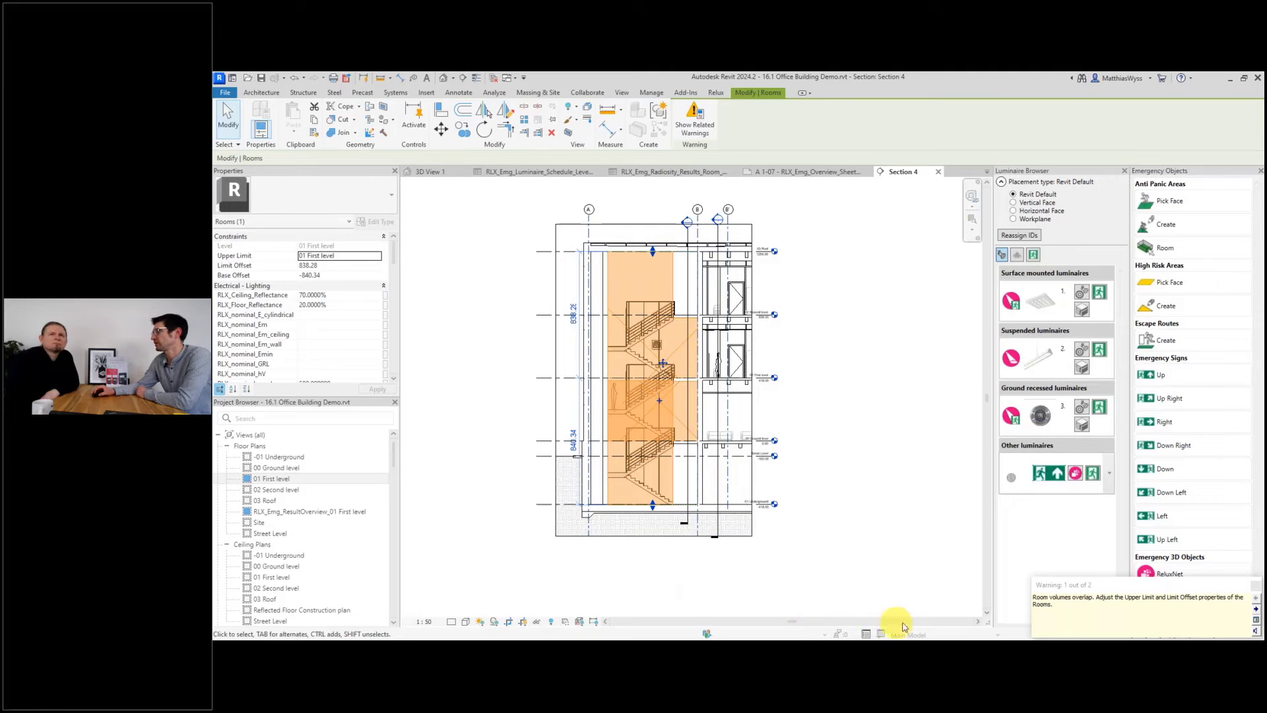
Open the Relux export dialog, close it without exporting, and clear the selection.
left_click(718, 95)
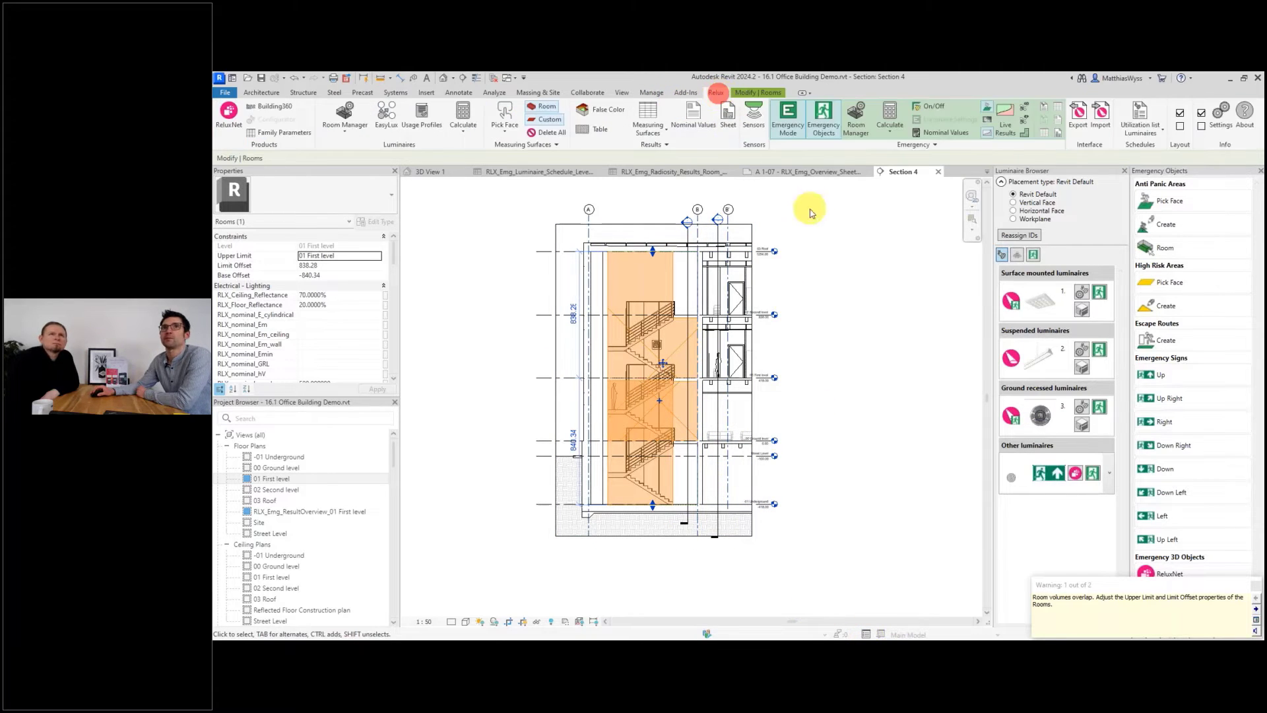
left_click(1085, 119)
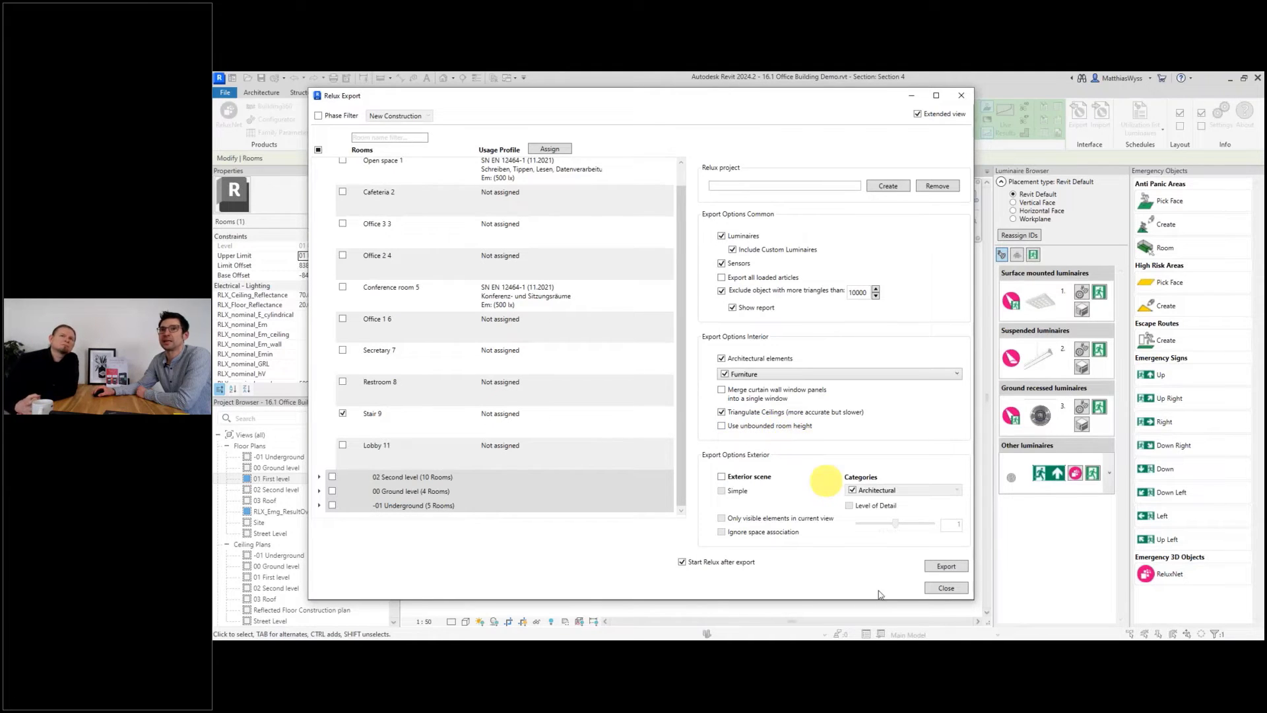
left_click(946, 587)
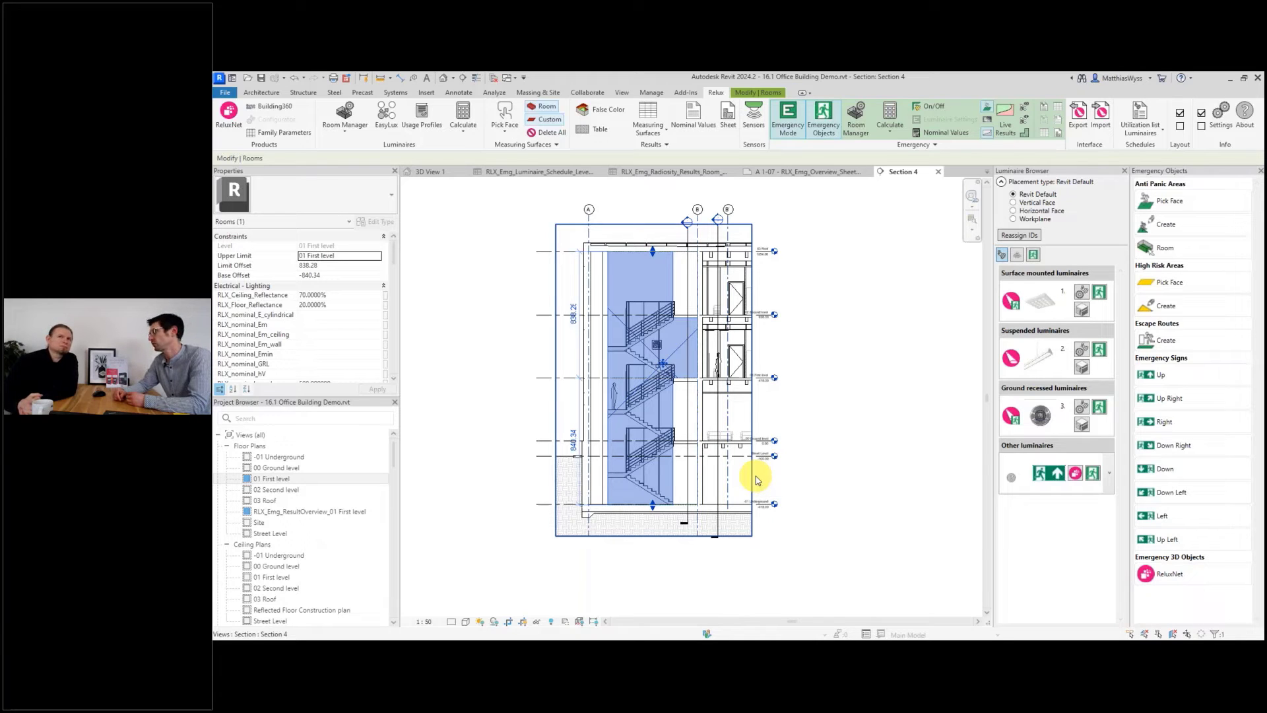
left_click(842, 413)
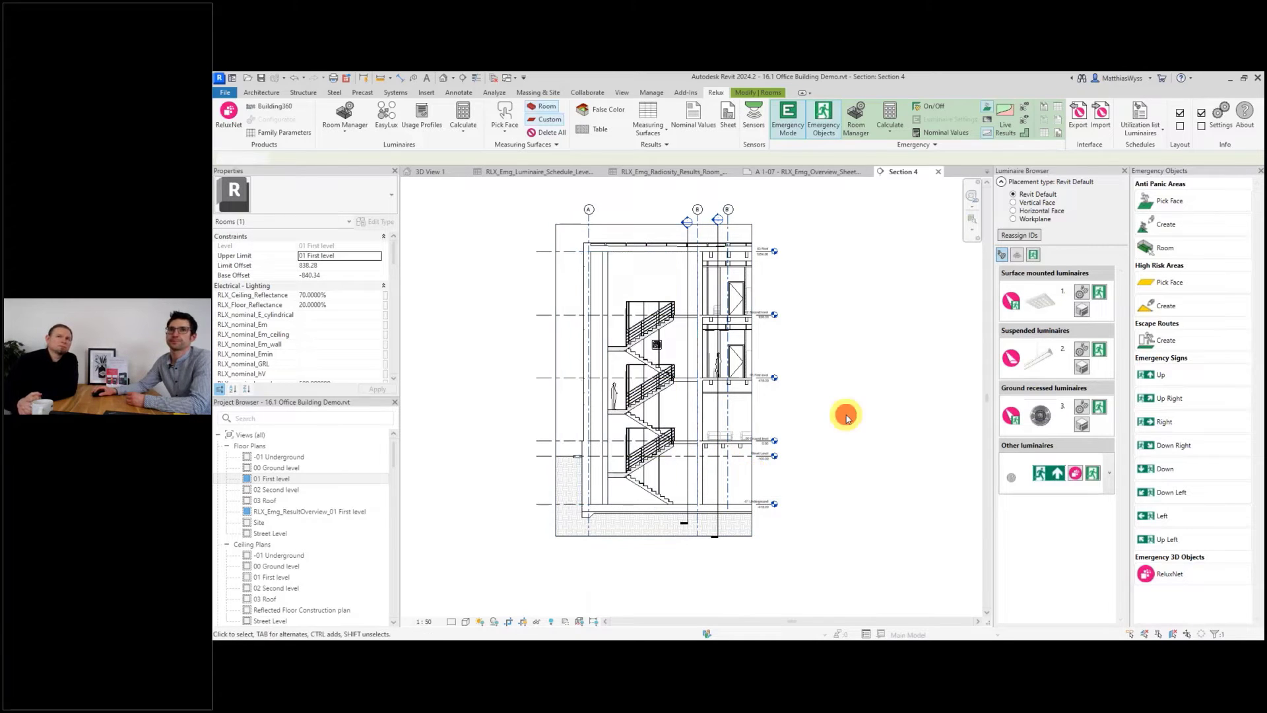